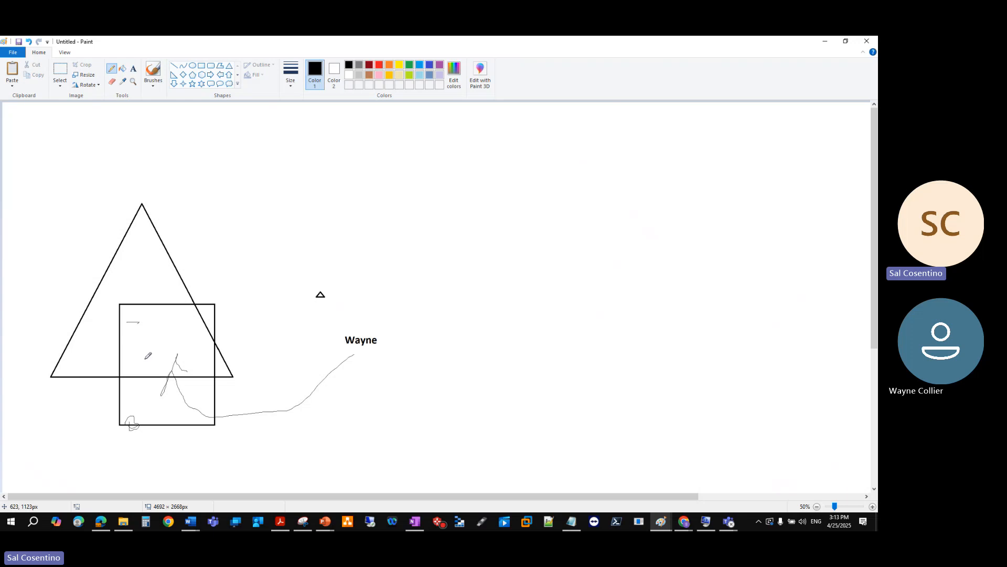
- Add a small pencil curl inside the square and type an 'ITIL' heading below the Wayne label
drag(181, 369, 192, 372)
click(202, 66)
click(133, 68)
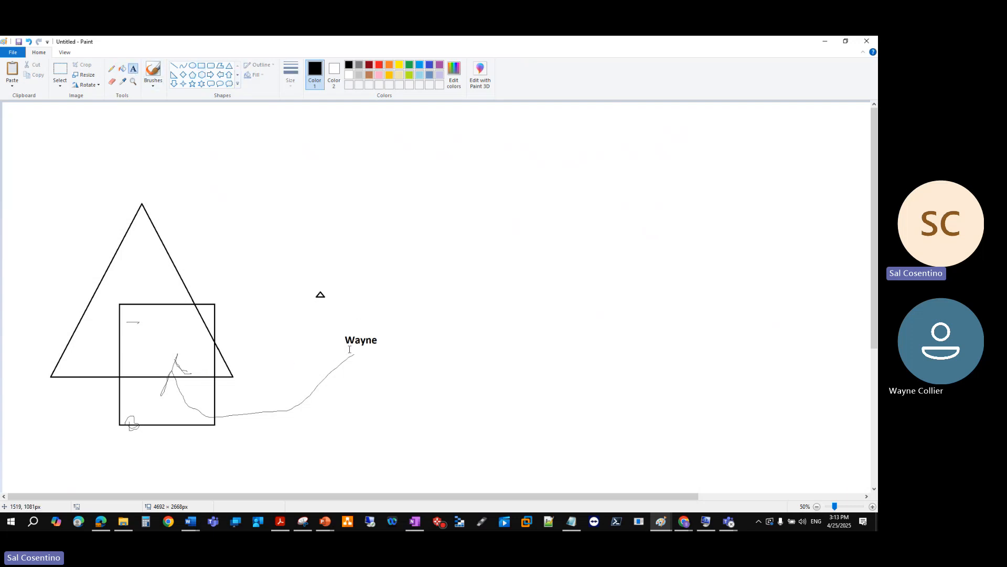
click(366, 358)
text(ITIL)
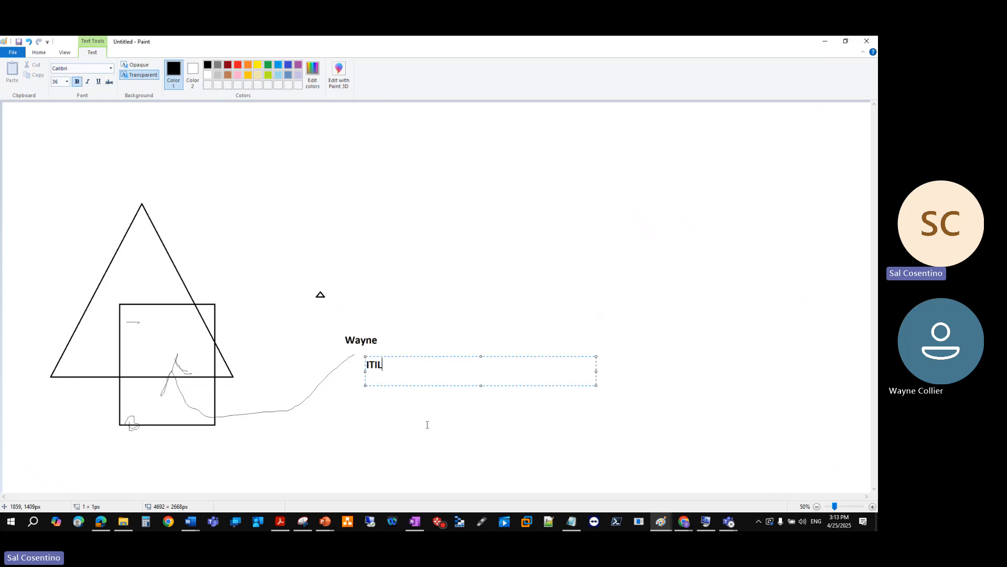
- Start the notes under ITIL with the Tuesday 7pm -12 Am EST datacenter visit window line
click(394, 420)
click(382, 383)
text(time)
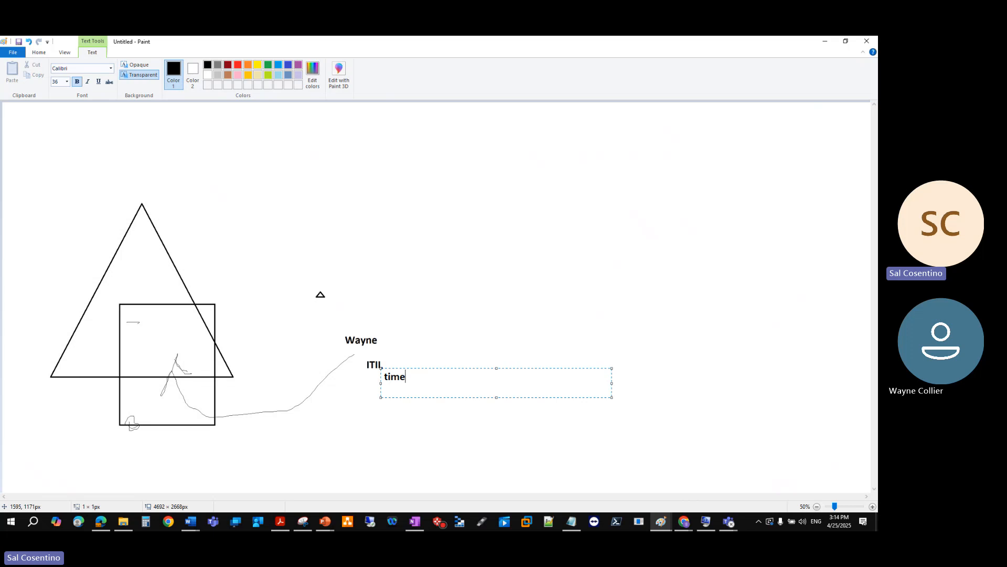
text(s line)
key(Return)
text(- between the t)
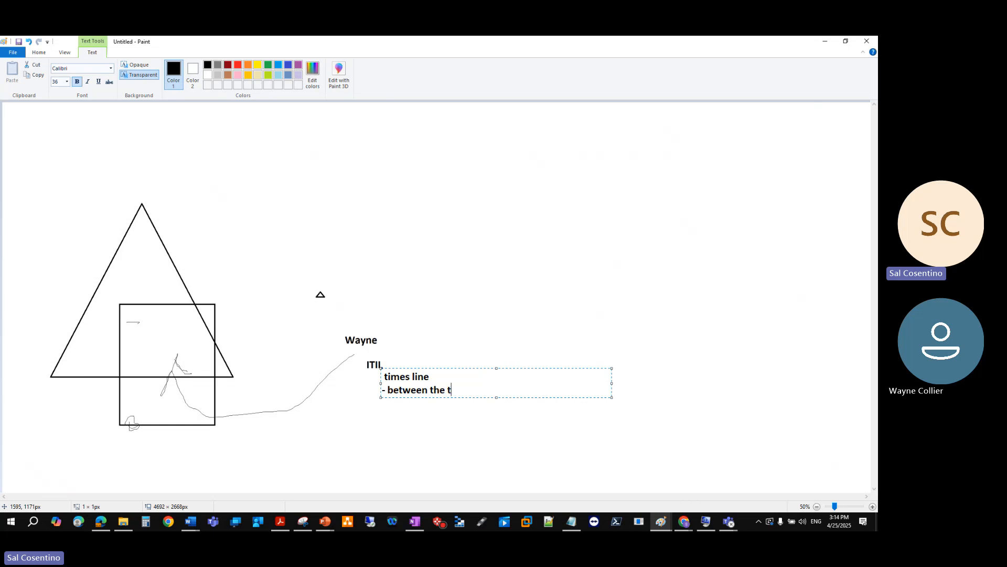
text(imes of 7pm -12 Am EST)
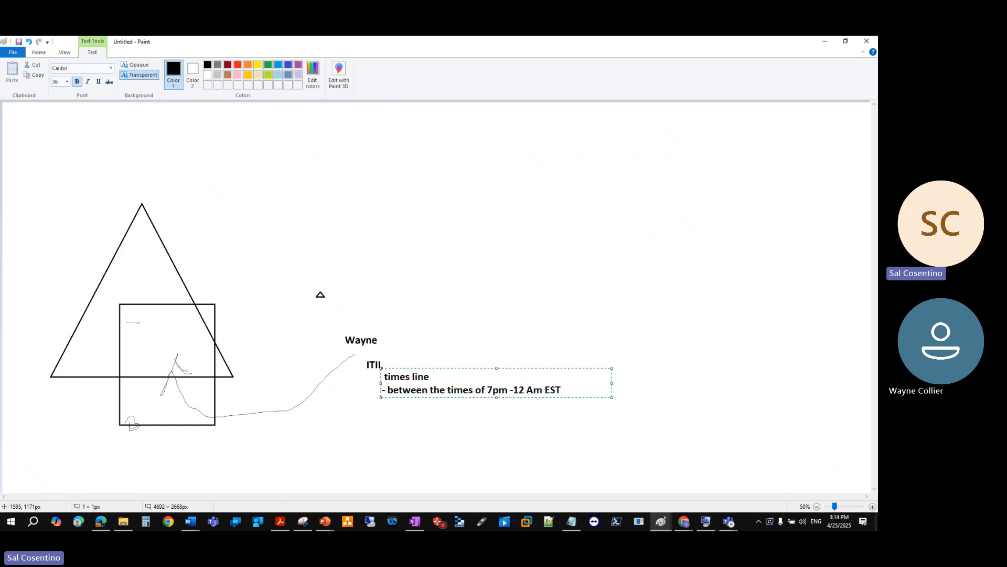
text( on Tuesdays would be the on)
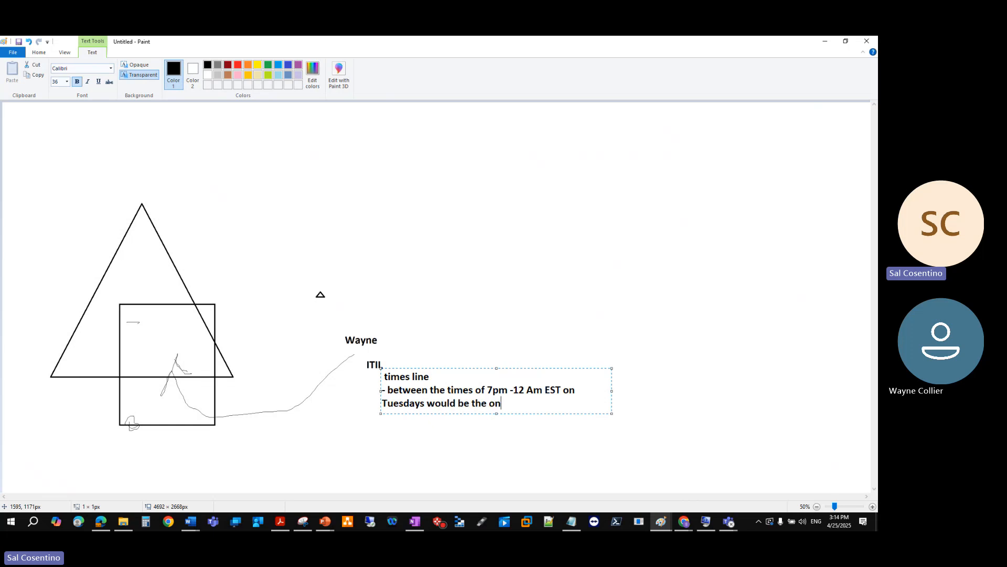
text(y 7ly time )
text(we can visit )
text(the datacenter)
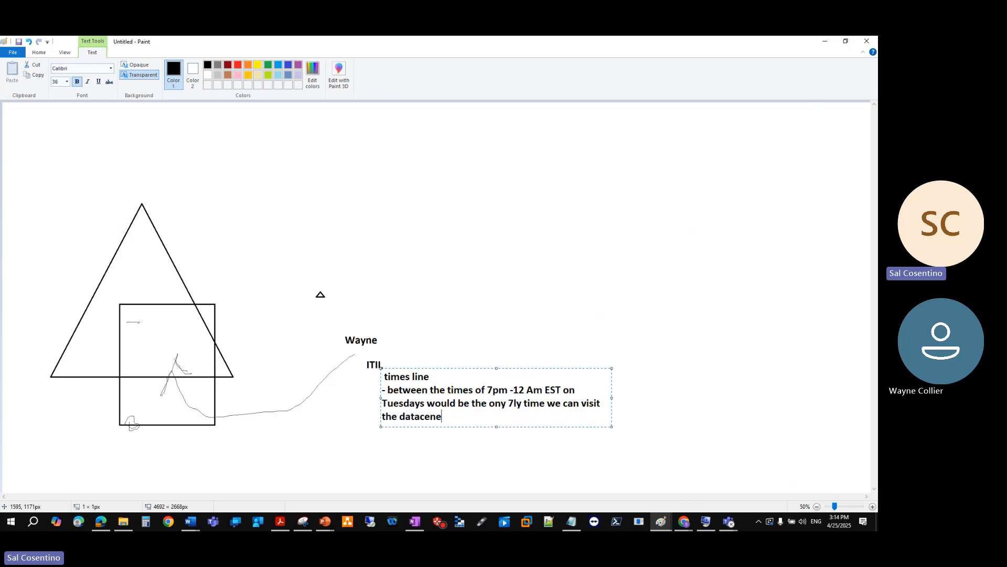
key(BackSpace)
key(BackSpace)
key(BackSpace)
key(BackSpace)
text(ter)
key(Return)
- Add bullets asking whether the issue is mission critical and how many users / clients are affected
text(- is this is issue miss)
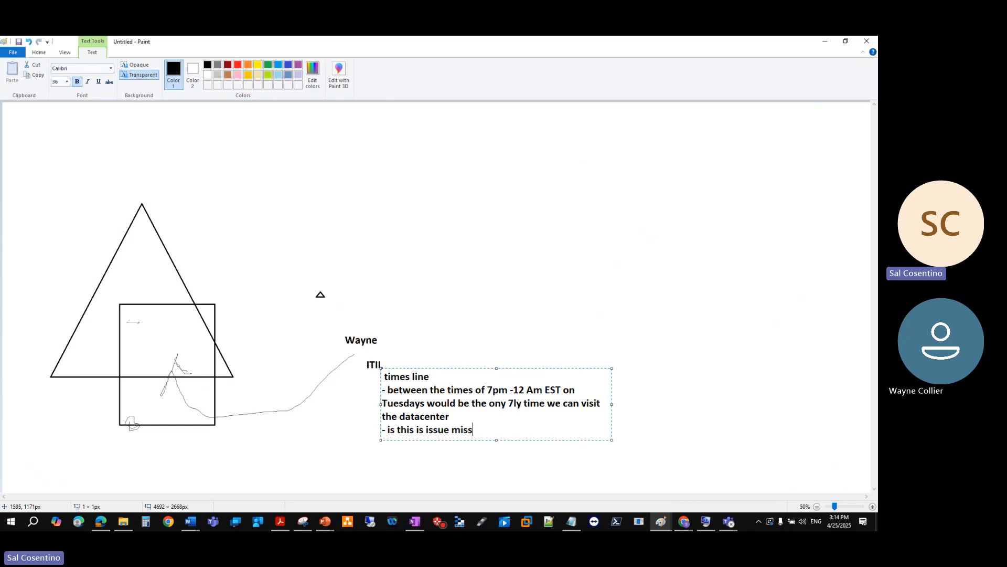
text(ion critici)
key(BackSpace)
key(BackSpace)
text(cal)
key(Return)
text(-how mnay i)
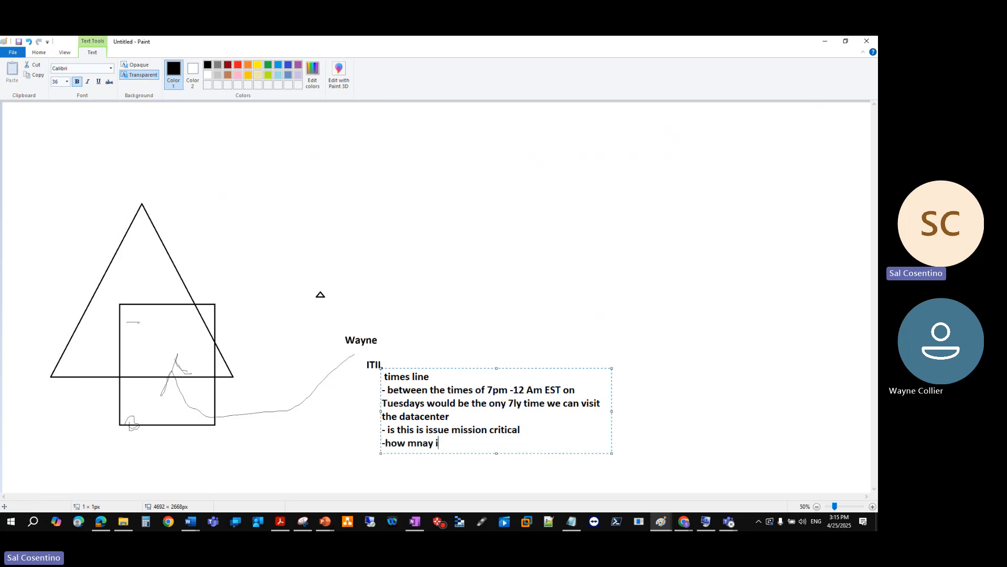
text(u)
key(BackSpace)
text(users)
key(BackSpace)
key(BackSpace)
key(BackSpace)
key(BackSpace)
key(BackSpace)
key(BackSpace)
key(BackSpace)
key(BackSpace)
key(BackSpace)
key(BackSpace)
key(BackSpace)
text(many users are)
key(BackSpace)
key(BackSpace)
key(BackSpace)
key(BackSpace)
text(/ clientd)
key(BackSpace)
key(BackSpace)
text(s are e)
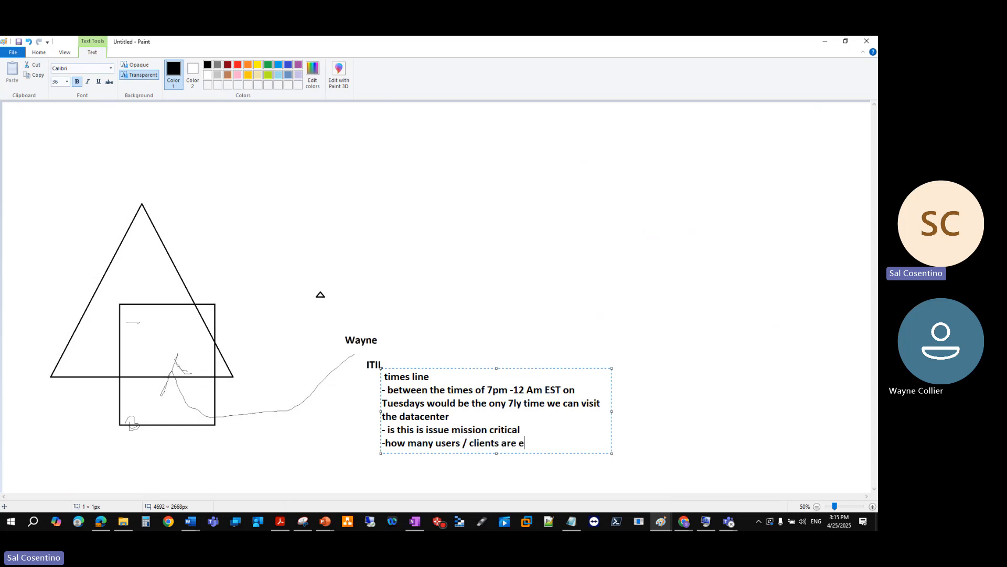
text(ffected?)
- Extend the mission critical line with 'VMs with' and add an empty line below it
click(529, 431)
text(VMs with)
key(Return)
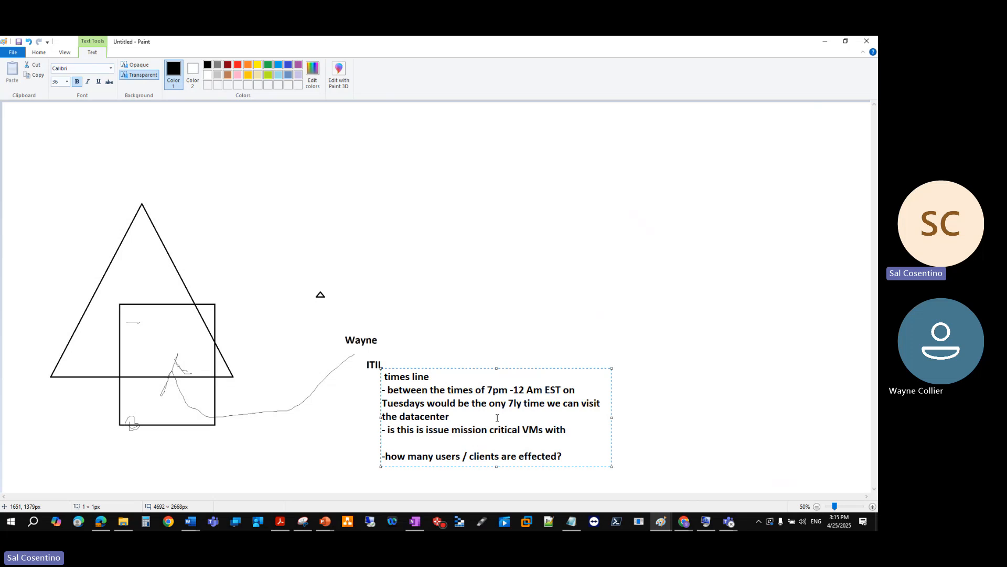
mouse_move(499, 442)
mouse_down()
mouse_move(525, 477)
mouse_move(487, 440)
mouse_up()
key(alt+Tab)
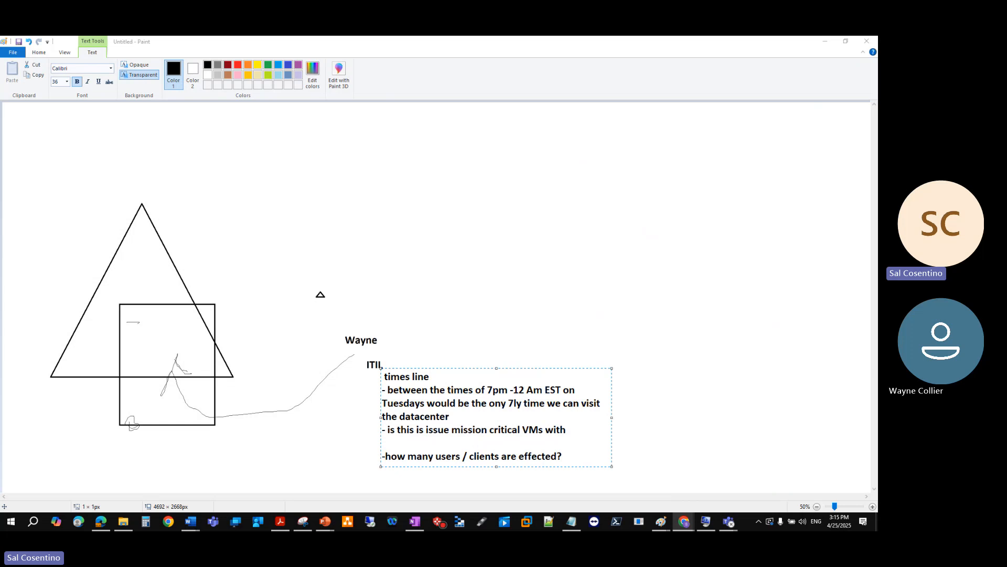
key(alt+Tab)
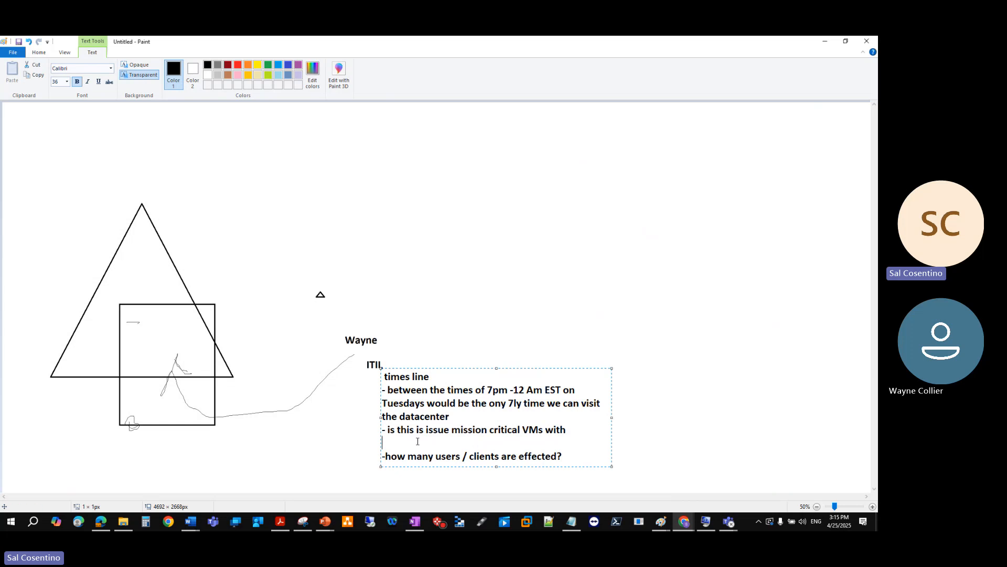
- Add the line 'i.e HR application / Financial appliation' under the mission critical note and shift it down slightly
click(436, 305)
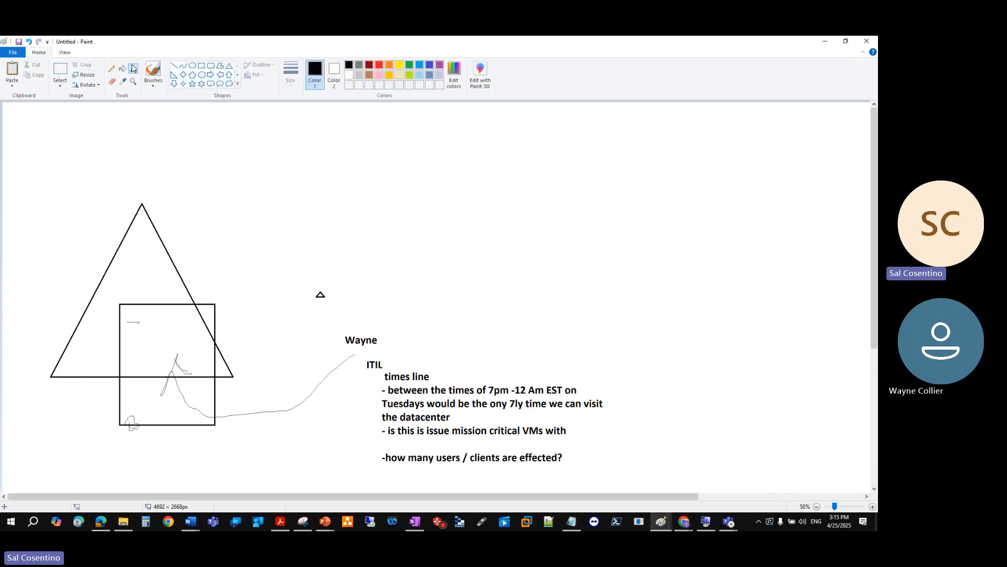
click(408, 441)
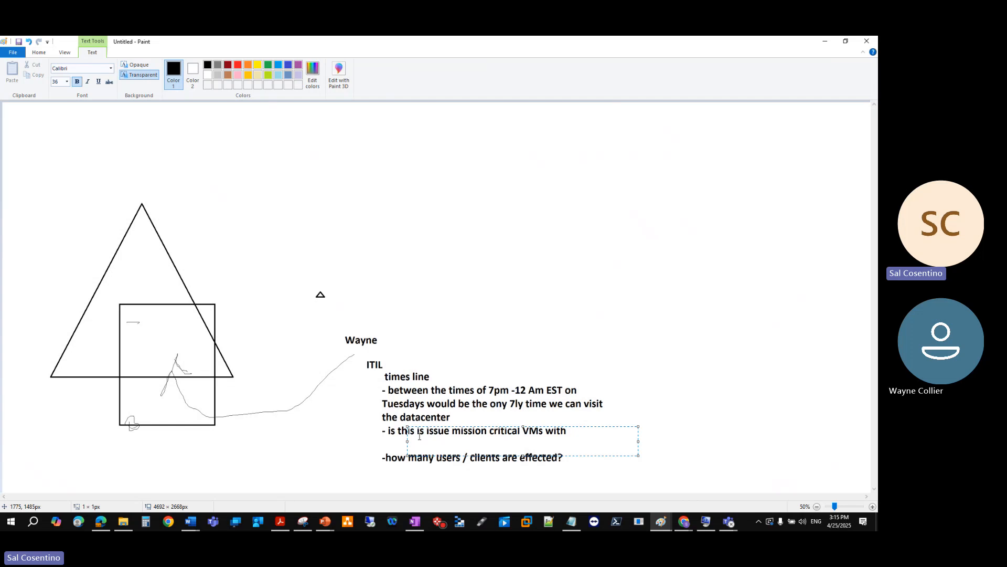
text(i.e HR application / Fina)
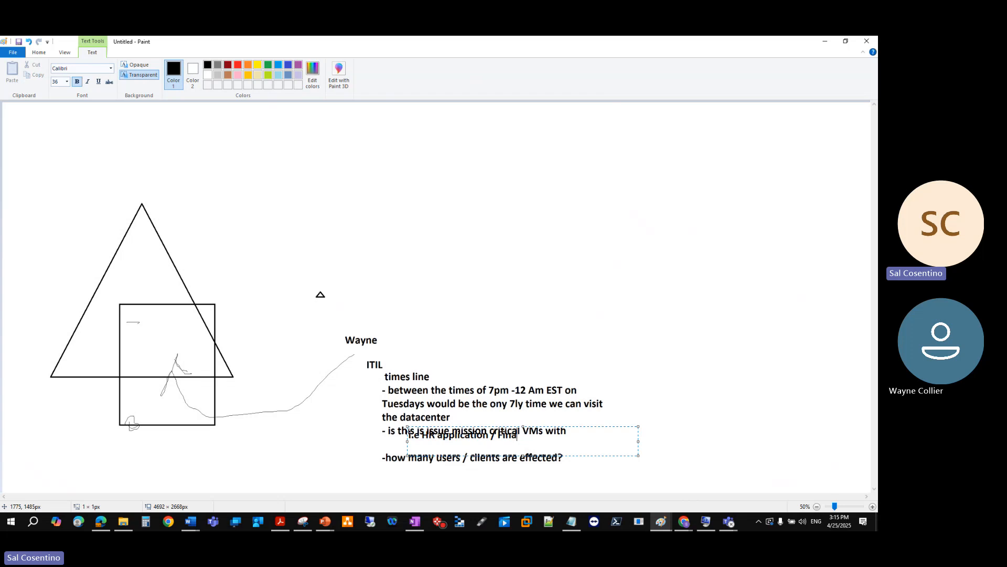
text(ncial appliation)
drag(609, 426, 609, 437)
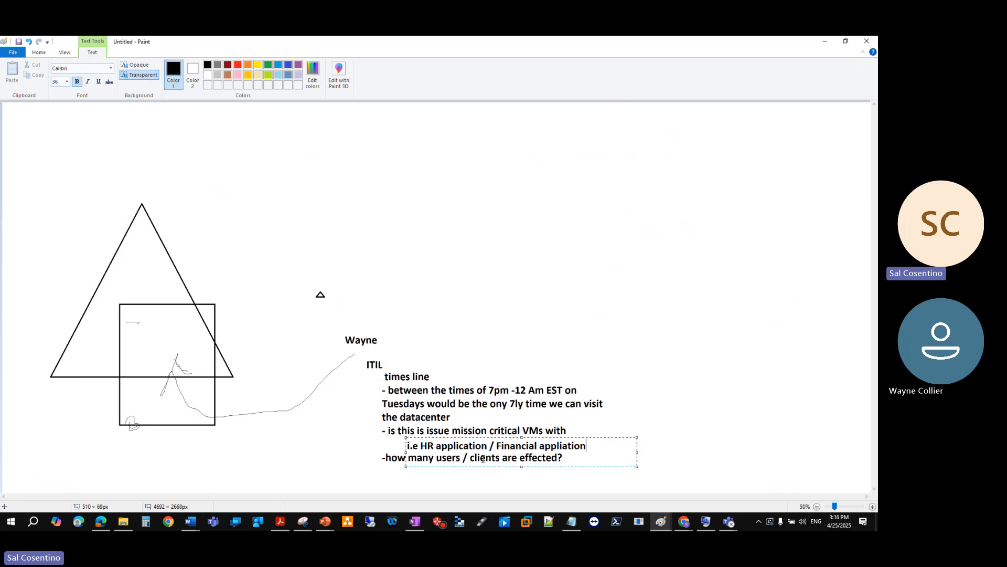
- Add notes '- automation', '- how many people are affected?' and 'Are these VM or physcial servers ON all the time'
click(380, 471)
click(380, 471)
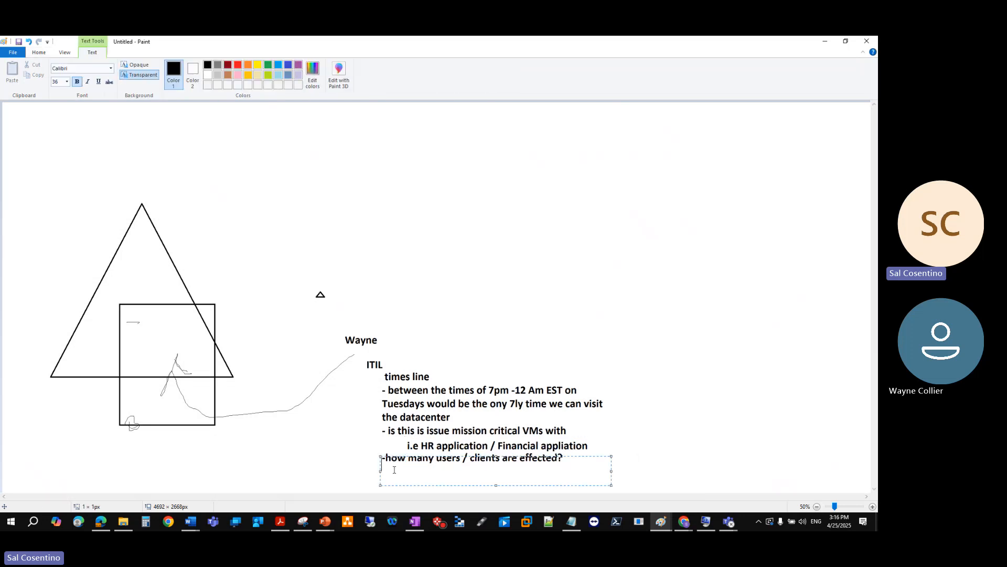
text(- automation)
key(Return)
text(- how m)
text(any people are a)
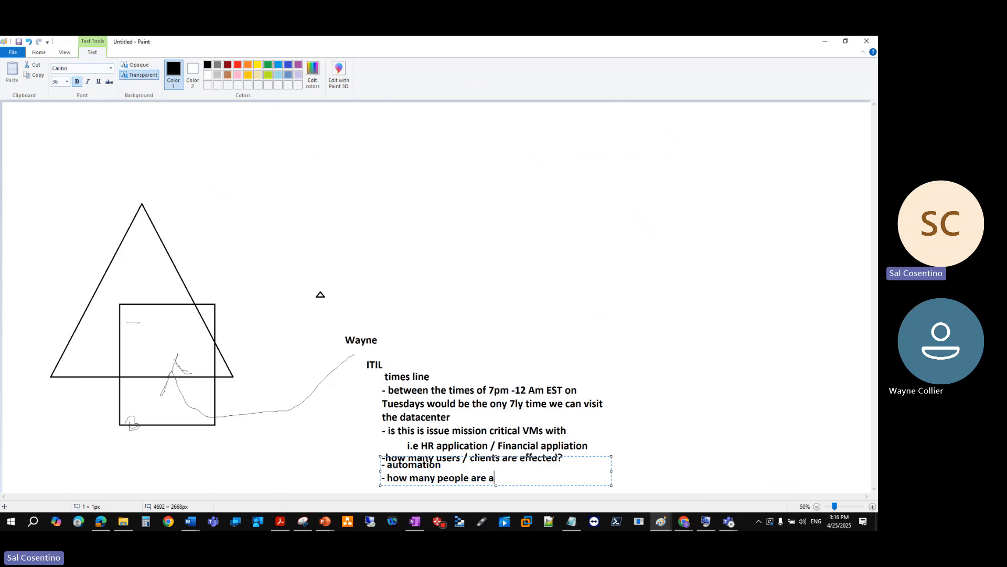
text(ffected?)
key(Return)
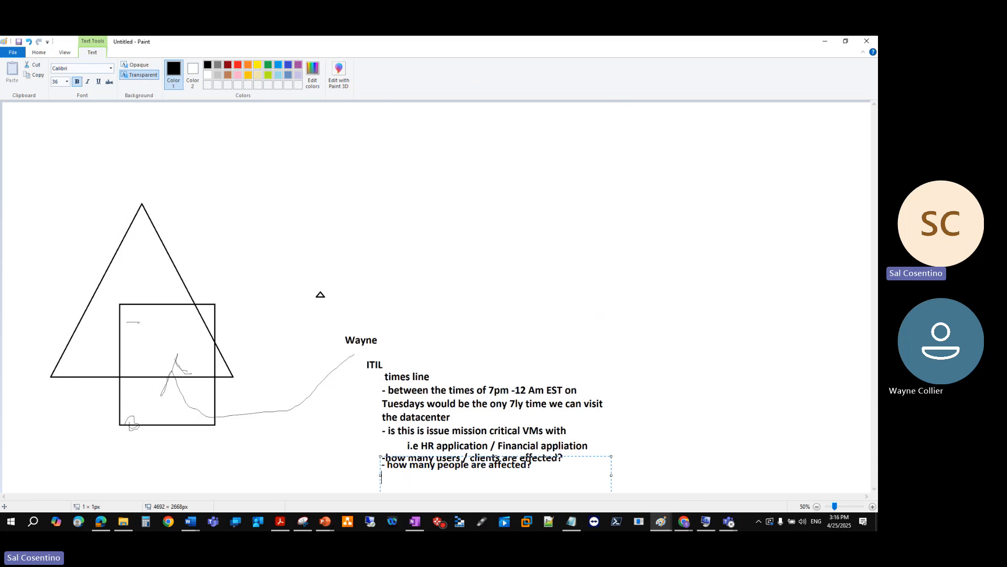
text(Are they)
key(BackSpace)
text(VM or phy)
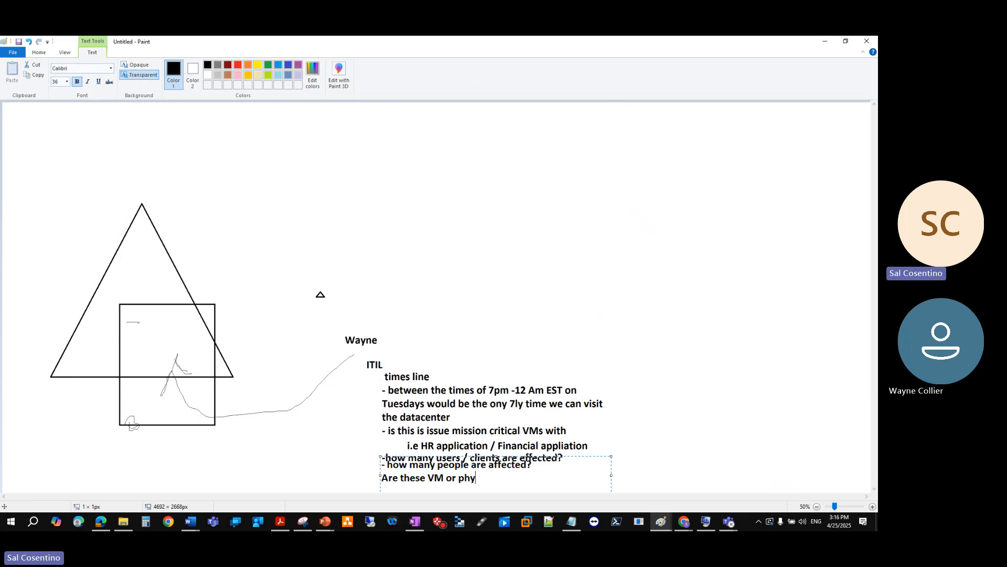
text(scial servers ON all the time)
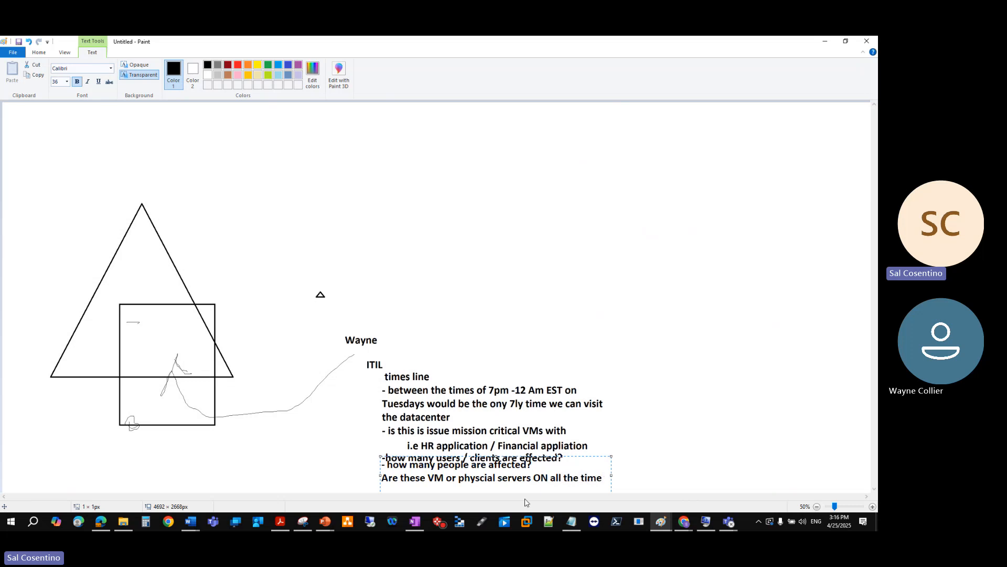
mouse_move(590, 457)
mouse_down()
mouse_move(591, 470)
mouse_move(589, 456)
mouse_up()
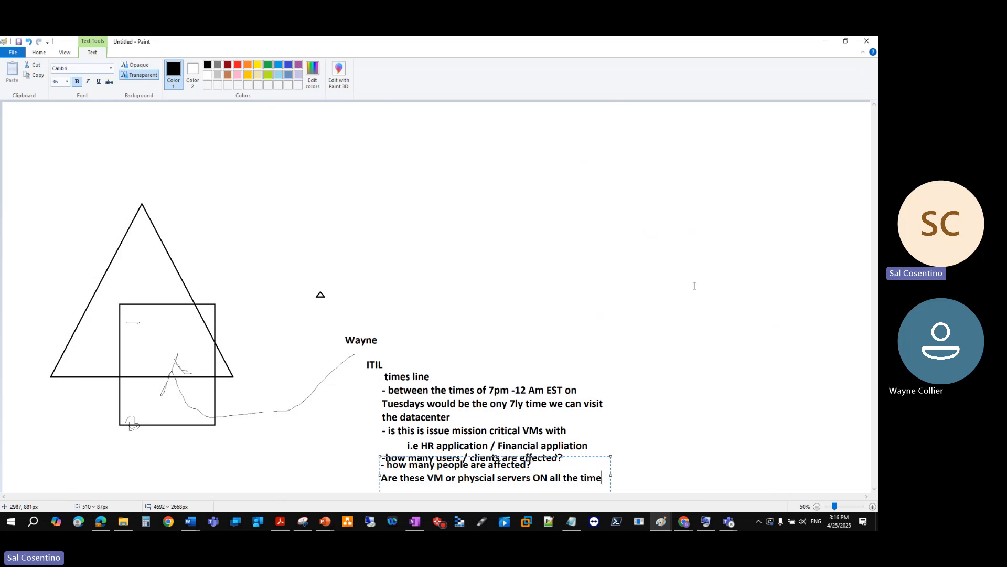
- Zoom out to 25% and move the last notes box down so it clears the users line
click(800, 317)
click(818, 506)
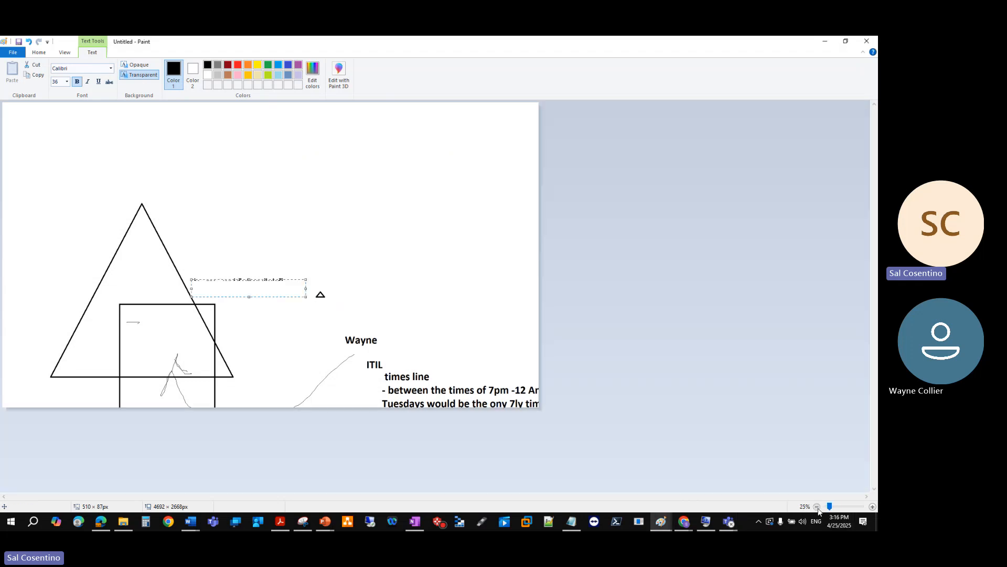
drag(296, 280, 296, 289)
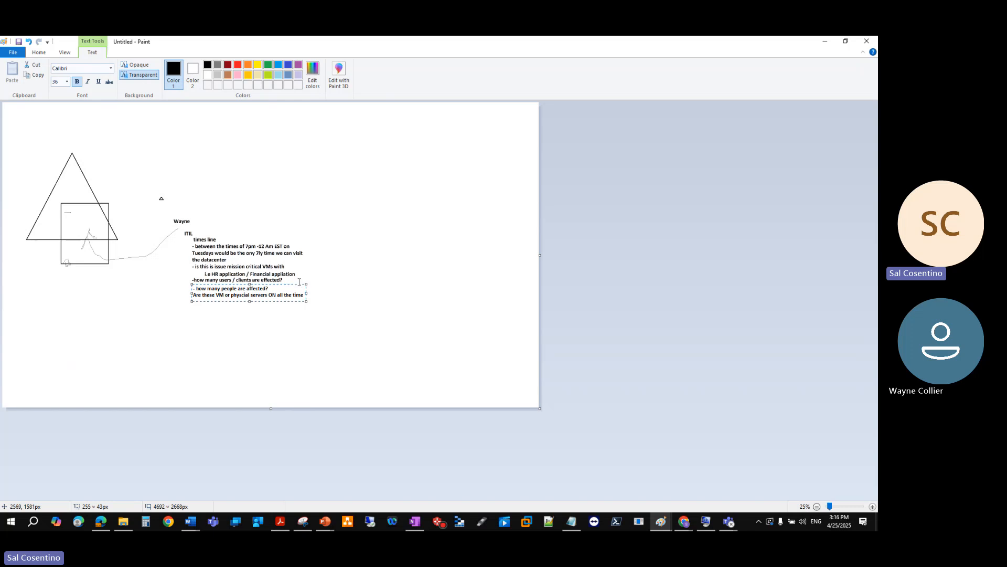
click(344, 232)
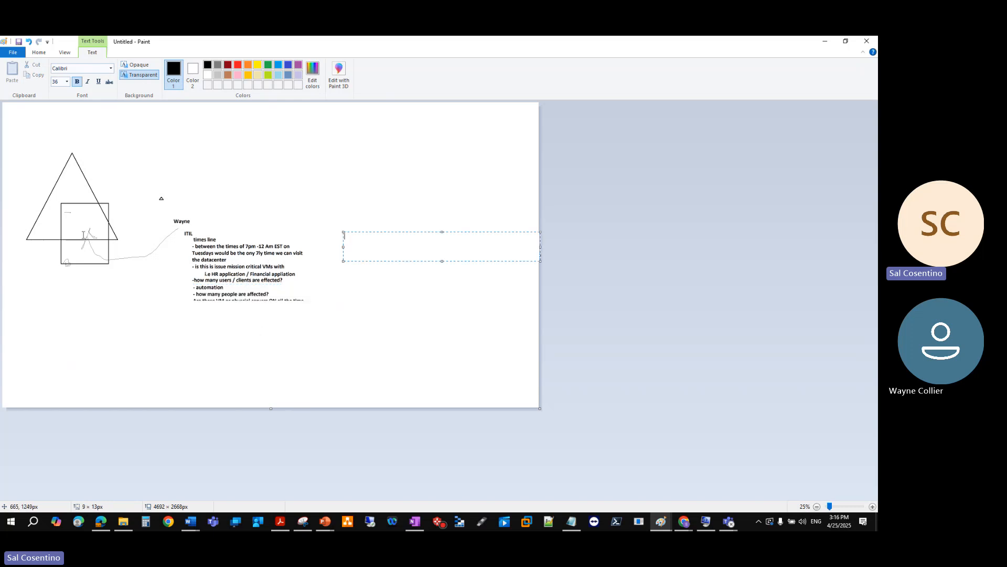
click(101, 120)
- Select the whole drawing and notes, then minimize Paint to reveal the PowerPoint slides
click(58, 70)
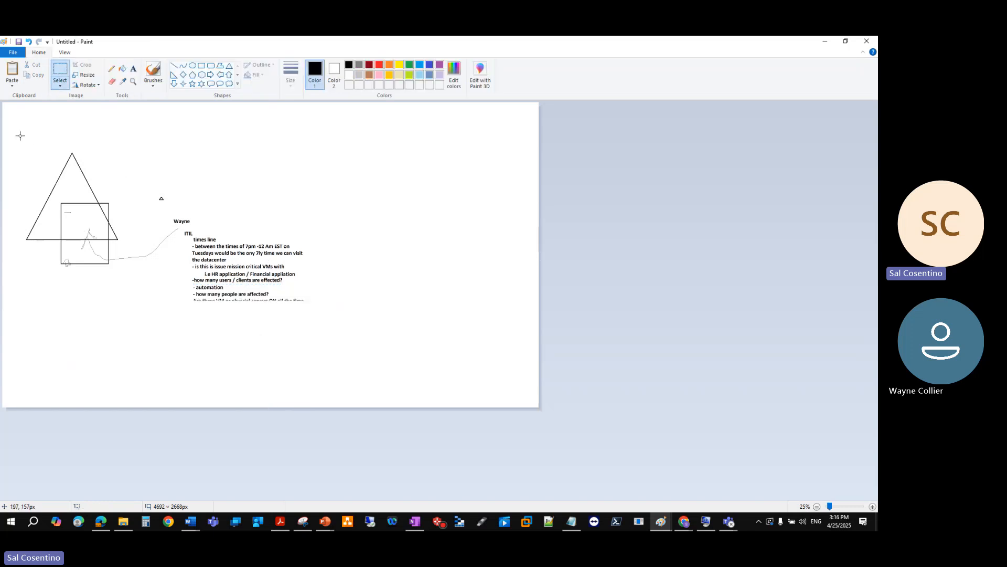
drag(25, 121, 351, 353)
click(823, 42)
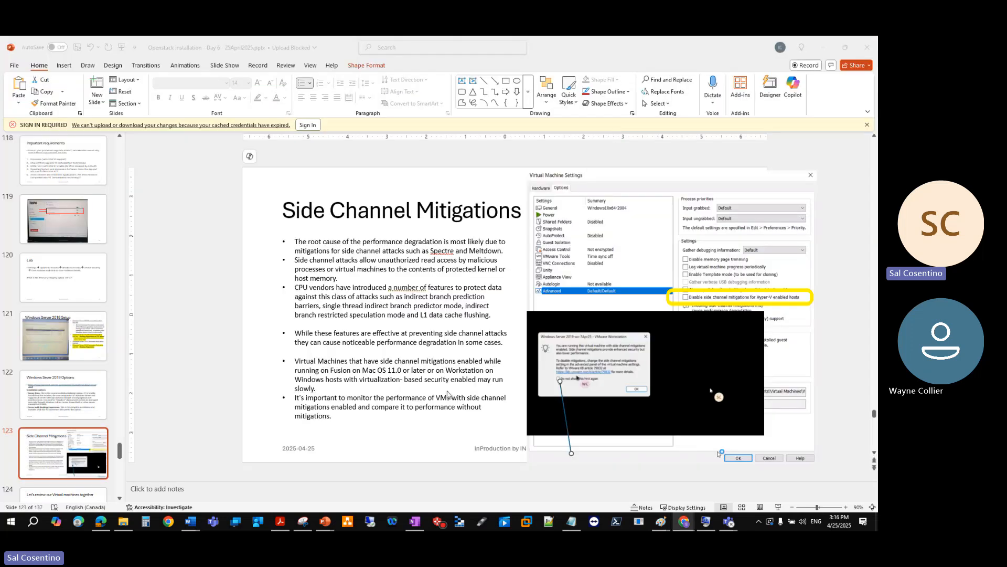
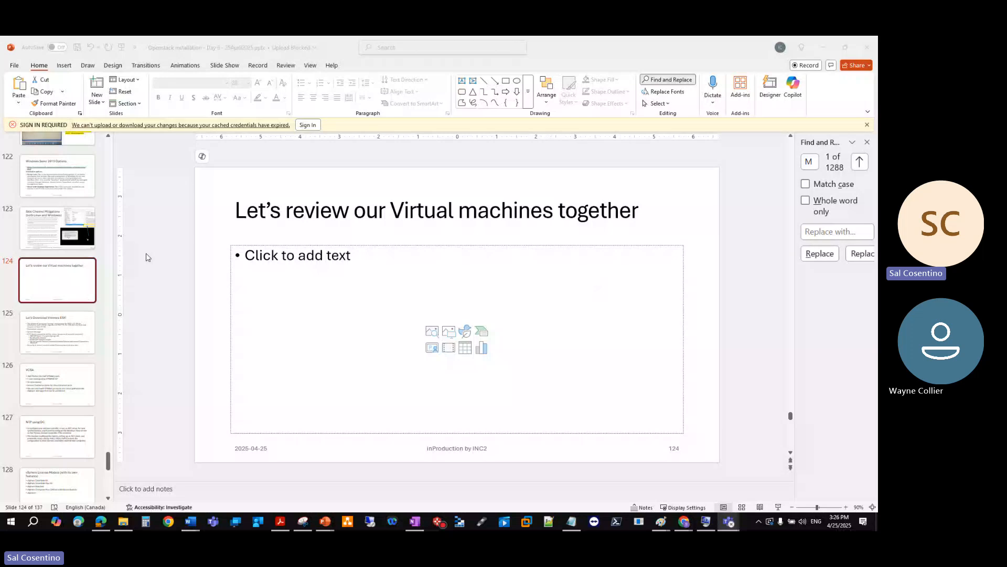
- Go back through the slides to the virtual machines review slide and stop sharing the presentation
scroll(63, 247, up, 3)
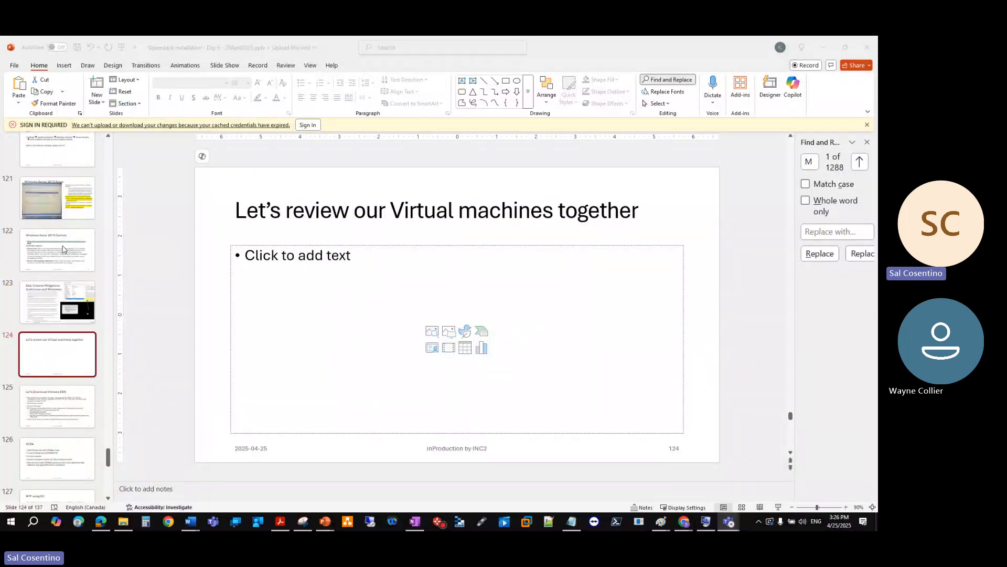
click(72, 299)
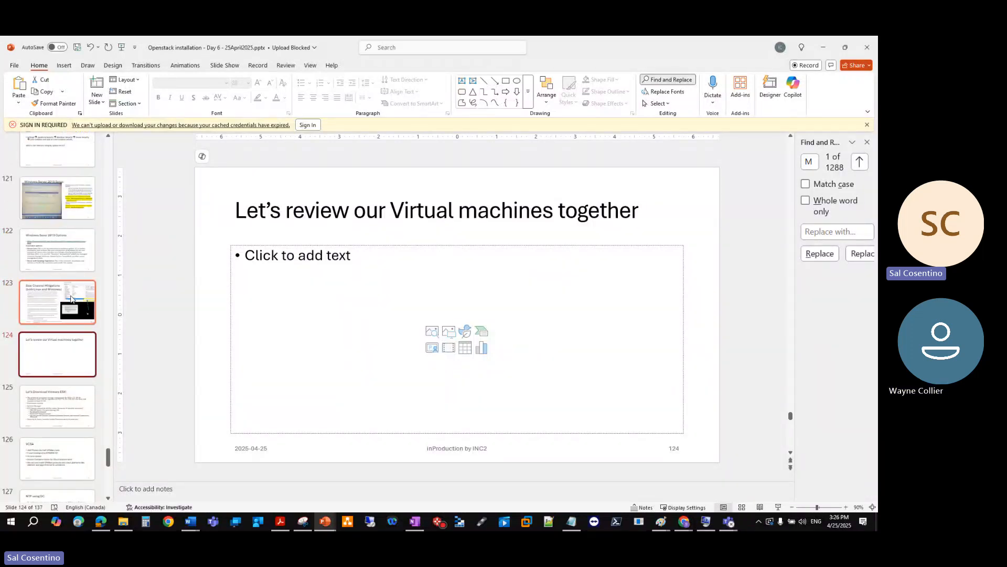
click(71, 299)
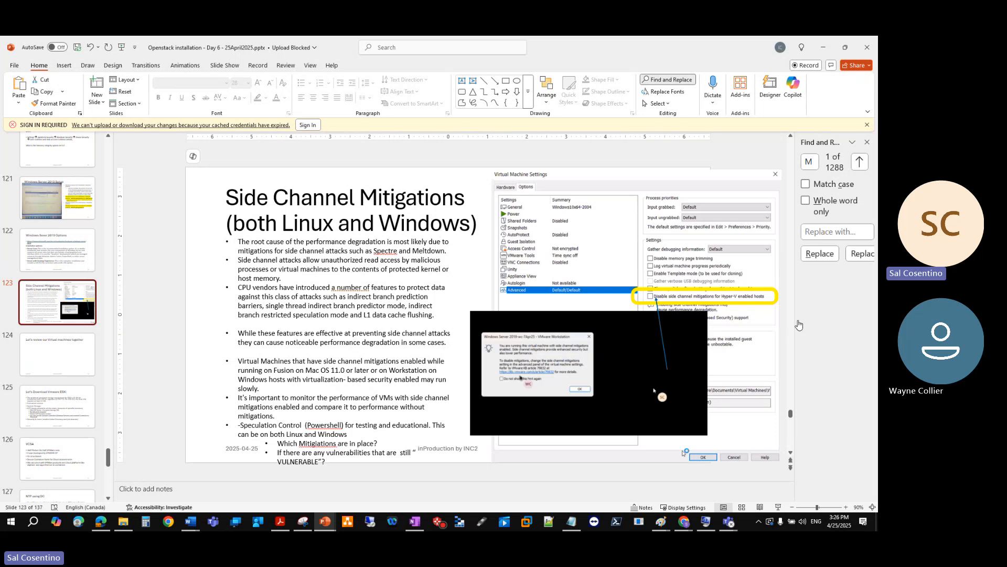
click(75, 359)
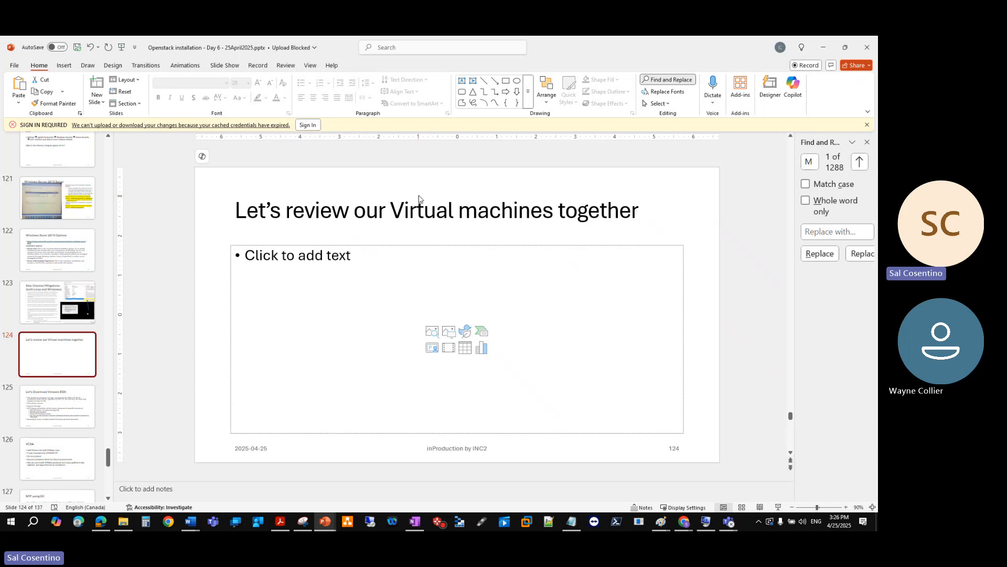
click(821, 51)
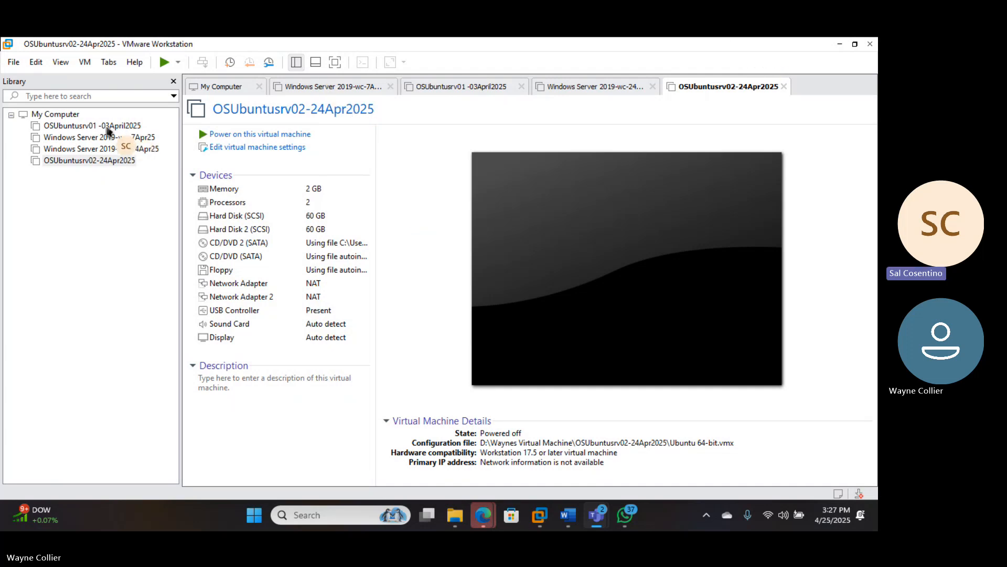
- Show the Windows Server 2019-wc-7Apr25 machine in the Library and select its Memory entry
click(108, 149)
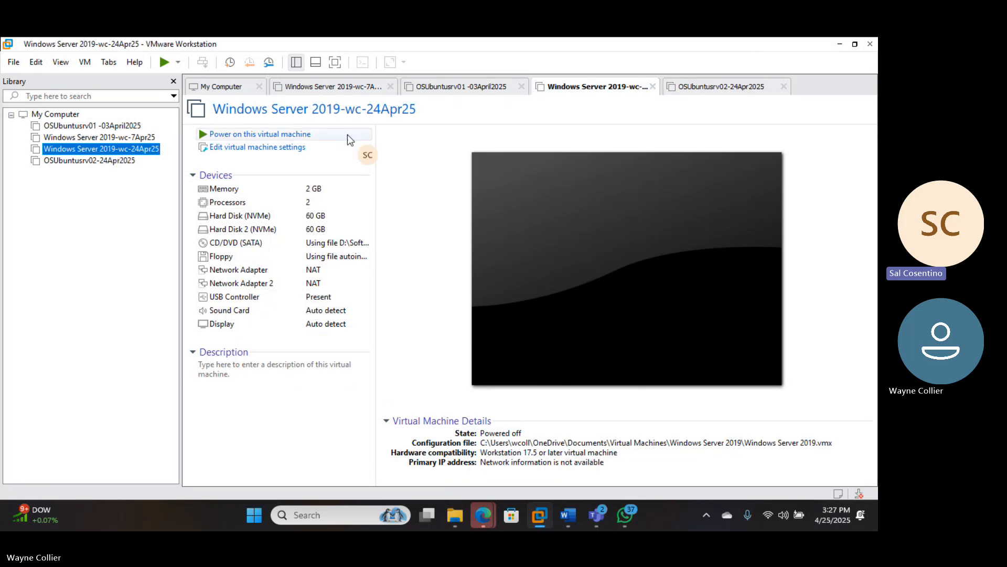
click(117, 138)
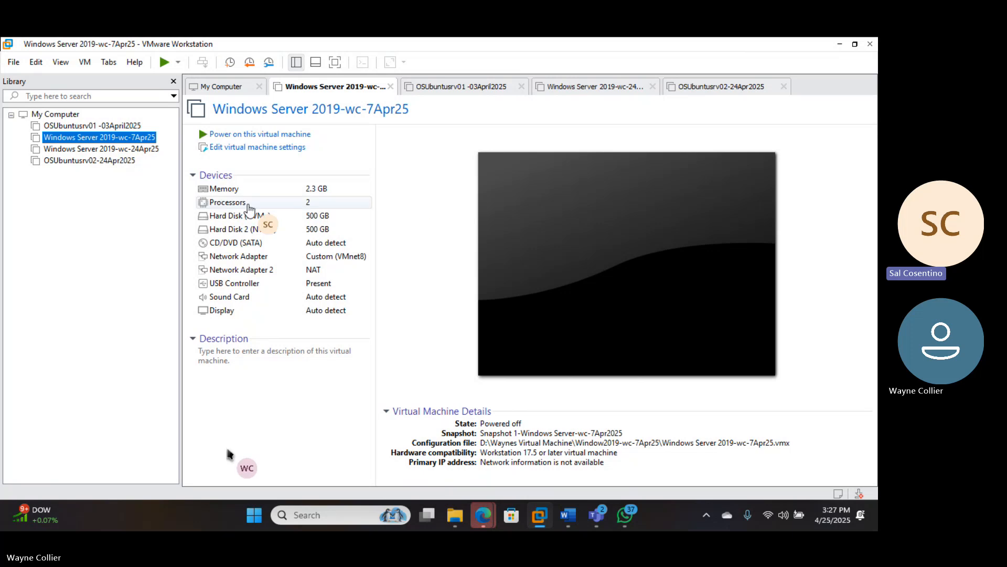
click(310, 191)
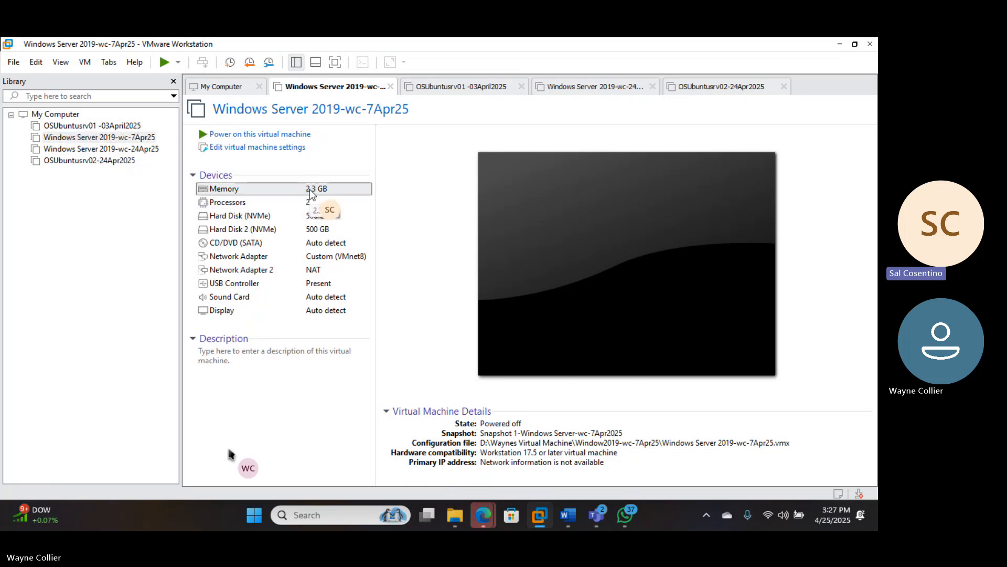
- Open the 7Apr25 VM's memory settings and raise memory from 2352 MB to 4708 MB
double_click(312, 193)
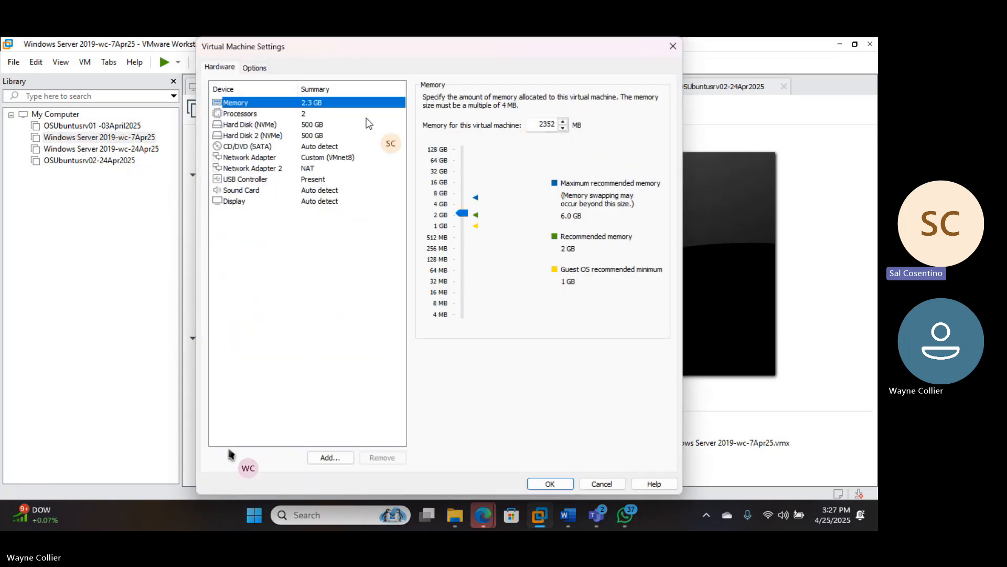
click(463, 205)
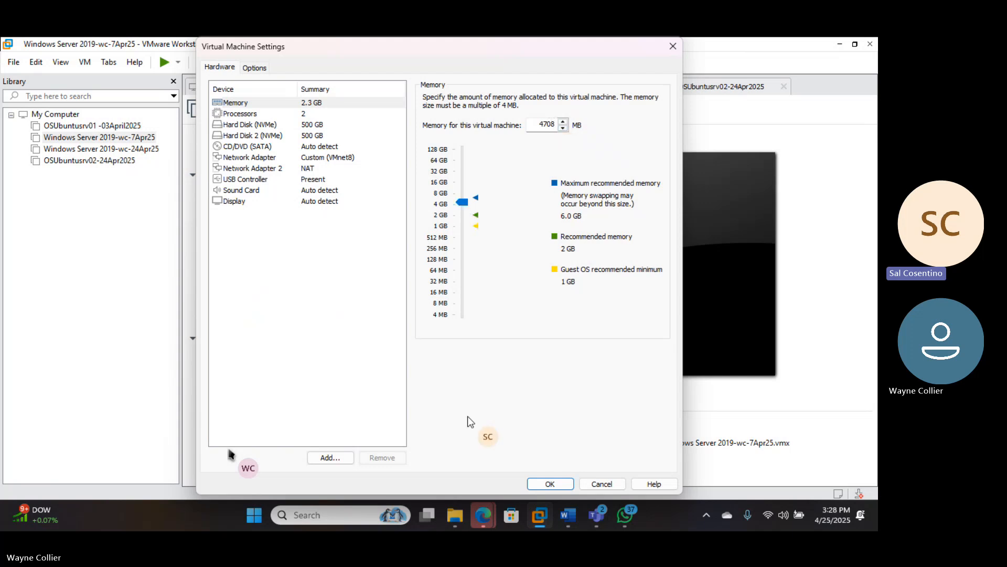
- Launch the Calculator app from Windows search
click(346, 515)
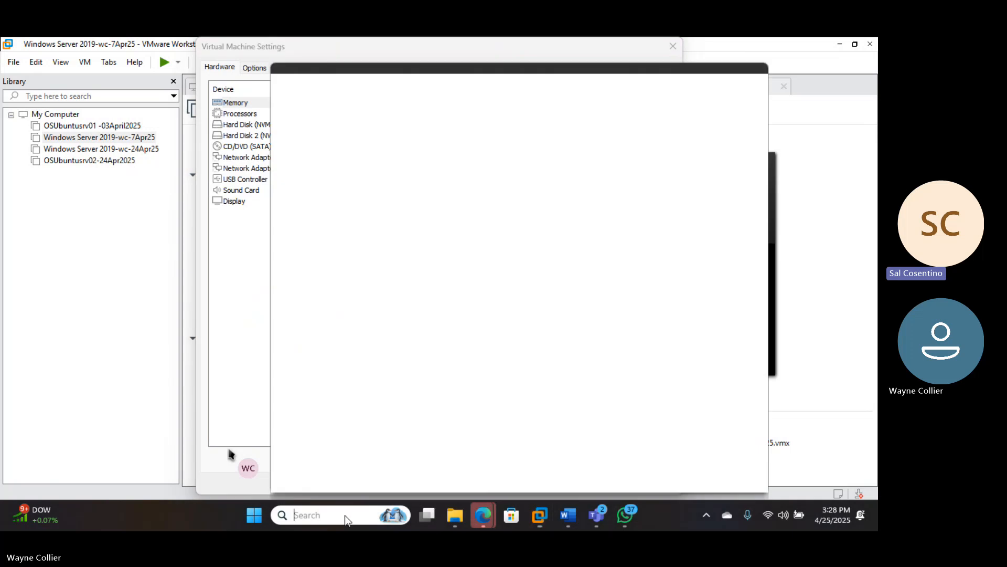
text(calca)
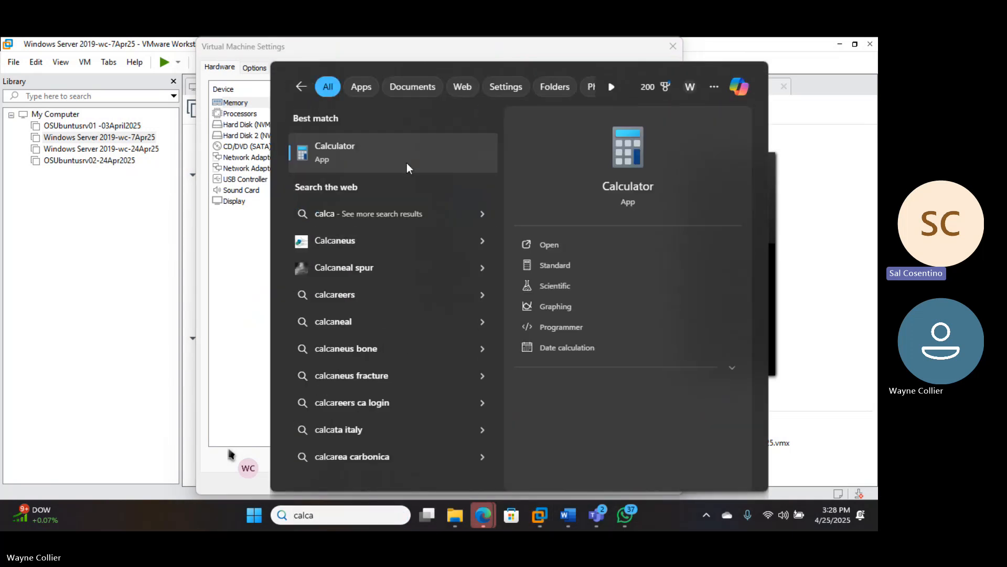
click(410, 165)
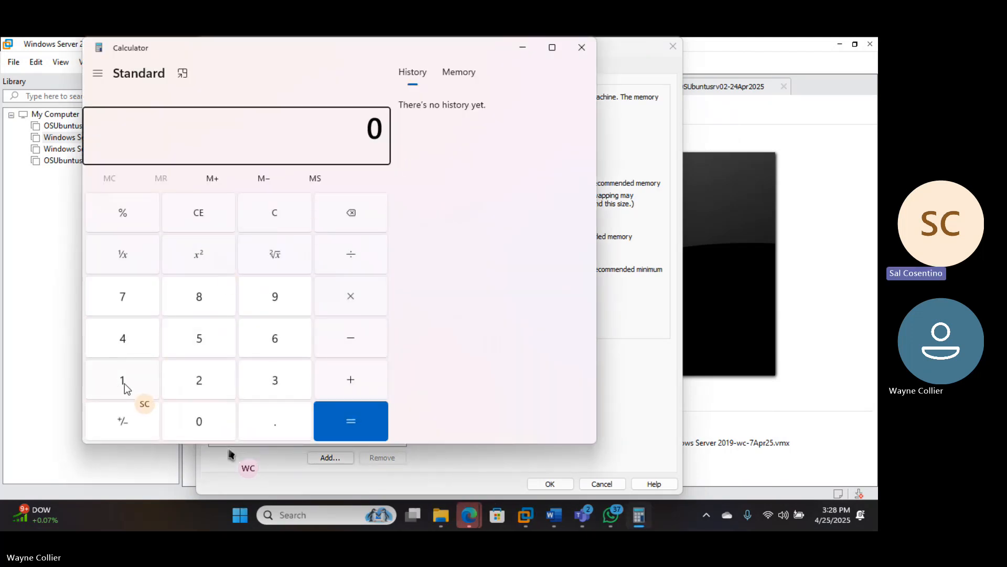
- Multiply 1024 by 4 in Calculator to get 4,096
click(125, 387)
click(204, 422)
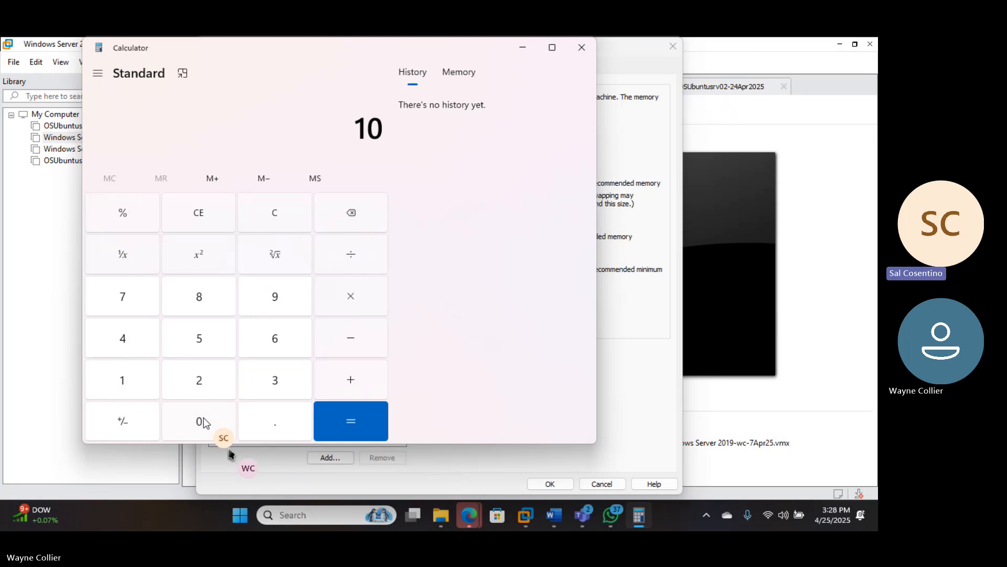
click(200, 389)
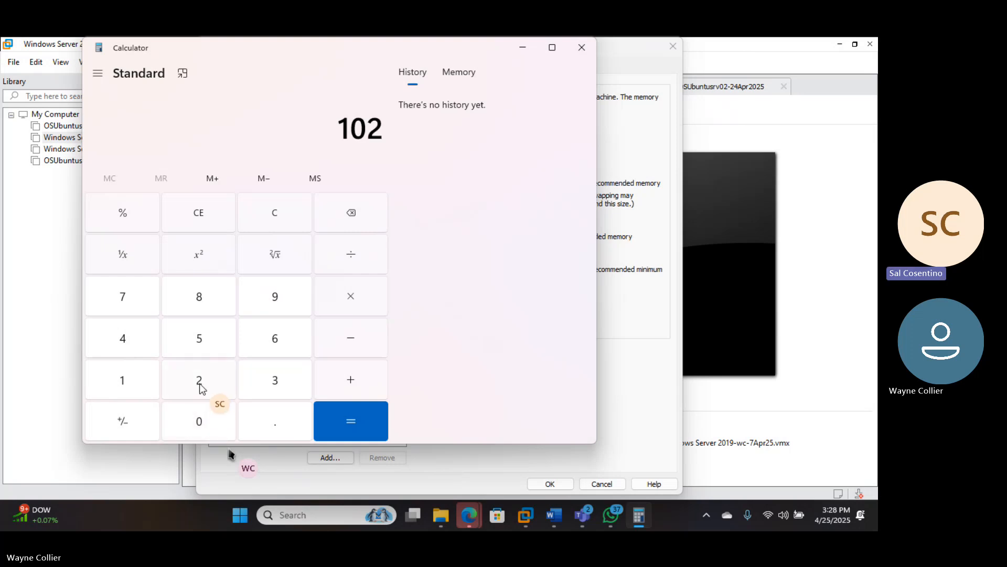
click(135, 348)
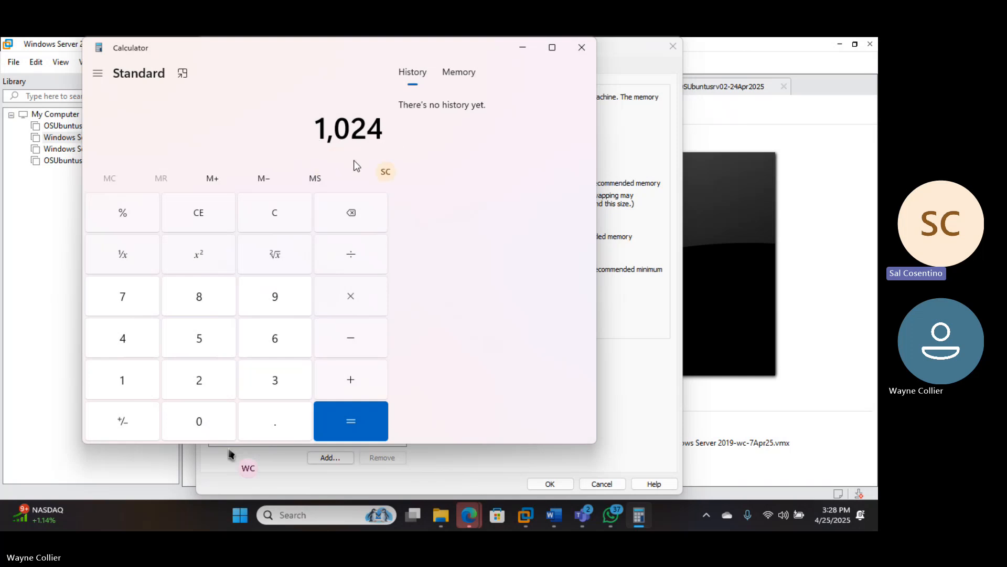
click(353, 307)
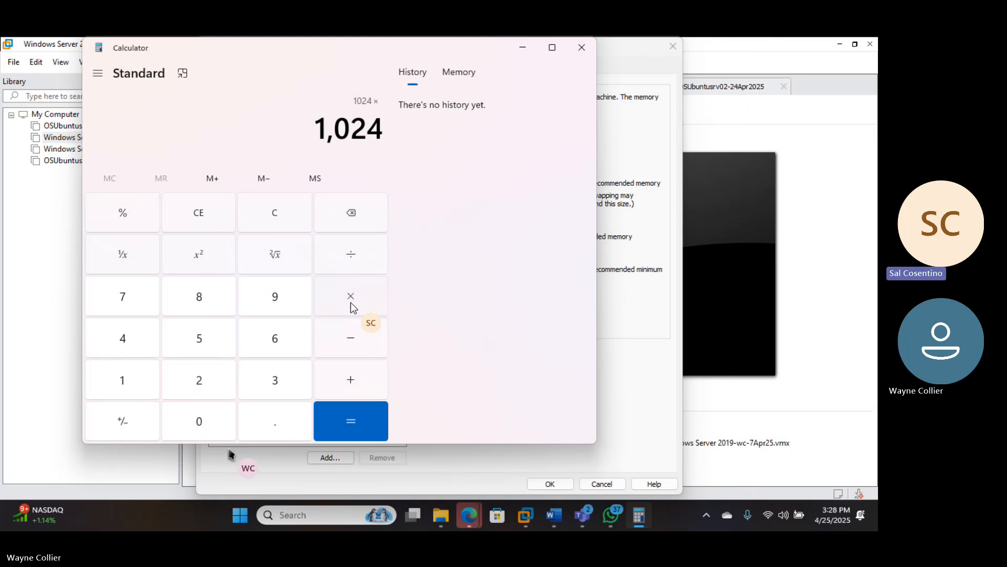
click(121, 341)
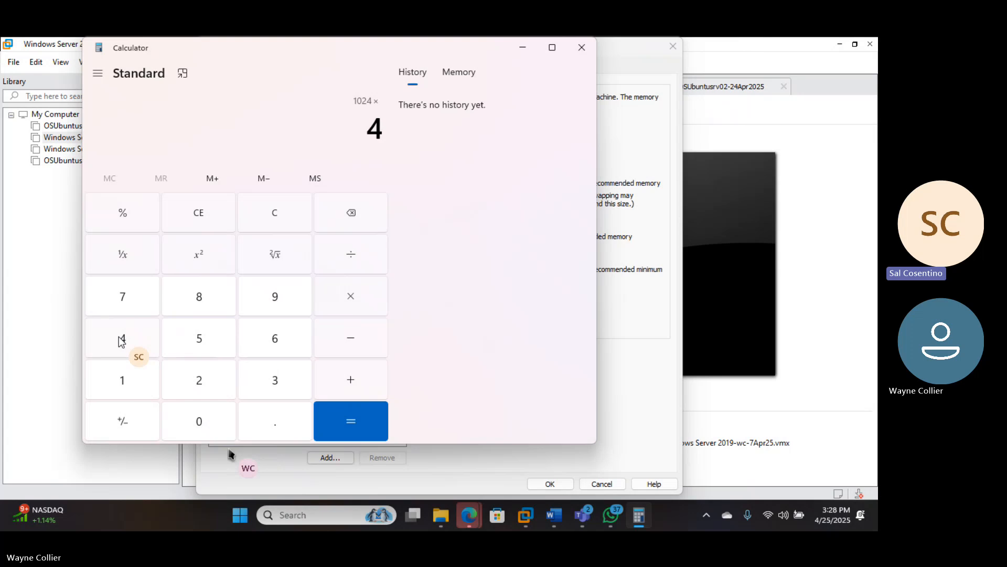
click(362, 428)
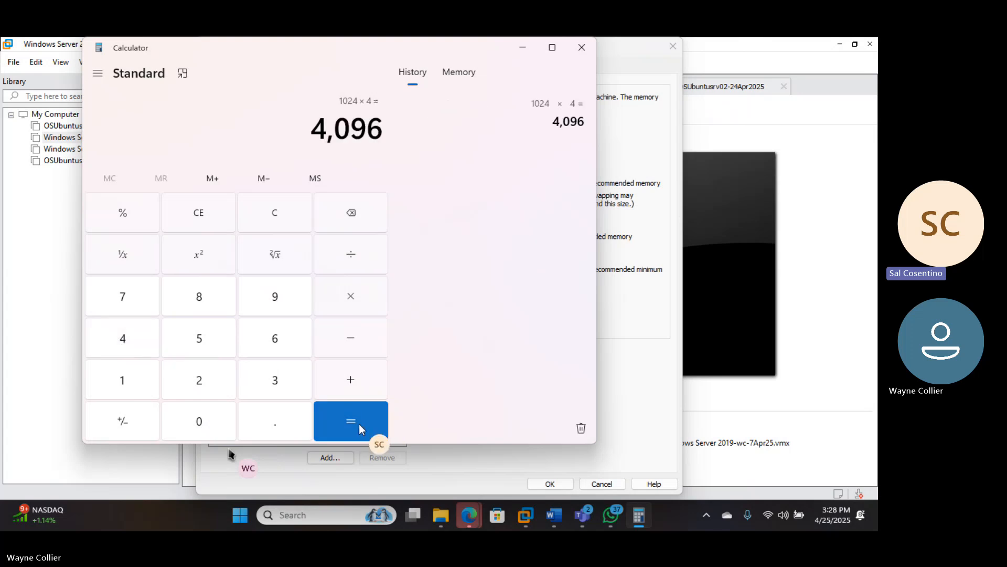
click(528, 48)
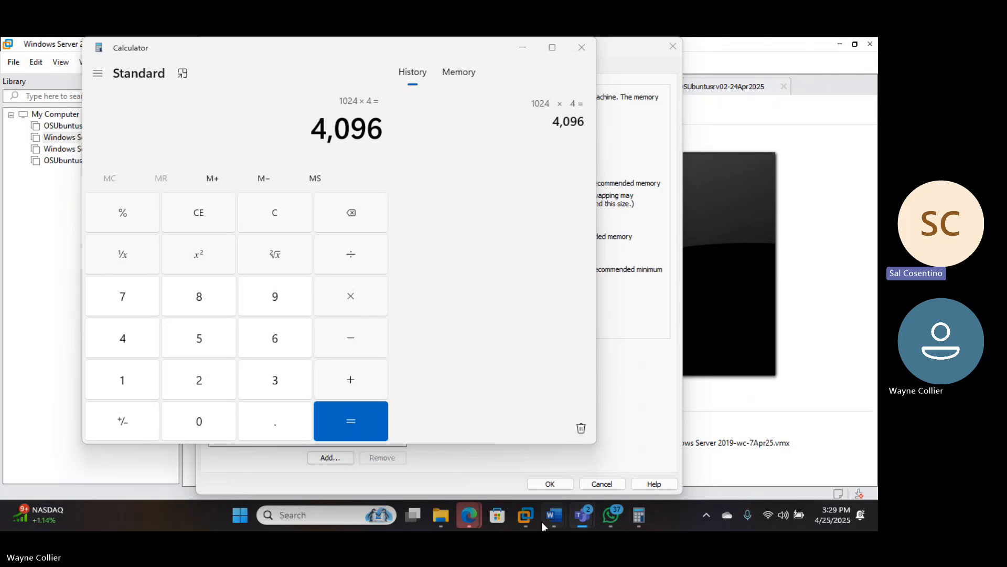
- Close Word's résumé document window from the taskbar, leaving only Document1 open
mouse_move(555, 516)
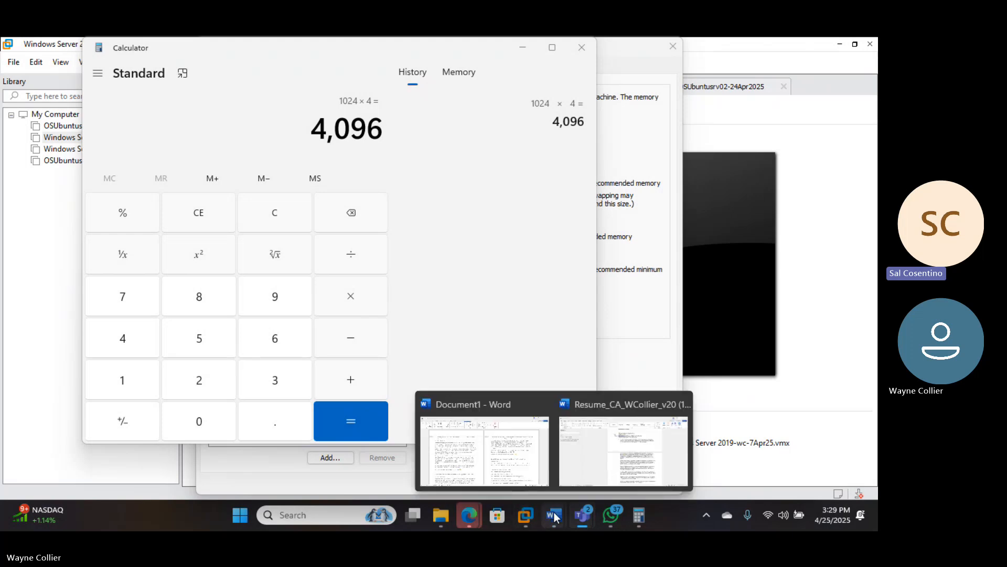
right_click(555, 516)
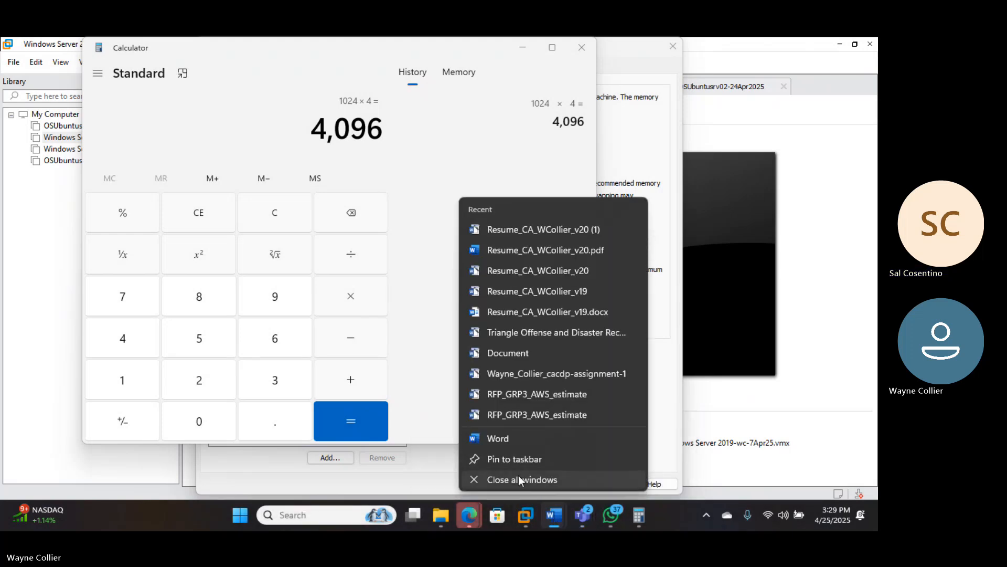
click(518, 480)
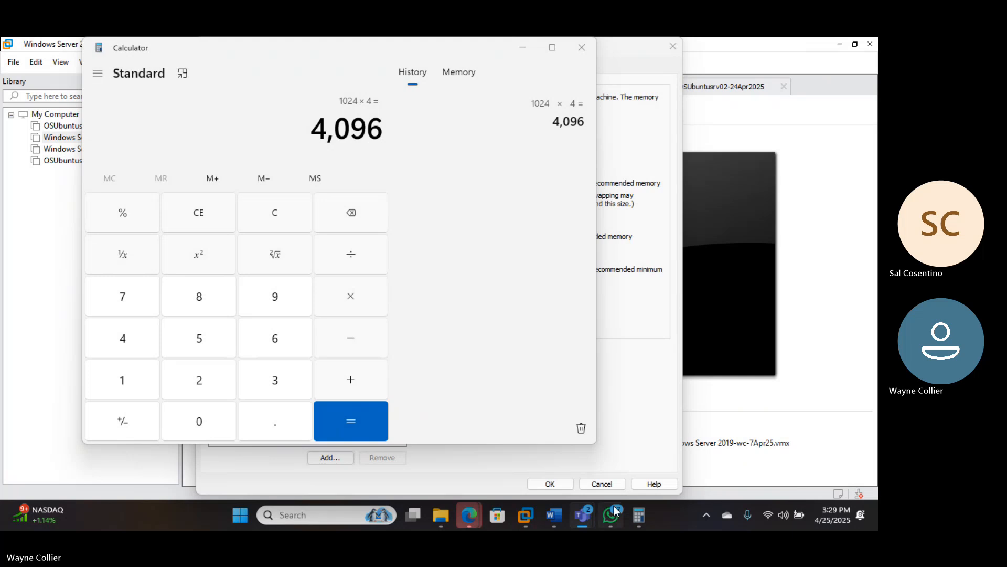
mouse_move(563, 516)
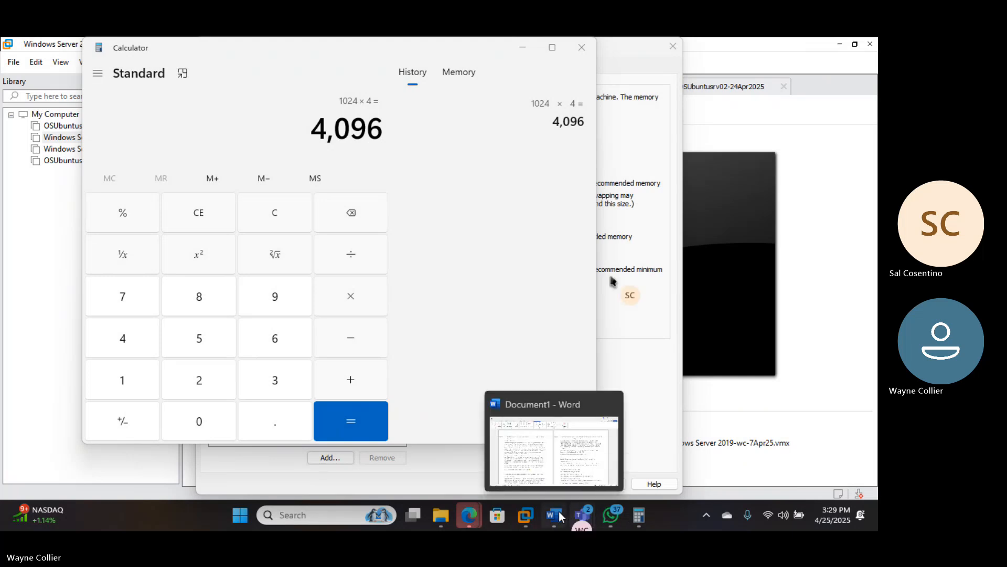
right_click(561, 516)
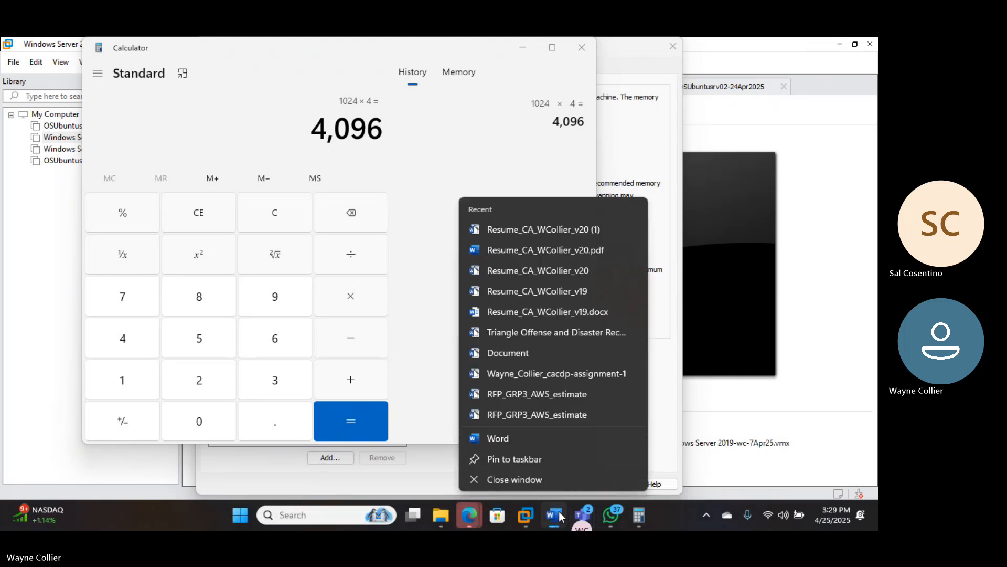
- Close the remaining Word window from its jump list
click(498, 478)
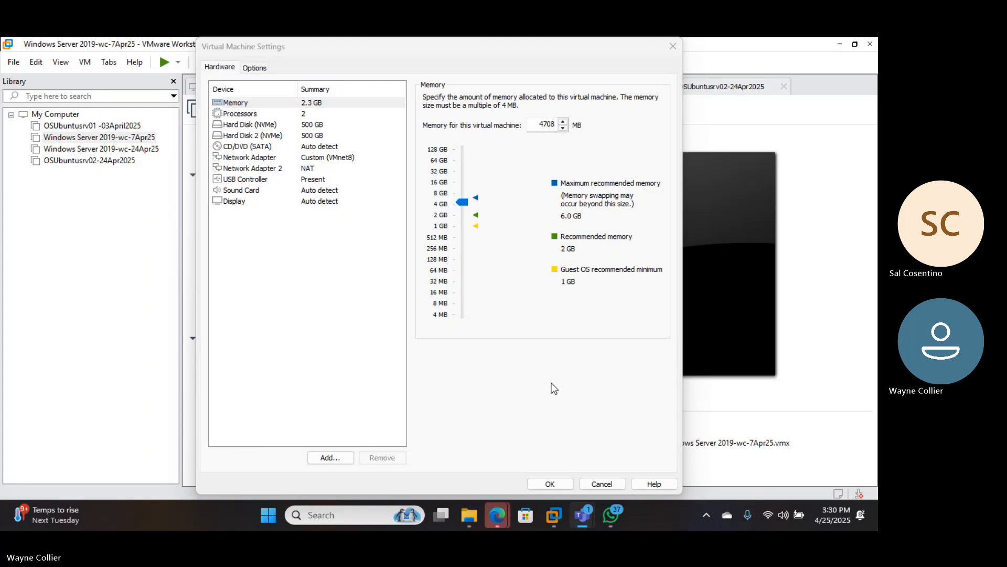
right_click(613, 512)
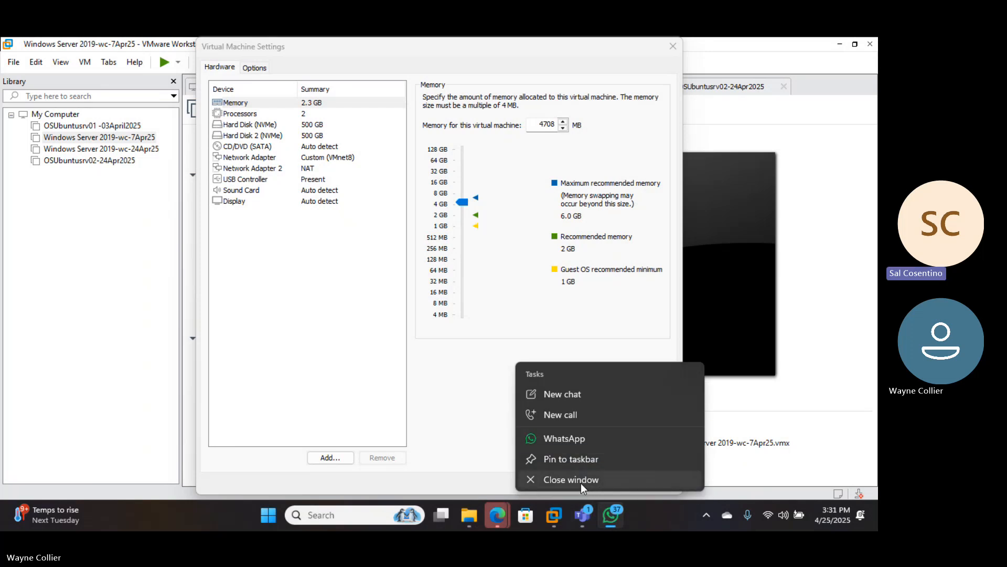
click(581, 482)
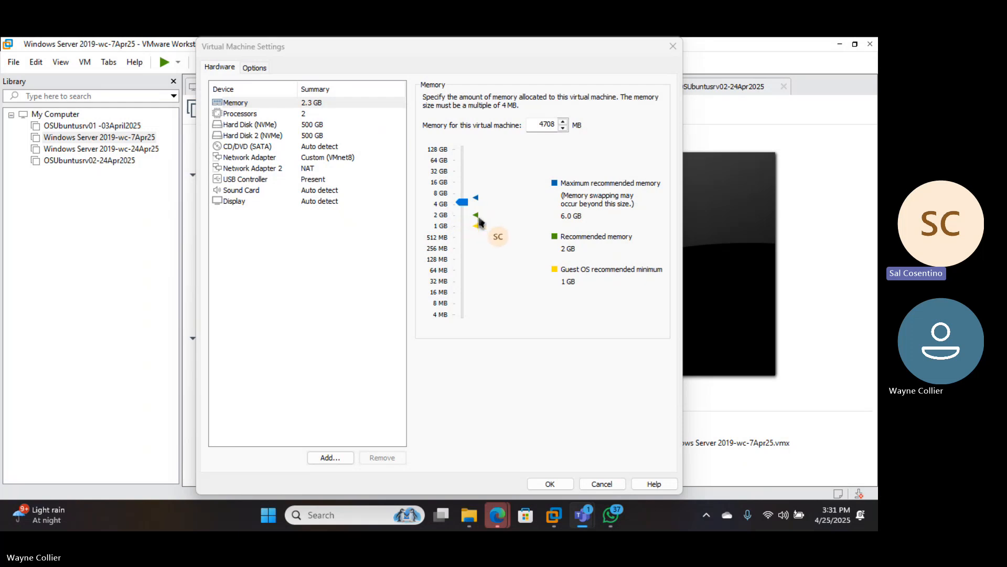
- Step the VM memory through 2, 4, 8, 16 and 32 GB up to 128 GB (131072 MB)
click(476, 215)
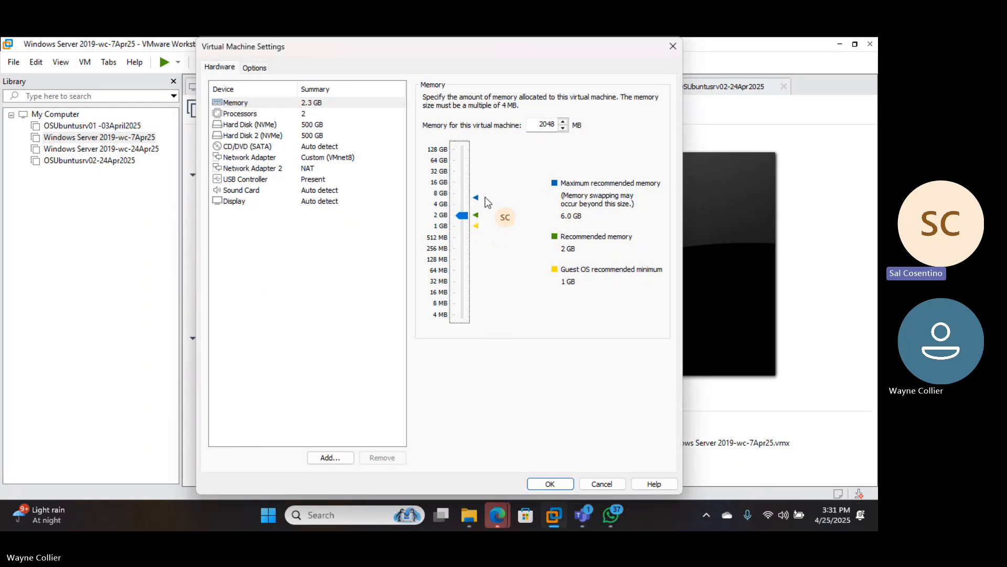
click(444, 209)
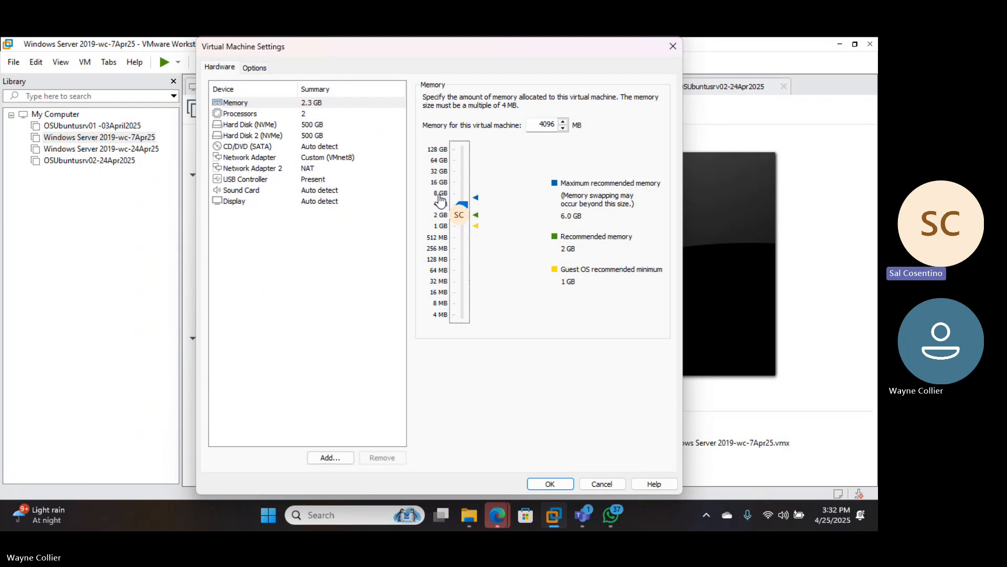
click(440, 196)
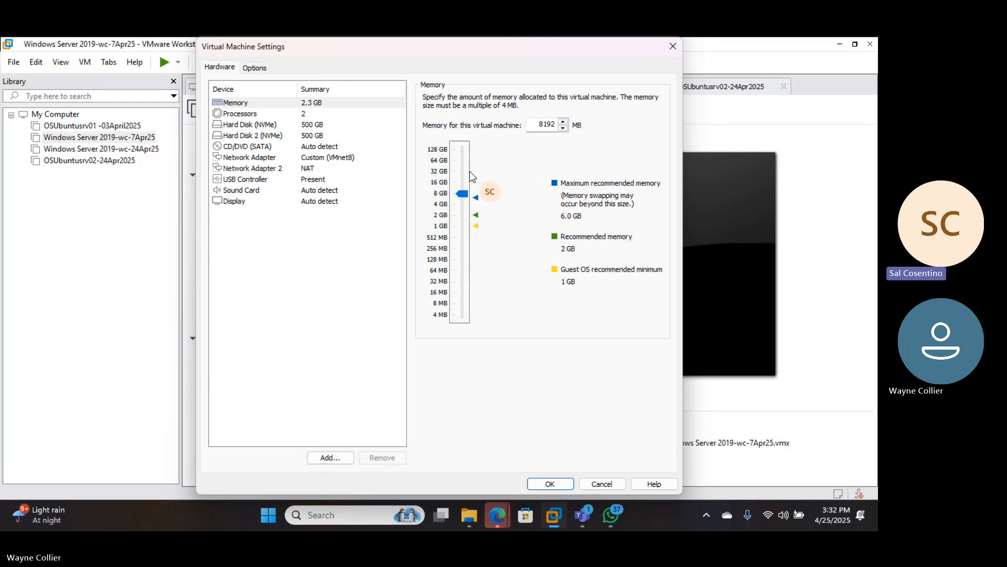
click(443, 183)
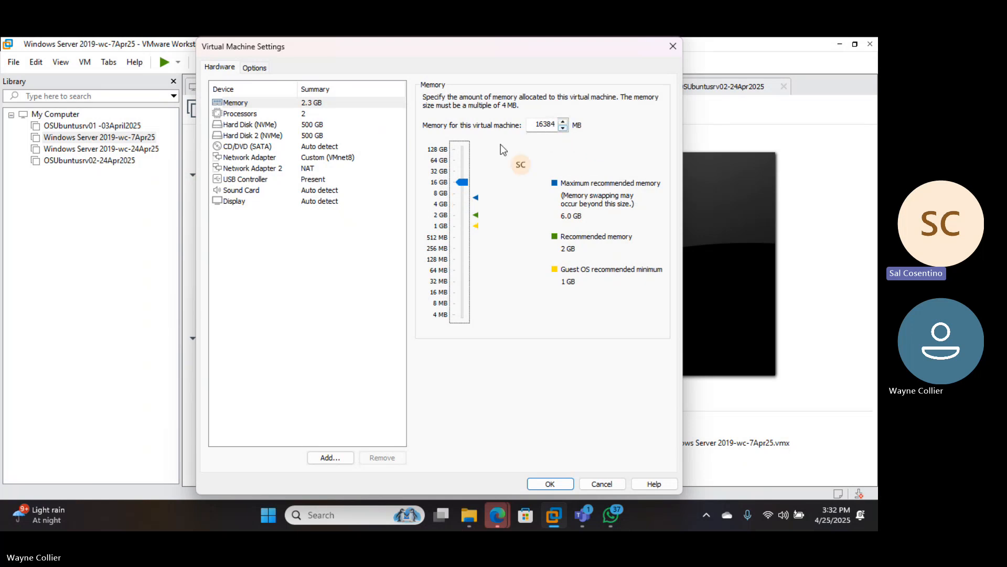
click(439, 173)
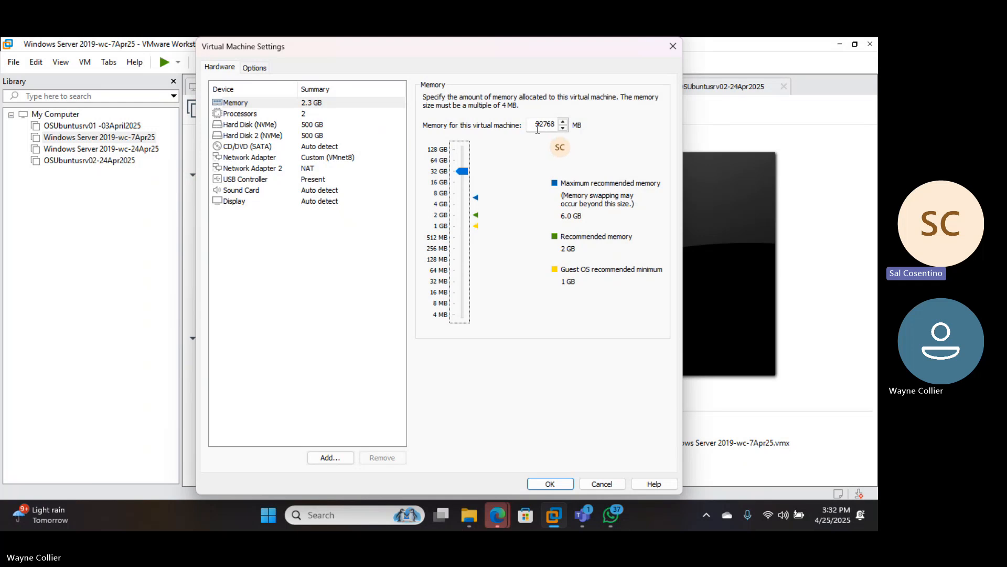
click(442, 151)
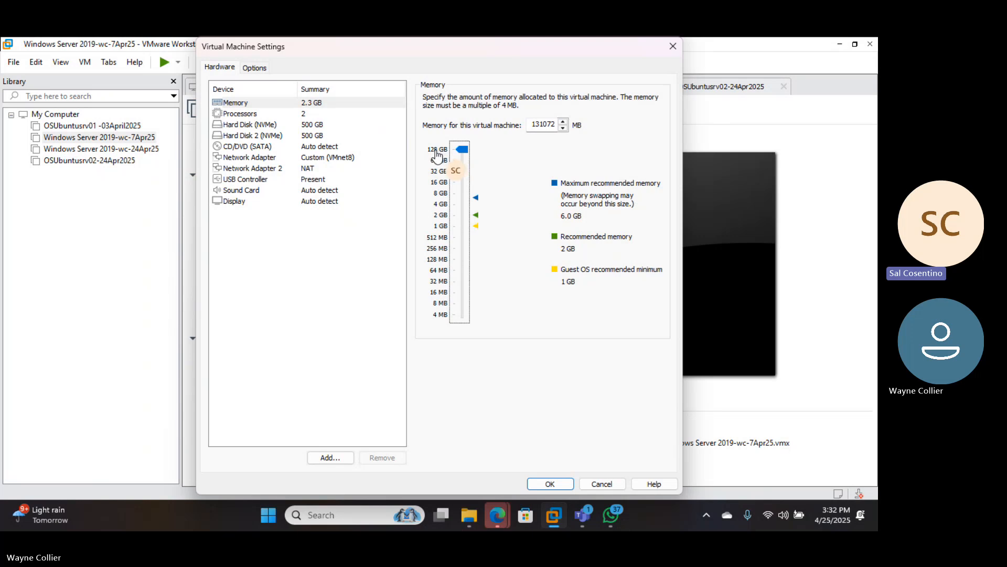
- Bring the VM memory back down to 4096 MB (4 GB)
click(561, 122)
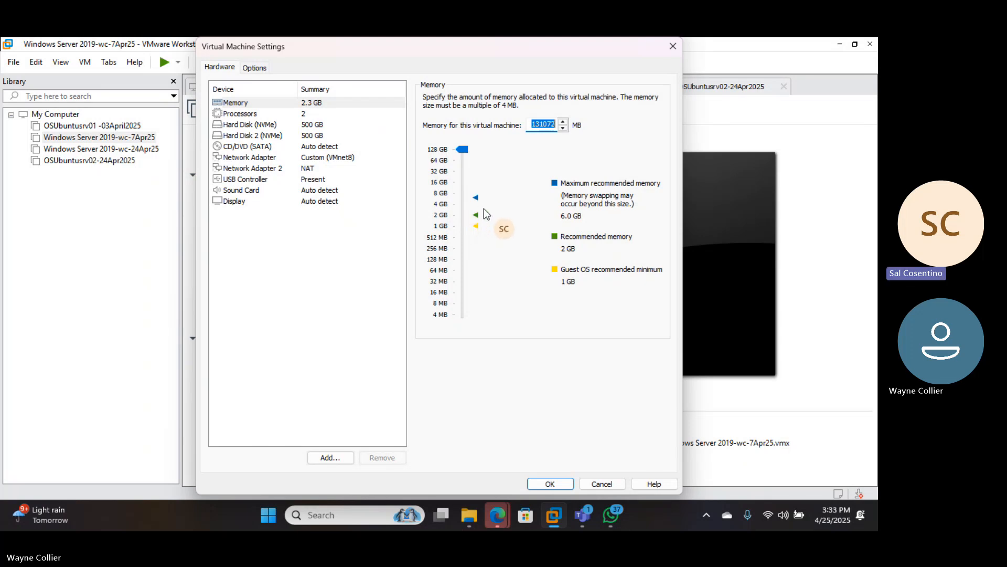
click(453, 206)
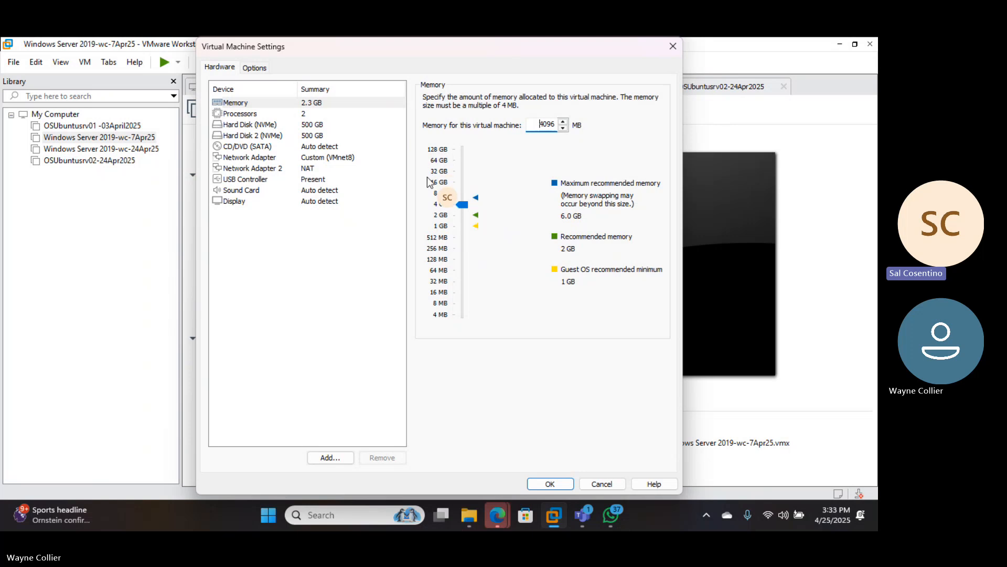
- Set the VM to 1 processor with 4 cores per processor, 4 cores in total
click(291, 114)
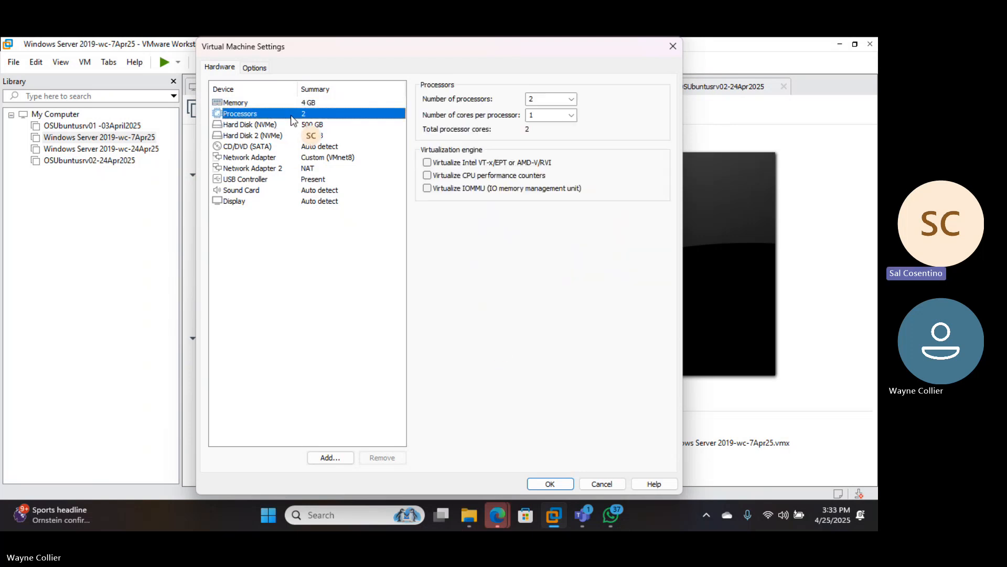
click(572, 99)
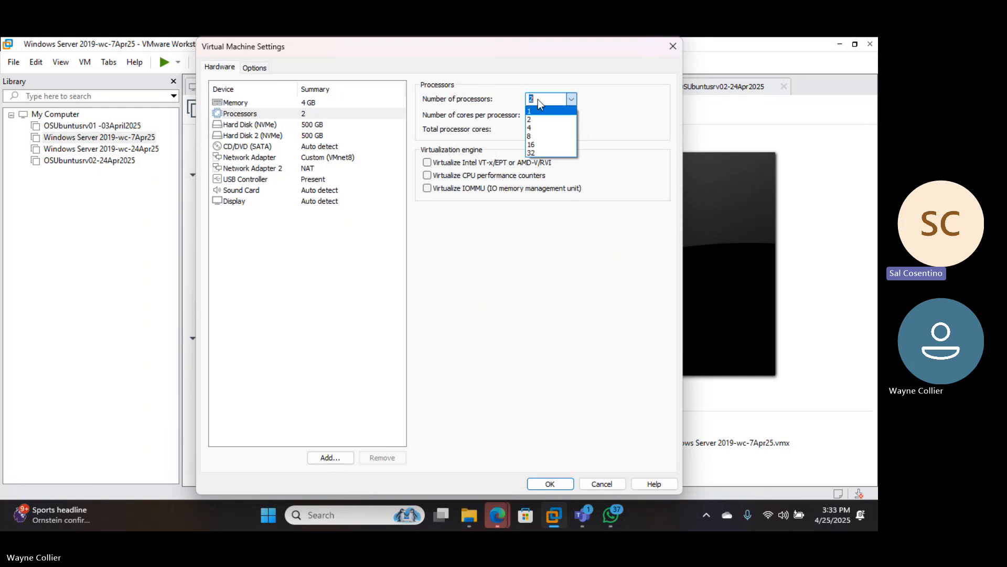
click(591, 107)
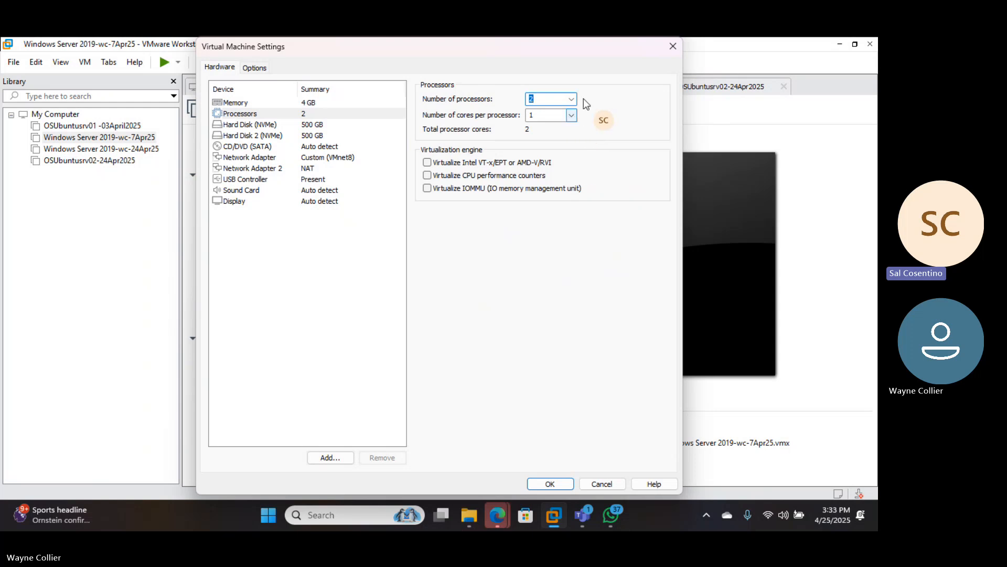
click(571, 99)
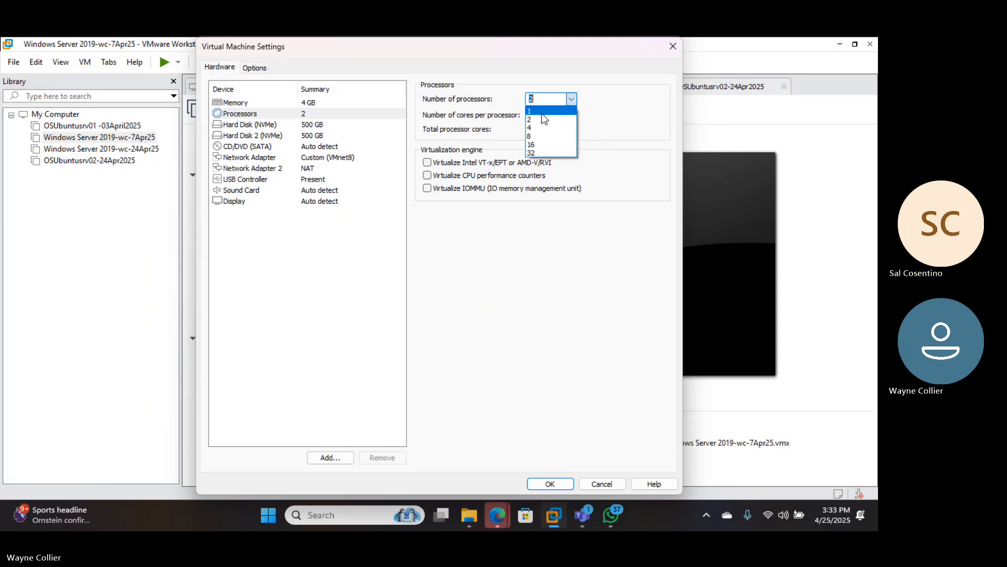
click(559, 110)
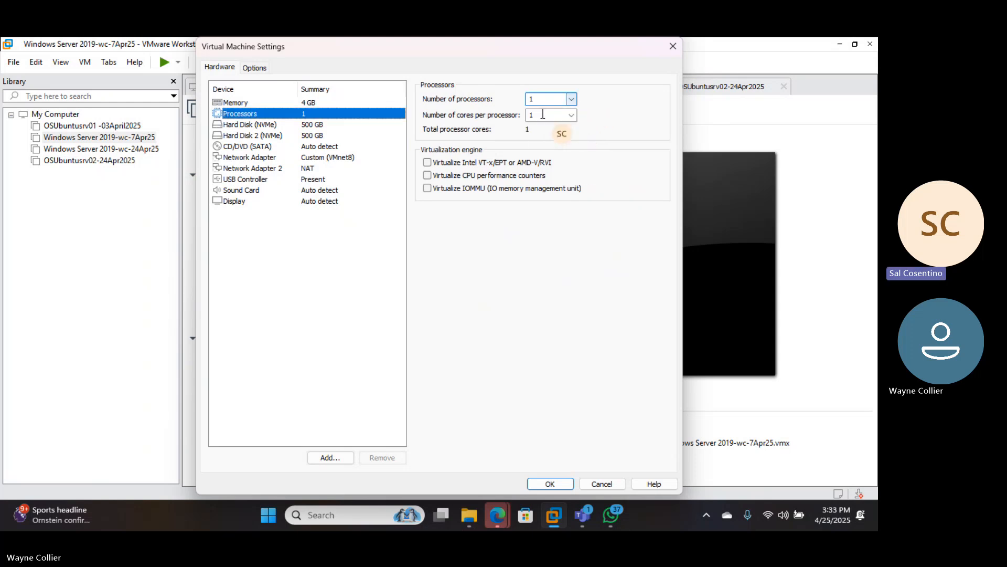
click(572, 115)
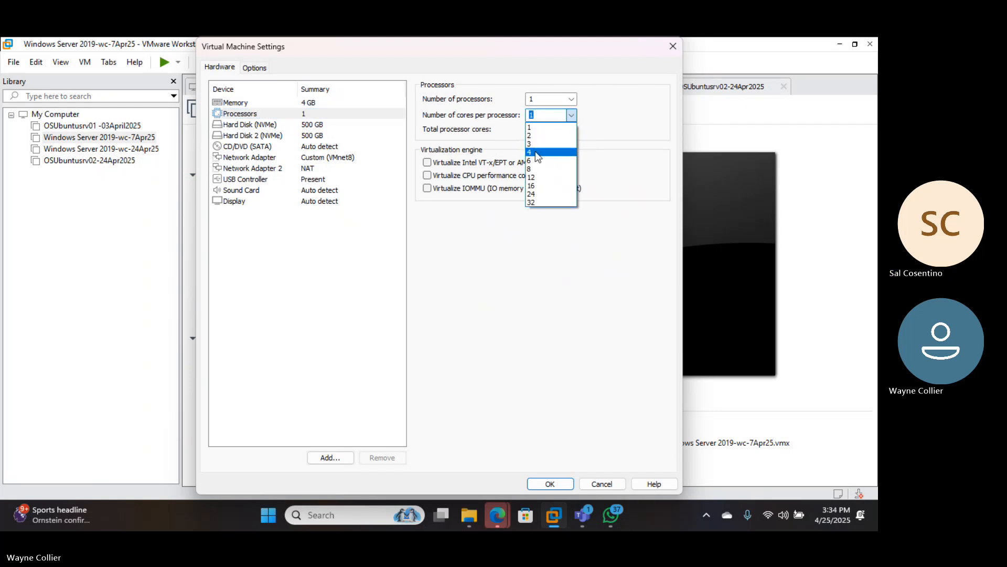
click(537, 153)
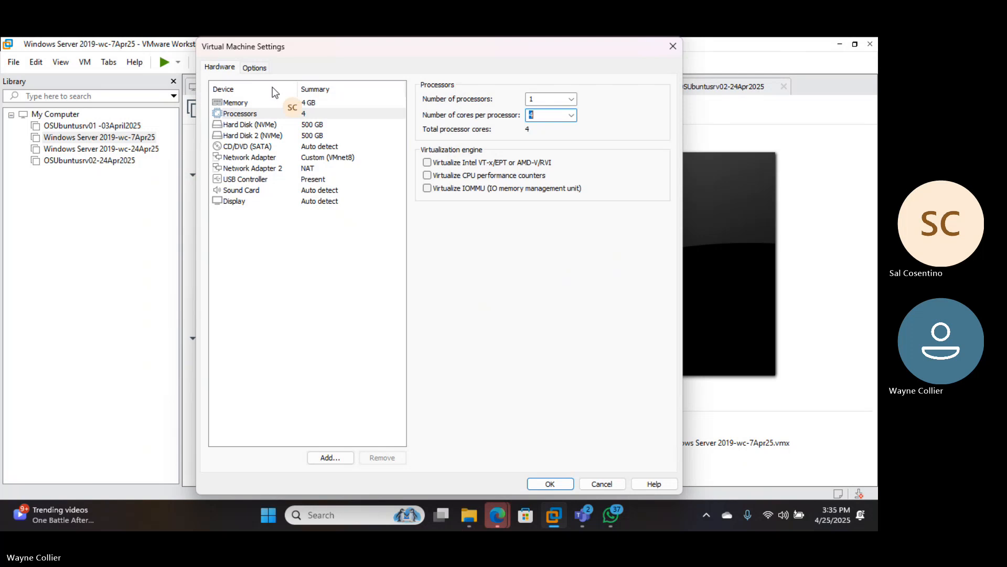
- Check the Teams meeting windows, return to the VM settings, then switch to the Edge browser
click(586, 516)
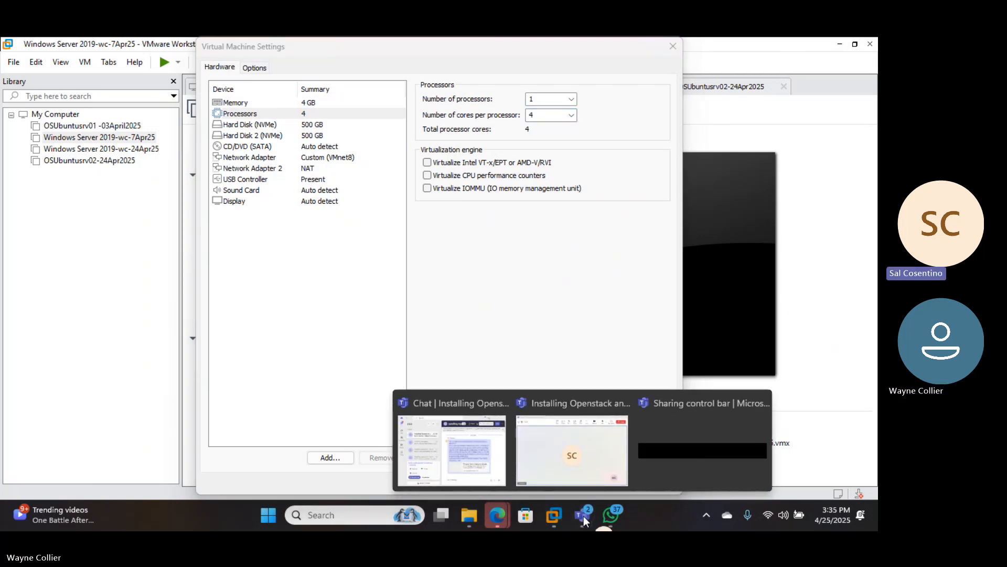
click(717, 216)
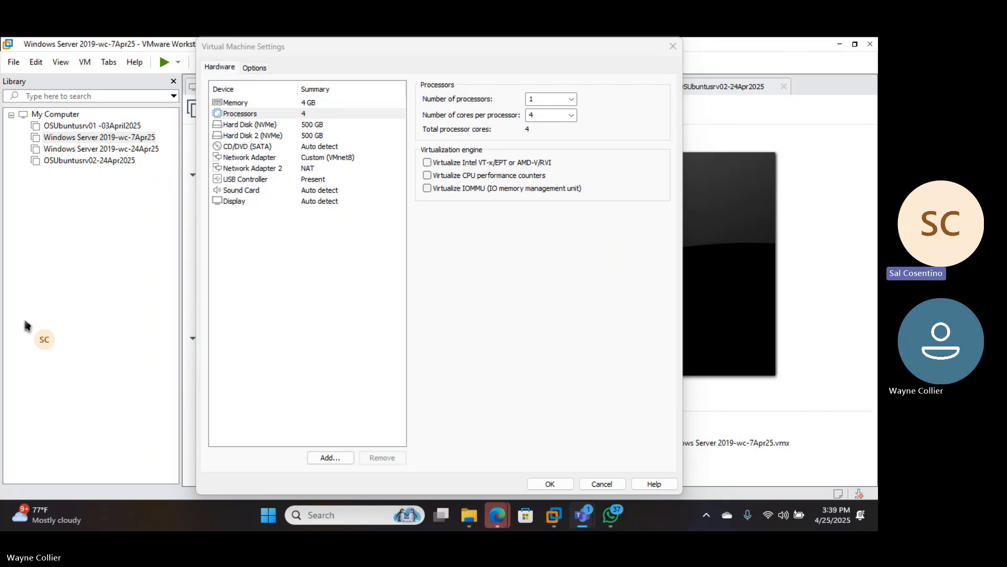
key(alt+Tab)
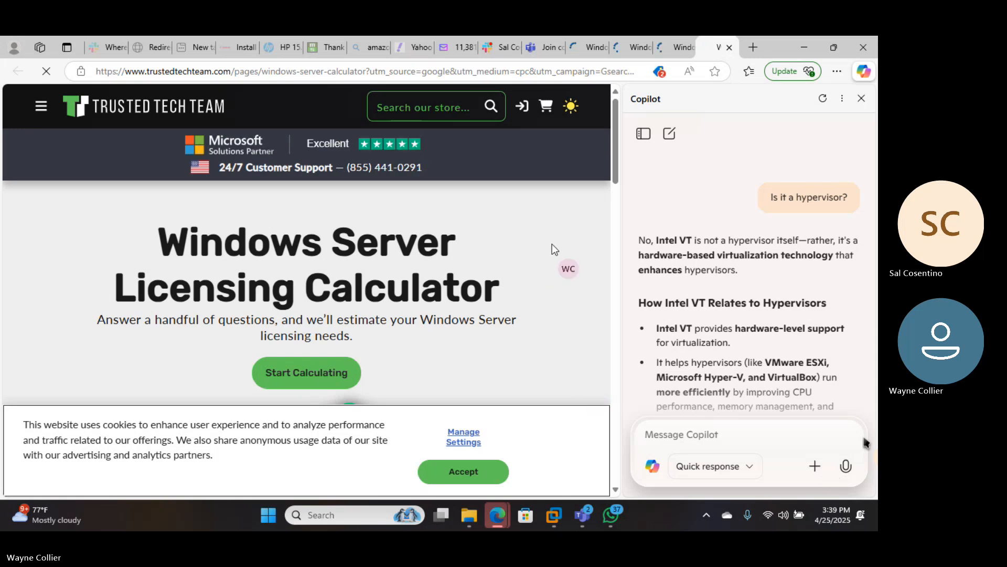
- Close the Copilot panel and duplicate tabs, keeping one Windows Server Licensing Calculator tab
click(671, 51)
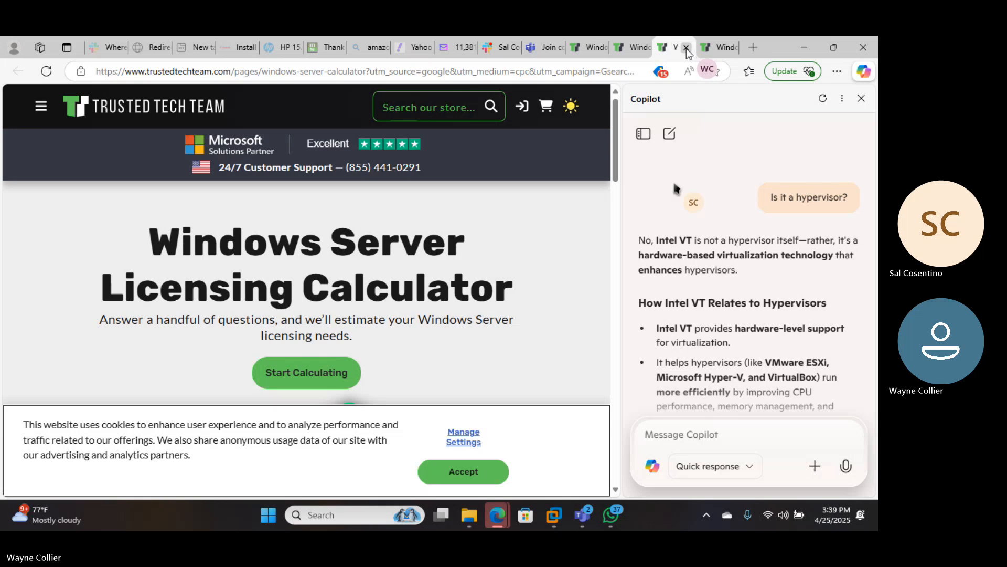
click(710, 49)
click(861, 98)
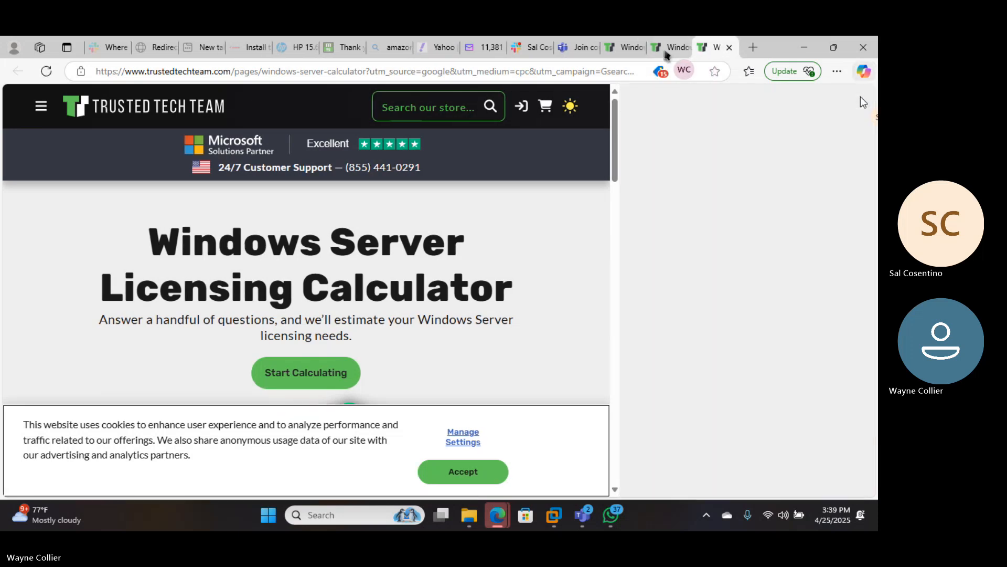
click(676, 50)
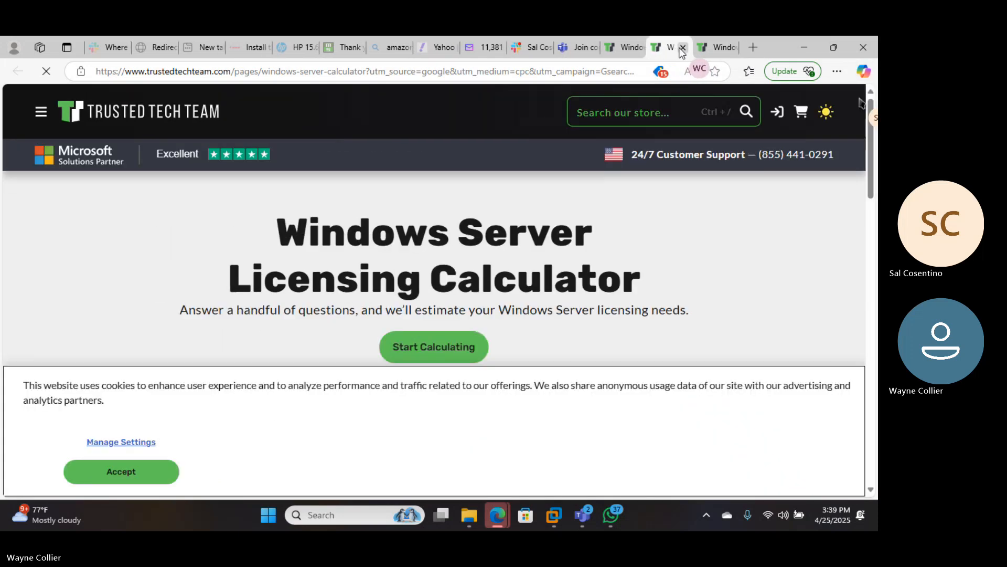
click(682, 49)
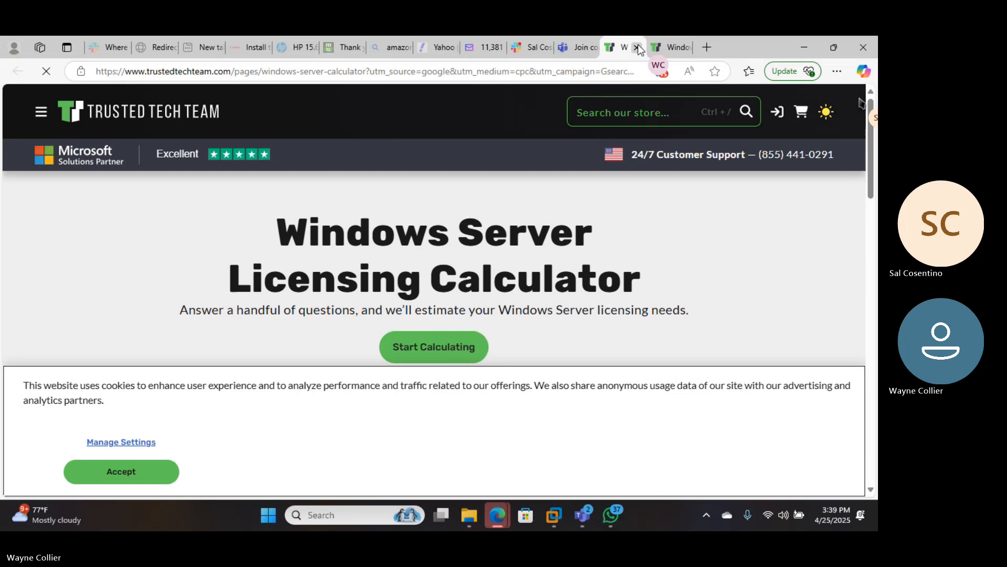
click(638, 49)
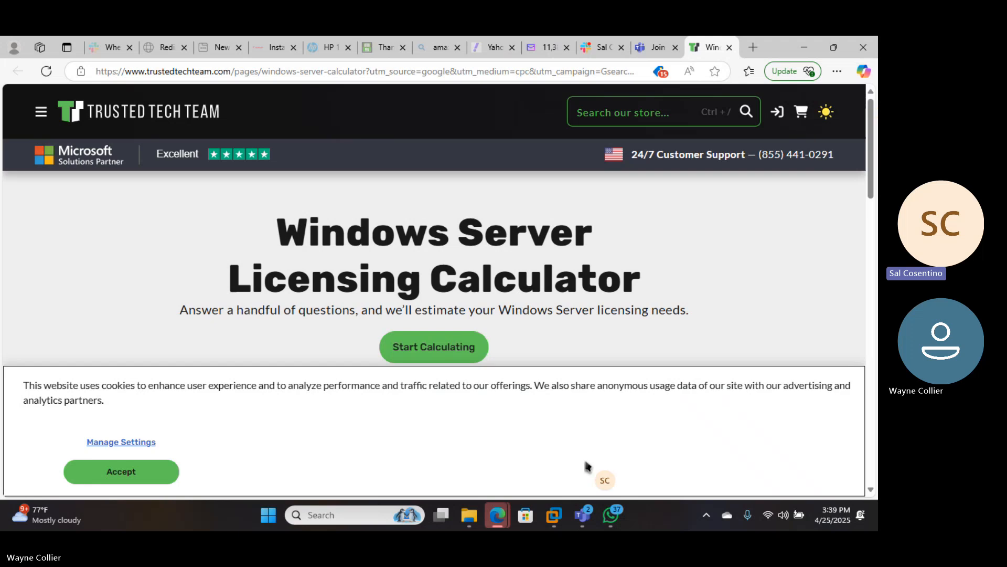
click(581, 517)
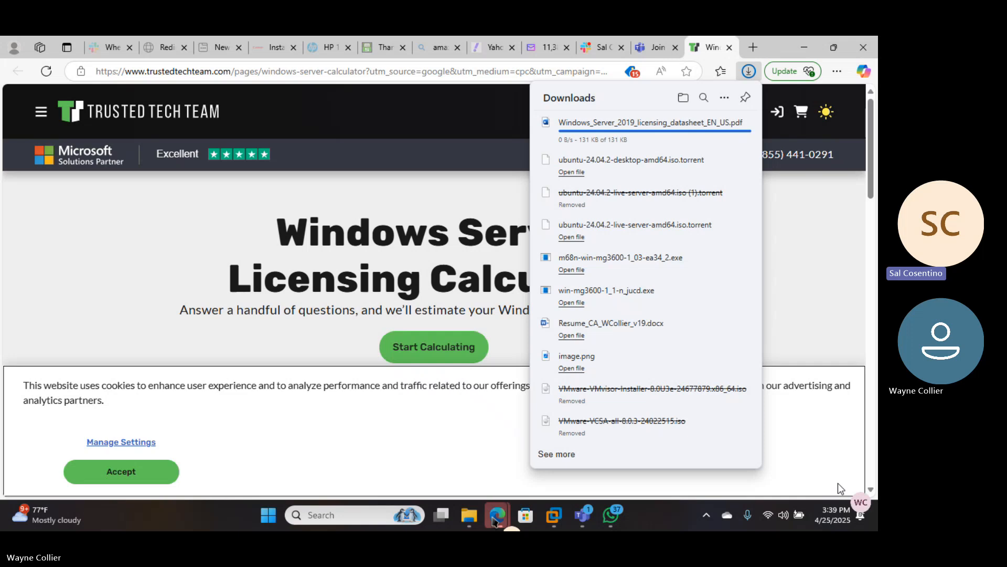
- Open Windows_Server_2019_licensing_datasheet_EN_US.pdf from Edge's Downloads list to view its first page
click(606, 127)
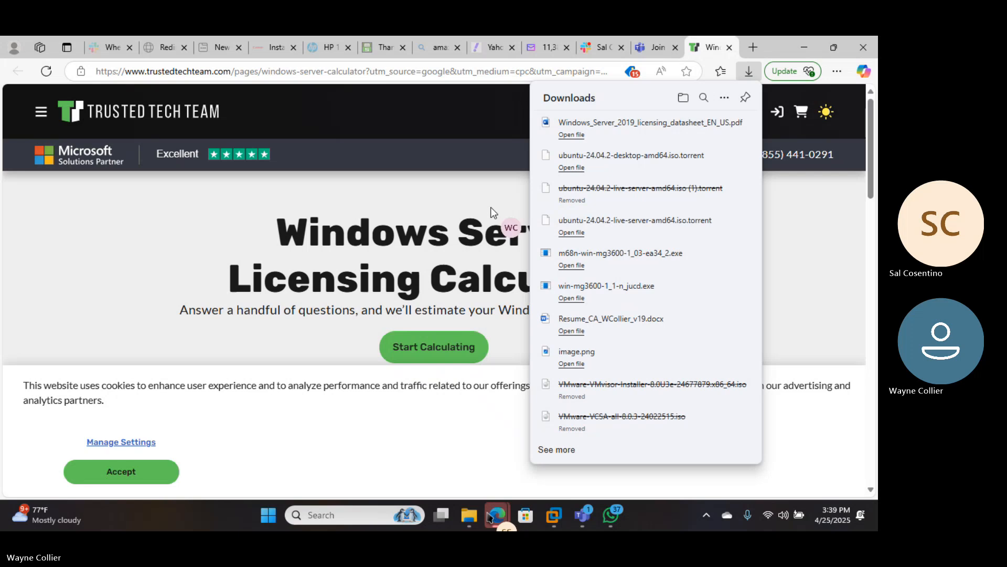
click(571, 134)
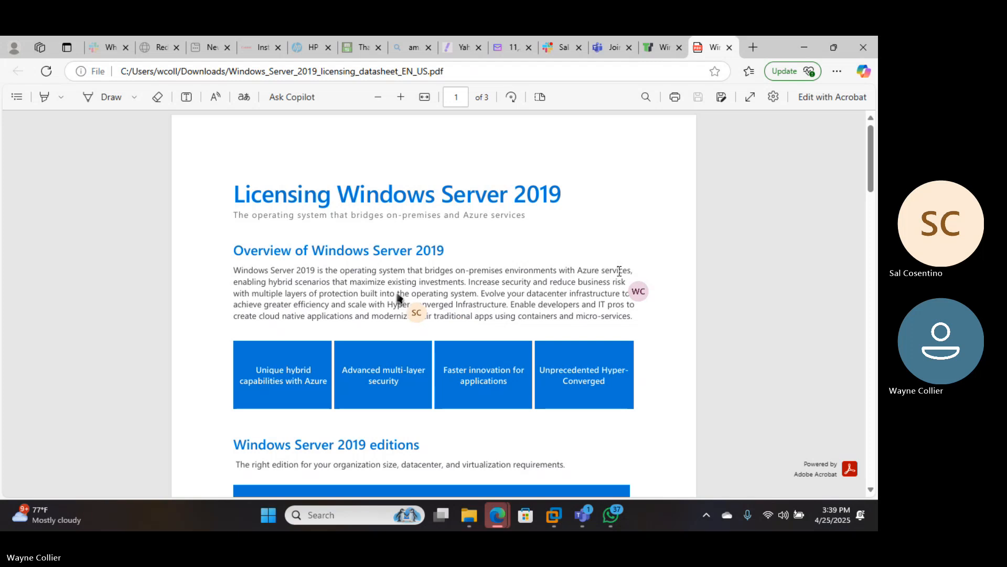
- Highlight the opening Windows Server 2019 overview sentence and scroll down to the editions table
drag(284, 272, 586, 272)
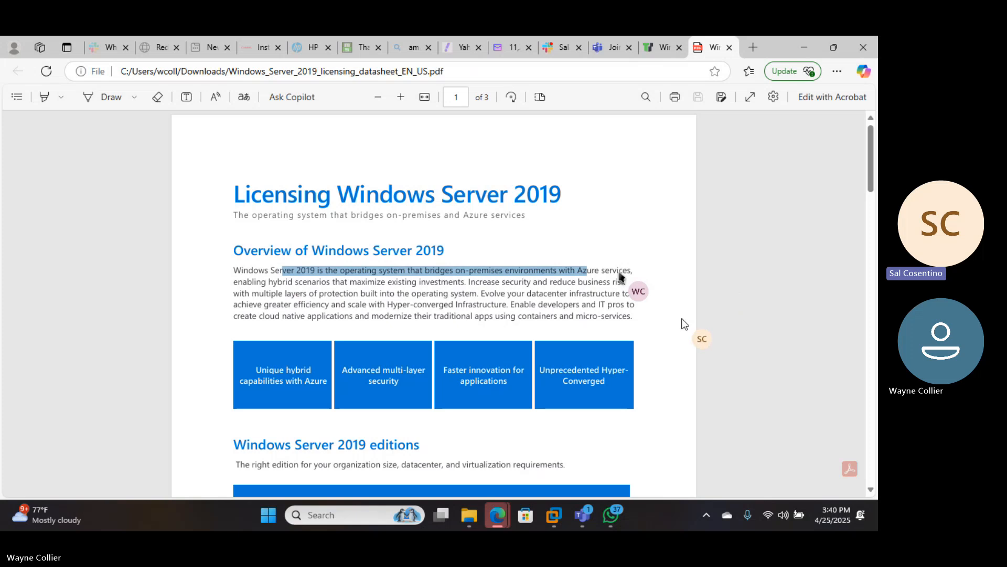
scroll(681, 331, down, 3)
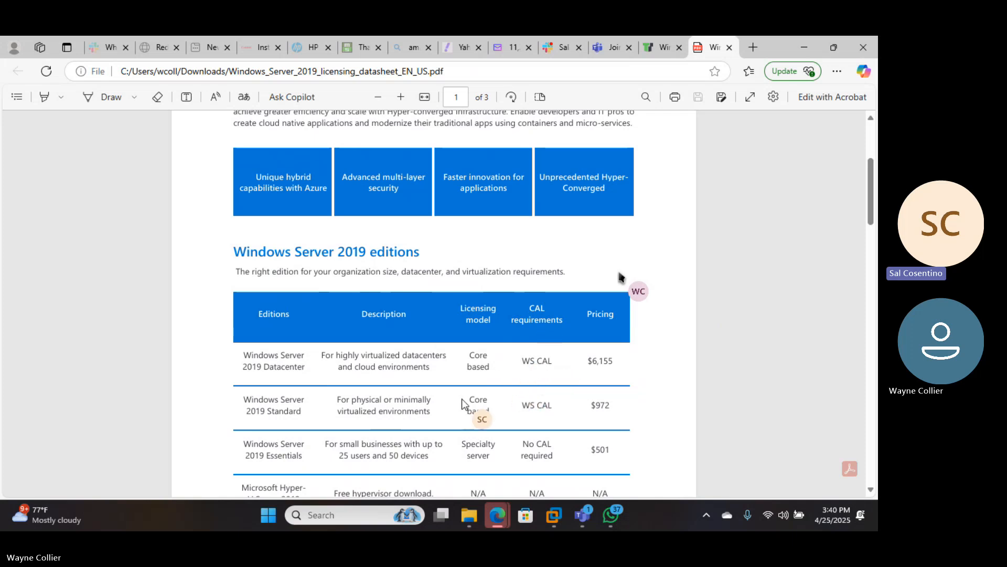
scroll(368, 399, down, 3)
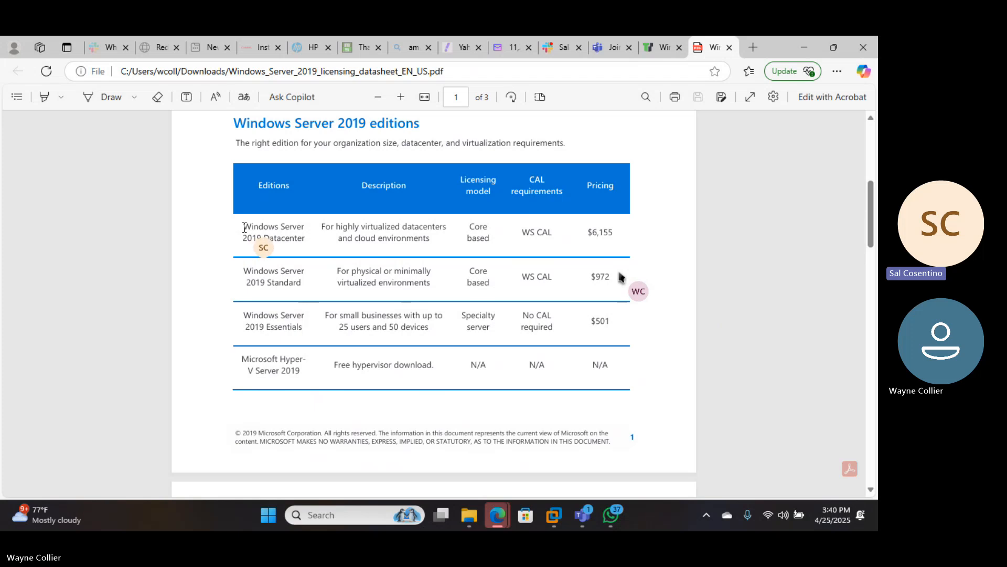
- Highlight the Datacenter edition name and its $6,155 price, then scroll to page 2
drag(243, 227, 306, 247)
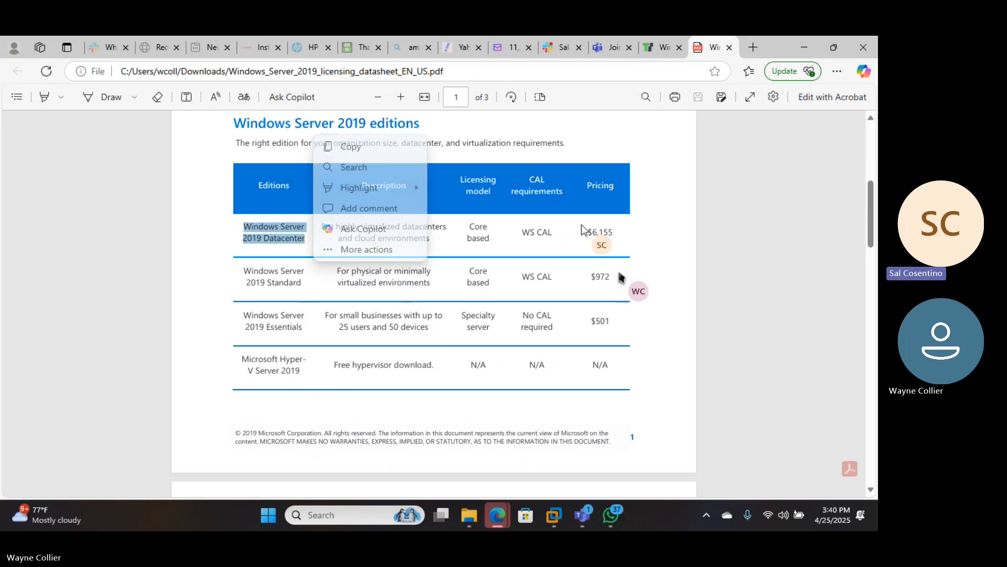
drag(617, 233, 576, 232)
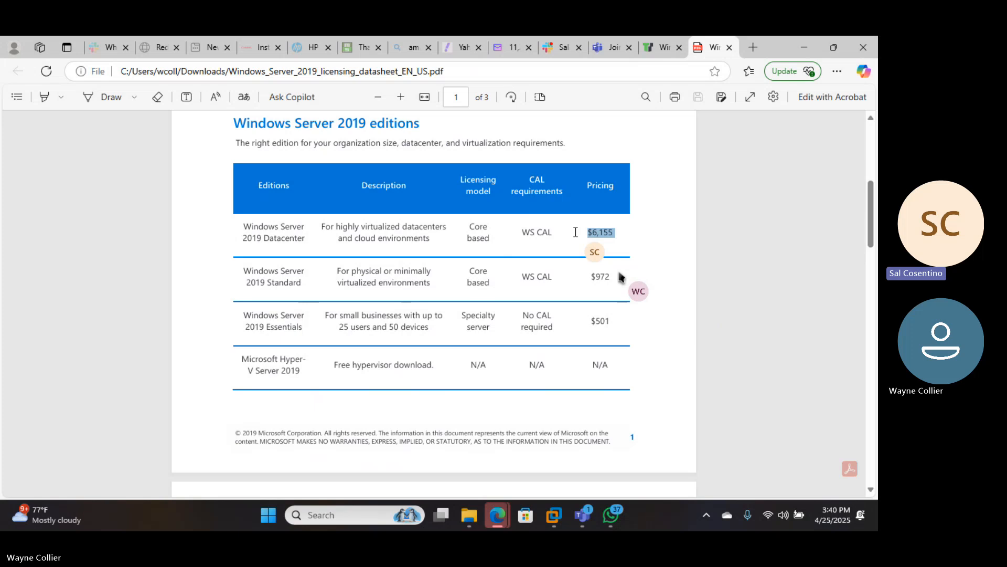
drag(576, 232, 575, 232)
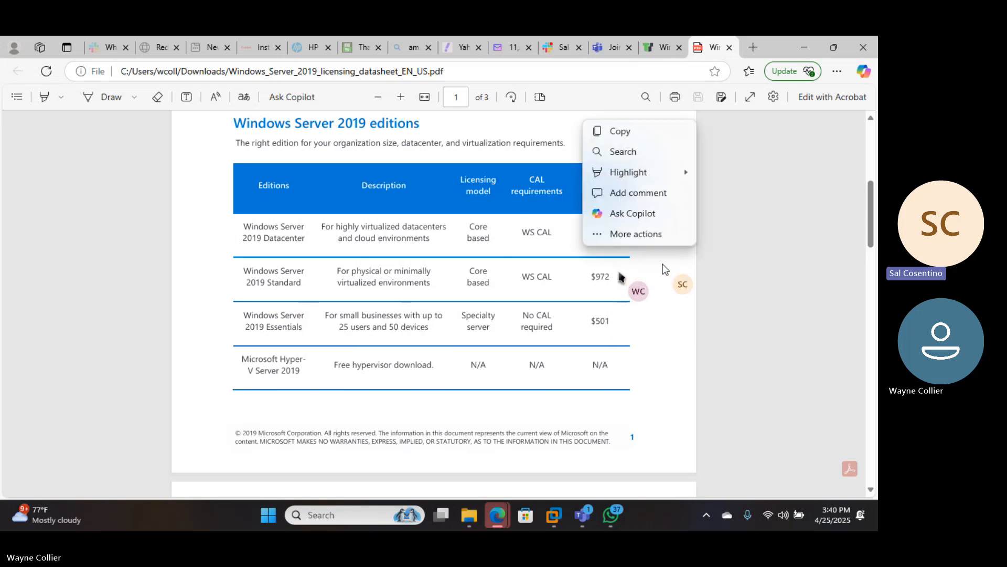
scroll(450, 254, down, 3)
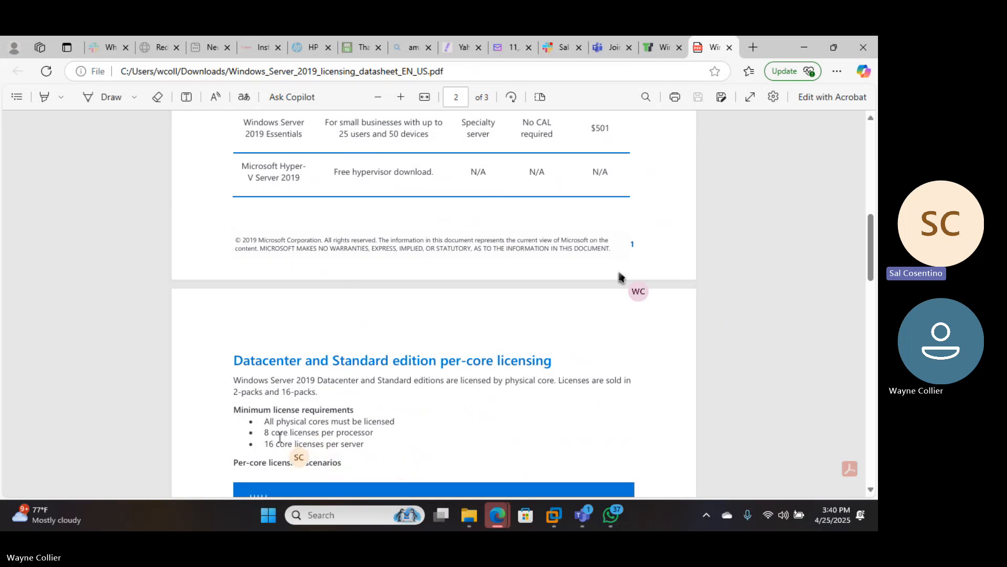
- Highlight the Minimum license requirements heading and first rule, then scroll to the per-core scenarios table
drag(234, 409, 396, 426)
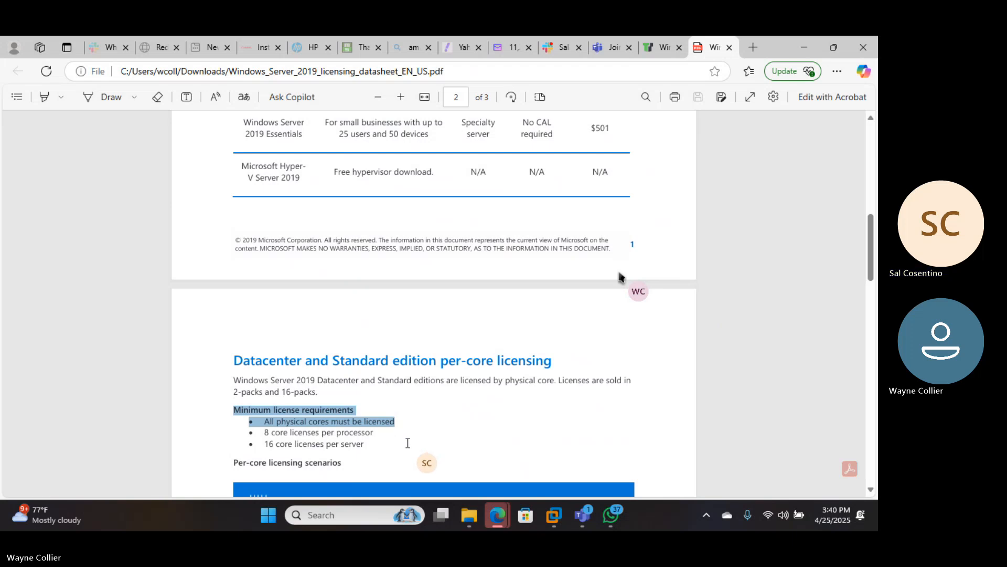
scroll(550, 424, down, 2)
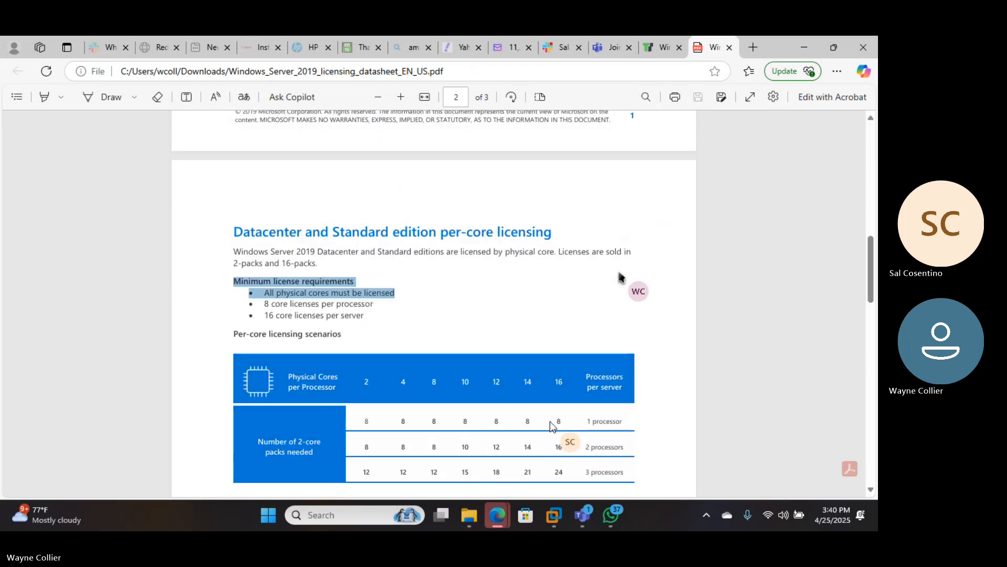
scroll(650, 345, down, 2)
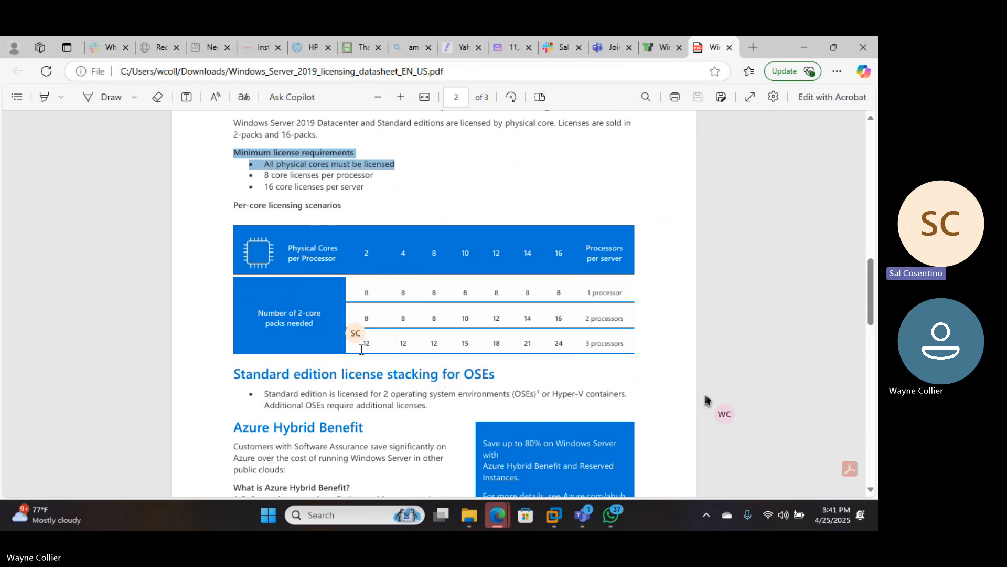
scroll(641, 362, down, 1)
scroll(639, 367, down, 2)
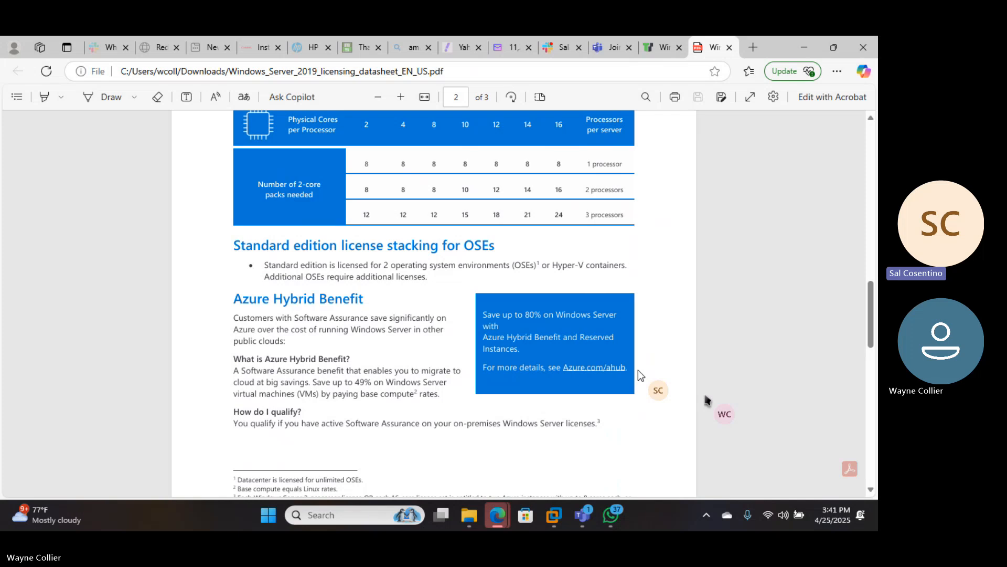
scroll(638, 369, down, 2)
scroll(638, 370, down, 8)
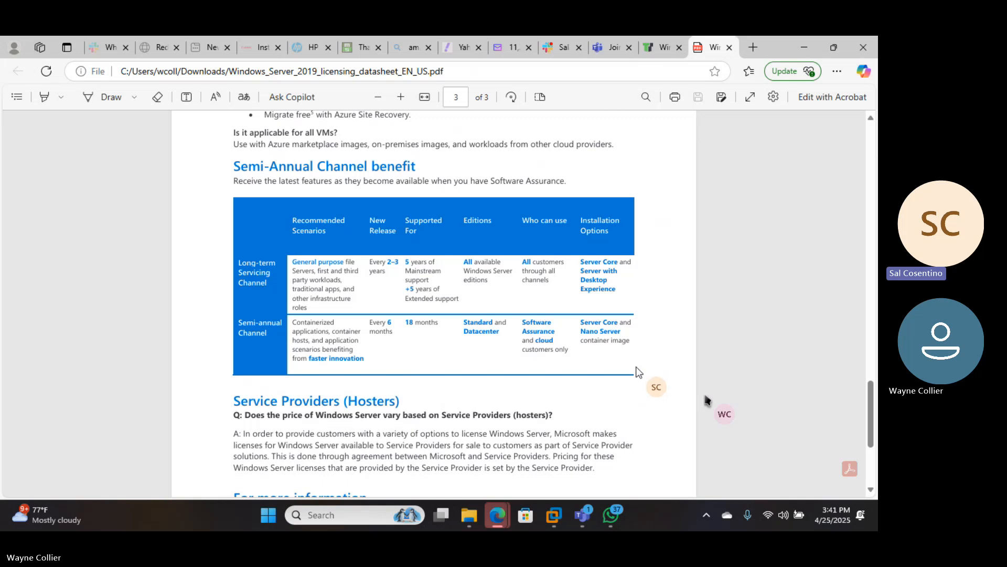
scroll(638, 372, down, 4)
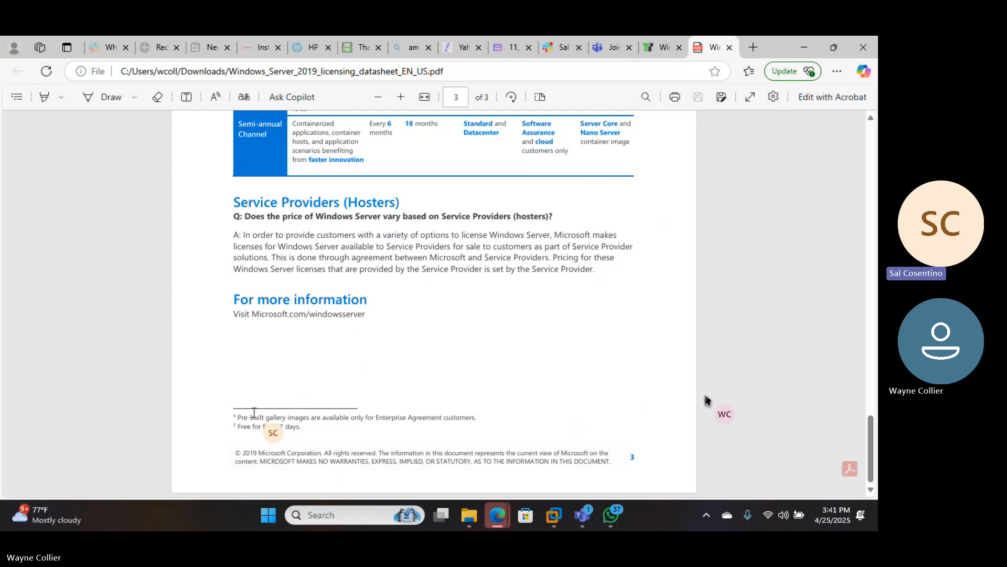
drag(262, 421, 334, 419)
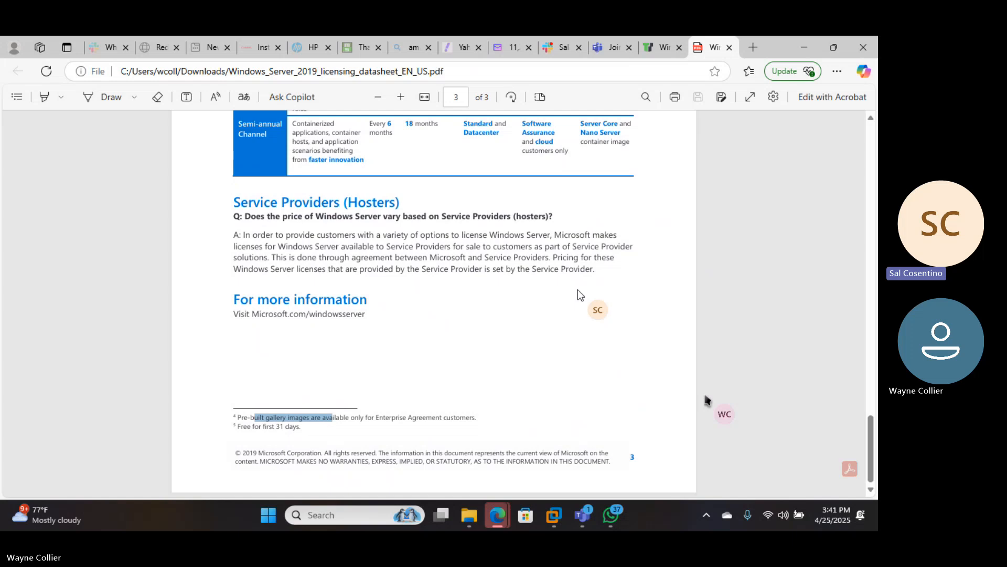
scroll(578, 291, up, 8)
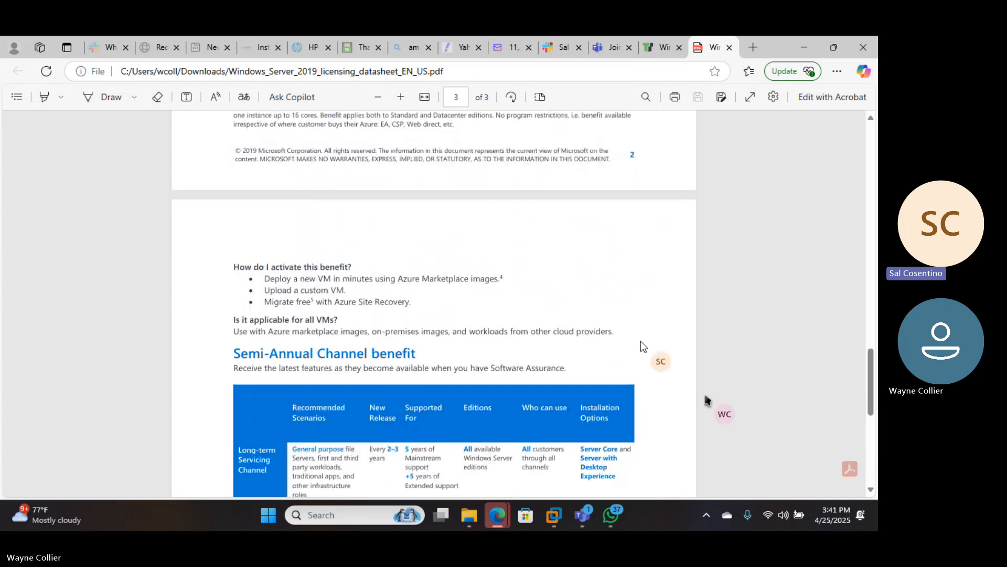
scroll(638, 348, up, 12)
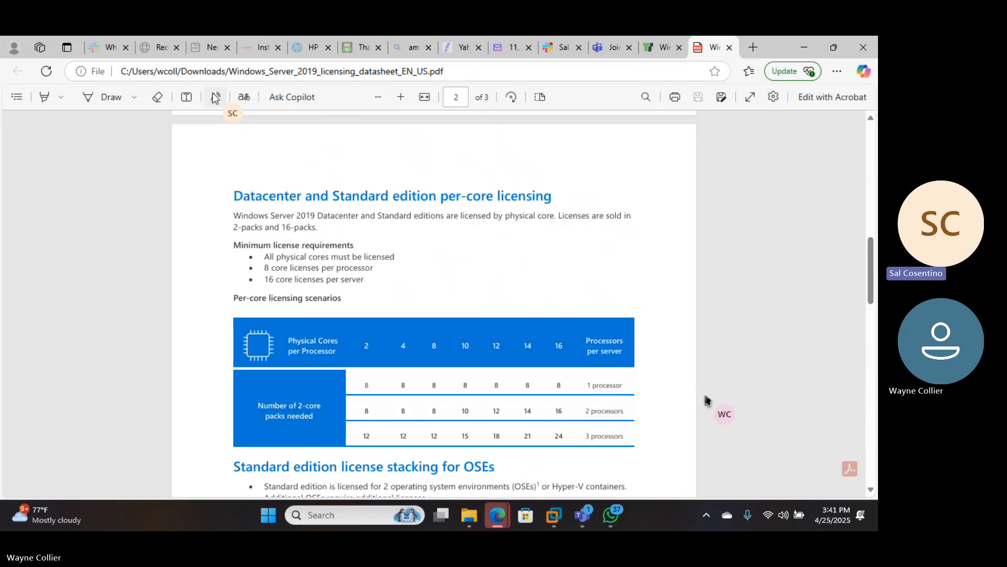
scroll(522, 306, down, 3)
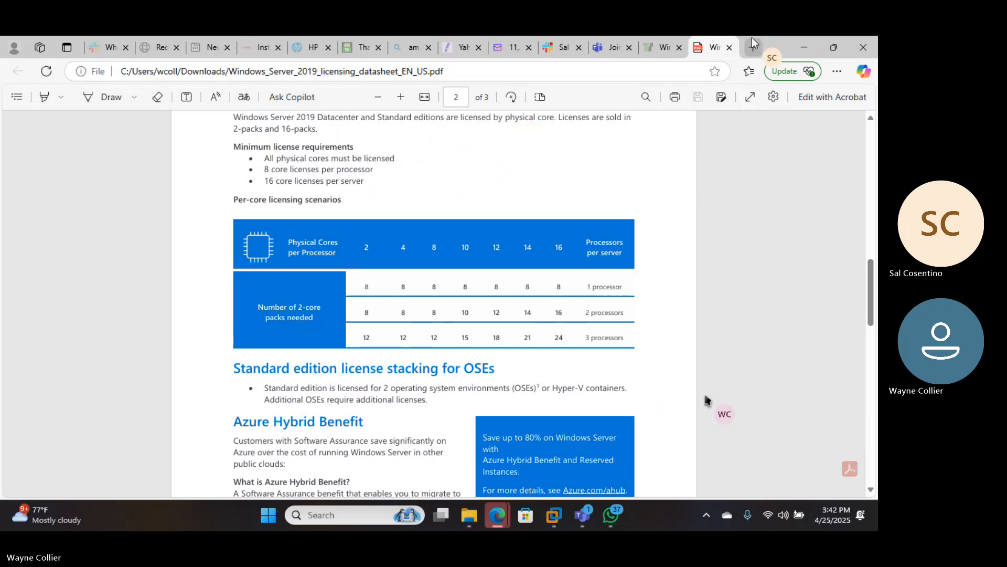
- Set the Windows Server 2019 VM to 2 cores per processor and open the Add Hardware Wizard
click(804, 47)
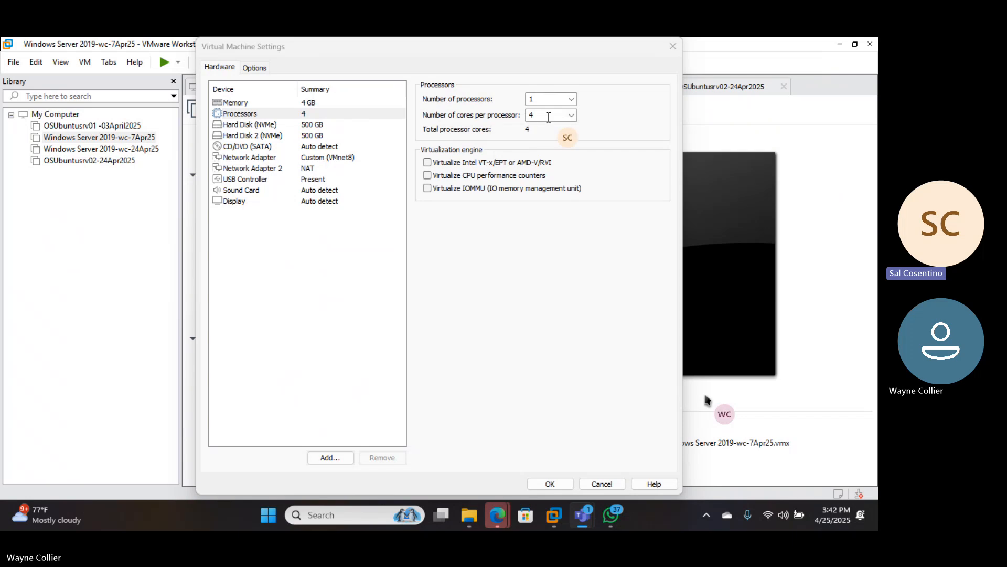
click(572, 115)
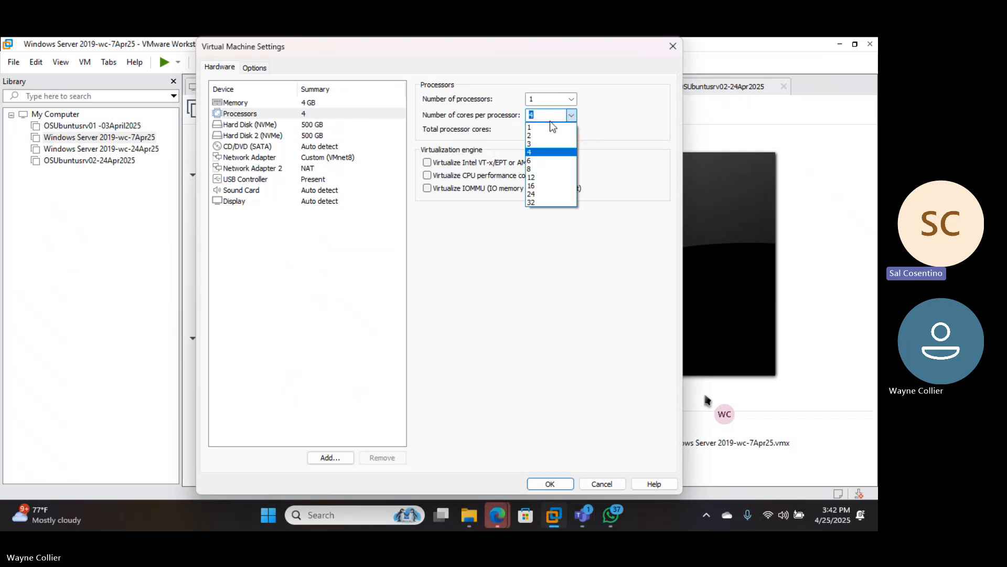
click(542, 135)
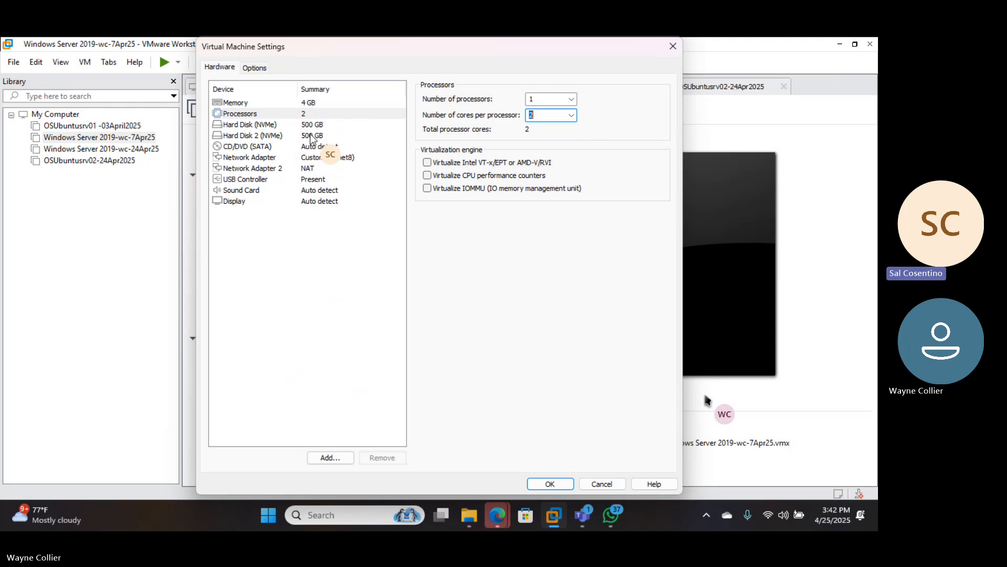
click(340, 459)
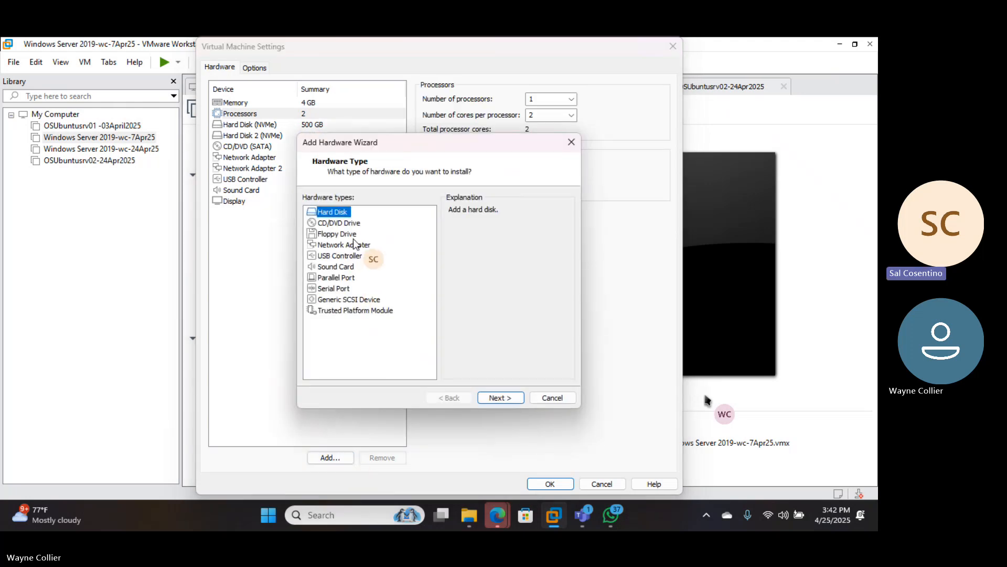
- Choose a new NVMe virtual disk with a maximum size of 1024 GB
click(499, 398)
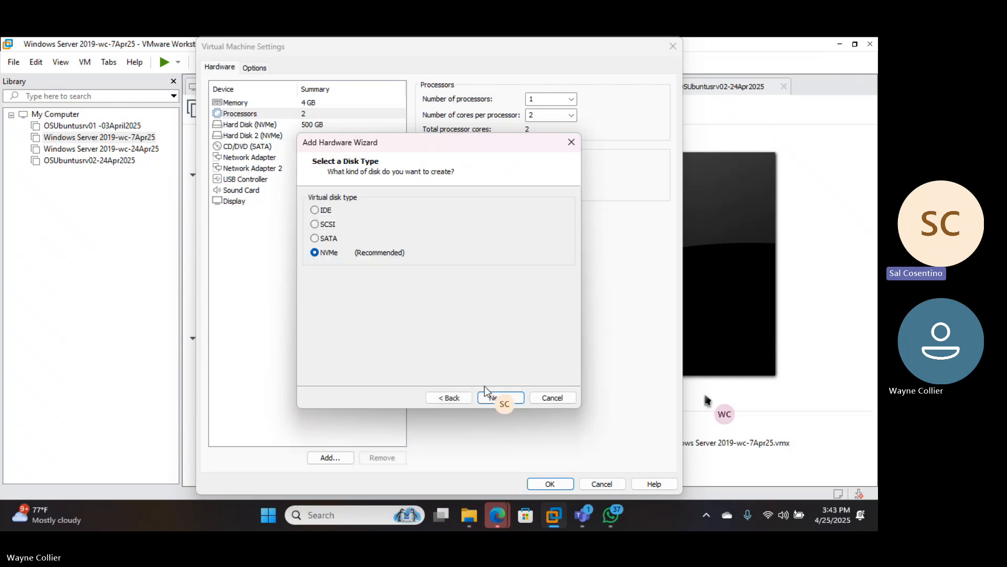
click(495, 395)
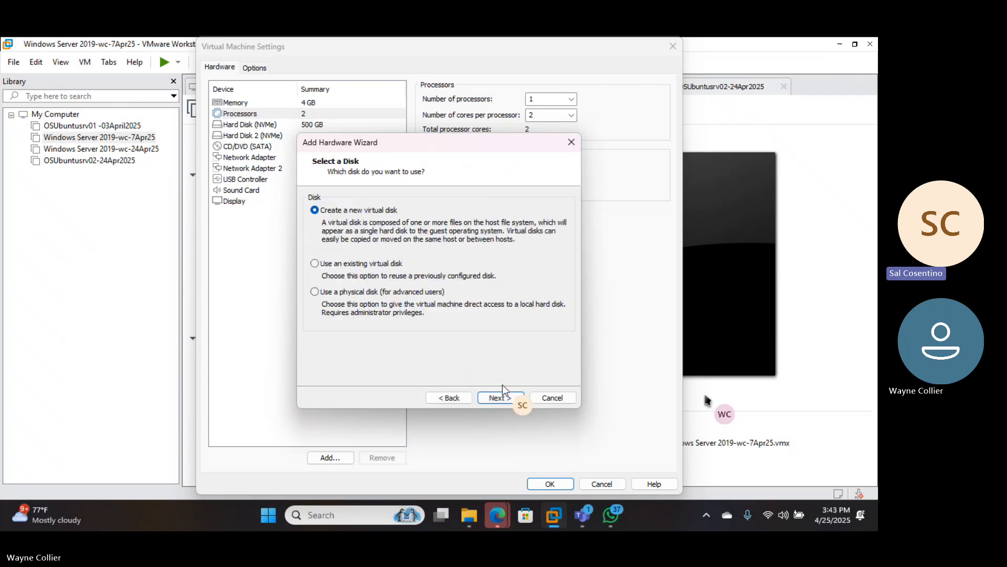
click(502, 394)
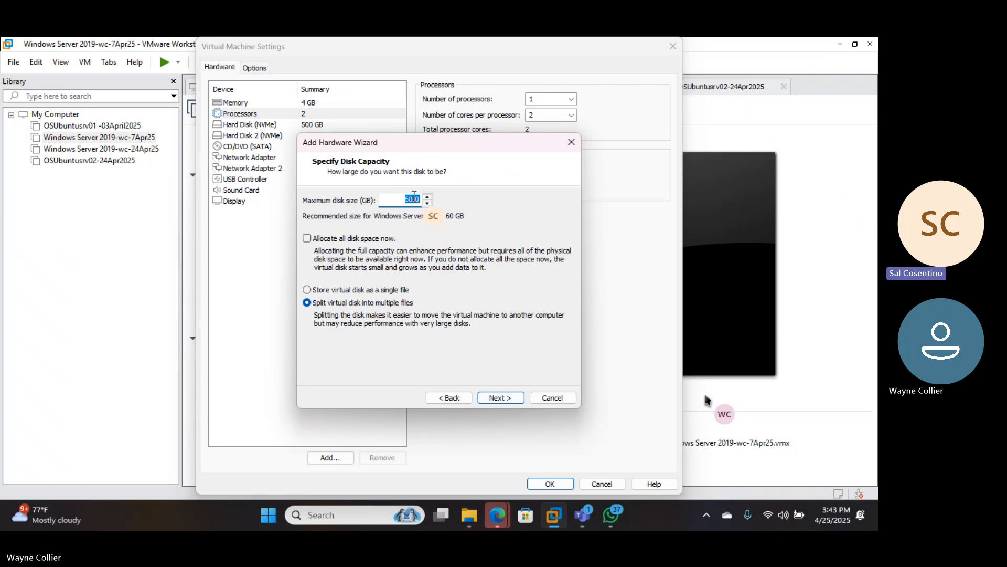
click(415, 197)
click(428, 203)
double_click(415, 199)
key(BackSpace)
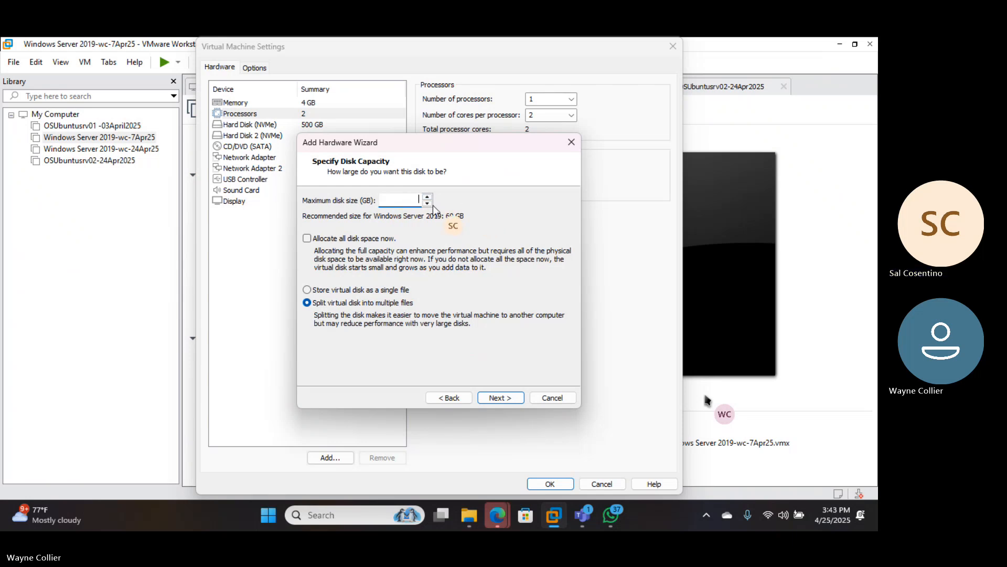
text(1024)
key(Num_Lock)
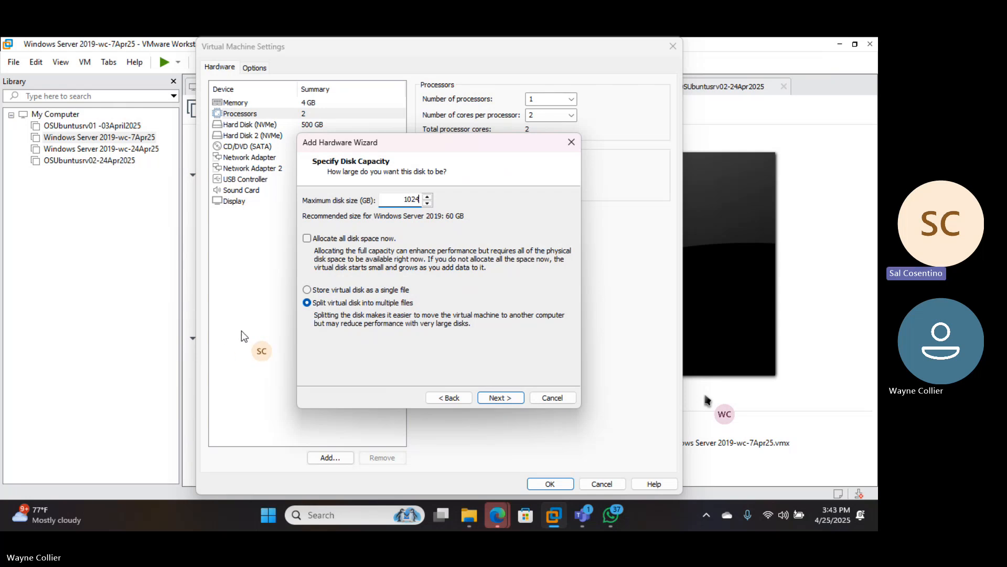
click(507, 397)
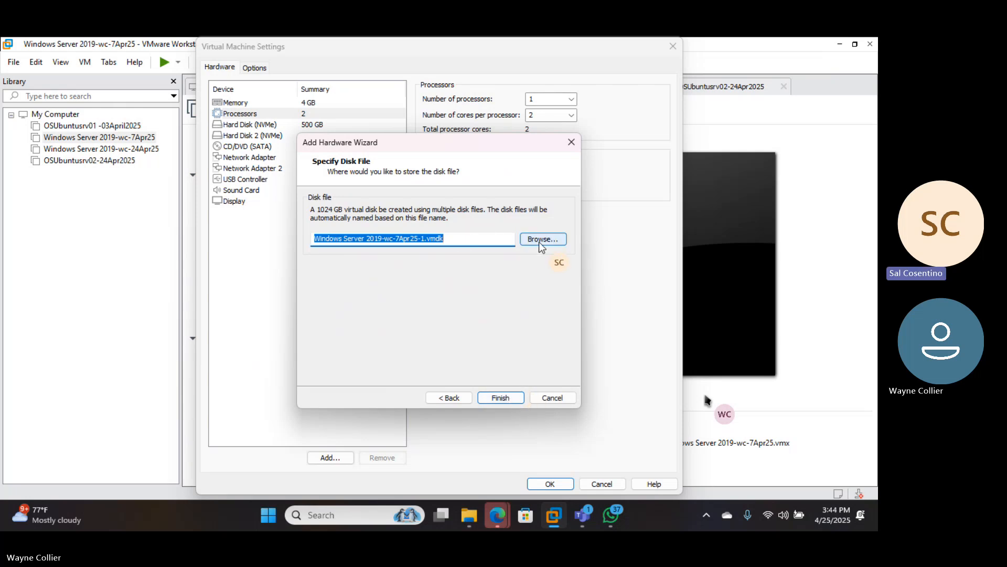
- Create the 1024 GB disk file, then reopen and close the Add Hardware Wizard unchanged
click(505, 399)
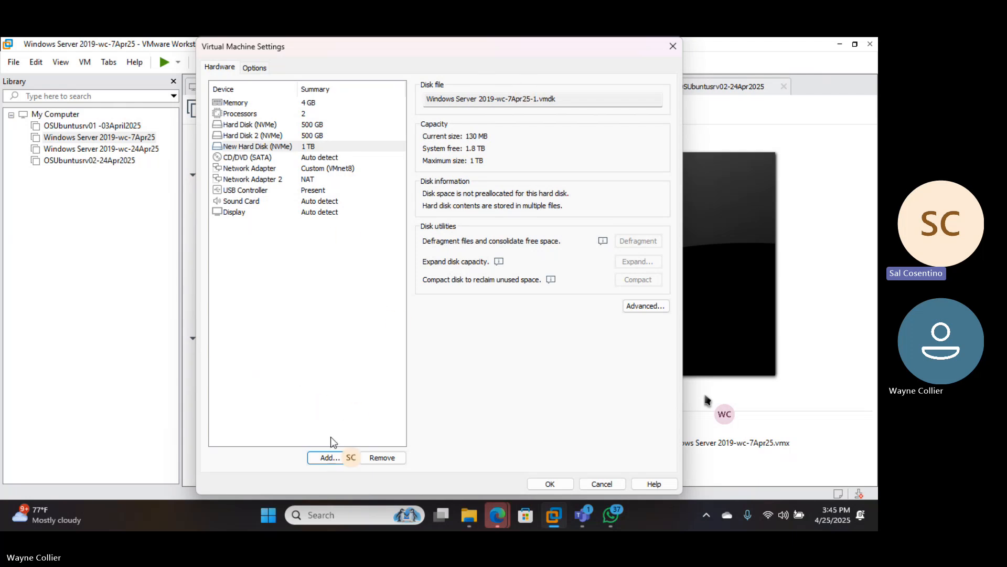
click(331, 460)
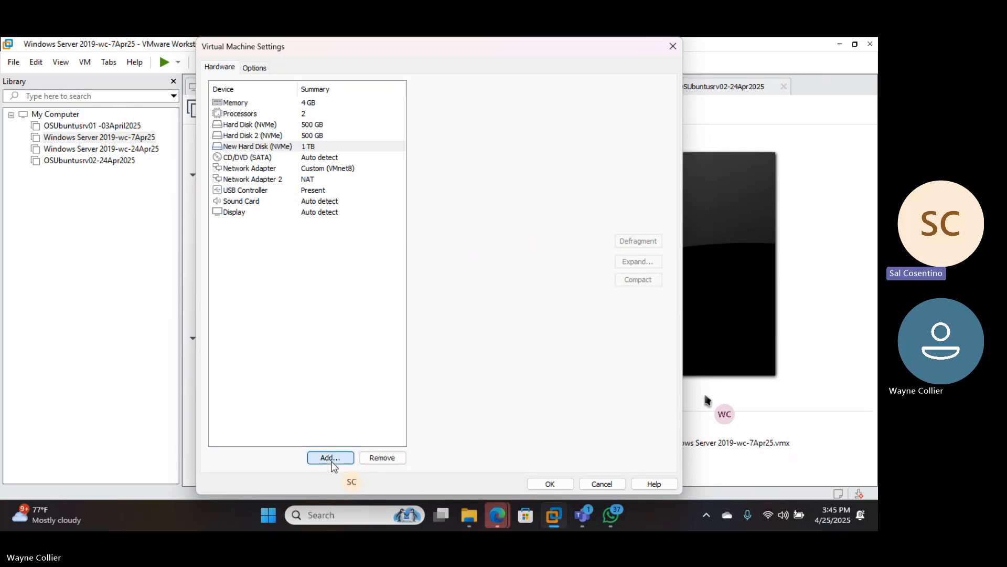
click(253, 168)
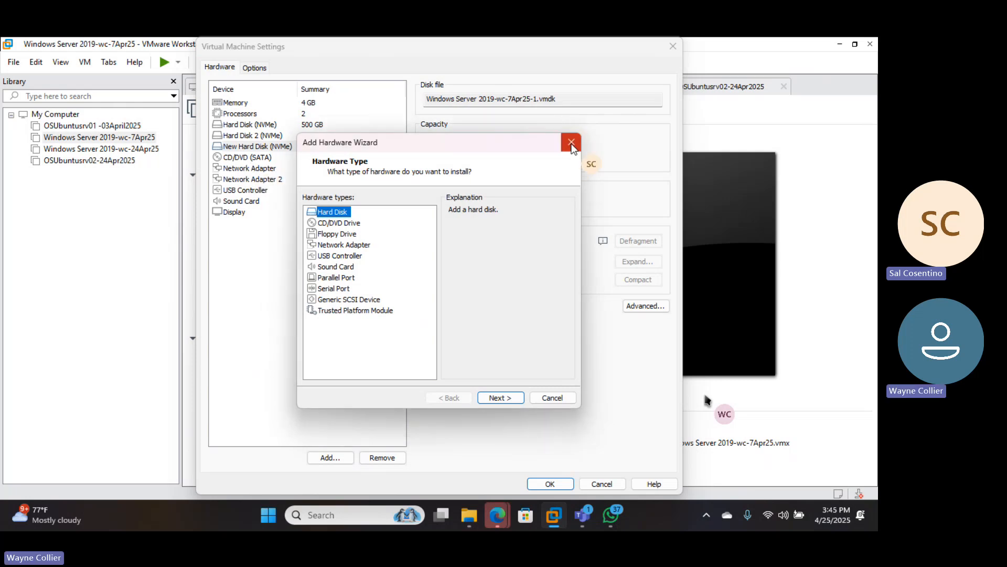
click(571, 142)
- Compare the first network adapter's custom VMnet8 (NAT) setting with the listed virtual networks
click(243, 169)
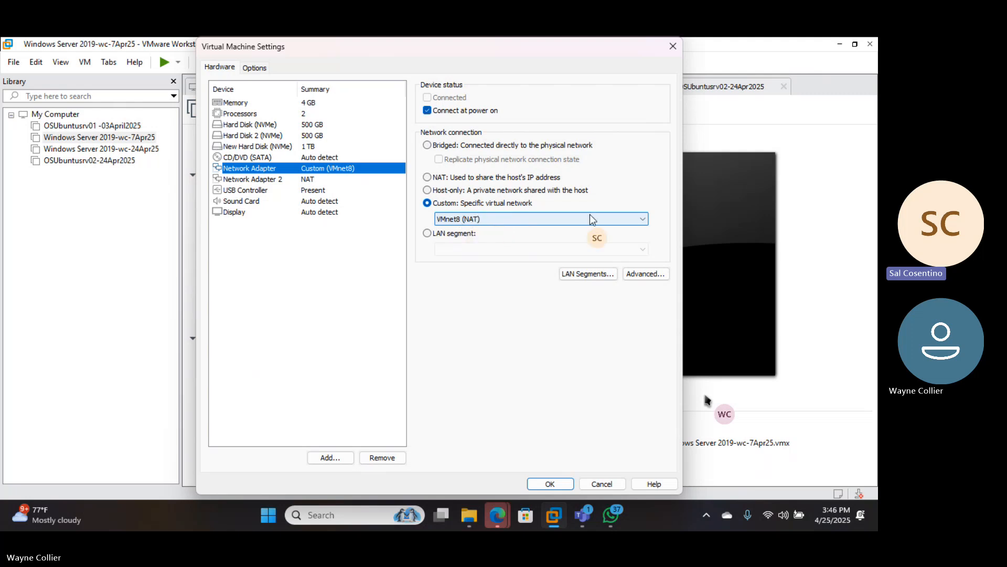
click(643, 218)
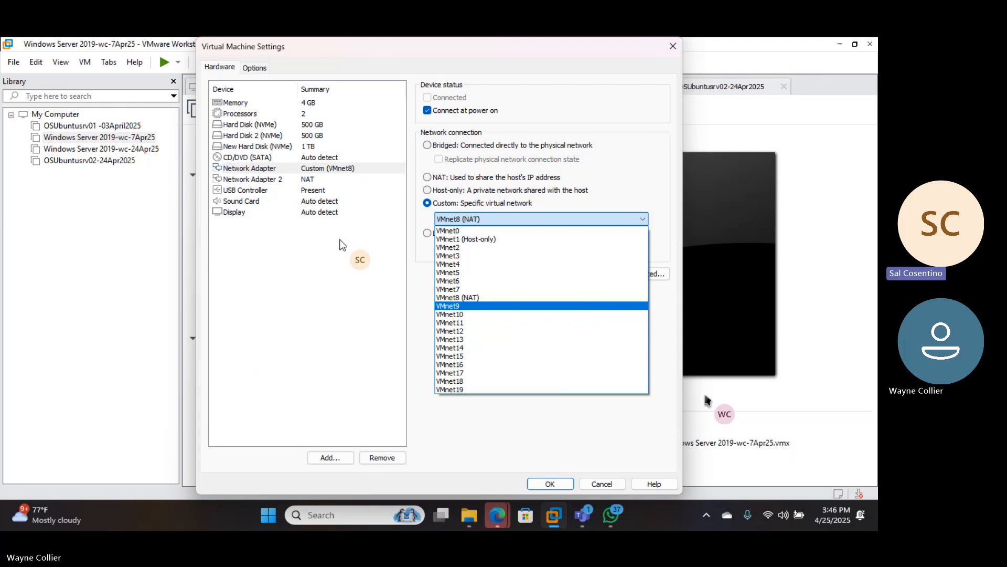
key(Up)
key(Up)
key(Up)
key(Up)
key(Up)
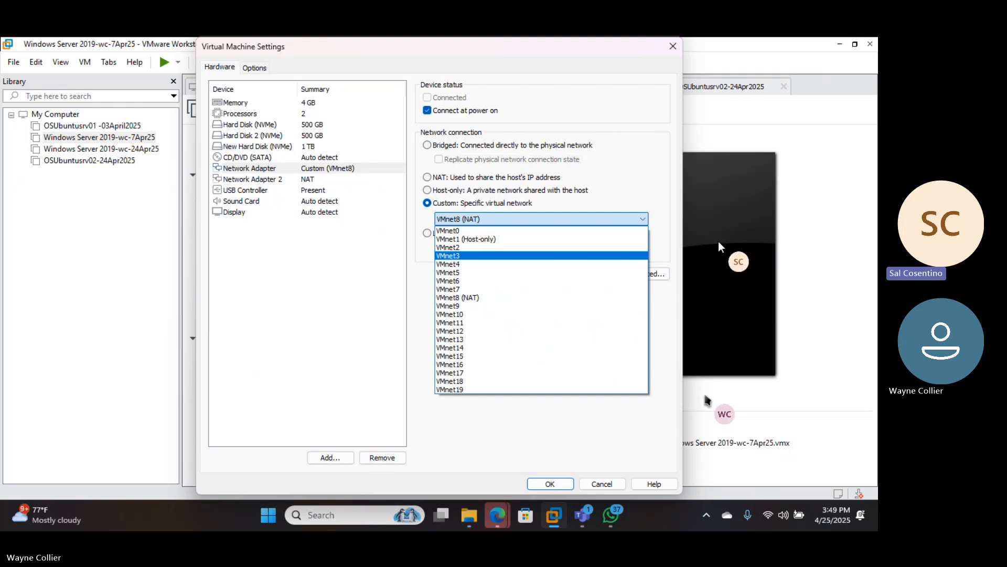
- Close the virtual network list with VMnet8 (NAT) still chosen for the first adapter
click(498, 516)
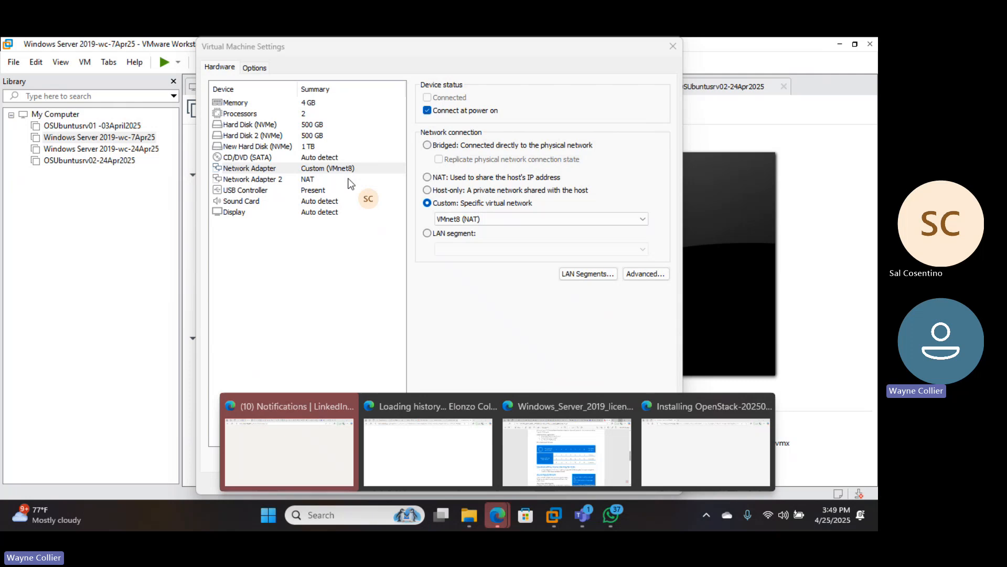
- Show Network Adapter 2's settings: NAT, connecting at power on
click(309, 181)
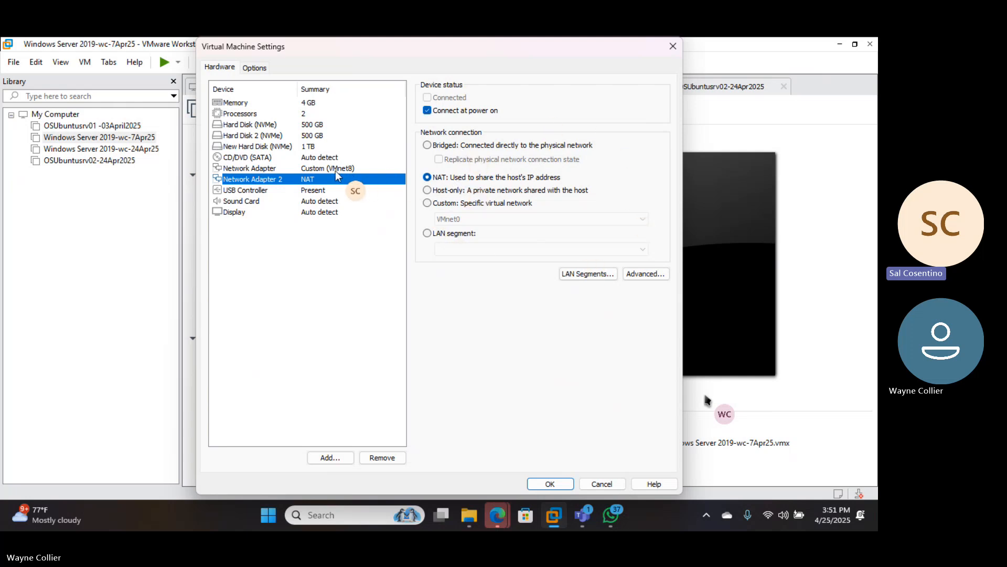
- Switch the first network adapter to NAT and compare it with Network Adapter 2
click(322, 169)
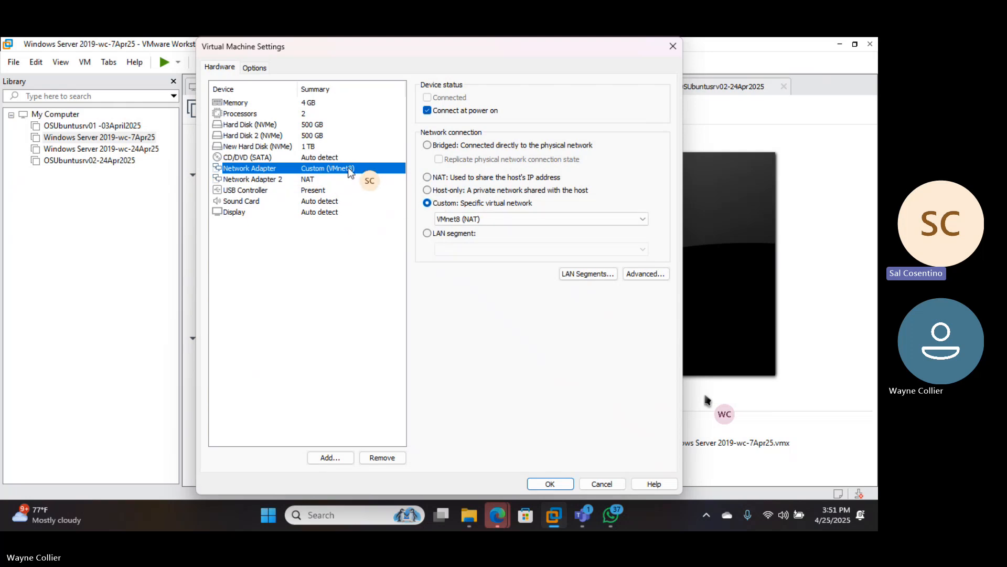
click(427, 178)
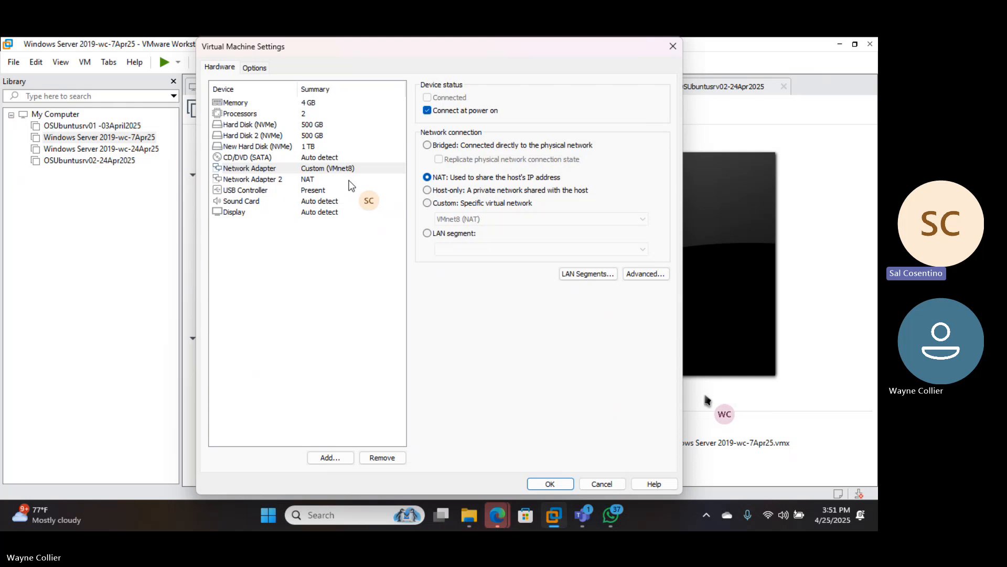
click(311, 181)
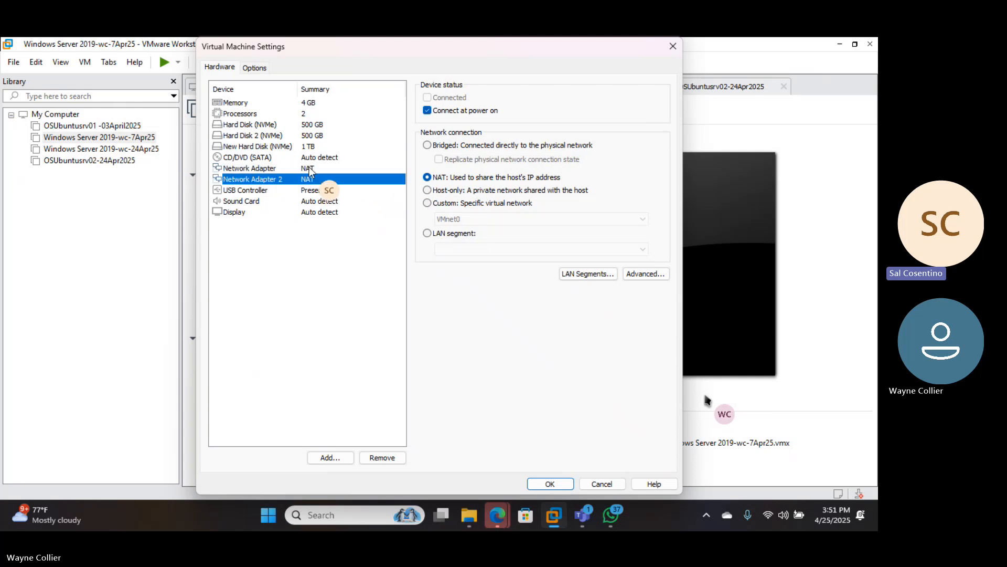
click(310, 169)
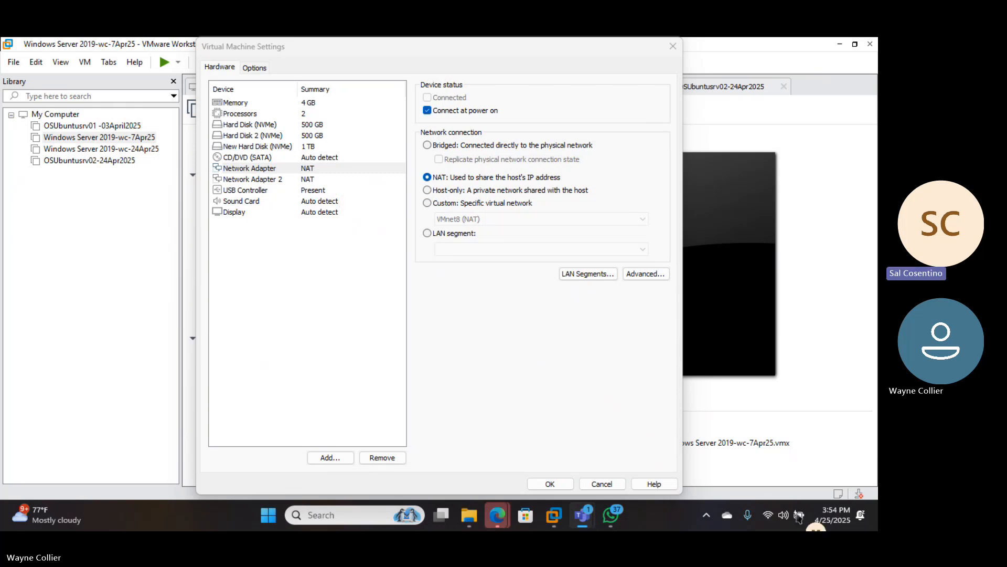
- Try the taskbar network options, Windows search and Start menu, then return to VM settings
right_click(767, 515)
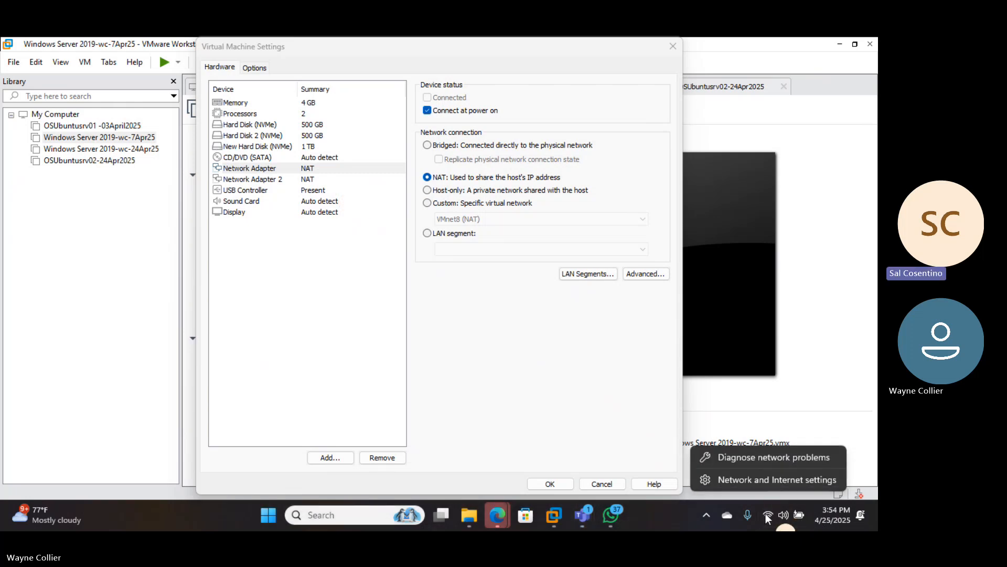
click(746, 478)
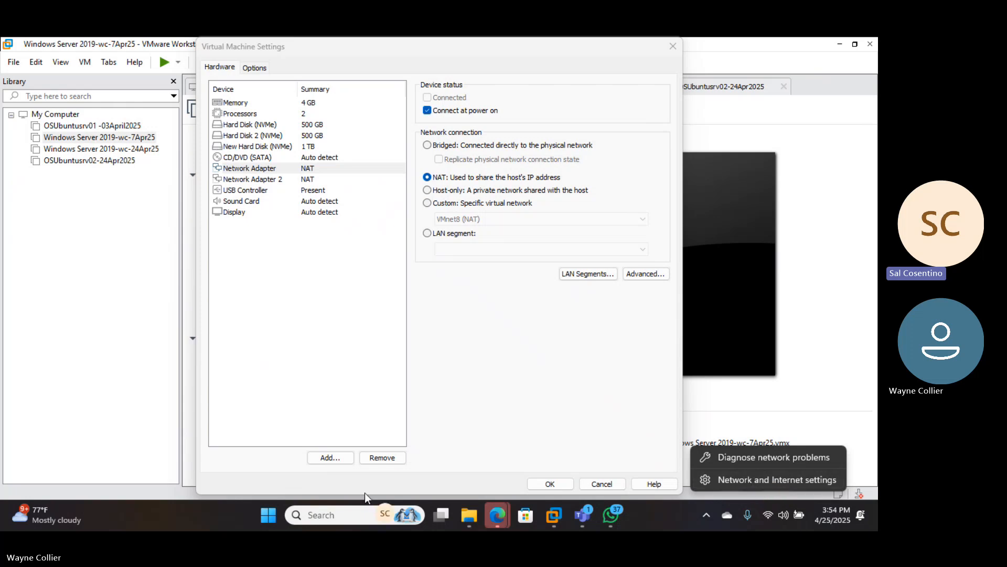
click(317, 514)
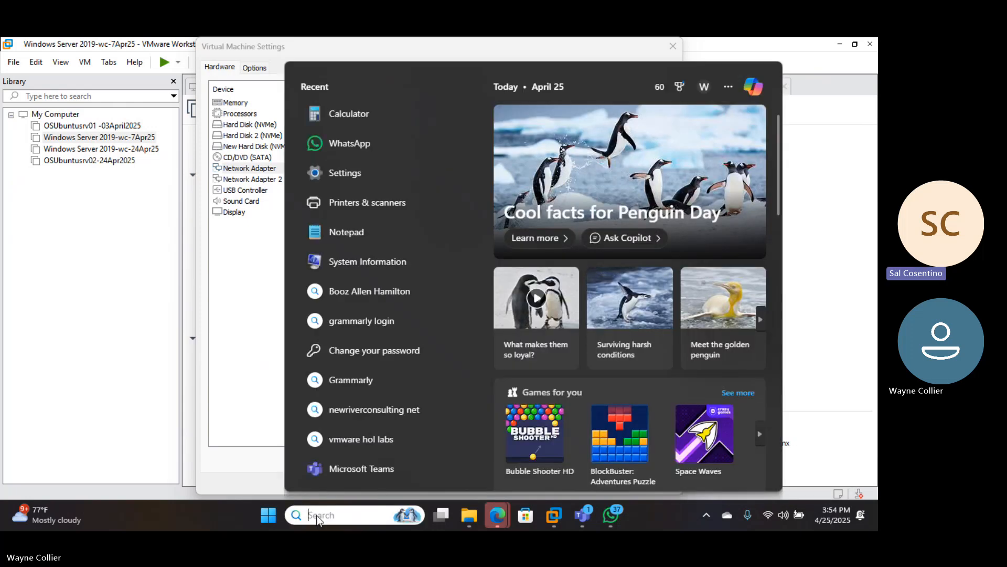
key(super)
key(super)
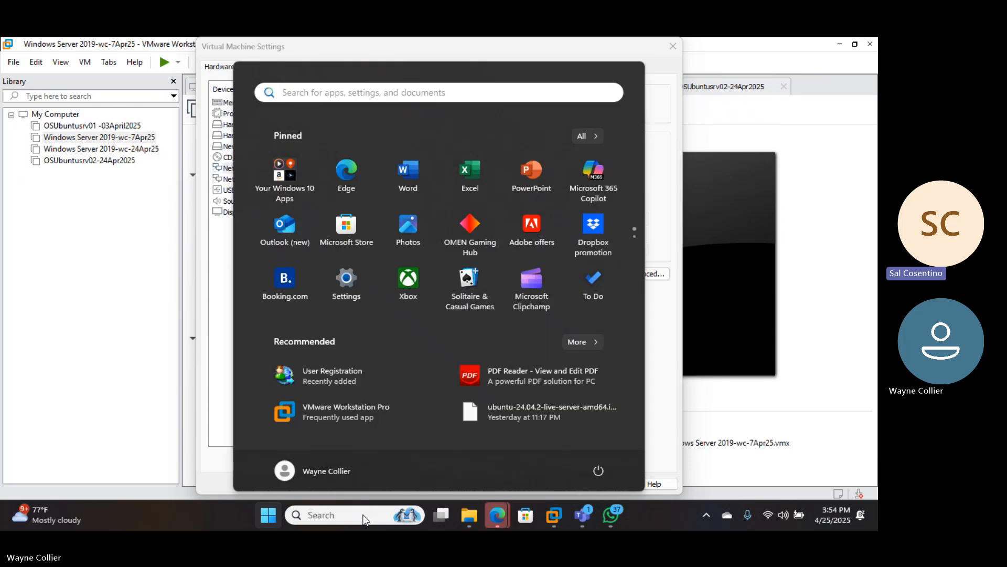
click(811, 236)
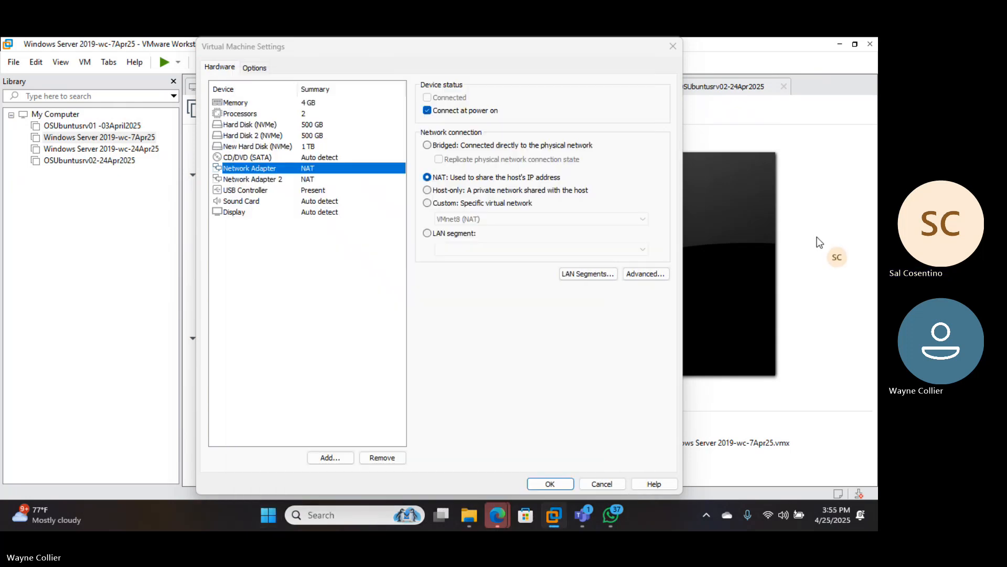
- Open the Run prompt from the Start button's quick-access menu and enter ncpa.cpl
right_click(270, 517)
click(240, 436)
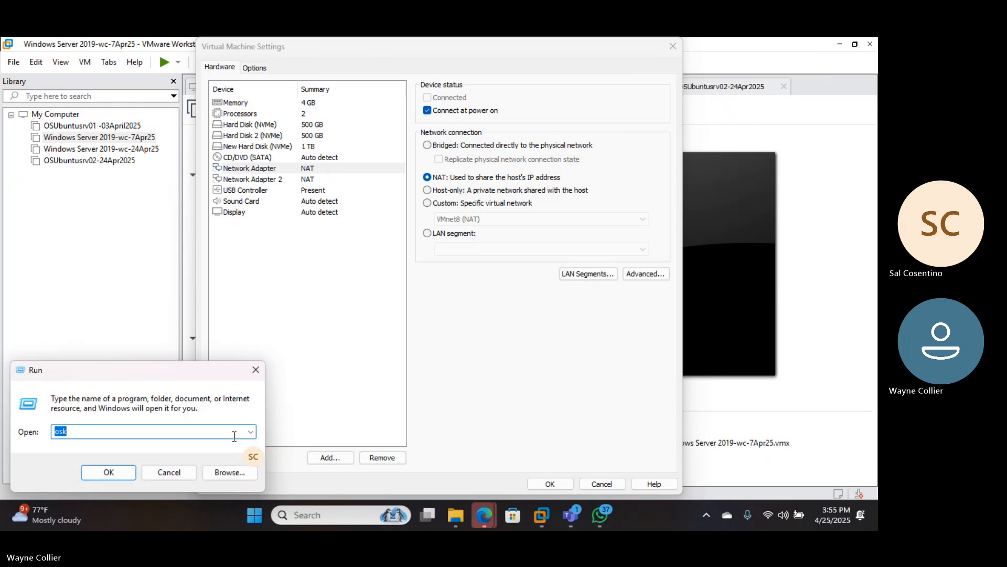
text(n)
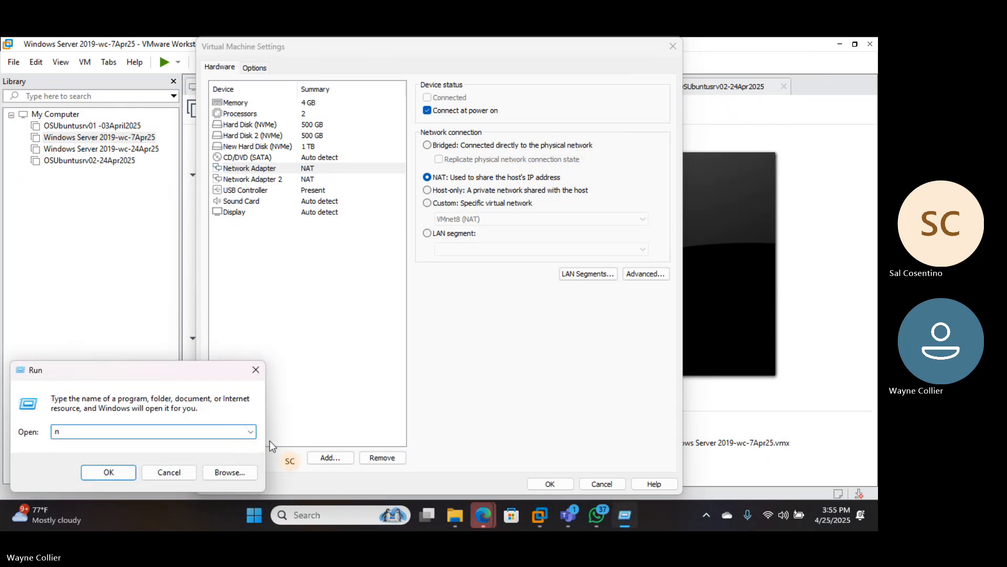
text(cpa.cpl)
- Launch Network Connections and open the VMware Network Adapter VMnet8 status and properties
key(Return)
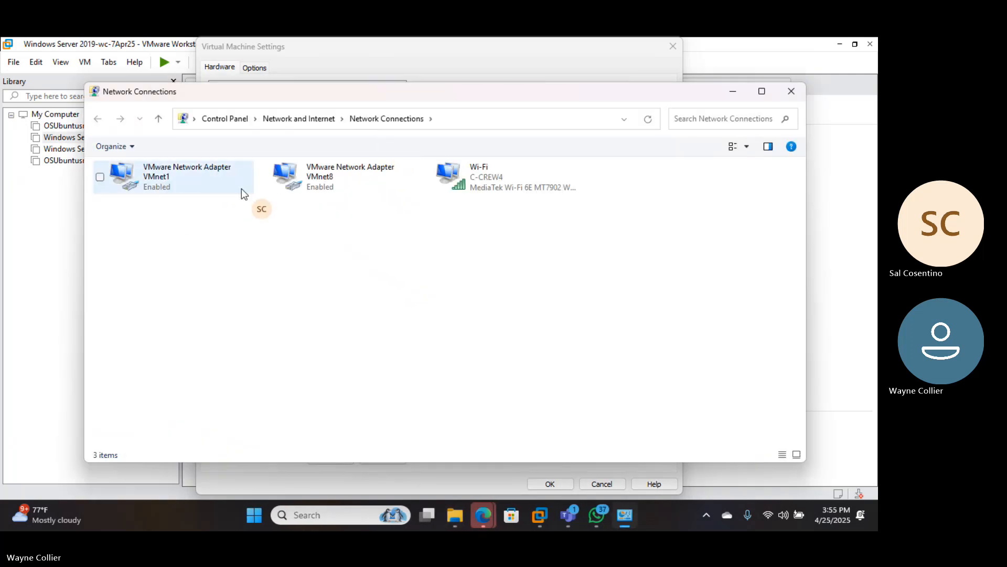
click(327, 185)
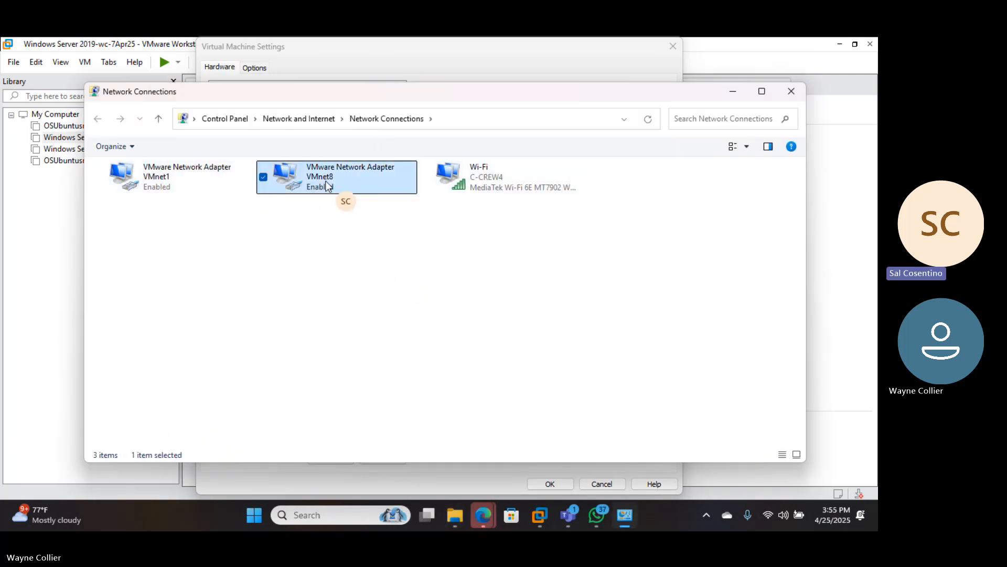
right_click(326, 184)
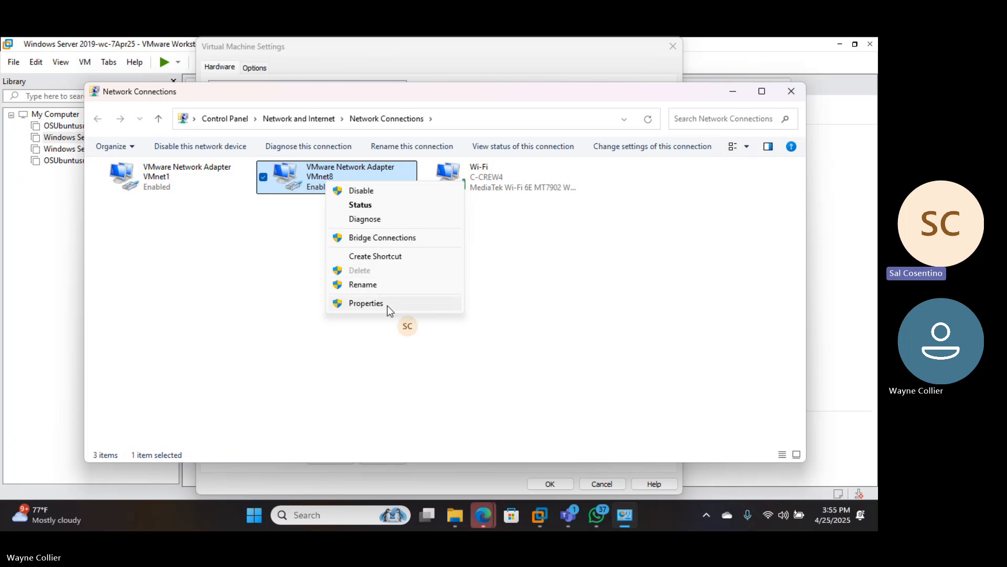
click(373, 205)
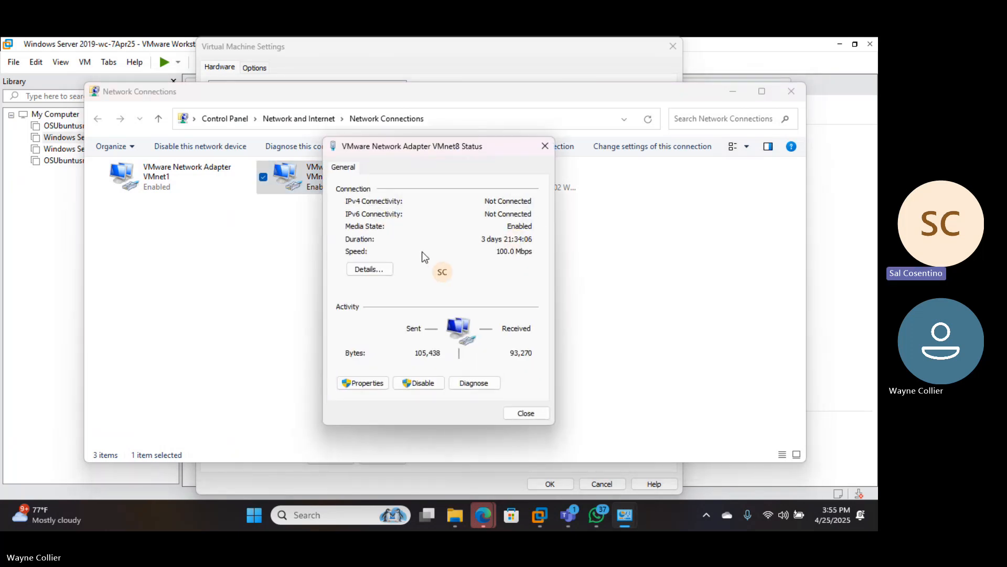
click(367, 384)
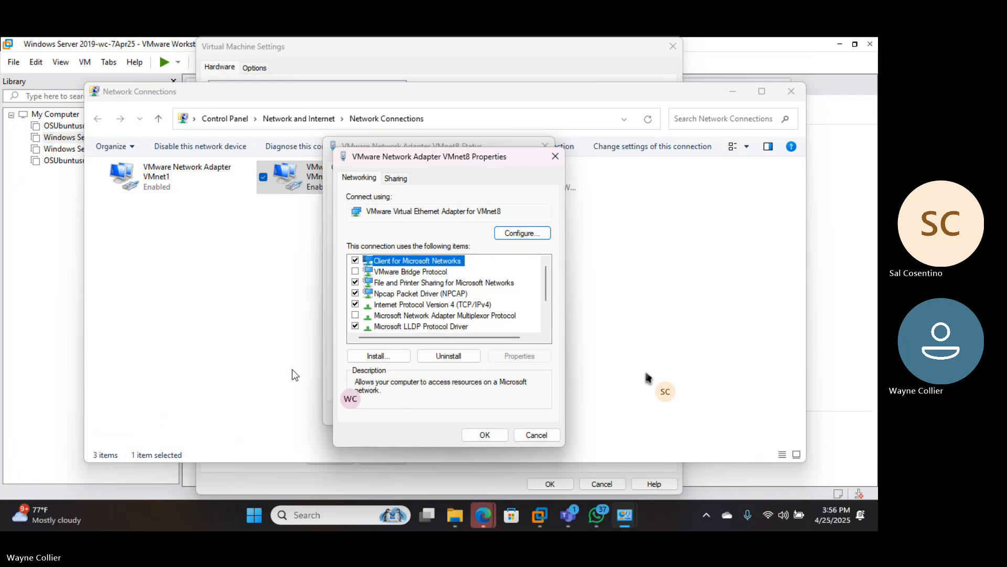
- Reopen VMnet8's properties and bring up its Internet Protocol Version 4 (TCP/IPv4) settings
click(475, 435)
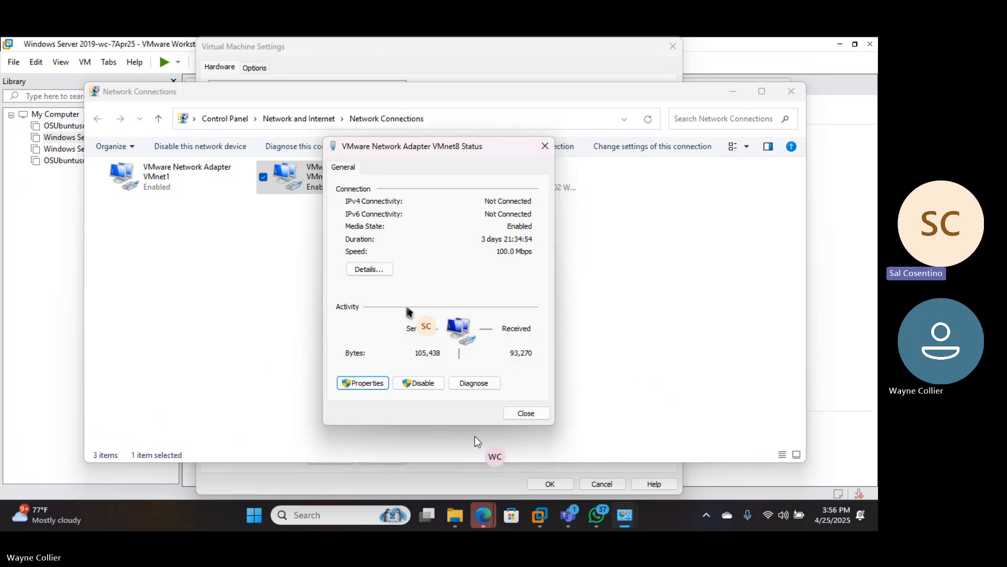
click(364, 383)
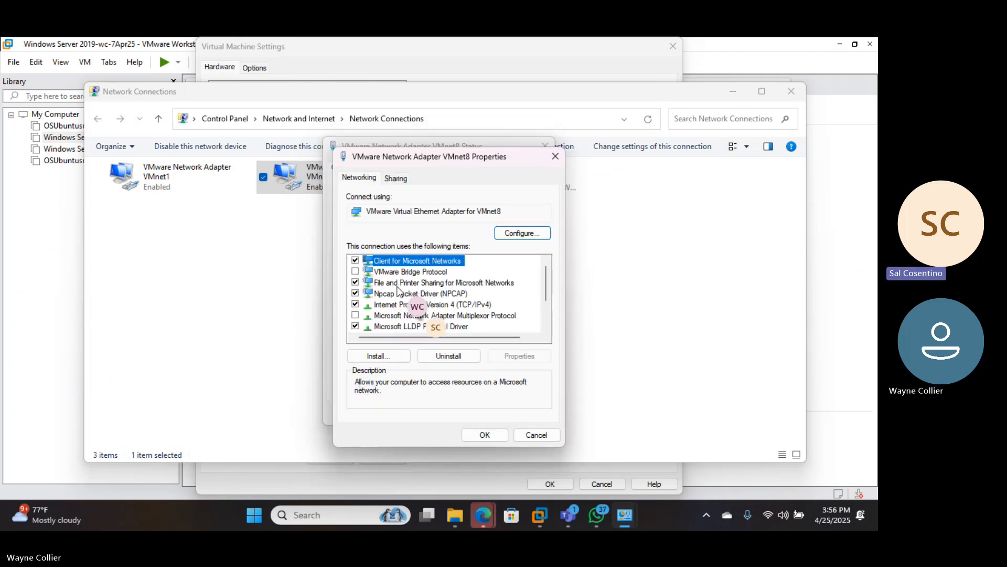
click(381, 294)
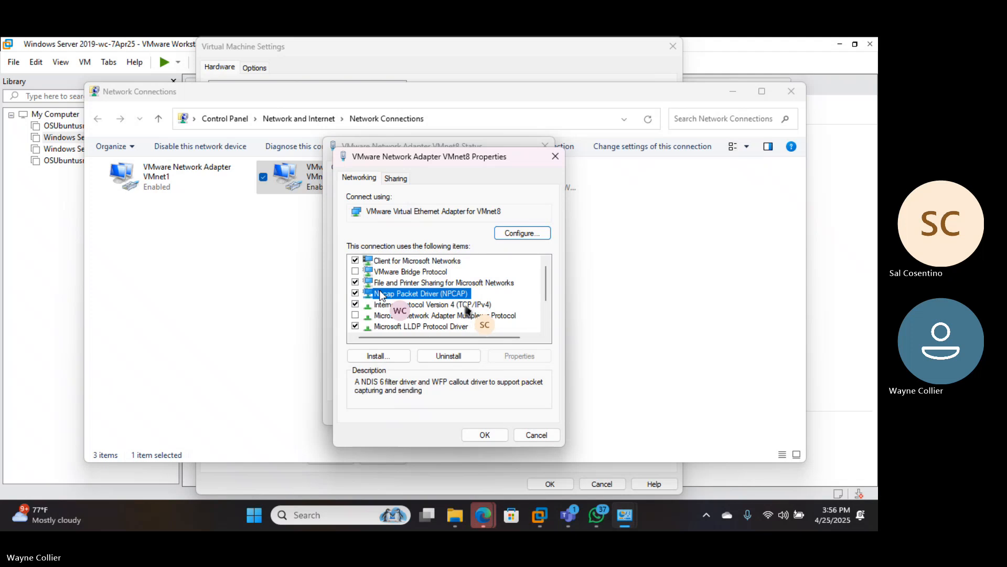
click(382, 305)
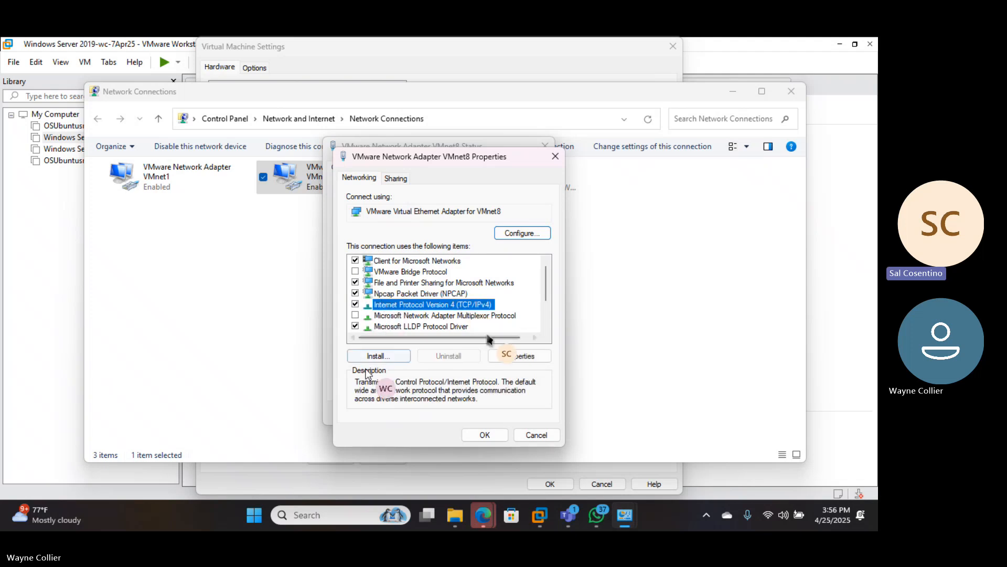
click(502, 354)
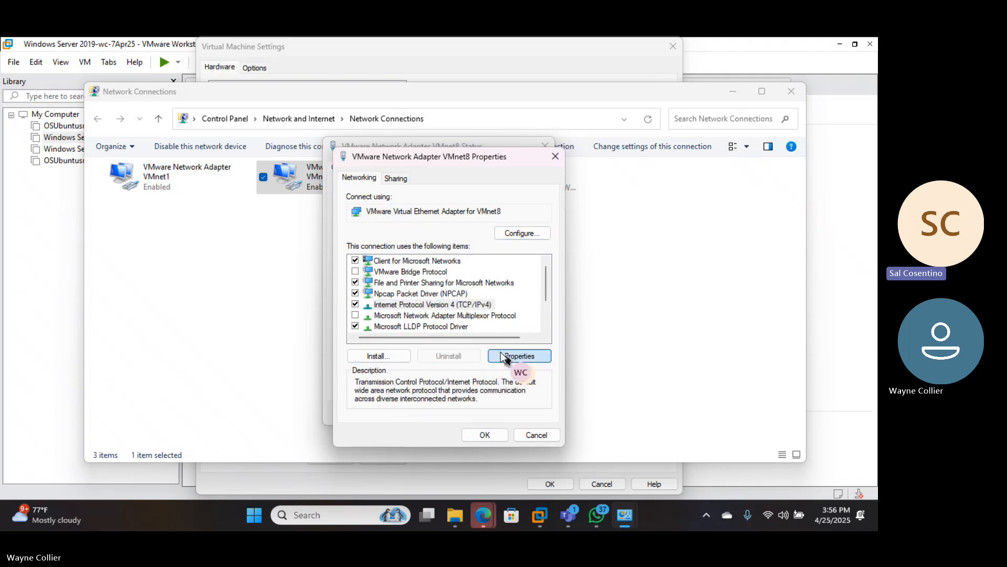
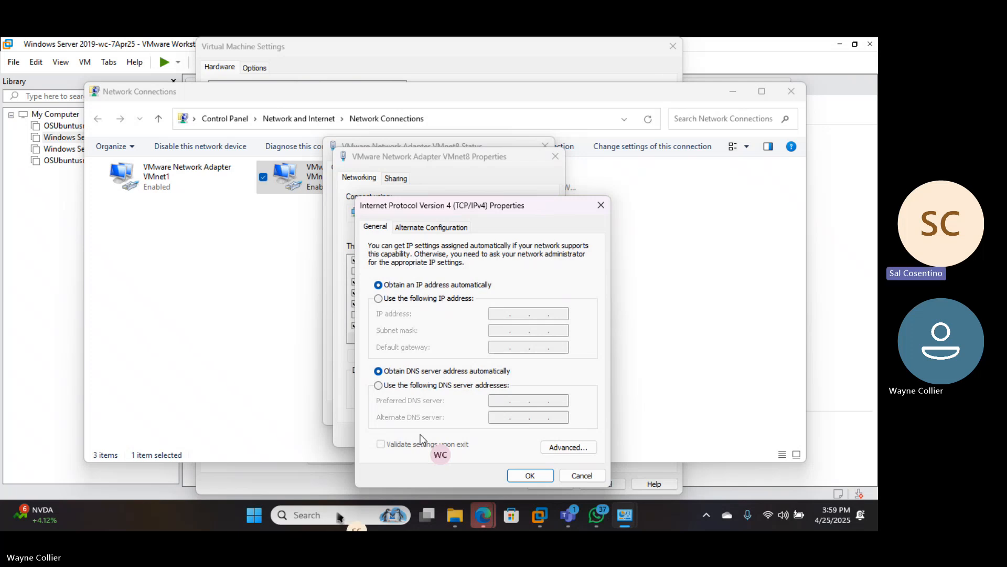
- Close VMnet8's IPv4 properties and bring the Network Connections adapter list forward
click(602, 205)
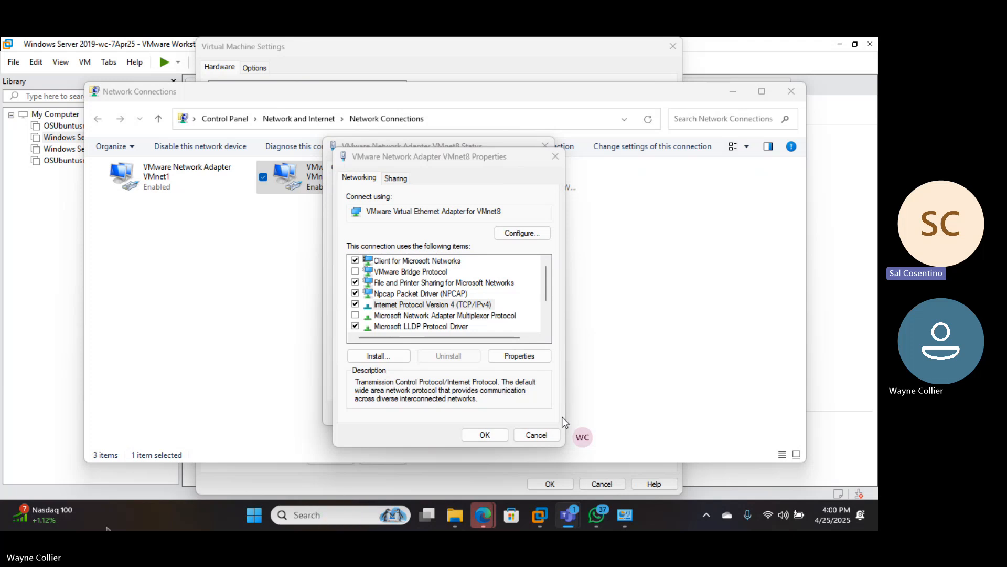
click(308, 235)
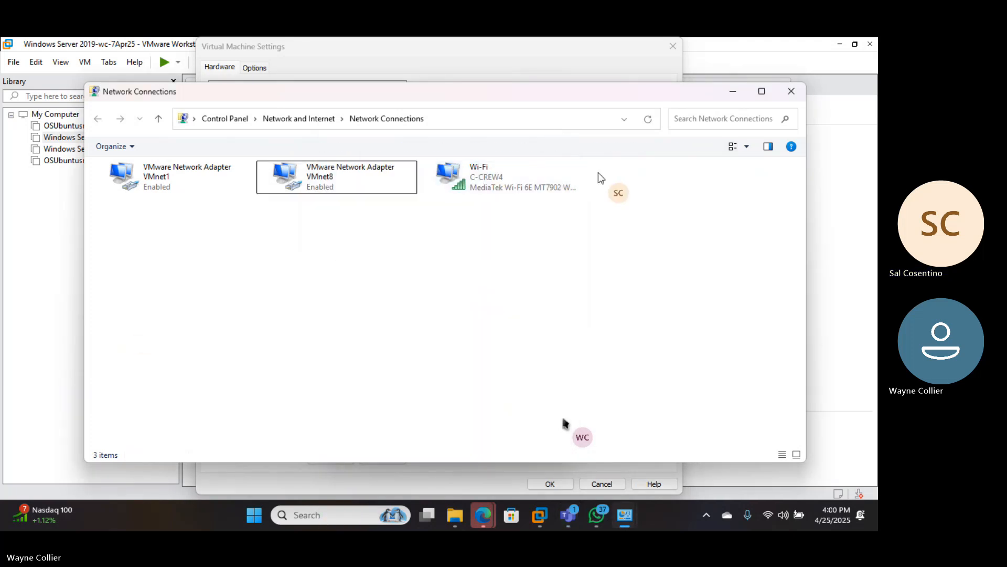
- Minimize Network Connections and close the VMnet8 Properties and Status dialogs
click(733, 91)
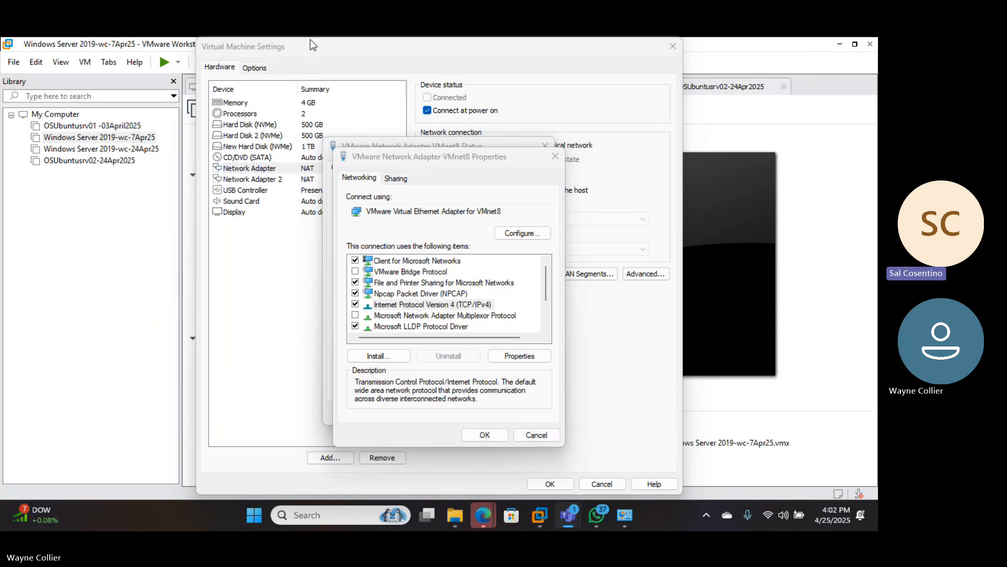
click(527, 437)
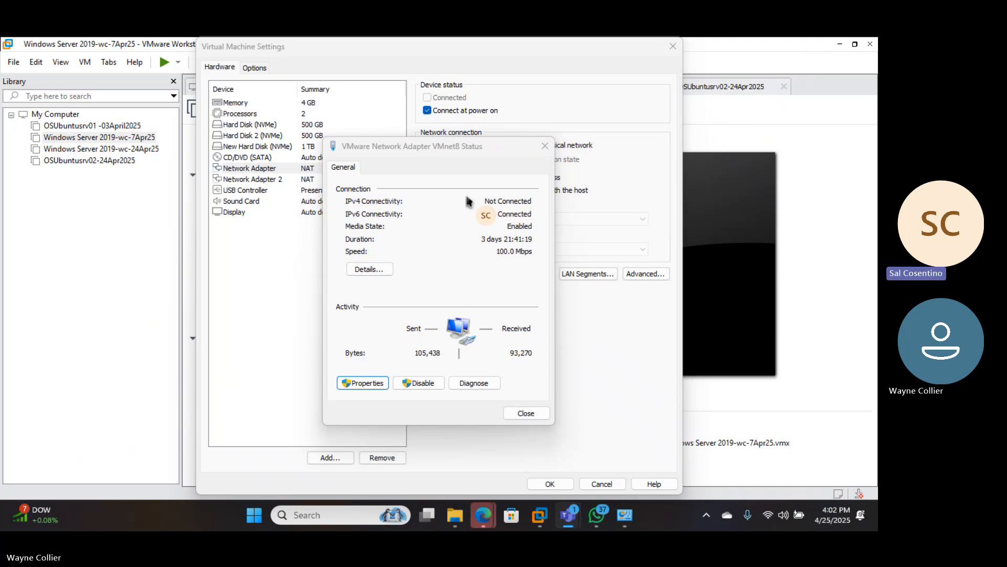
click(526, 413)
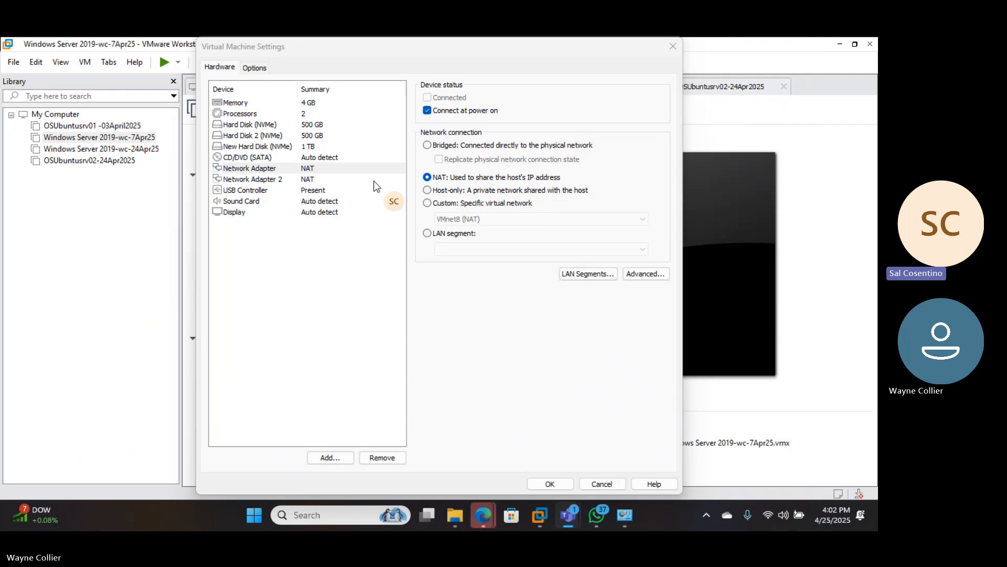
- Set the CD/DVD (SATA) drive to use an ISO image file and connect at power on
click(309, 157)
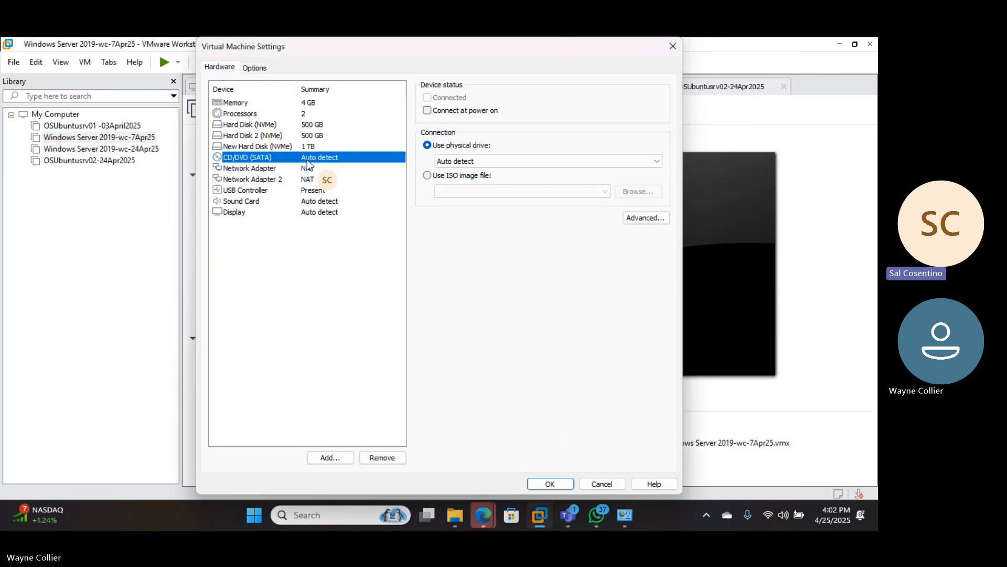
click(428, 175)
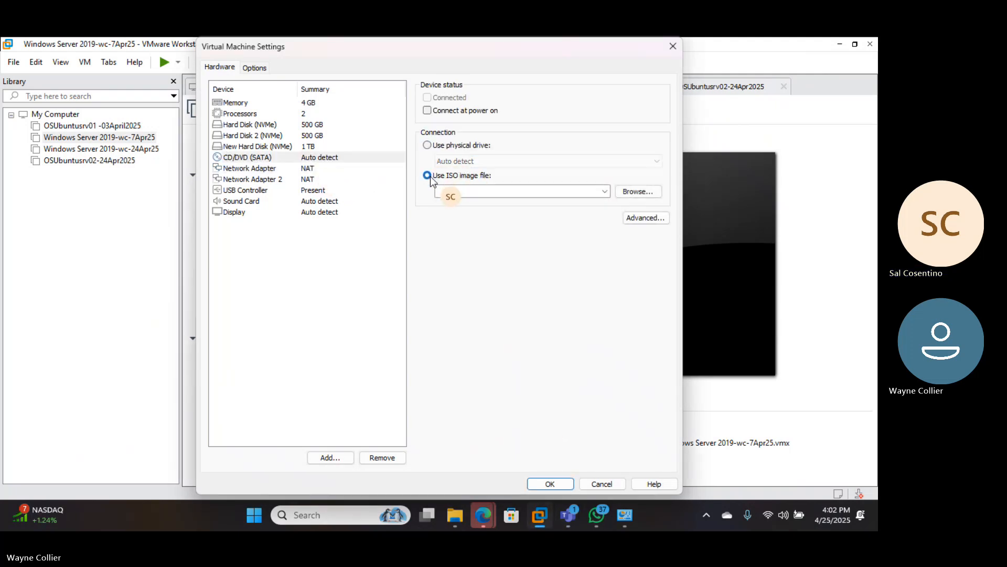
click(427, 111)
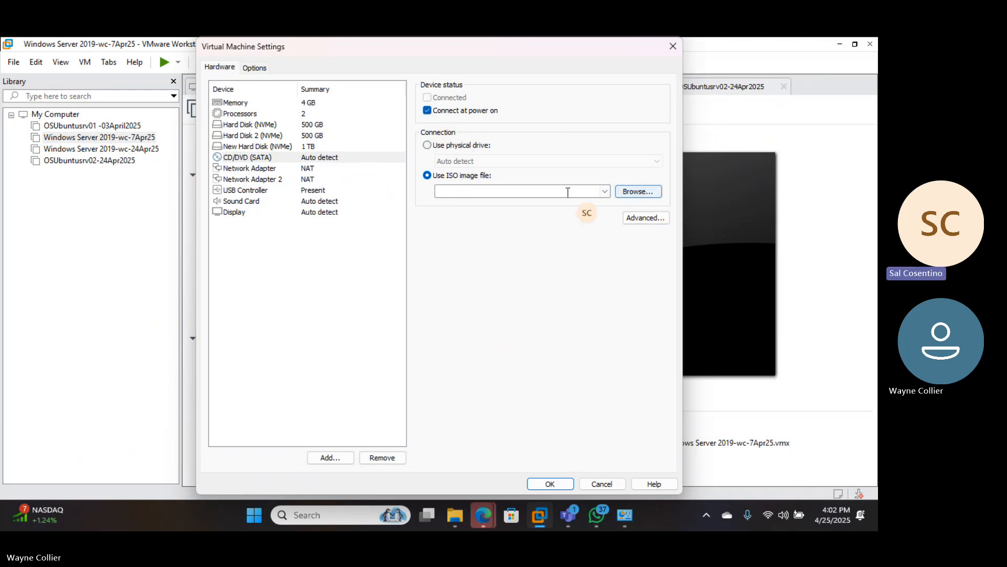
click(605, 191)
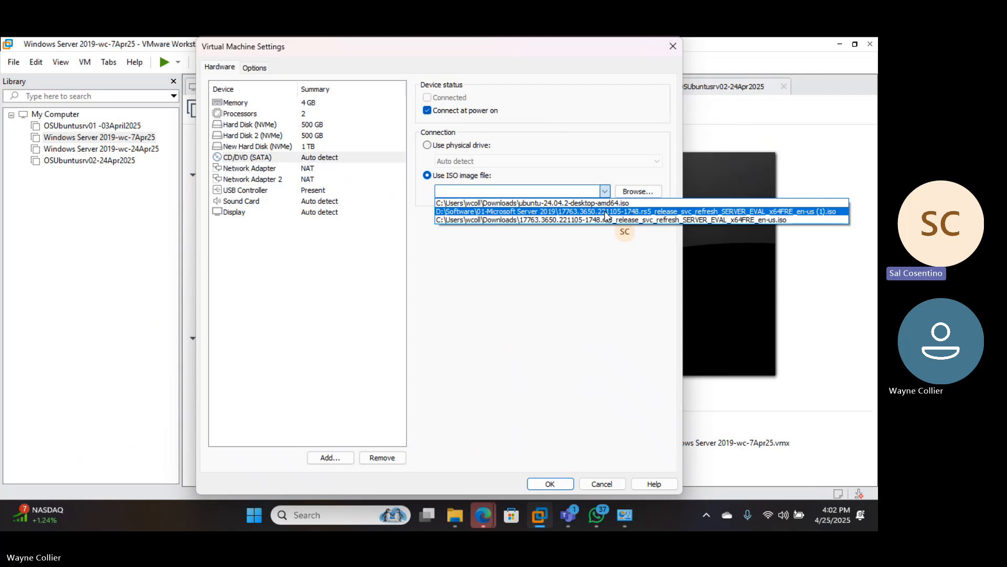
click(605, 212)
- Browse to D:\Software\01-Microsoft Server 2019 and load the Server 2019 ISO
click(629, 192)
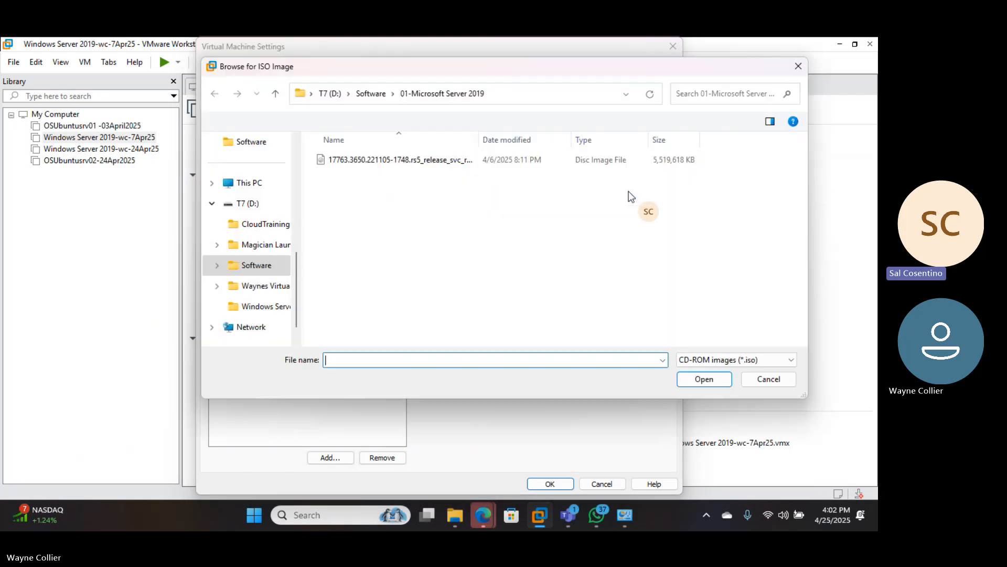
click(374, 94)
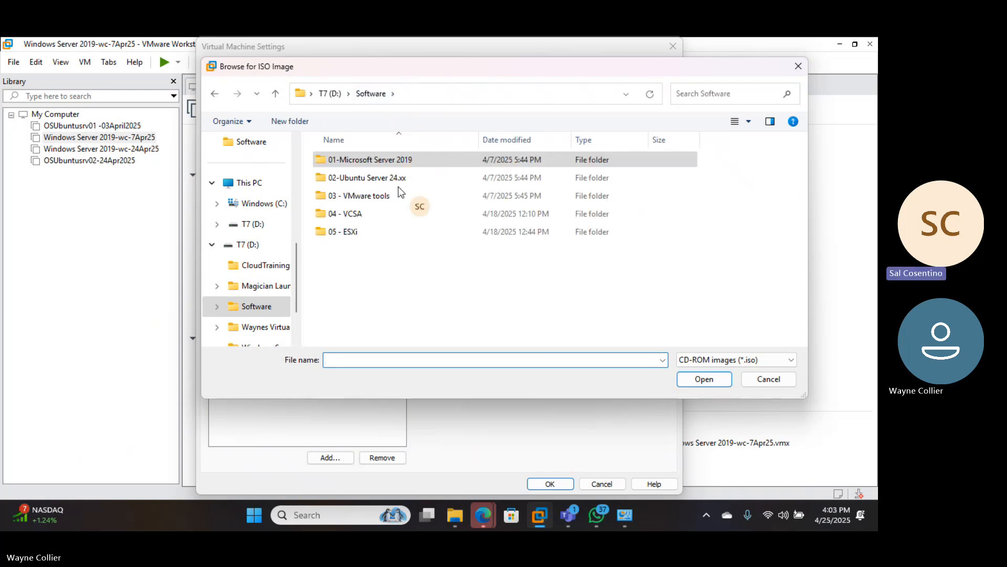
double_click(368, 161)
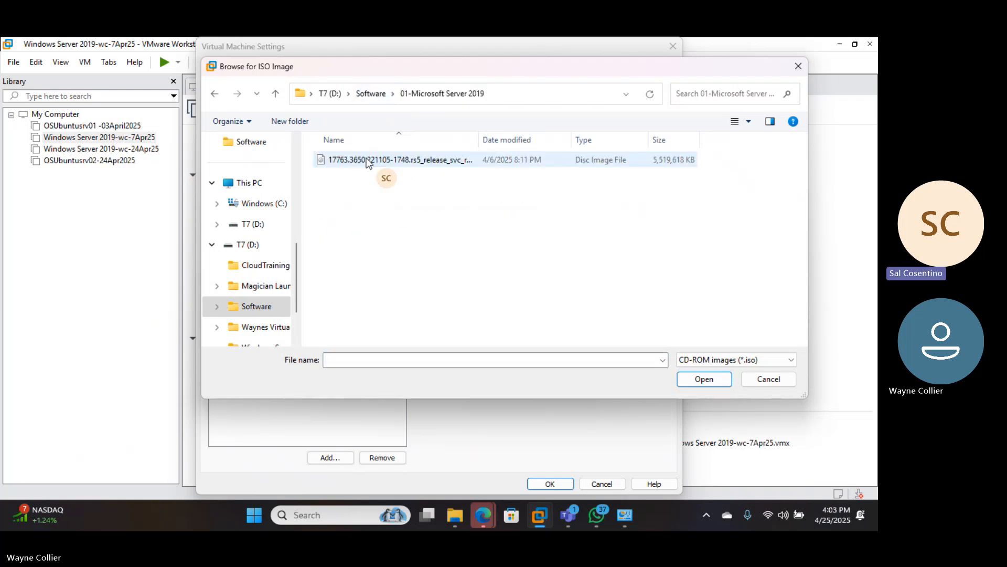
click(475, 139)
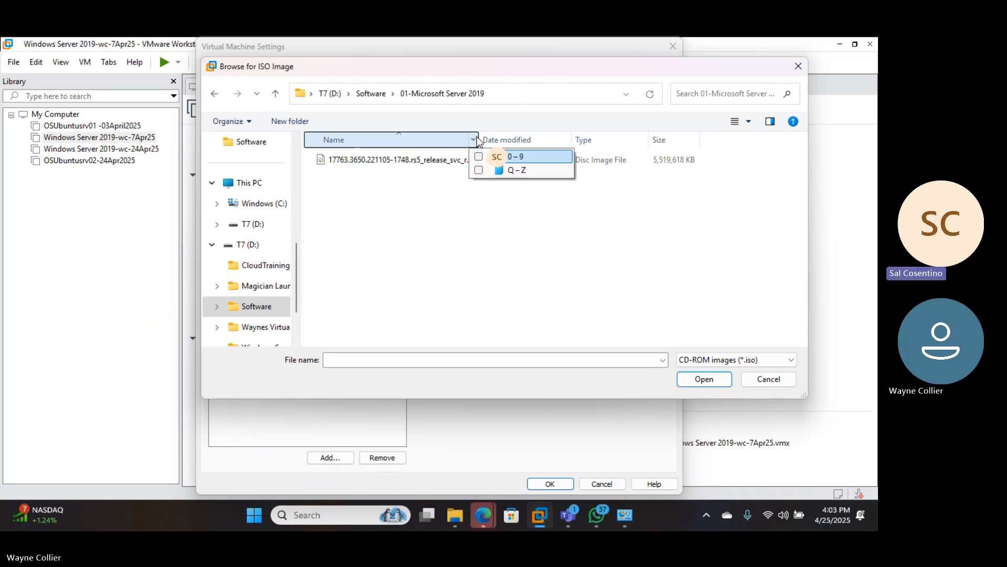
click(480, 134)
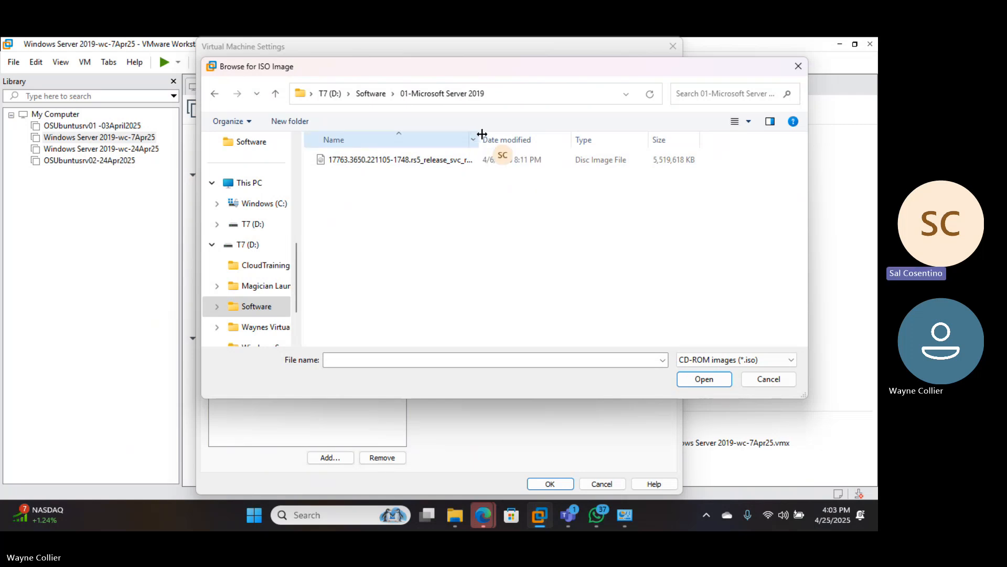
drag(482, 134, 455, 162)
click(456, 162)
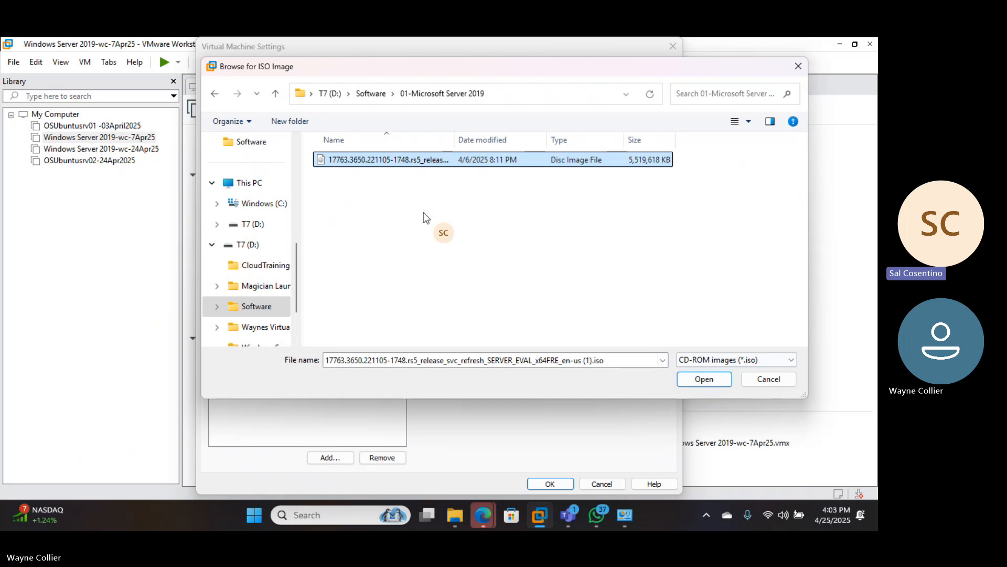
click(697, 378)
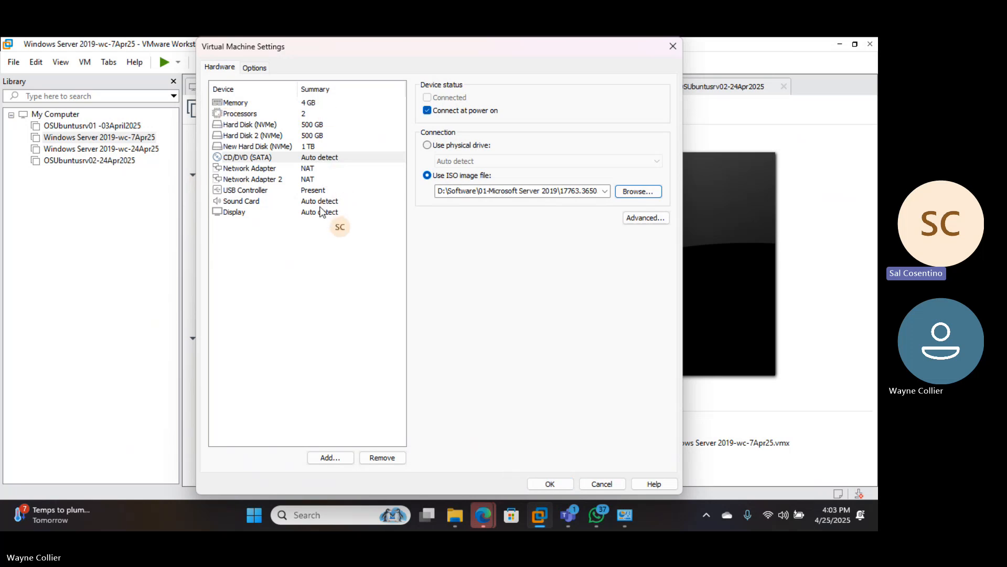
- Review the Processors settings, then save the VM settings with OK
click(308, 116)
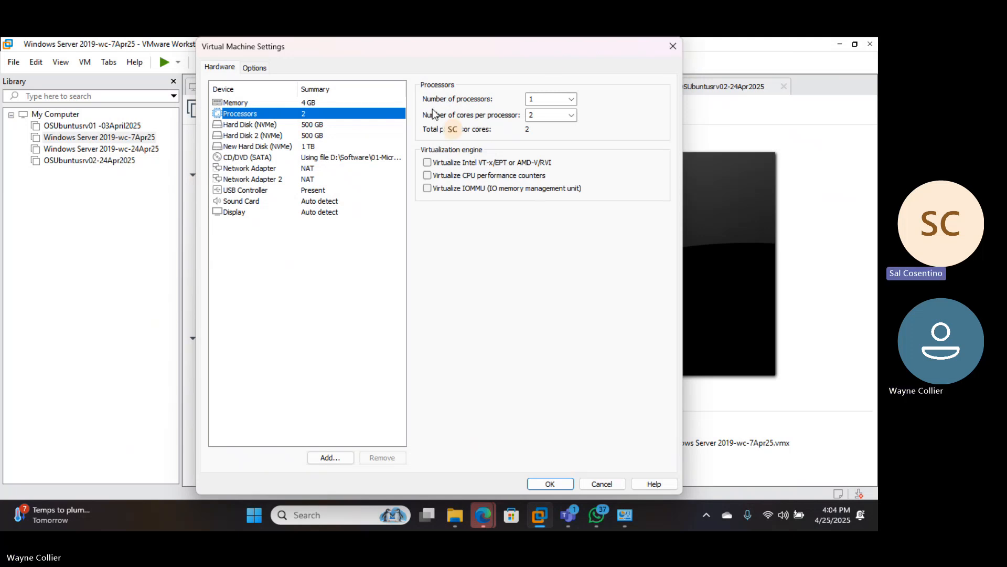
click(541, 481)
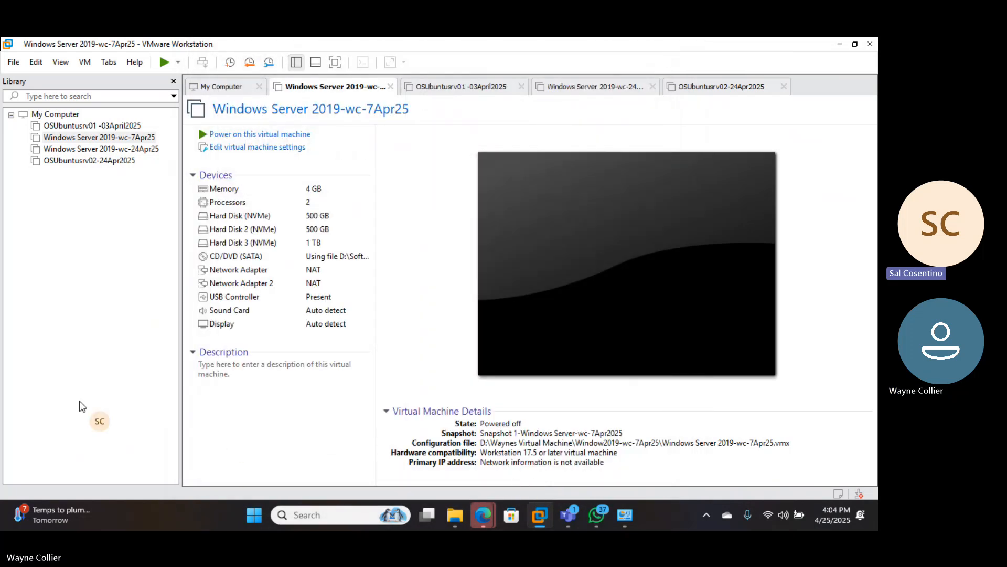
- Search for 'system' and launch System Information
click(338, 513)
text(system)
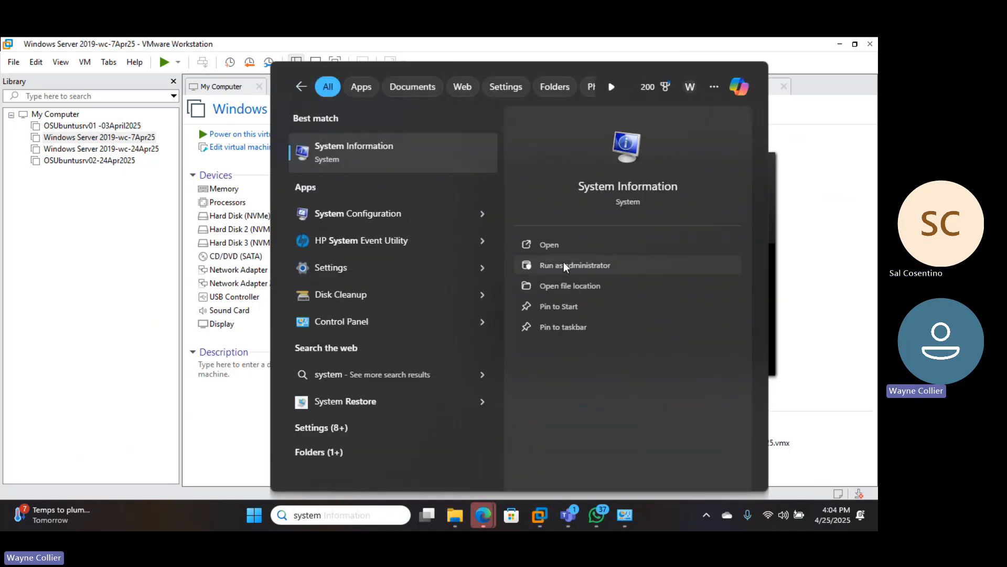
click(552, 247)
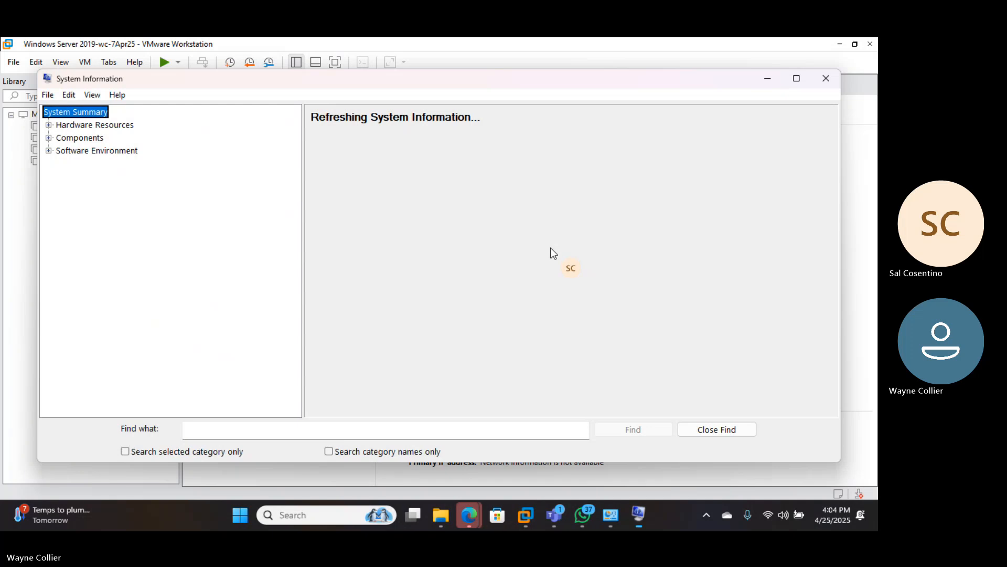
- Check the hypervisor entry, widen the Item column, and scroll back to the summary's top
scroll(496, 320, down, 1)
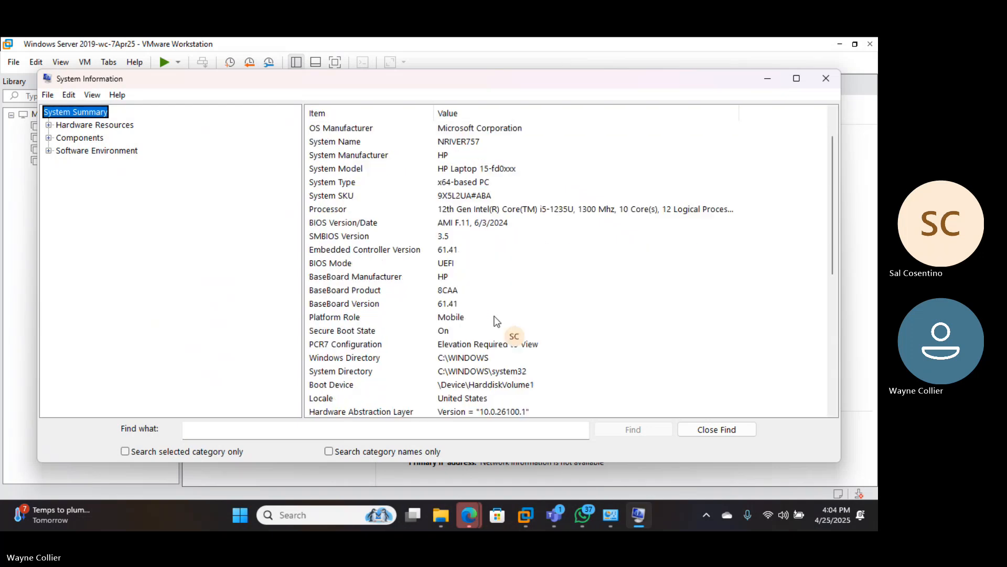
scroll(496, 321, down, 5)
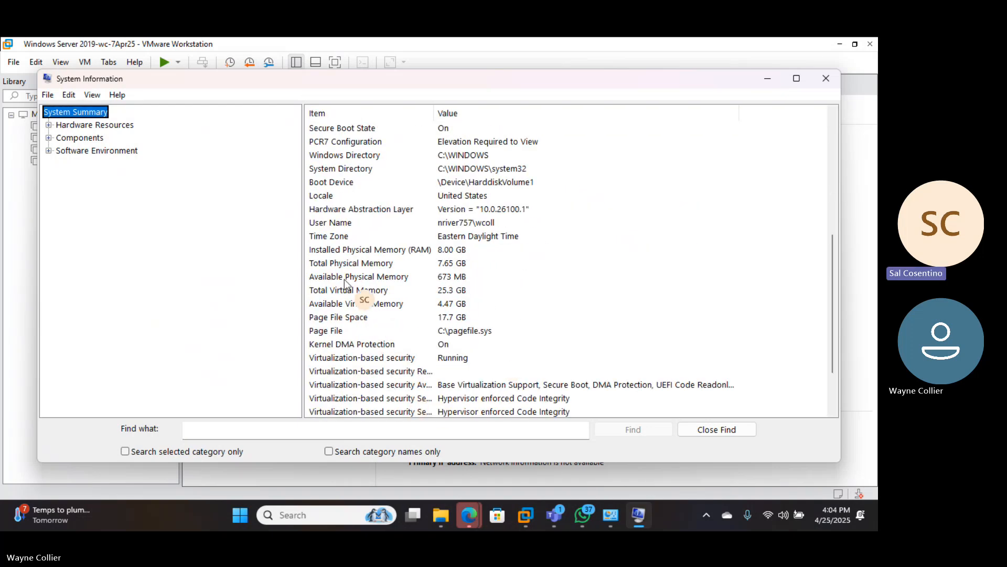
scroll(346, 286, down, 2)
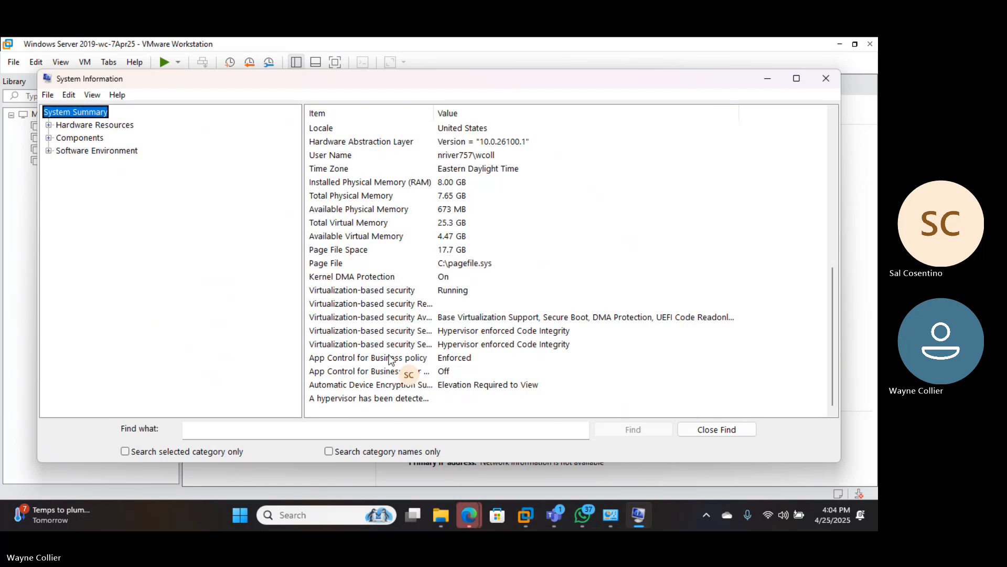
click(388, 399)
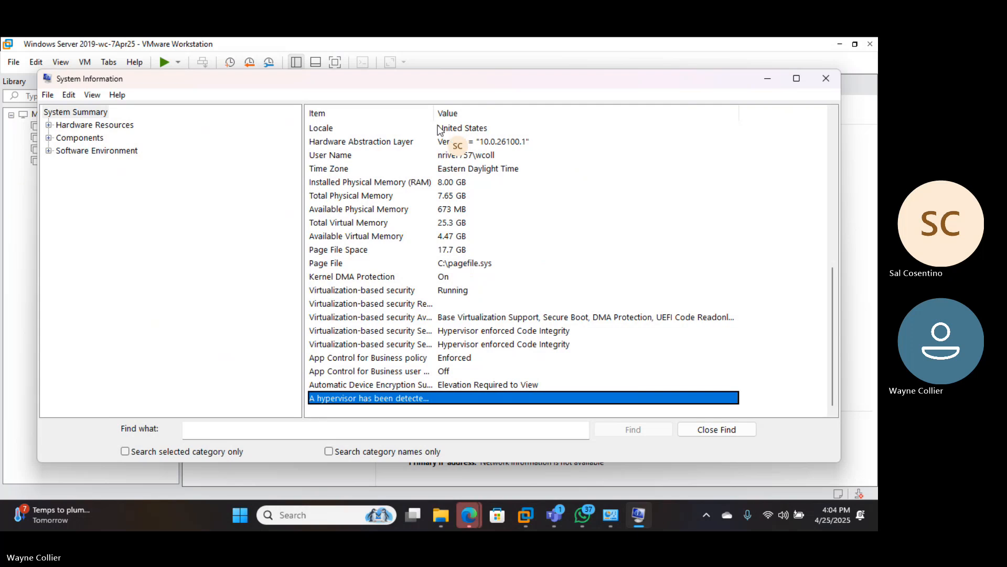
drag(434, 113, 656, 148)
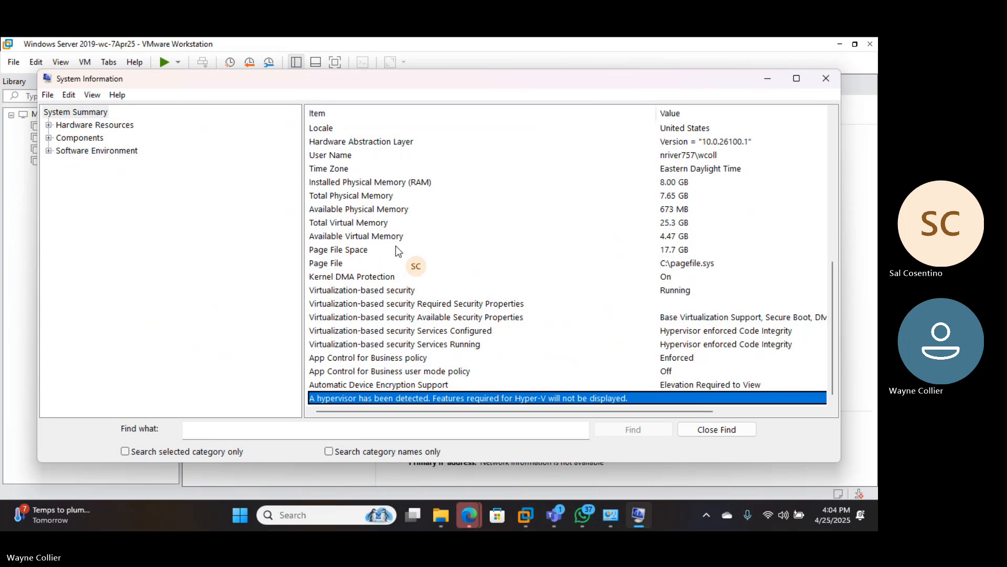
scroll(347, 269, up, 3)
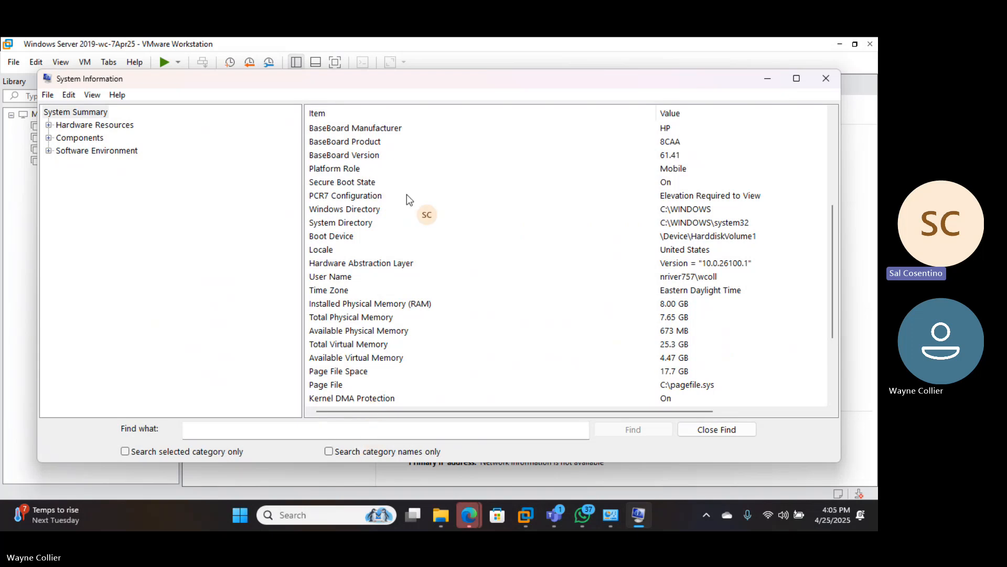
scroll(772, 220, up, 3)
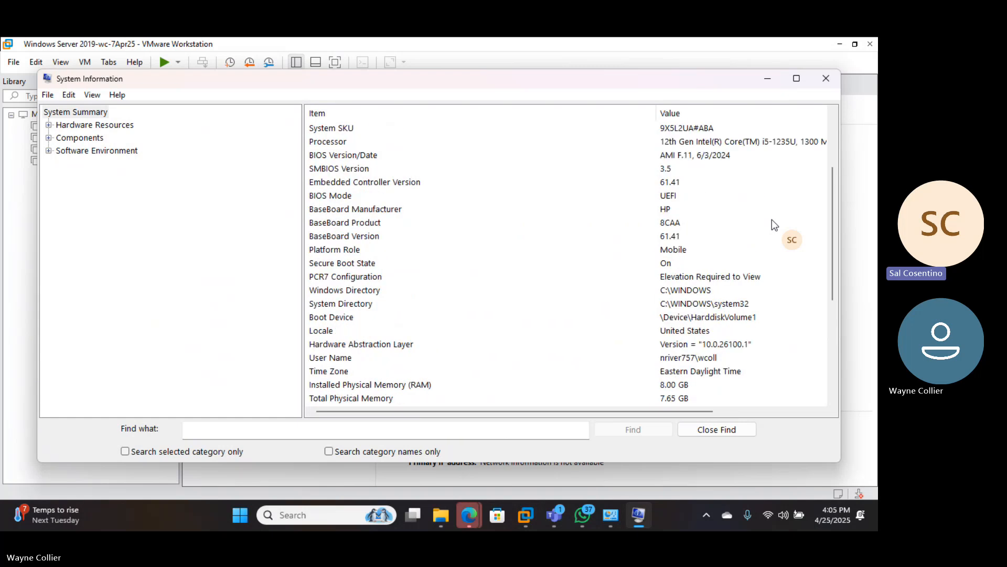
scroll(772, 219, up, 2)
scroll(745, 236, down, 1)
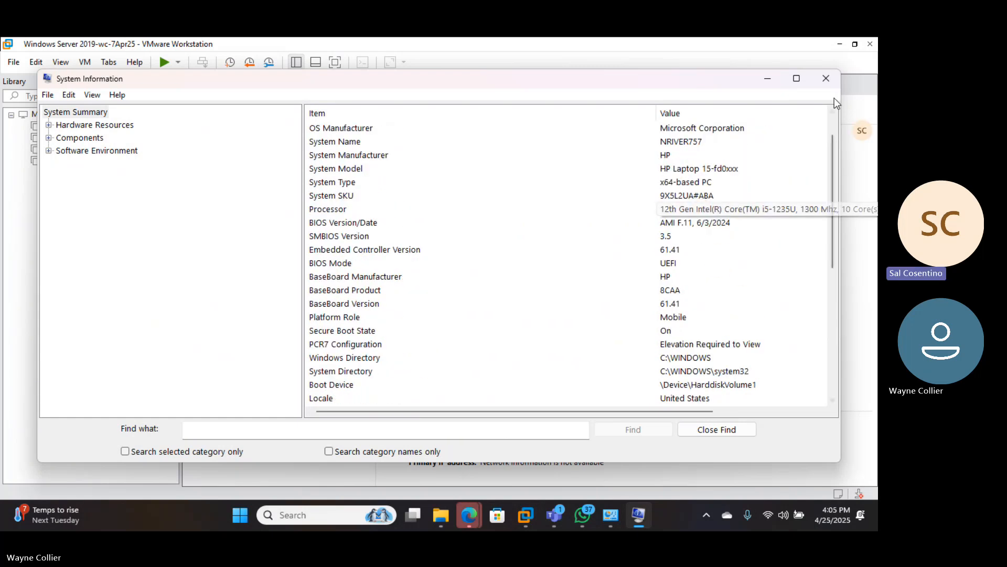
- Shrink the category pane, maximize System Information, and widen the Value column to read the i5-1235U details
click(302, 160)
drag(302, 160, 184, 149)
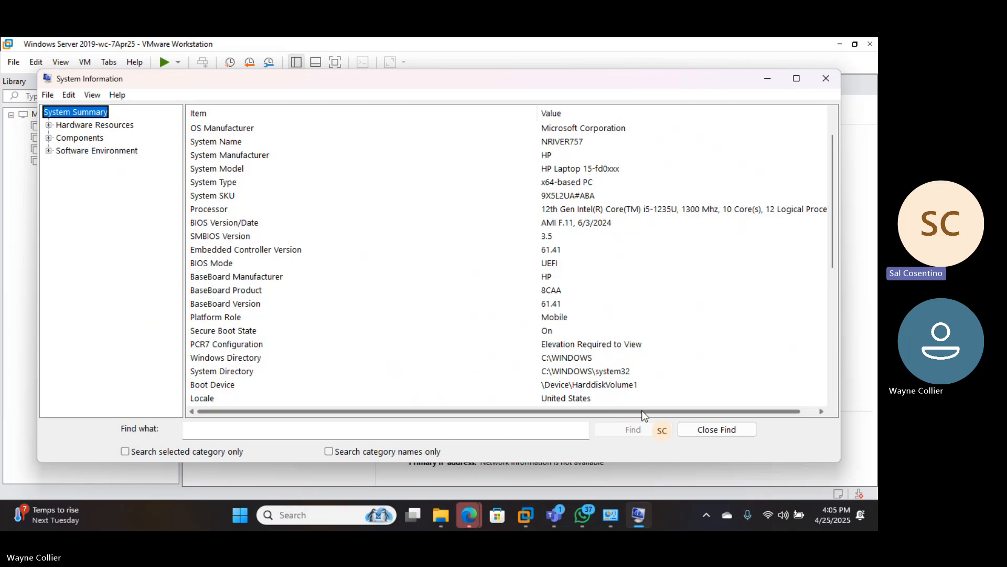
scroll(645, 414, right, 1)
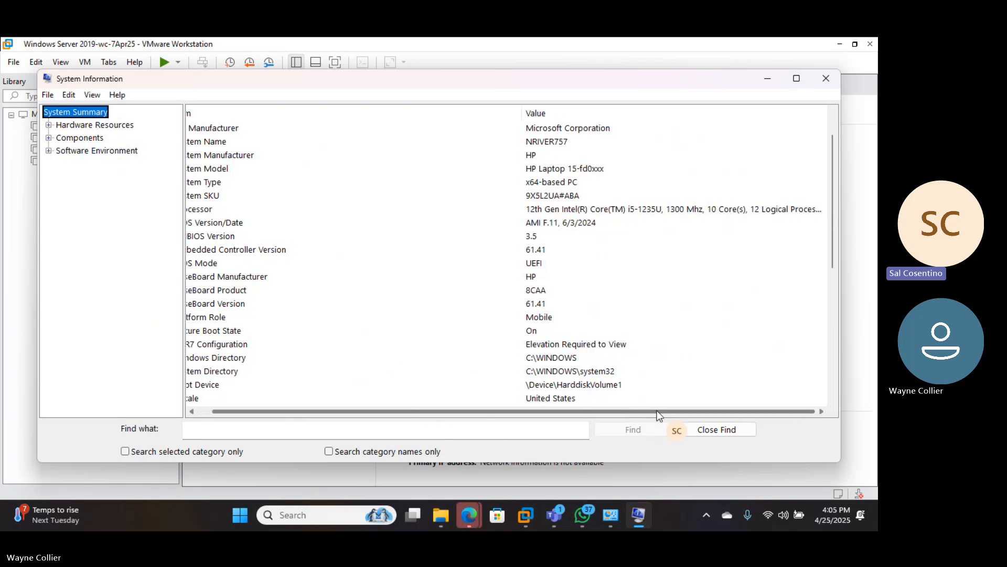
click(797, 79)
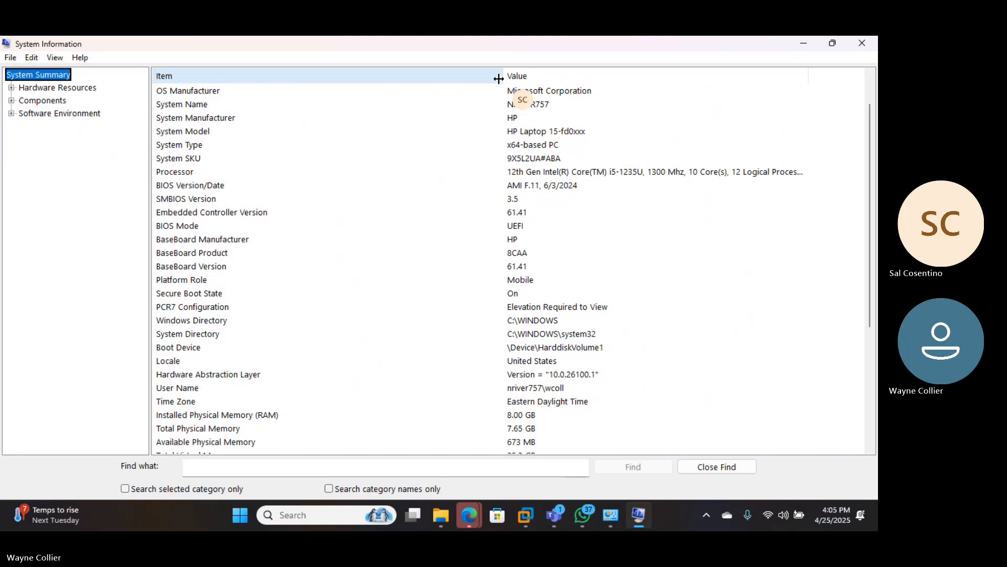
drag(503, 80, 347, 80)
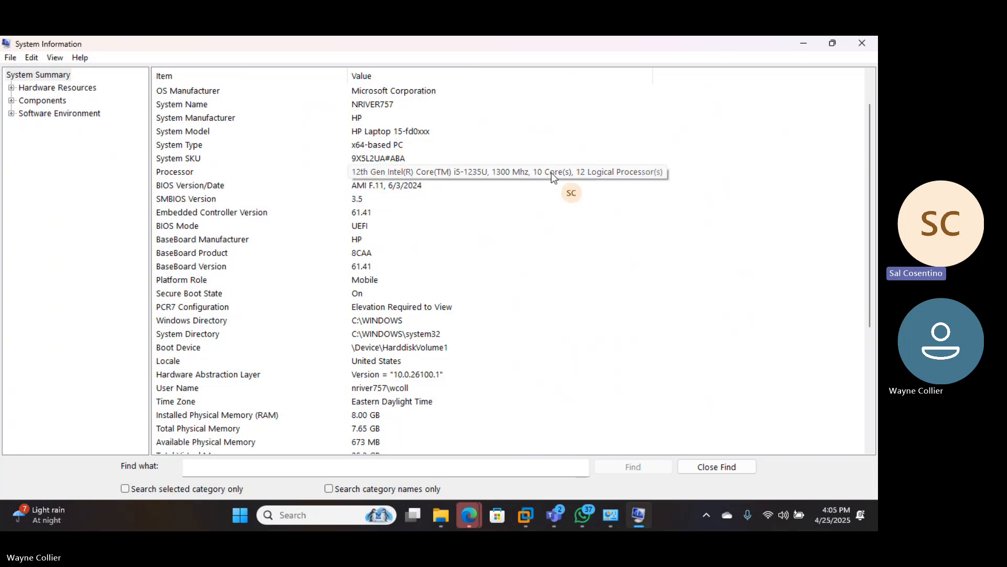
- Search for 'task' and launch Task Manager from the results
click(319, 513)
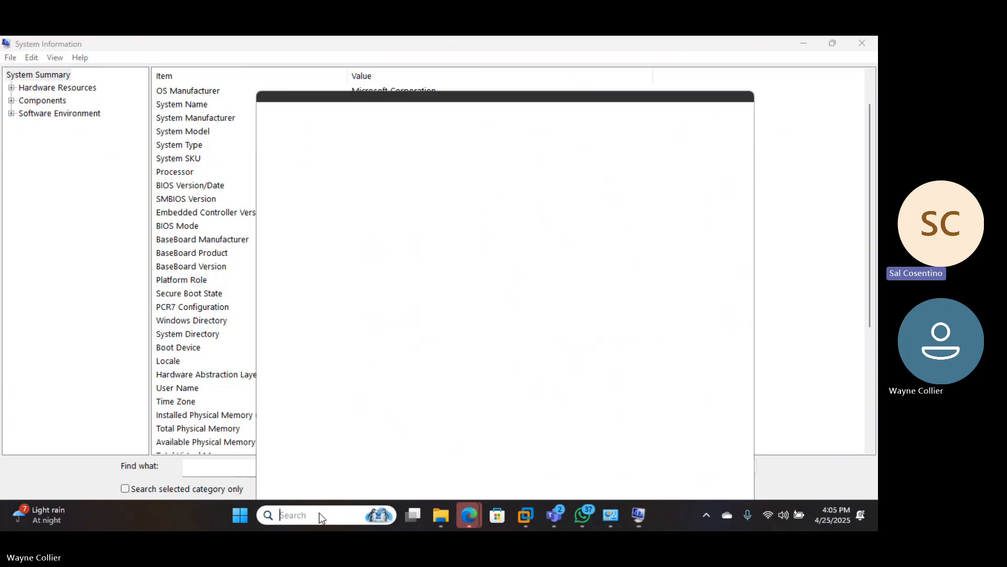
text(task)
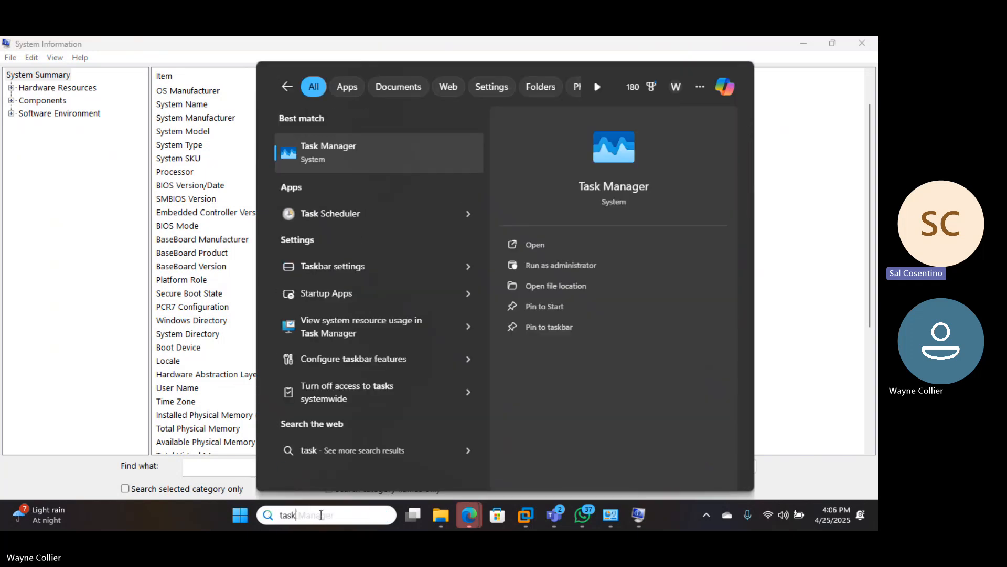
click(544, 247)
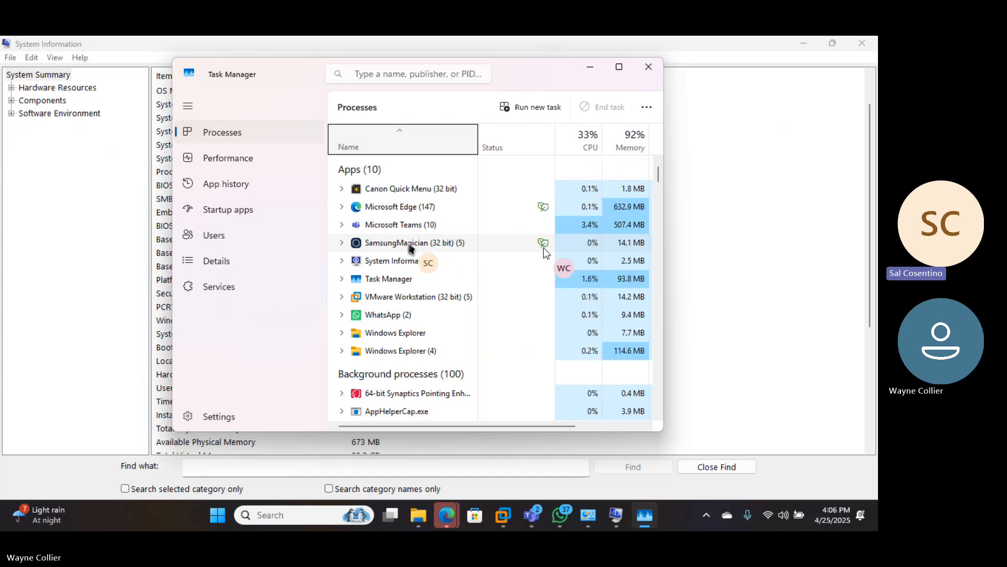
- Show Task Manager's Performance page maximized to read the CPU core and virtualization details
click(228, 160)
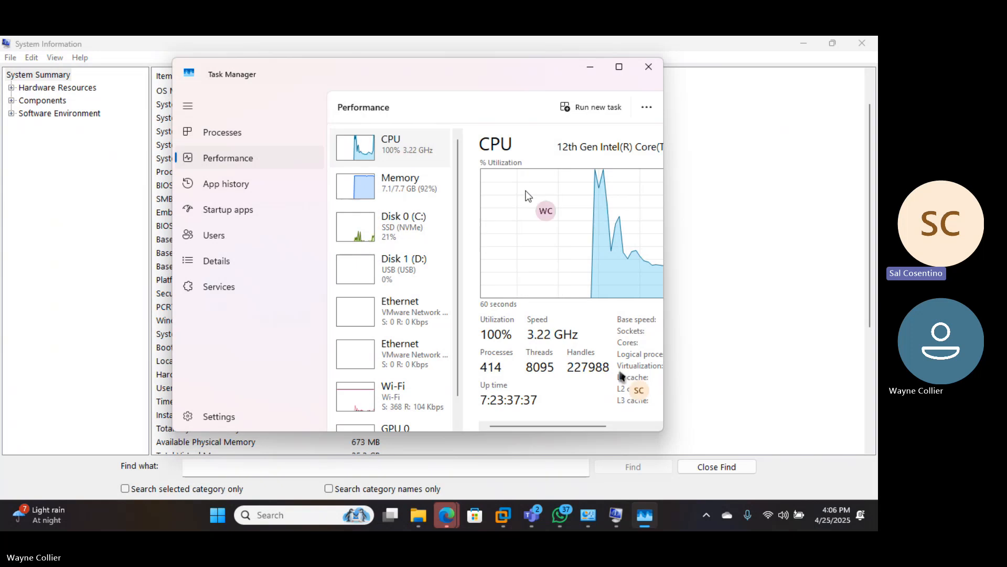
click(619, 67)
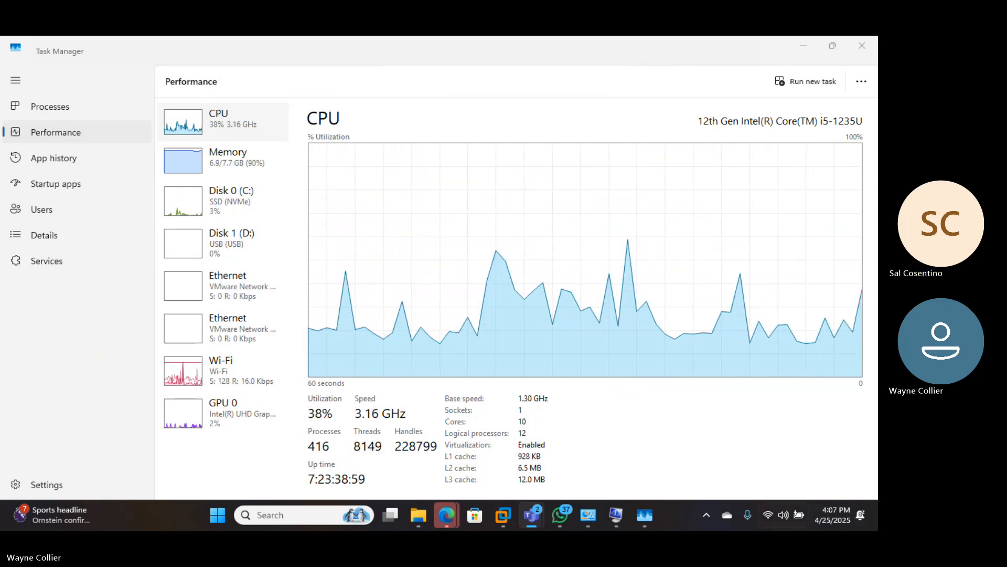
- Minimize Task Manager and close System Information to return to VMware Workstation
click(802, 47)
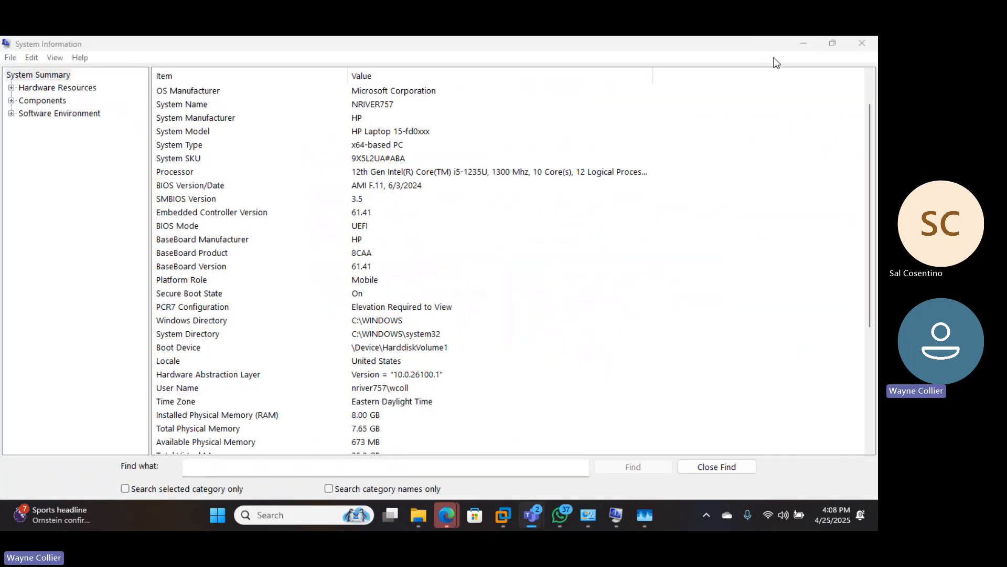
double_click(780, 43)
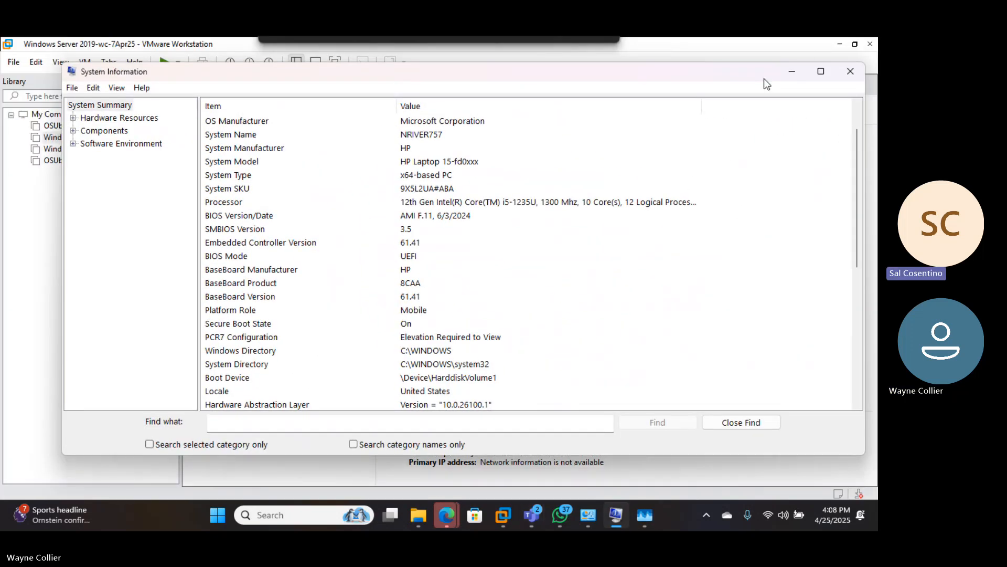
click(851, 73)
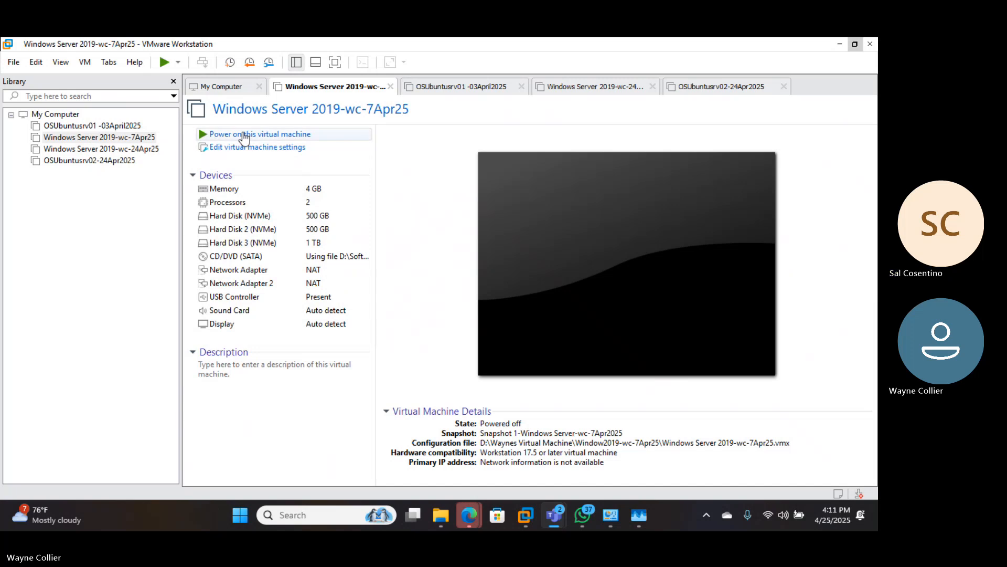
- Power on Windows Server 2019-wc-7Apr25 and turn off the side-channel mitigation hint for good
click(244, 135)
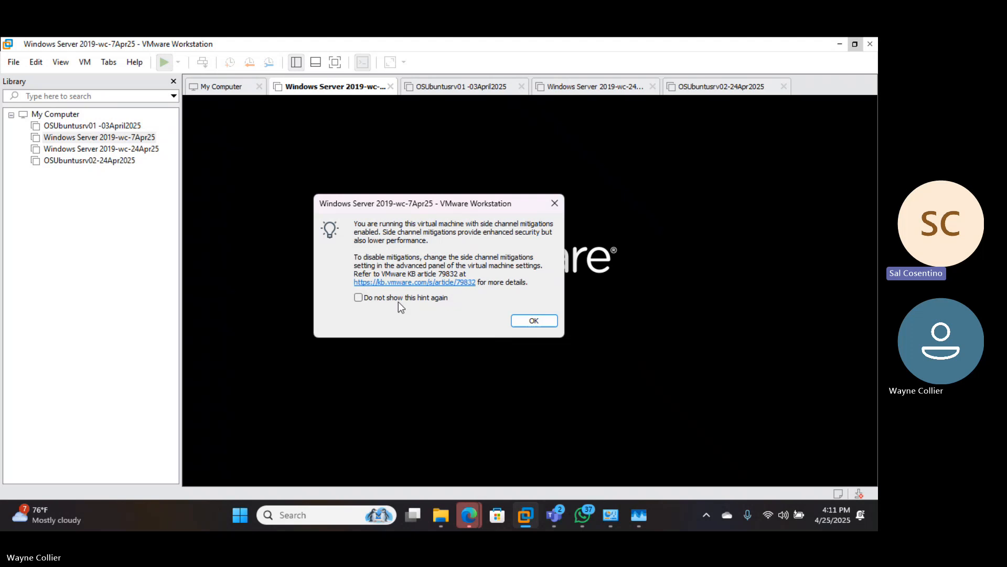
click(359, 297)
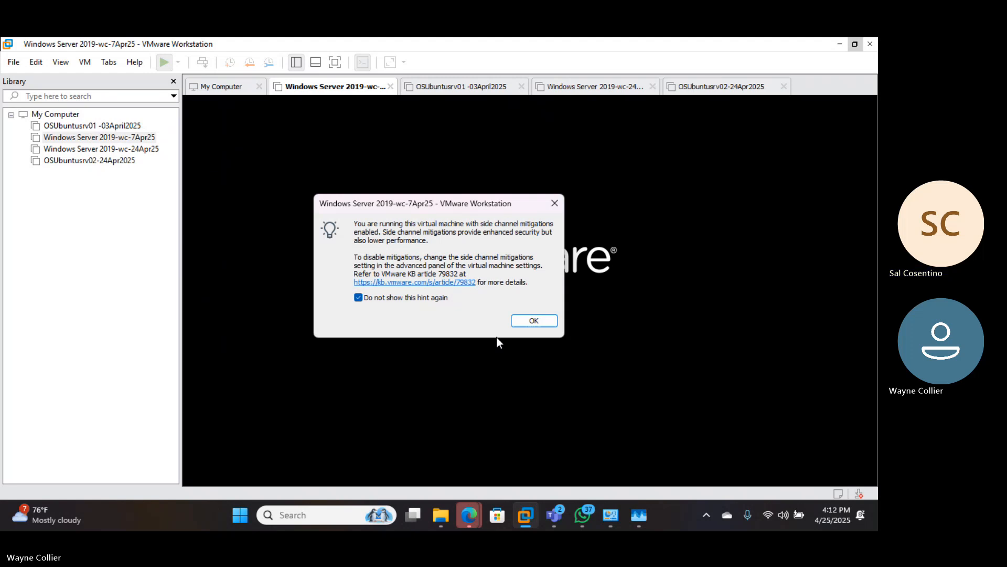
click(531, 322)
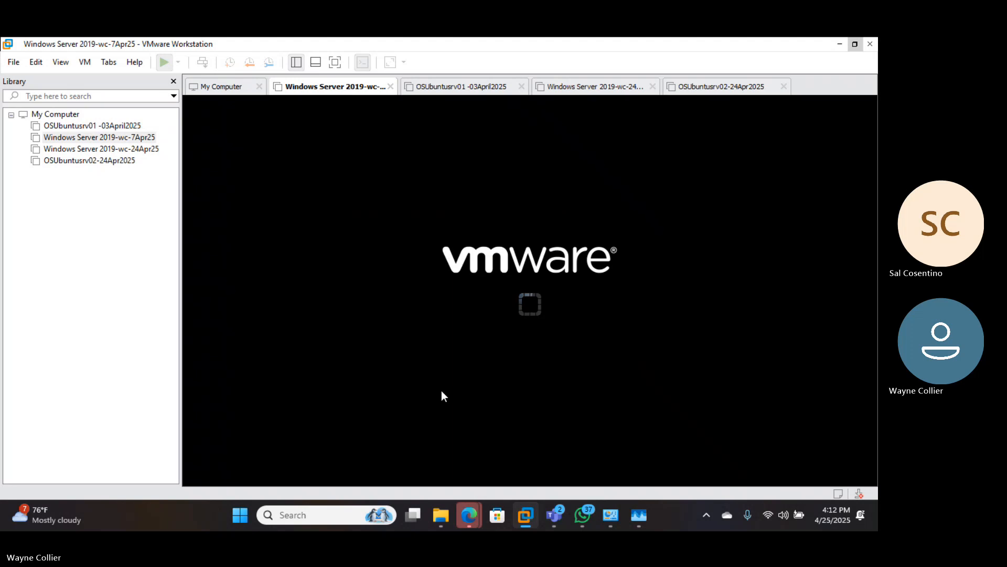
- Capture input in the VM console while Windows Server 2019-wc-7Apr25 boots to its lock screen
click(421, 372)
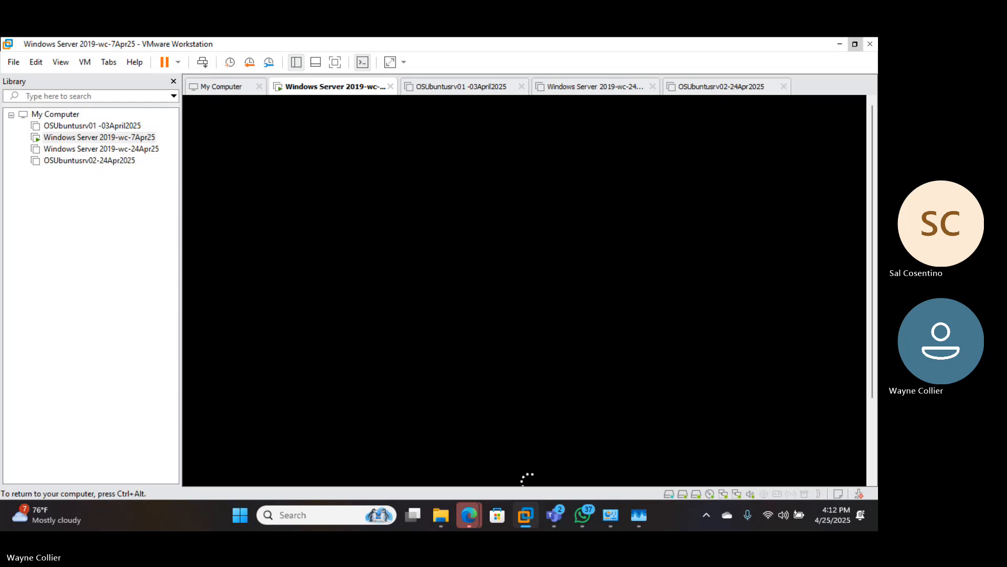
key(ctrl+alt)
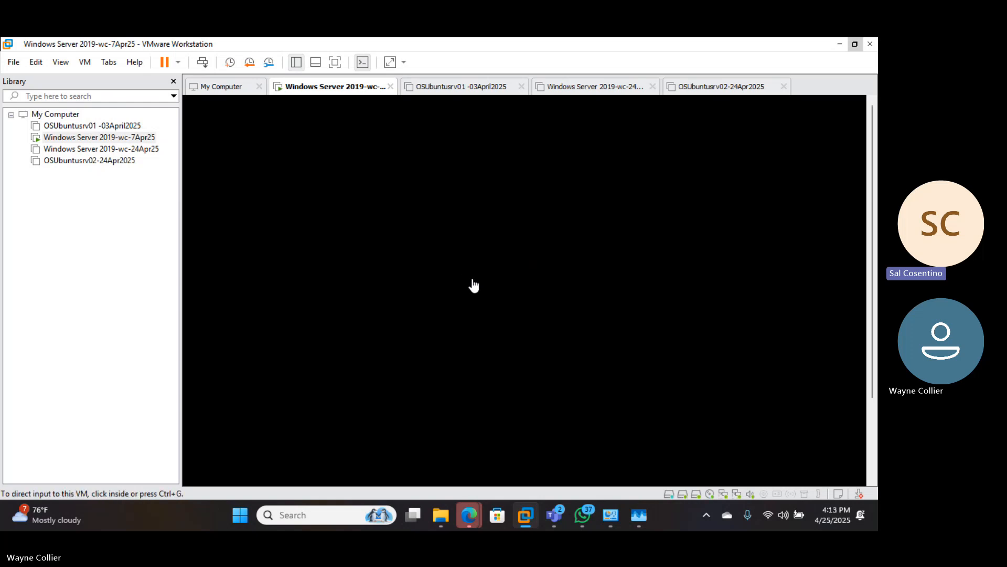
click(471, 284)
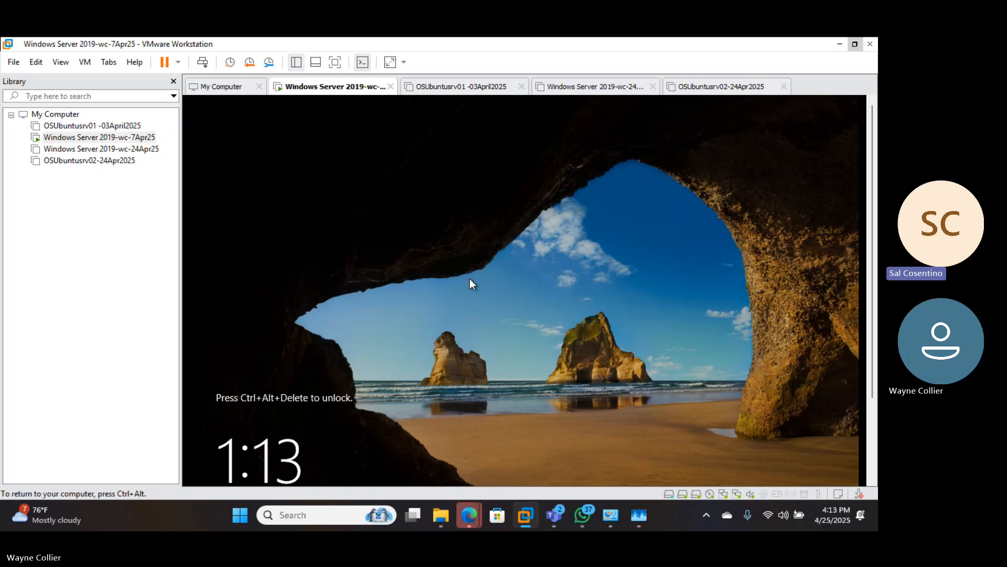
- Send Ctrl+Alt+Delete to the VM to reach the Administrator sign-in screen
key(ctrl+alt+Delete)
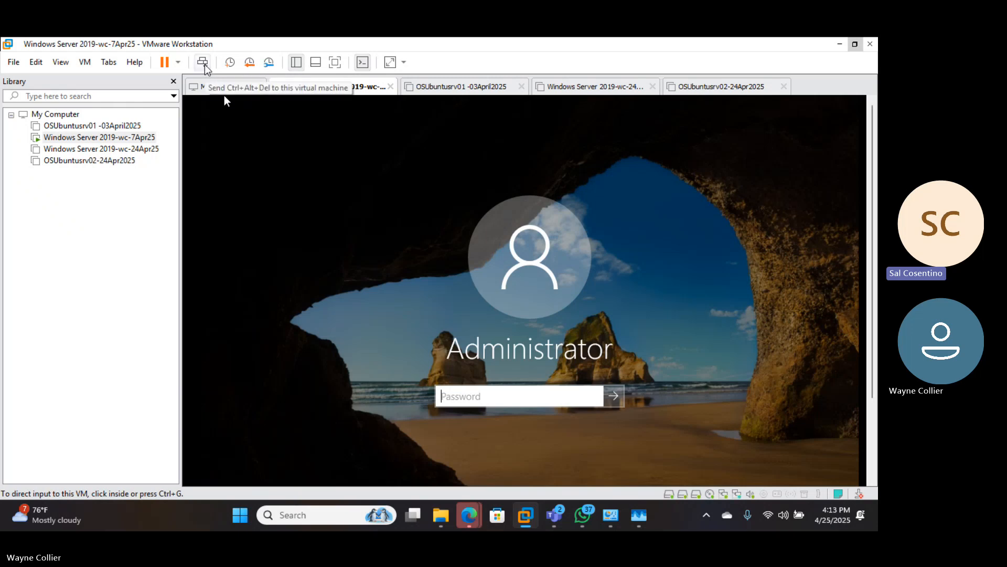
- Enter the Administrator password and log on to reach the Server Manager dashboard
click(279, 234)
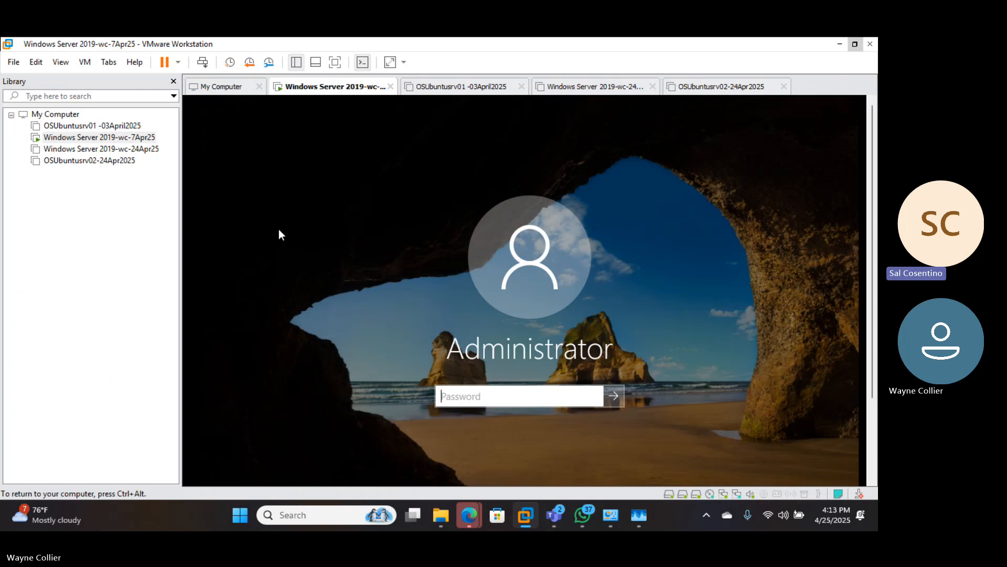
click(209, 96)
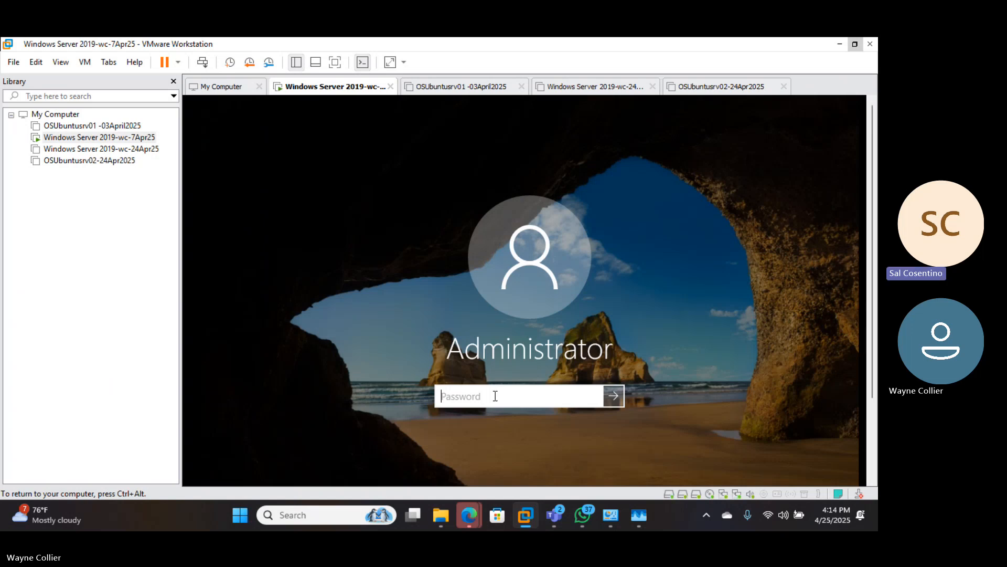
text(••)
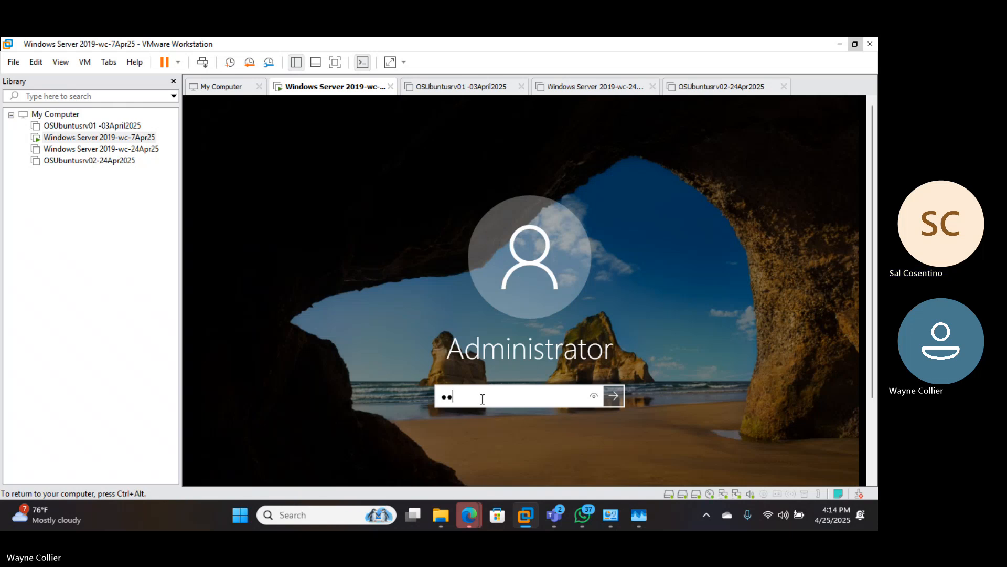
text(••••)
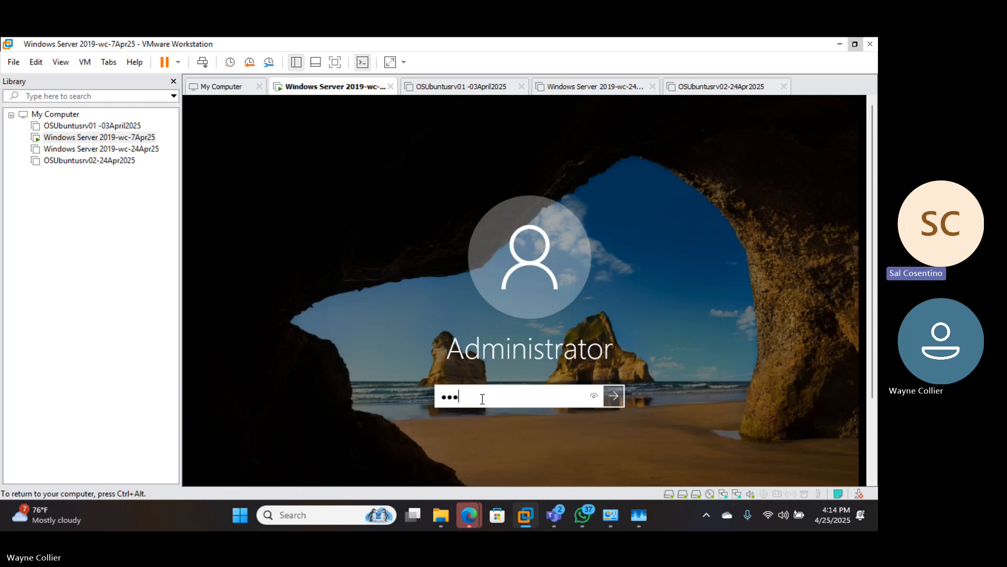
text(••••)
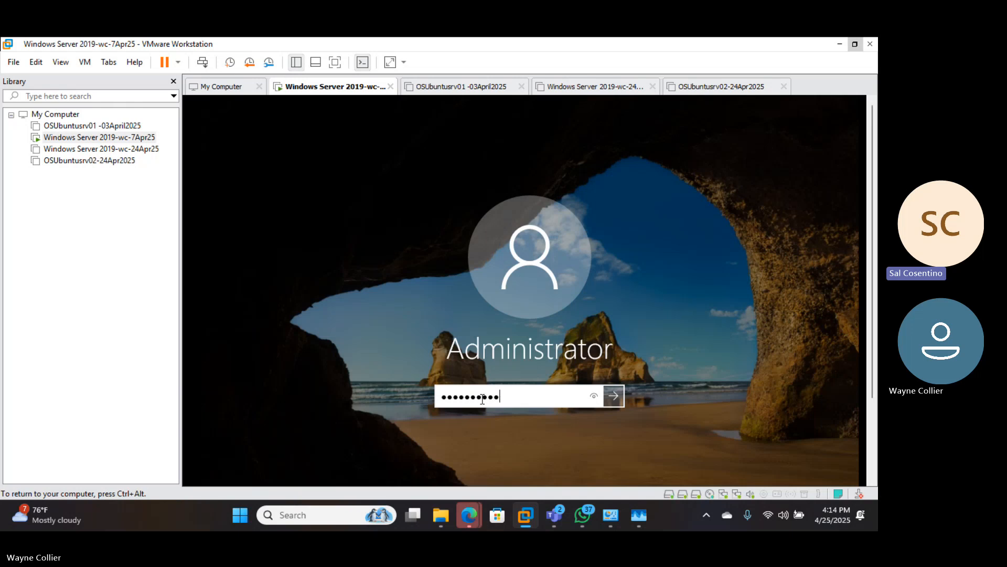
click(614, 404)
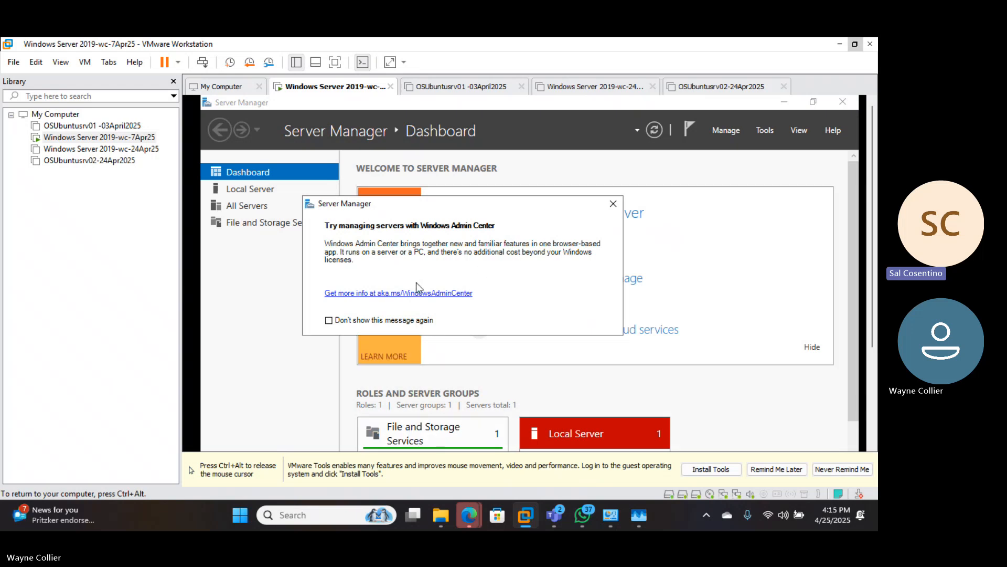
- Tick 'Don't show this message again' on the Windows Admin Center notice and close it
click(329, 321)
click(613, 203)
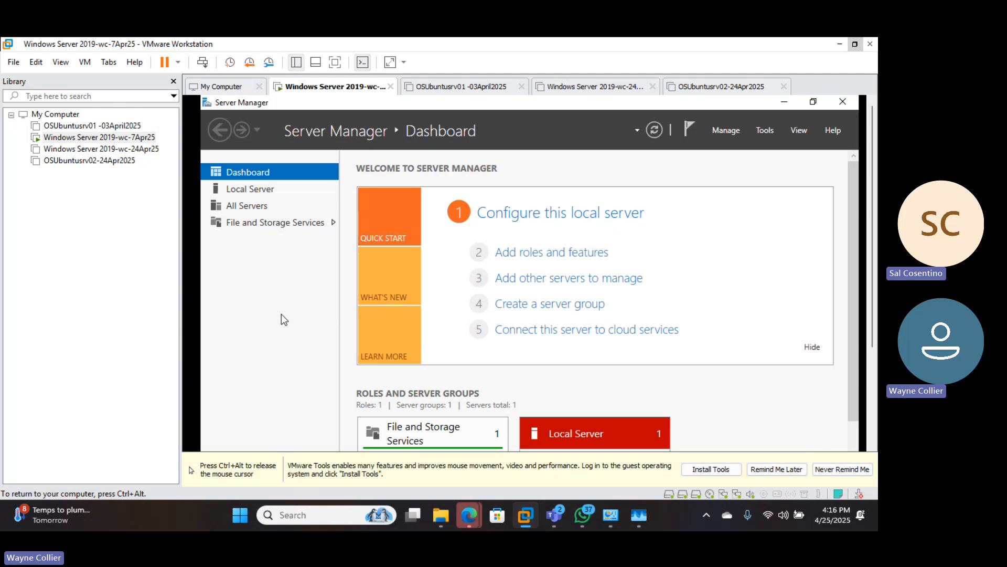
click(260, 188)
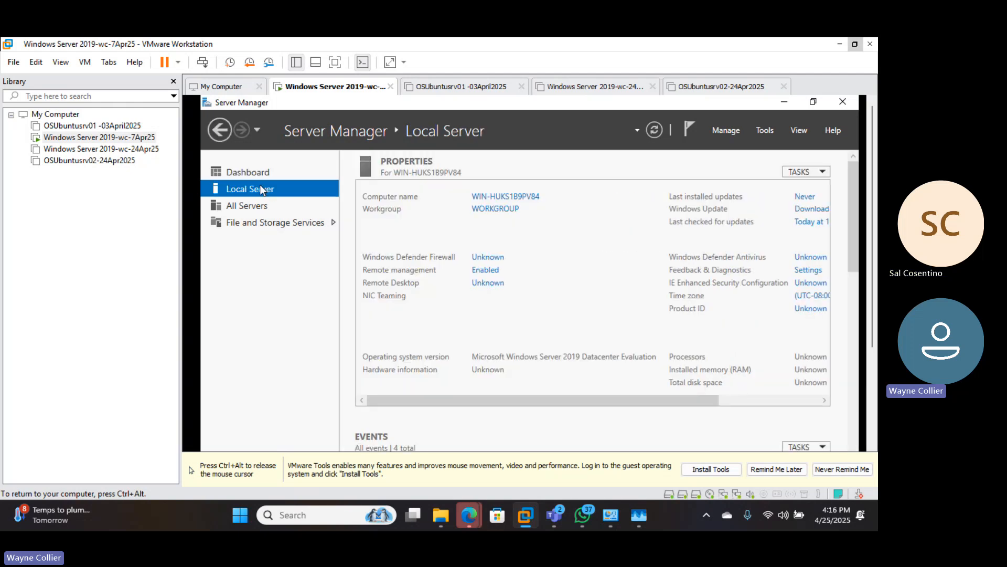
click(255, 207)
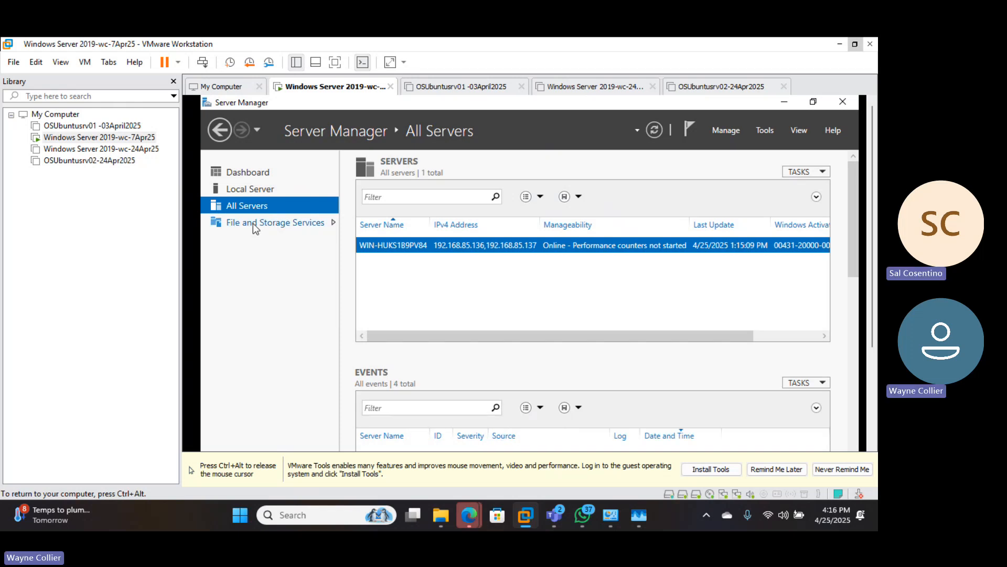
click(253, 222)
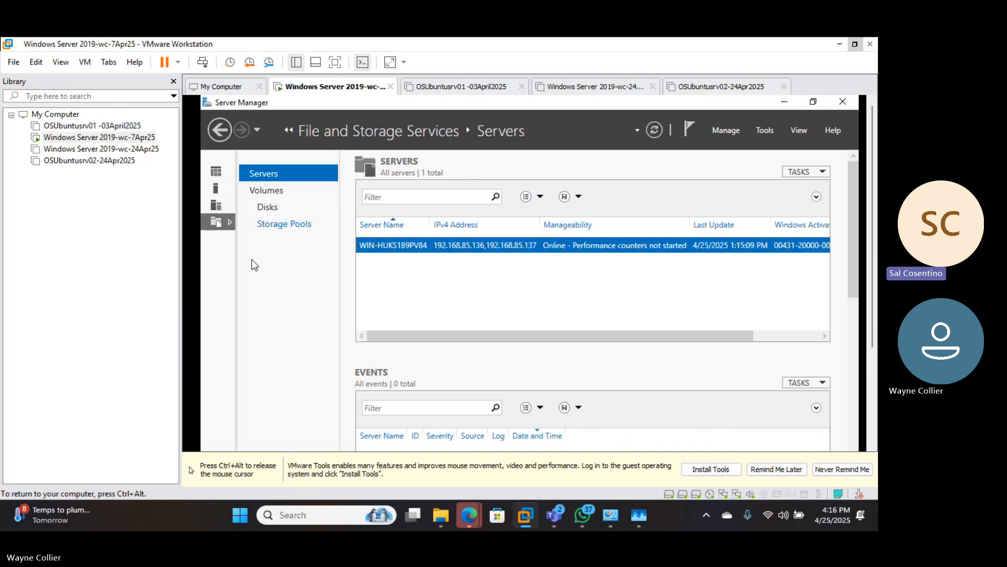
click(221, 167)
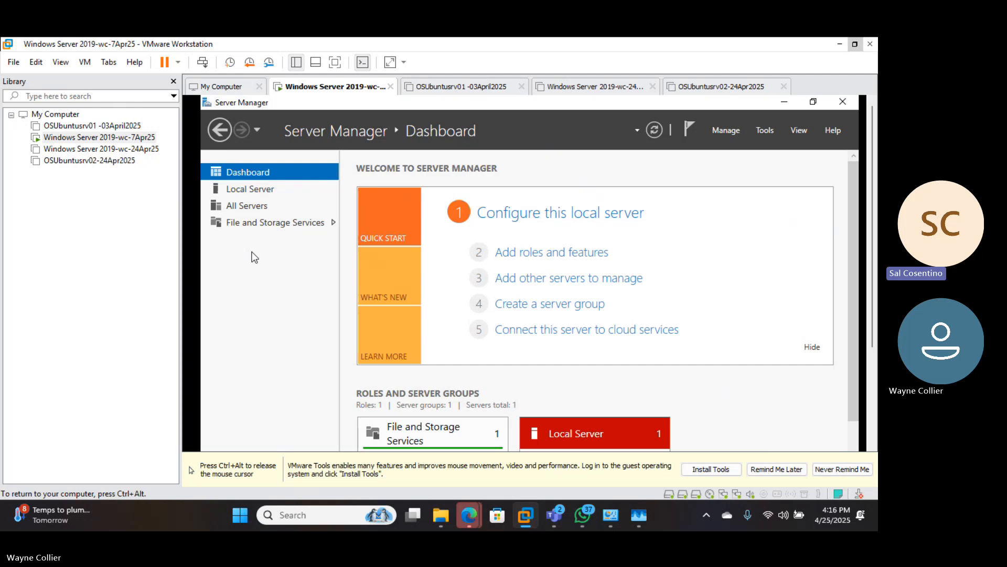
key(ctrl+alt)
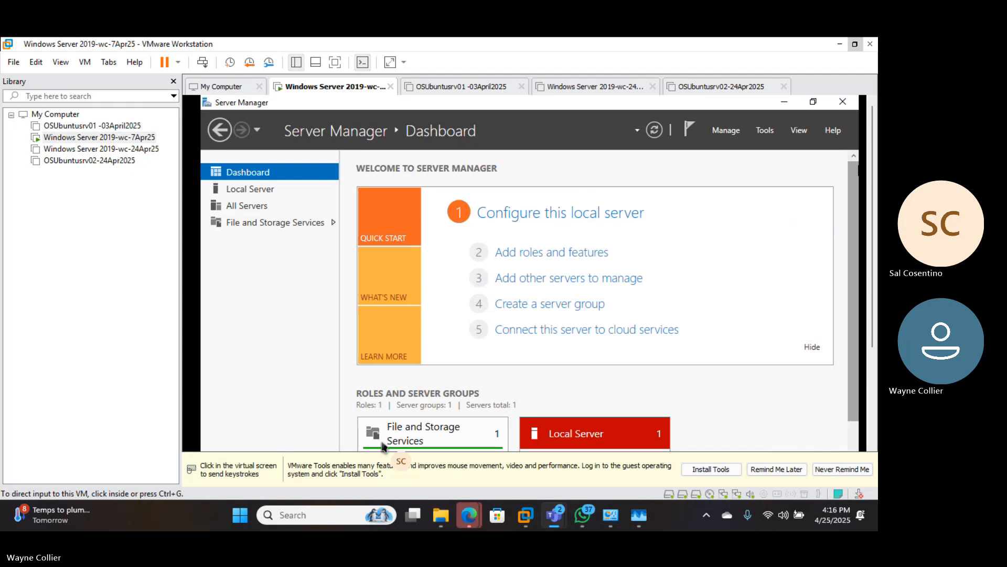
click(696, 392)
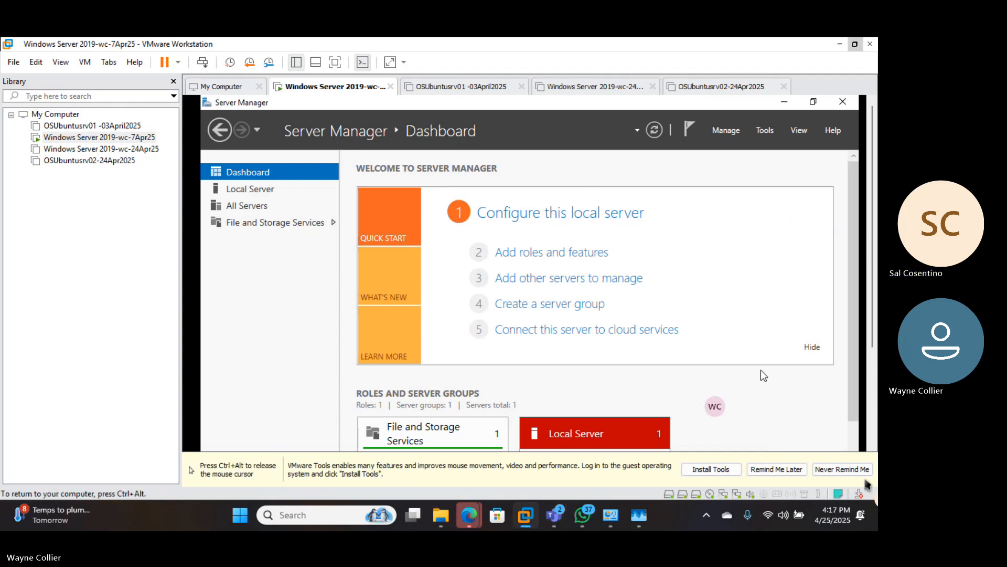
key(ctrl+alt)
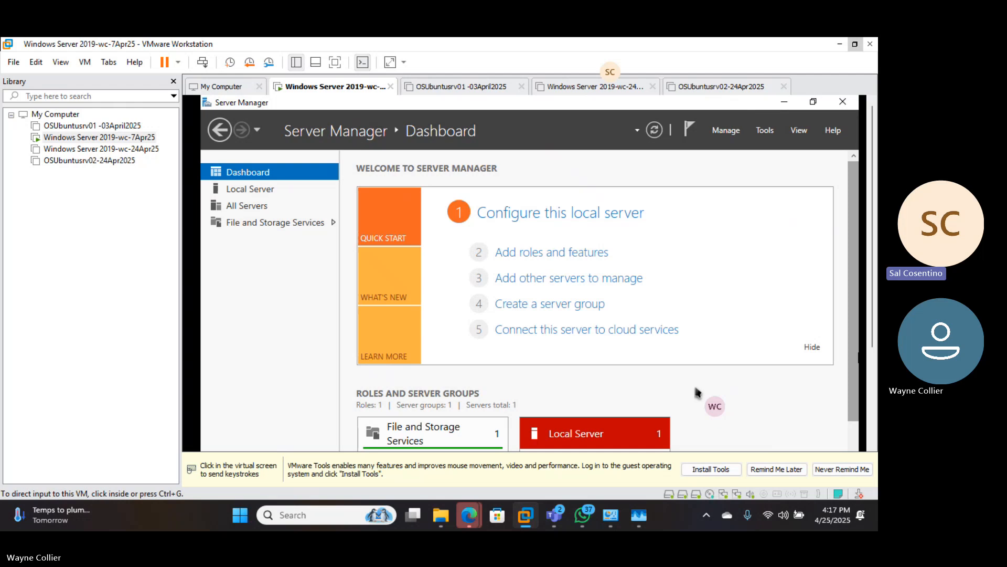
click(765, 132)
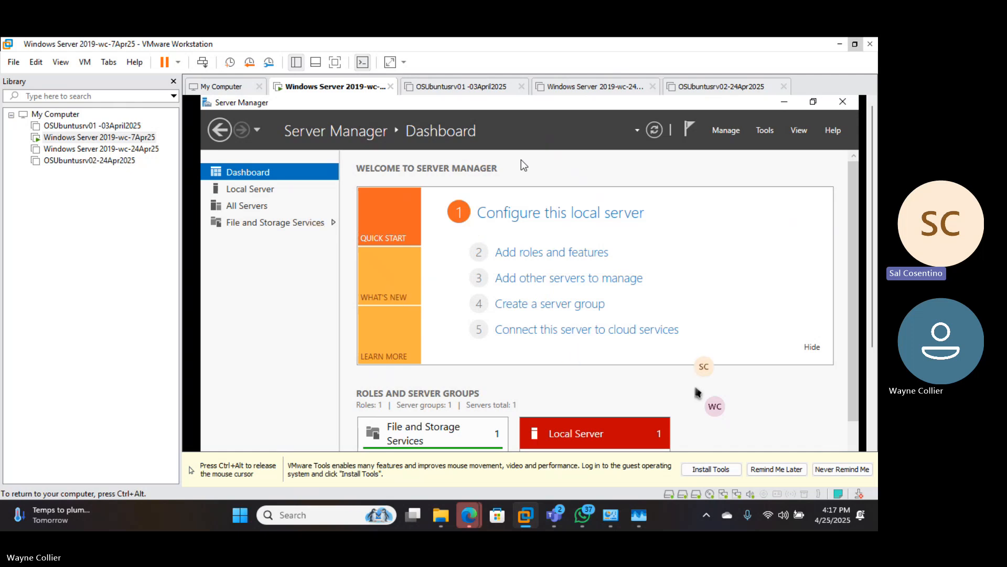
key(ctrl+alt)
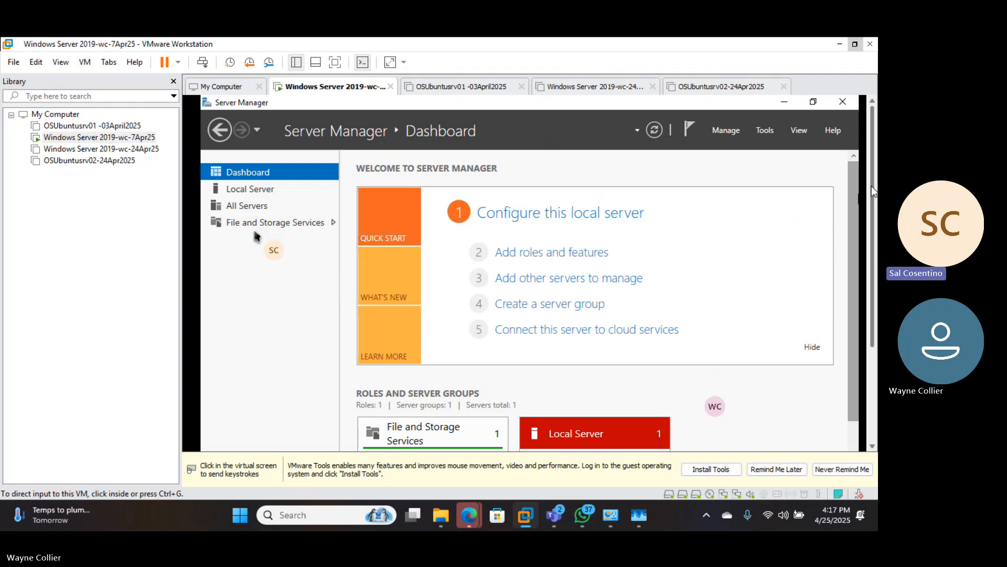
scroll(871, 184, down, 2)
drag(871, 228, 872, 263)
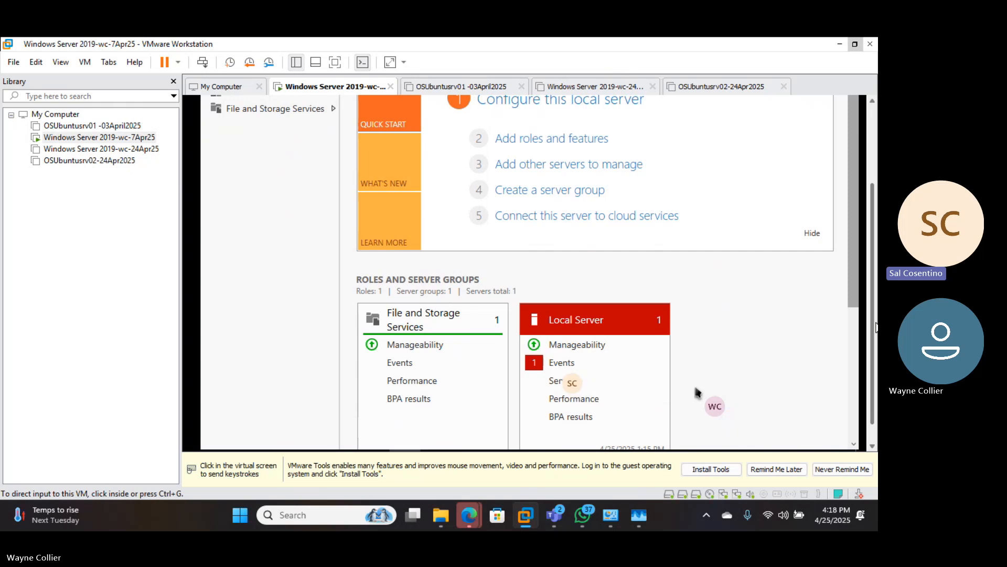
click(823, 331)
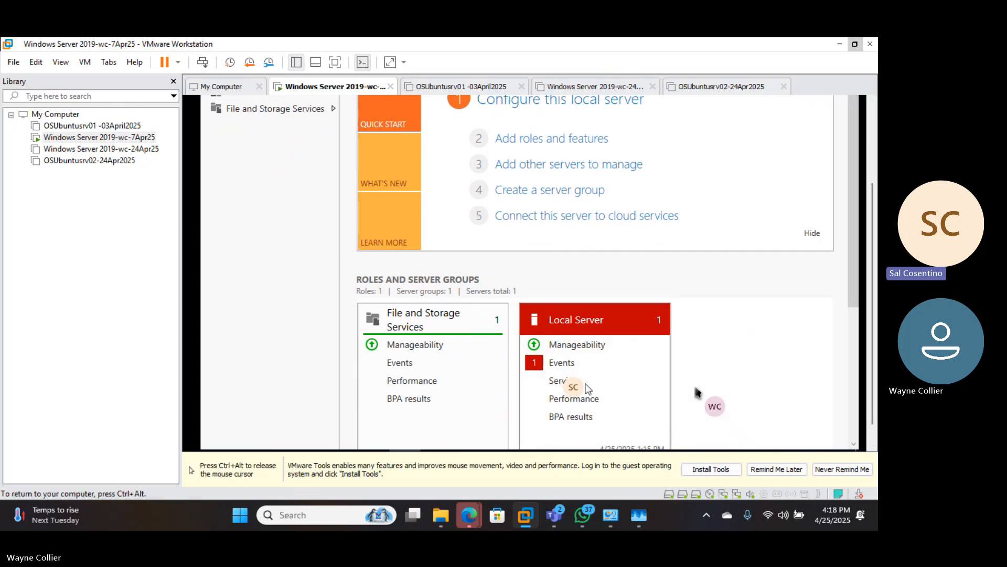
right_click(560, 382)
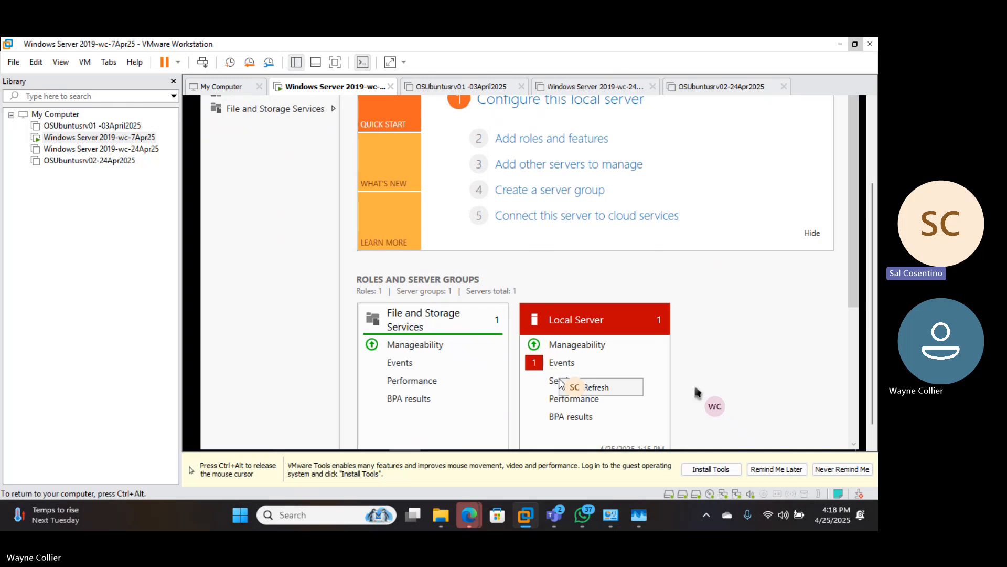
click(555, 385)
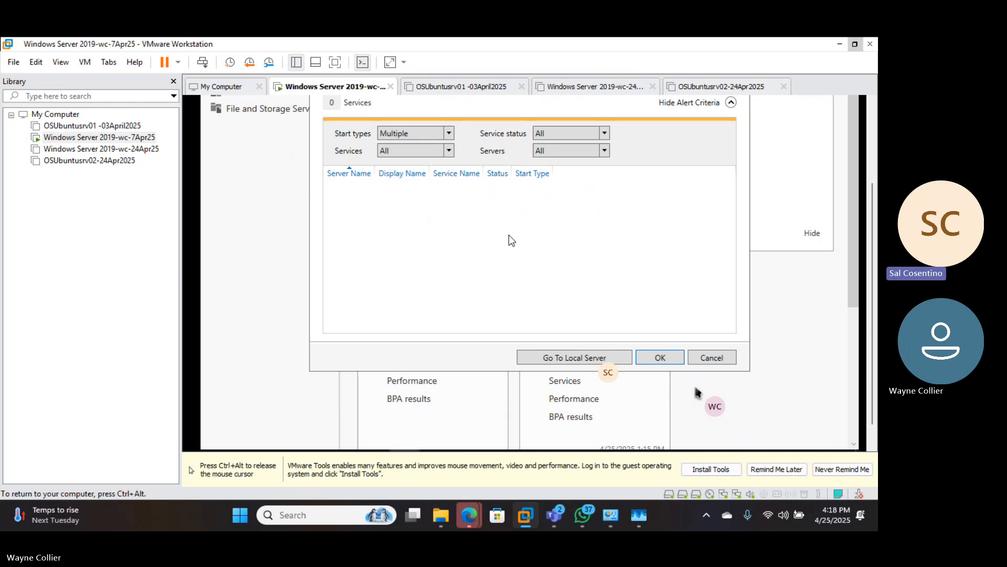
click(710, 358)
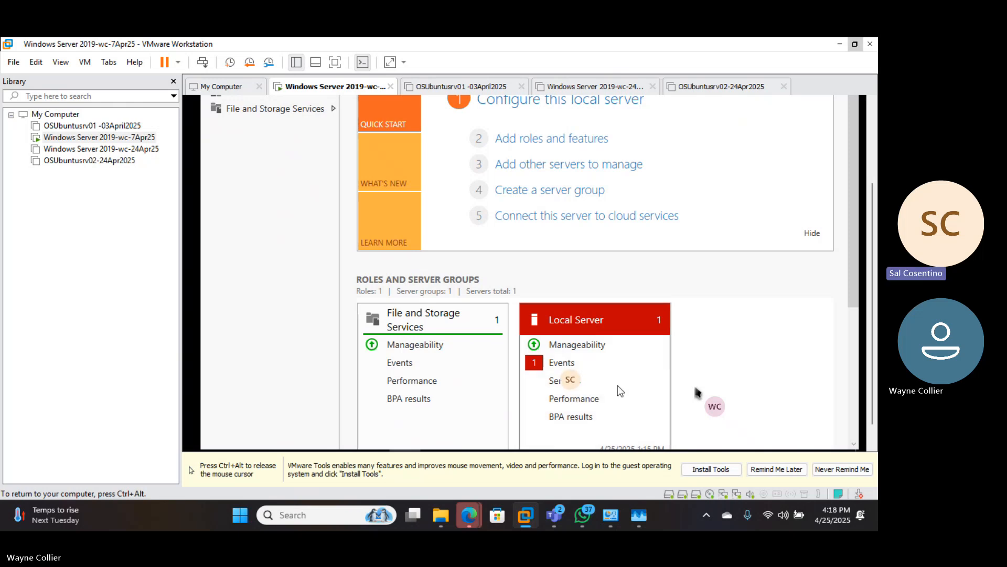
click(561, 362)
- Regain VM input and scroll Server Manager to the top to show the Local Server PROPERTIES panel
click(562, 361)
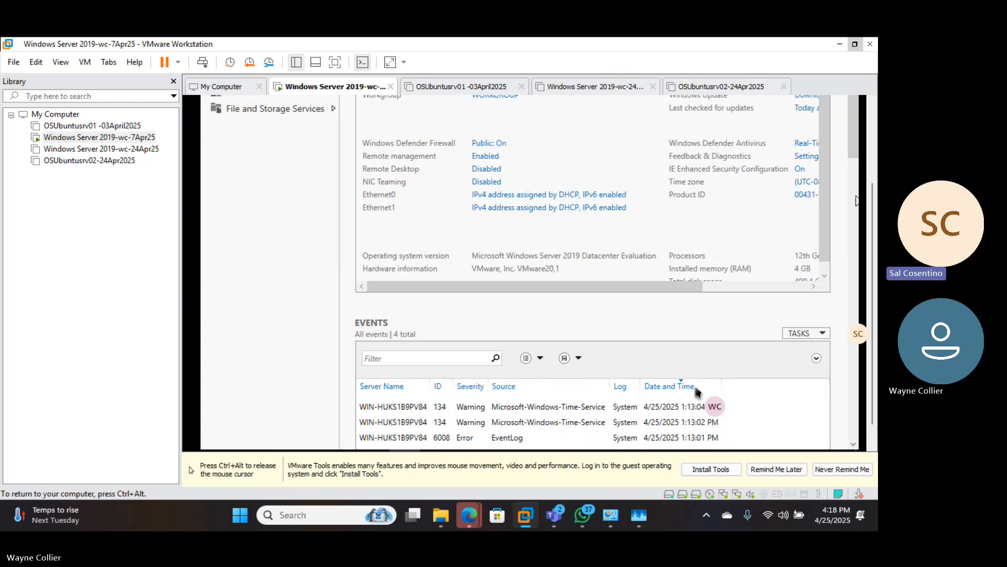
key(ctrl+alt)
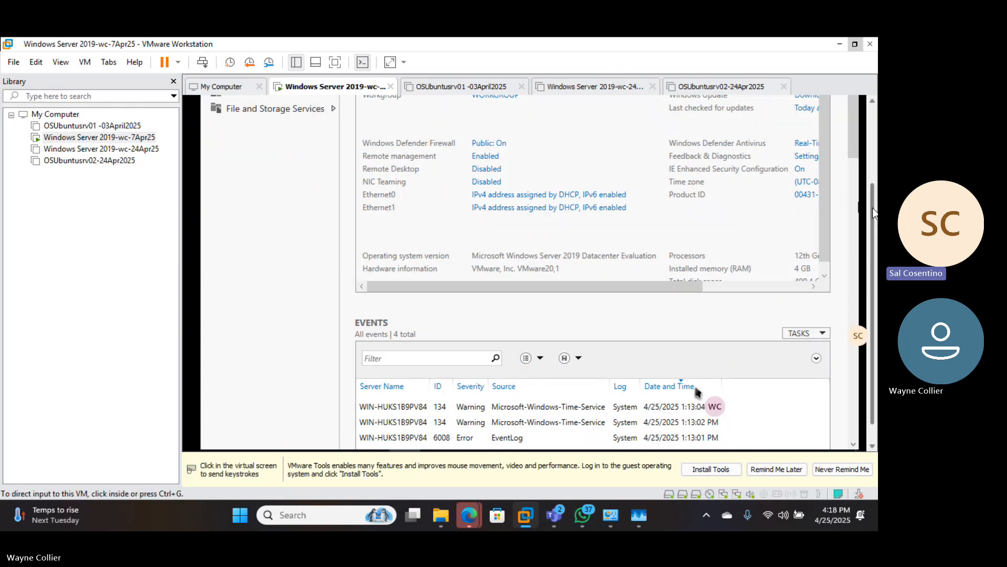
click(874, 444)
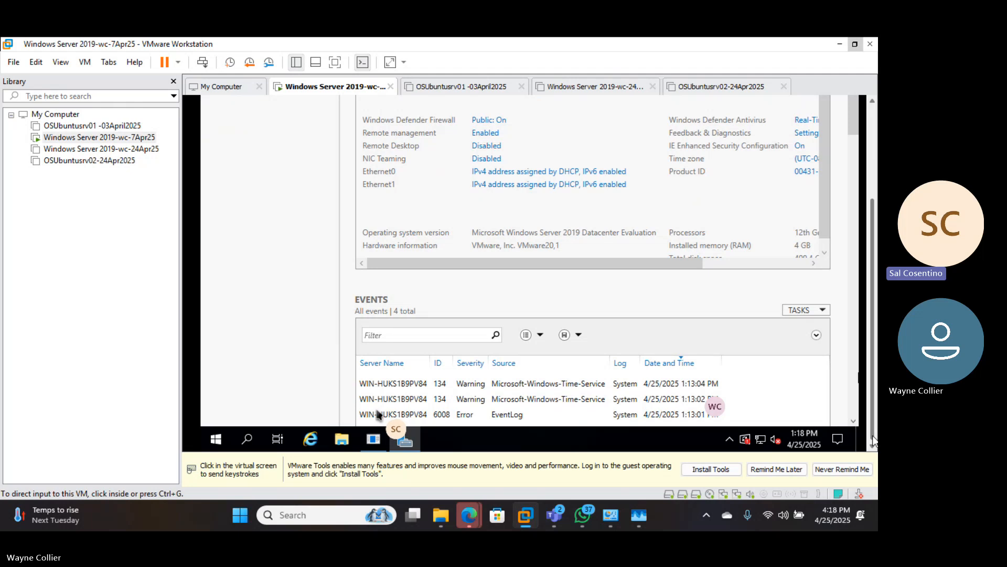
click(860, 426)
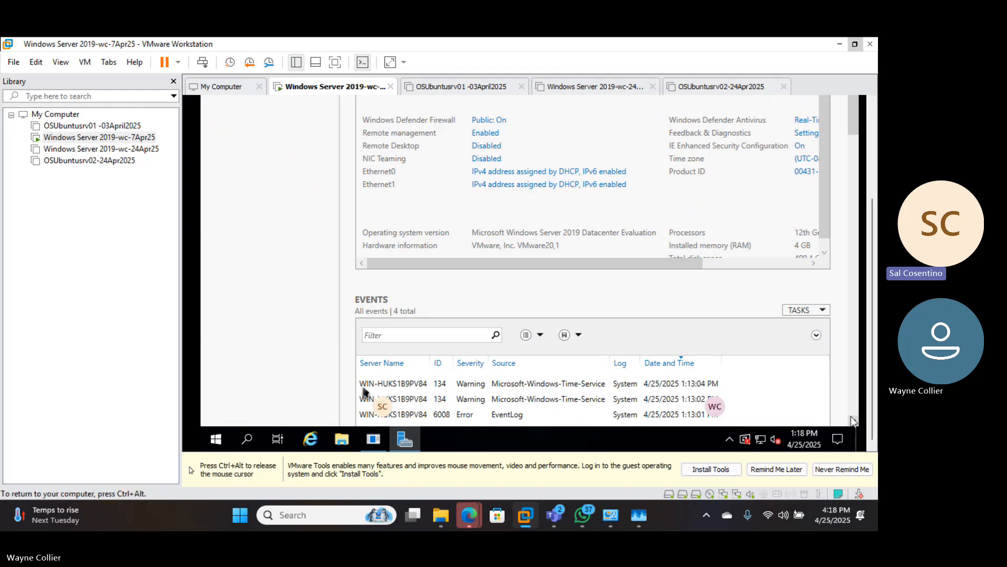
click(852, 424)
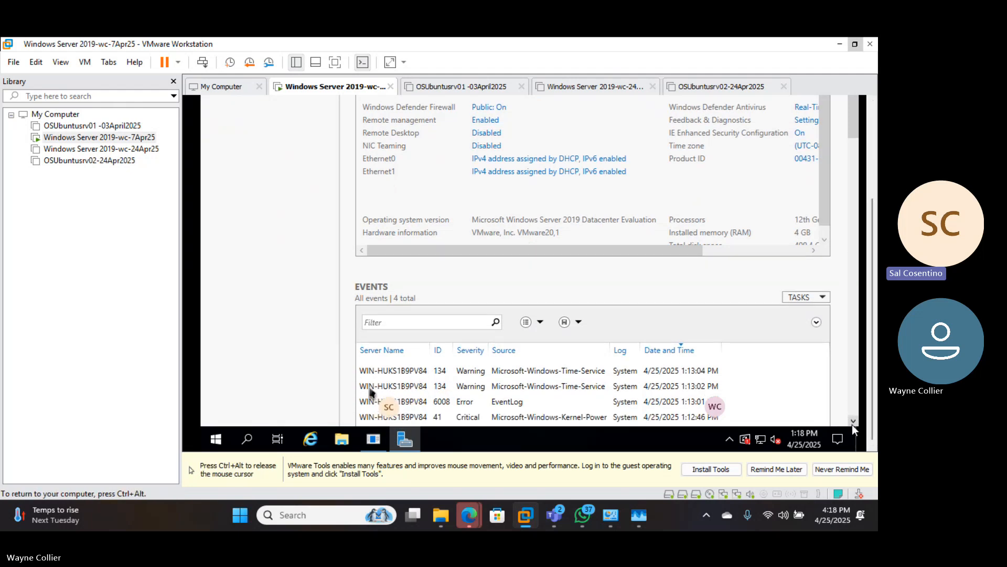
click(853, 424)
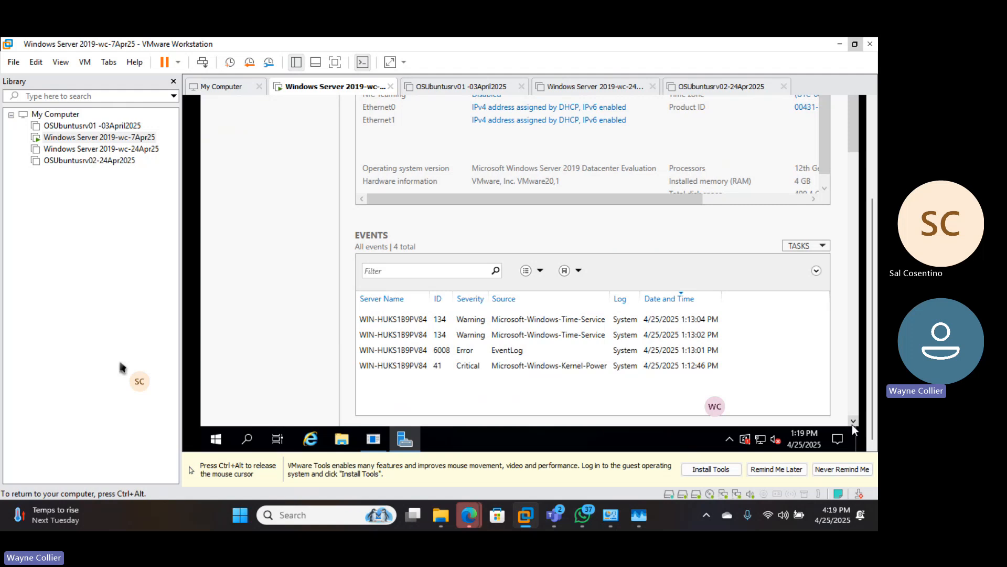
key(ctrl+alt)
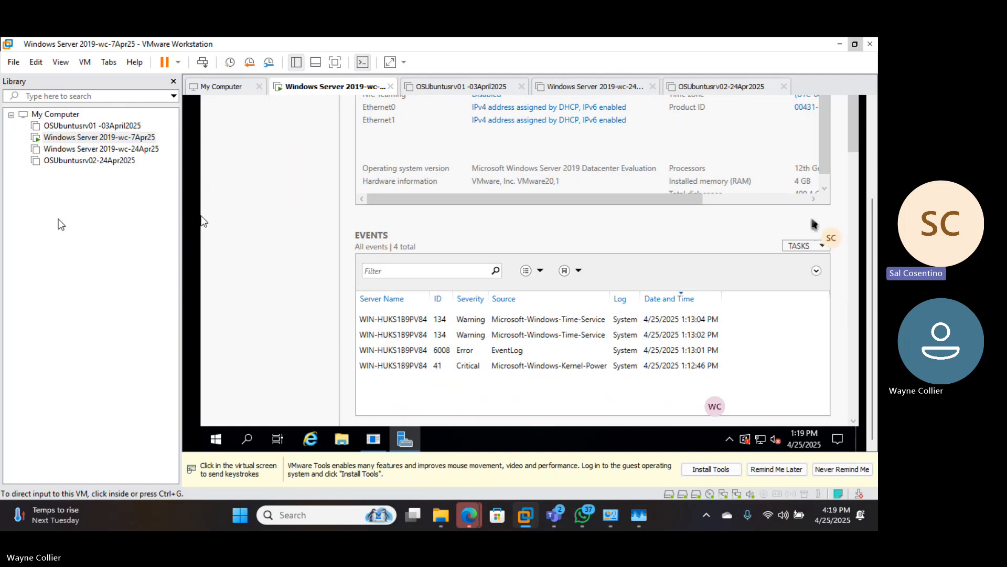
click(310, 119)
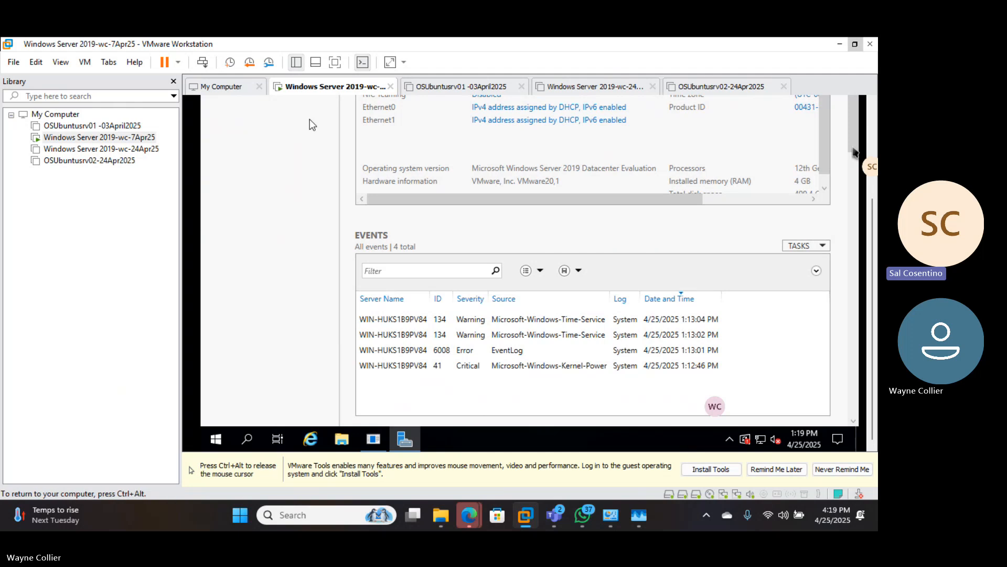
key(ctrl+alt)
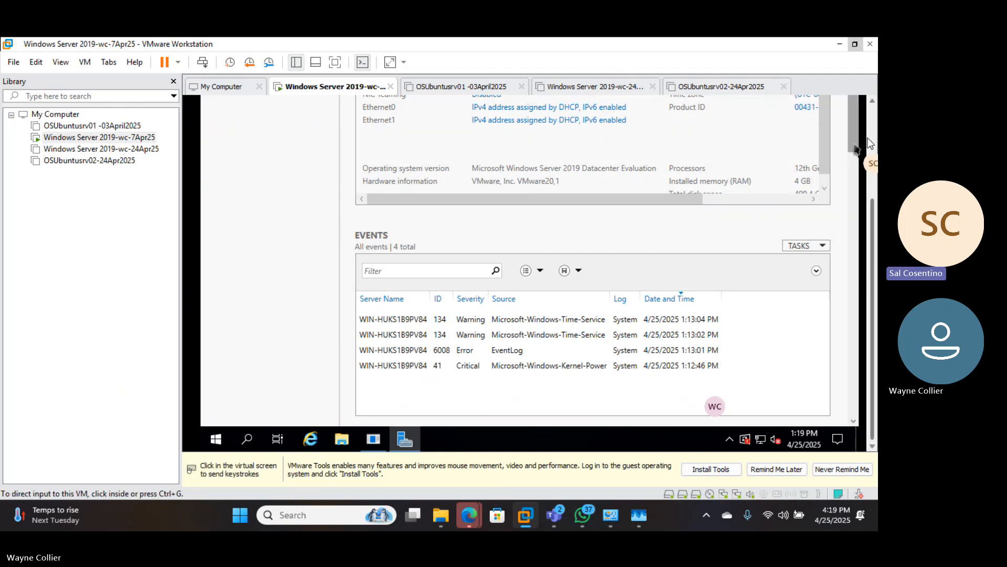
click(870, 139)
click(853, 193)
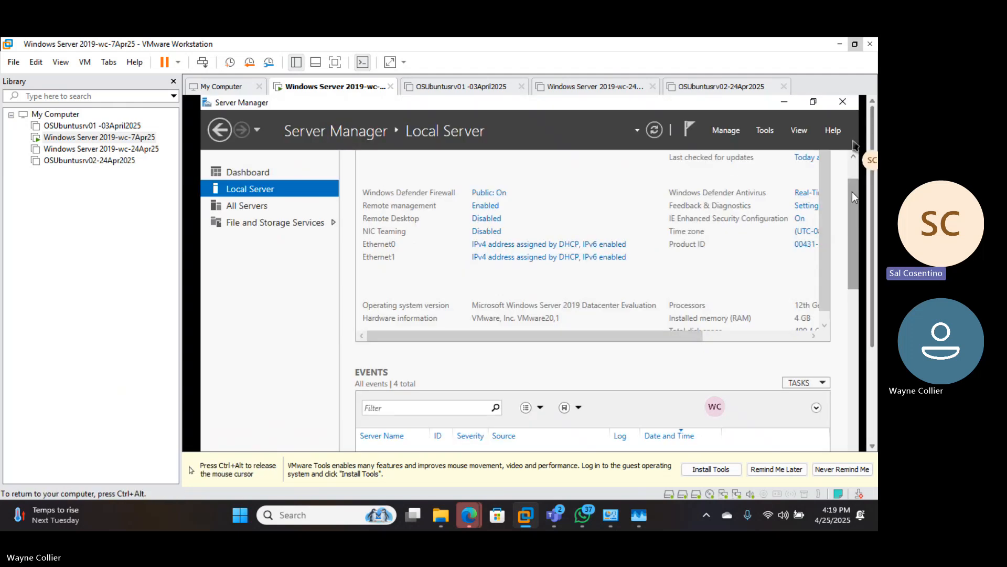
drag(855, 207, 857, 173)
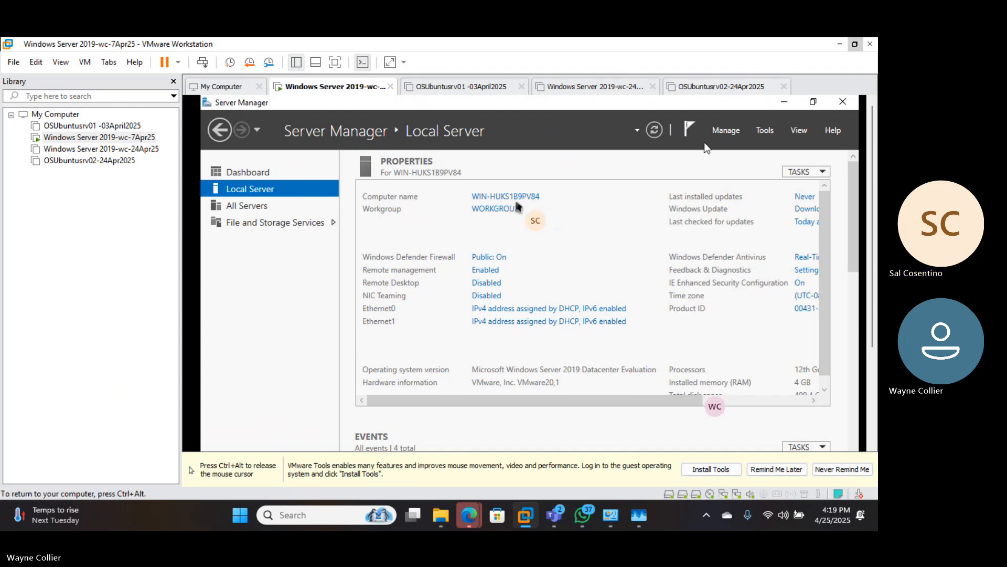
- Open System Properties for computer WIN-HUKS1B9PV84 and minimize Server Manager behind it
click(482, 197)
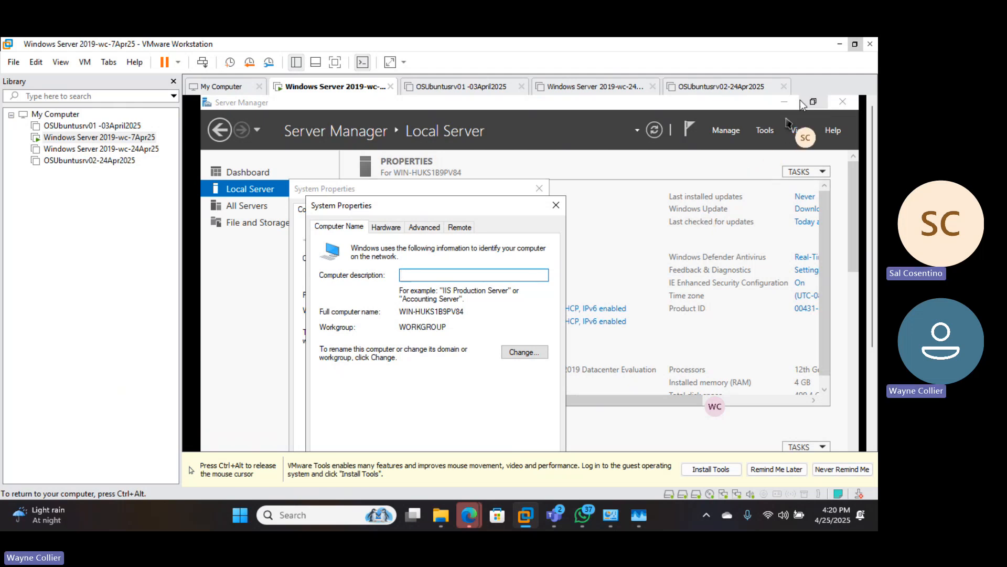
click(781, 102)
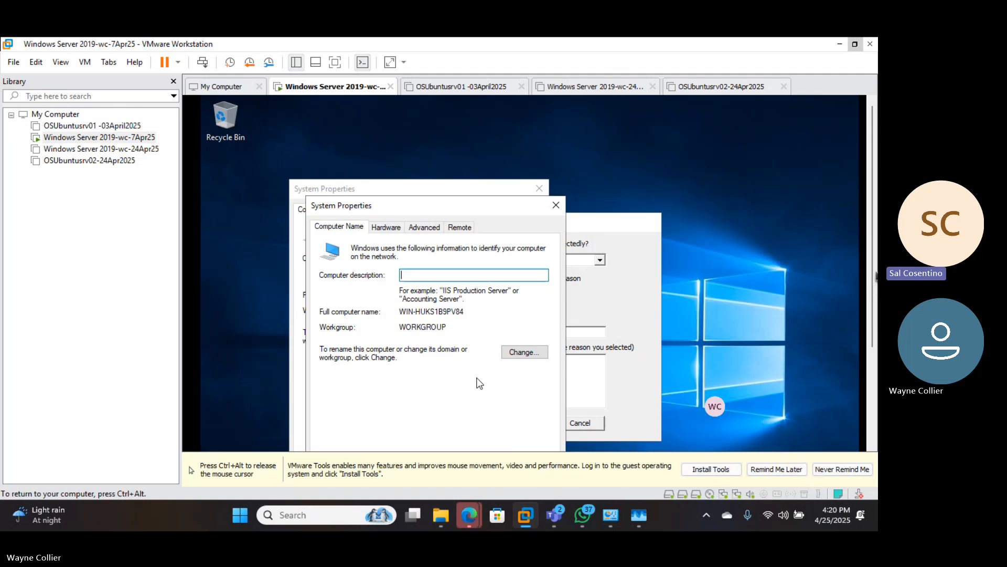
key(ctrl+alt)
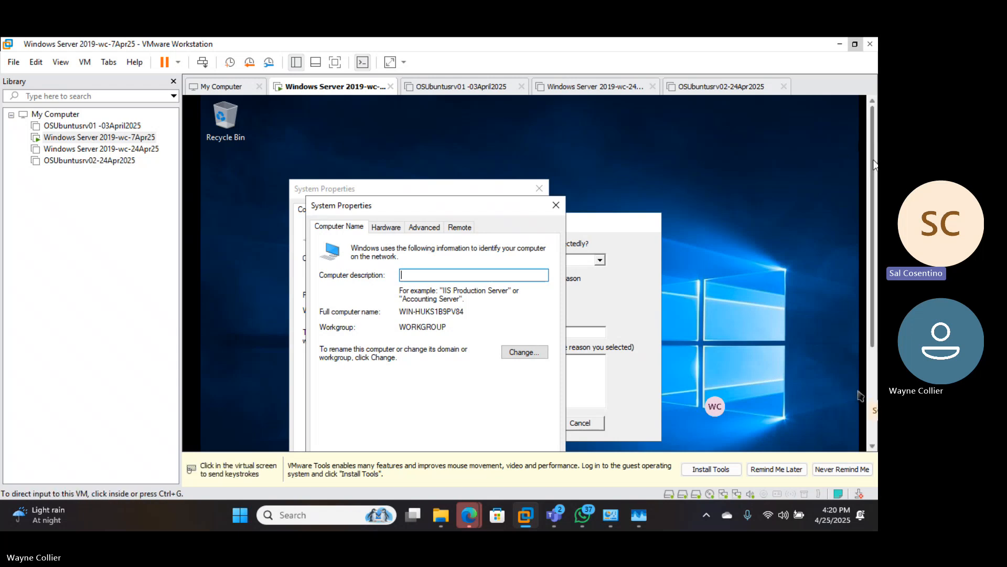
scroll(861, 396, down, 5)
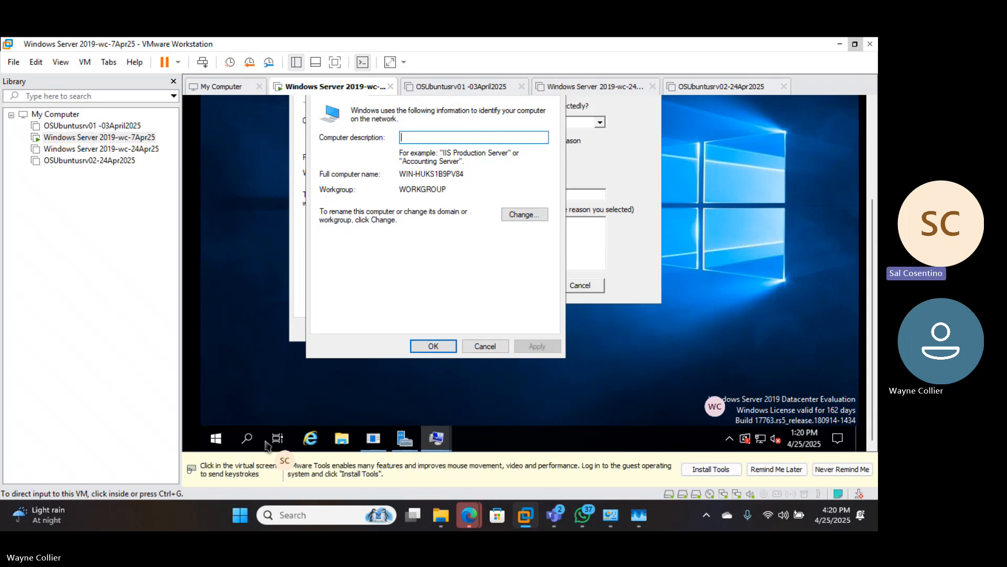
click(208, 445)
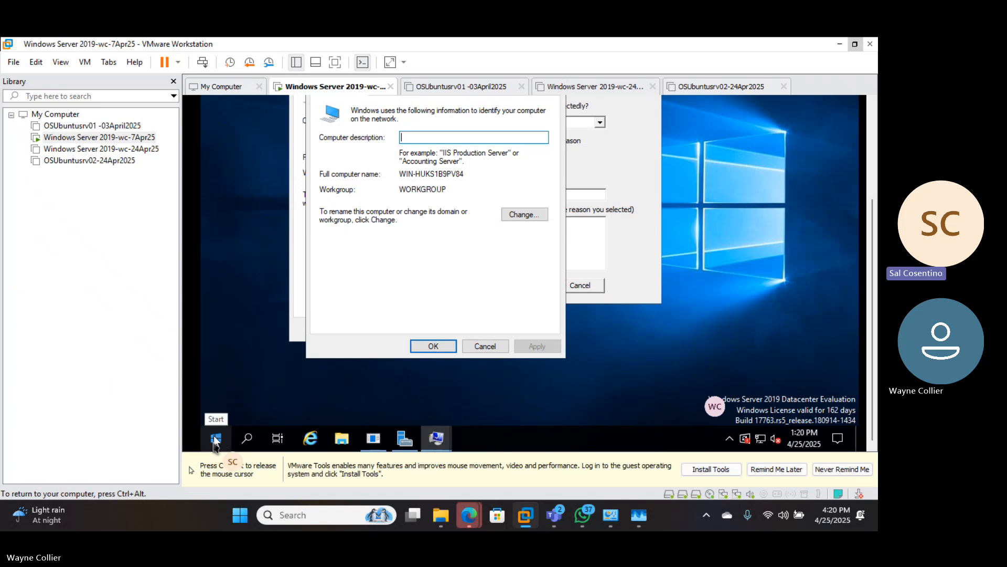
right_click(215, 439)
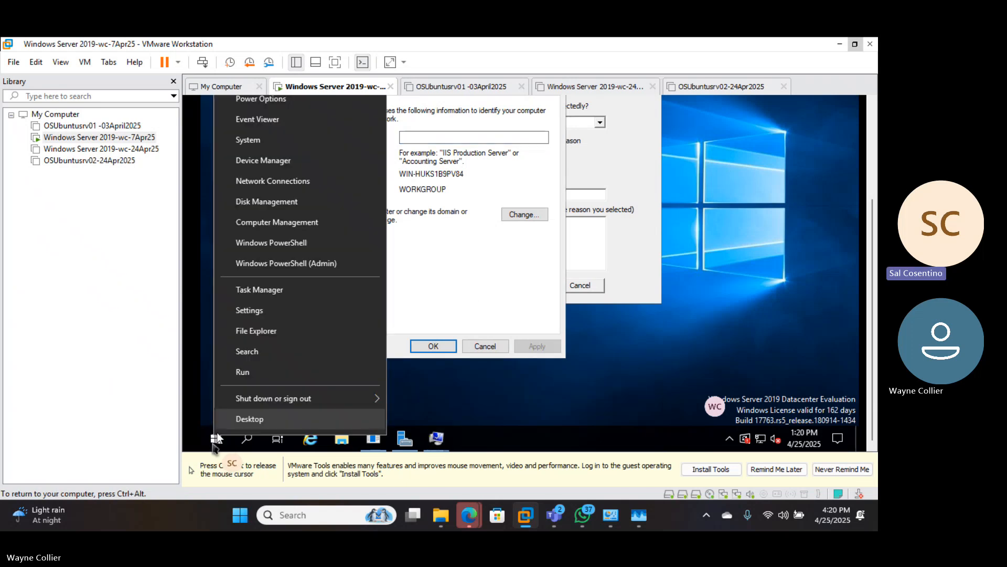
click(255, 371)
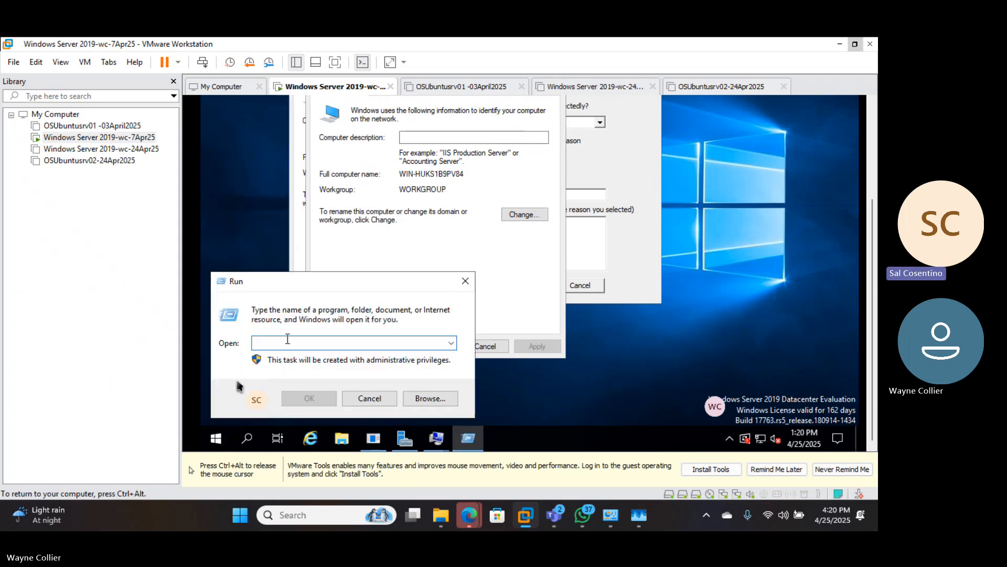
text(sys)
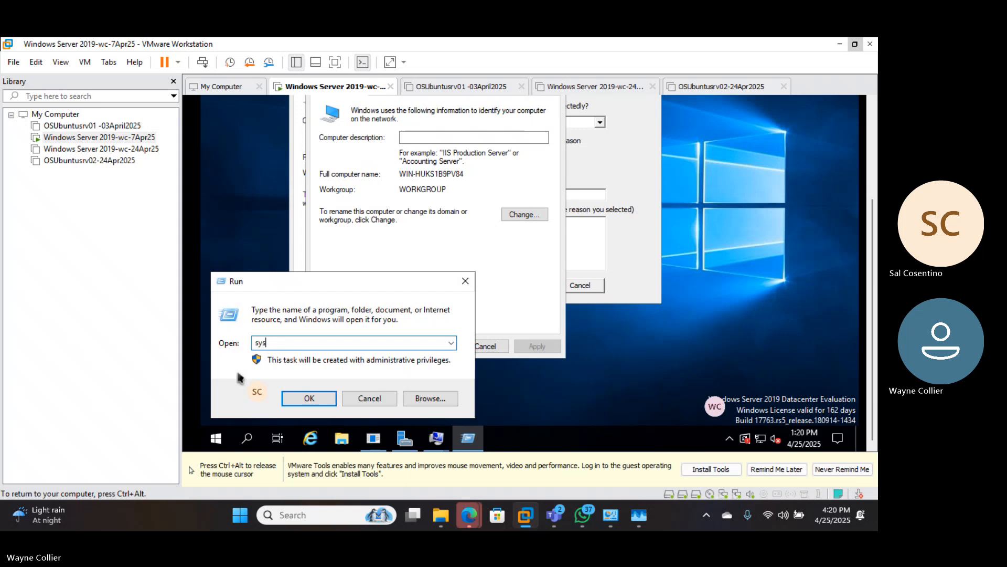
text(dn)
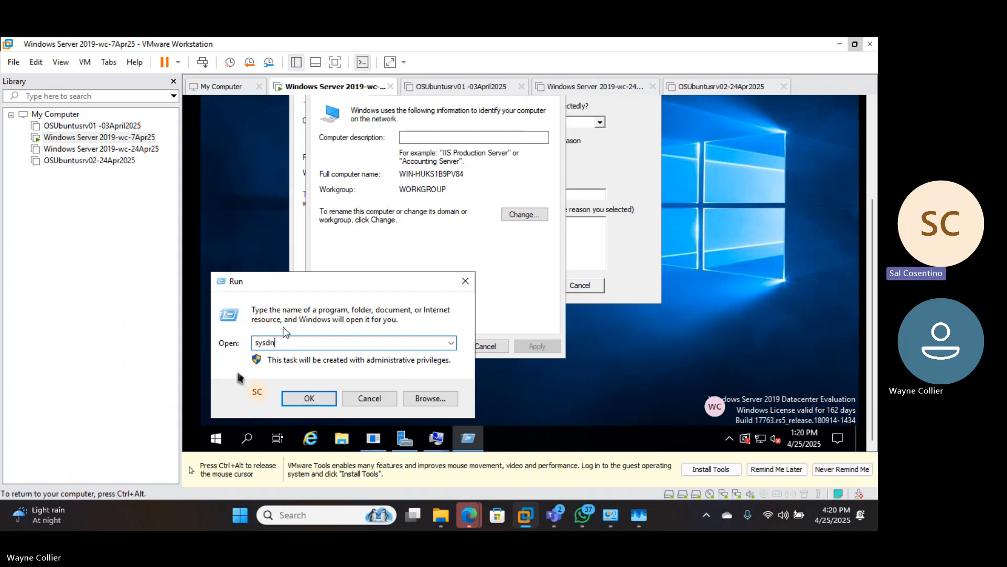
key(BackSpace)
text(pl)
key(BackSpace)
key(BackSpace)
key(BackSpace)
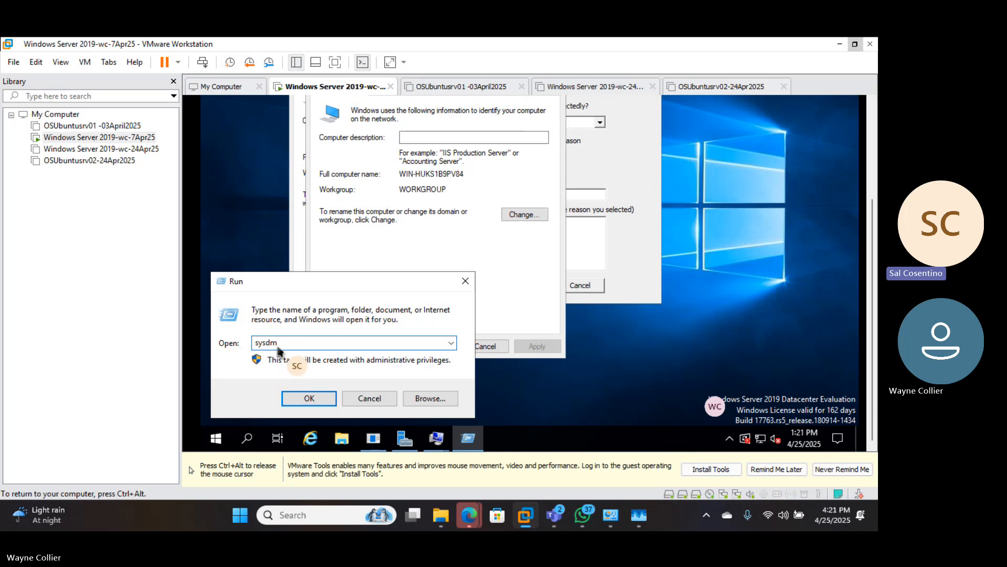
text(.)
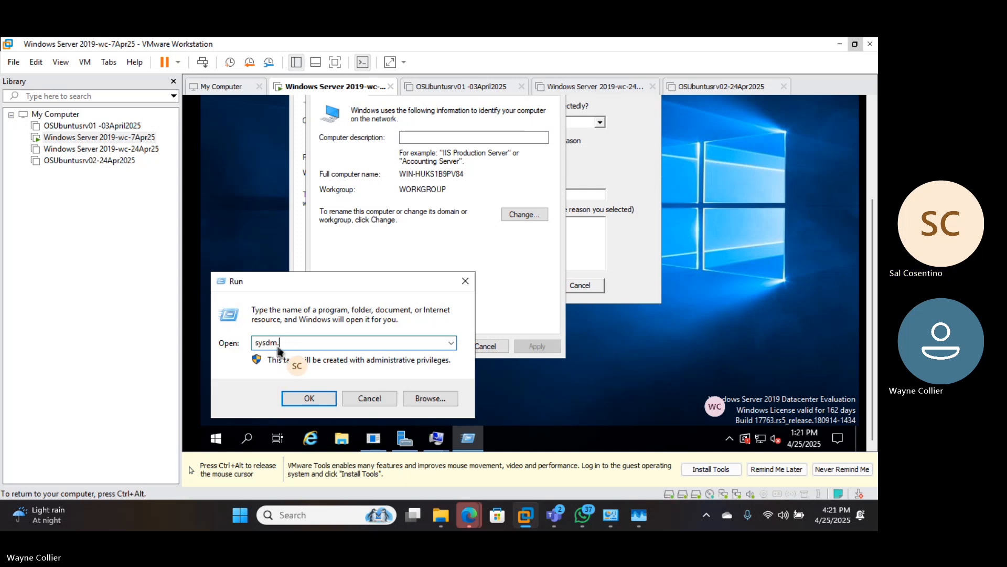
text(cpl)
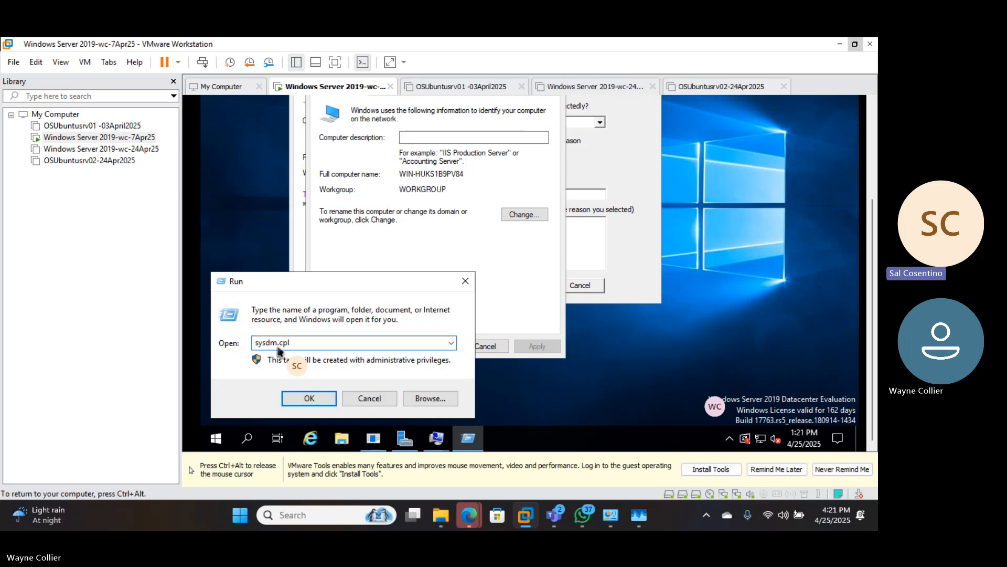
click(308, 399)
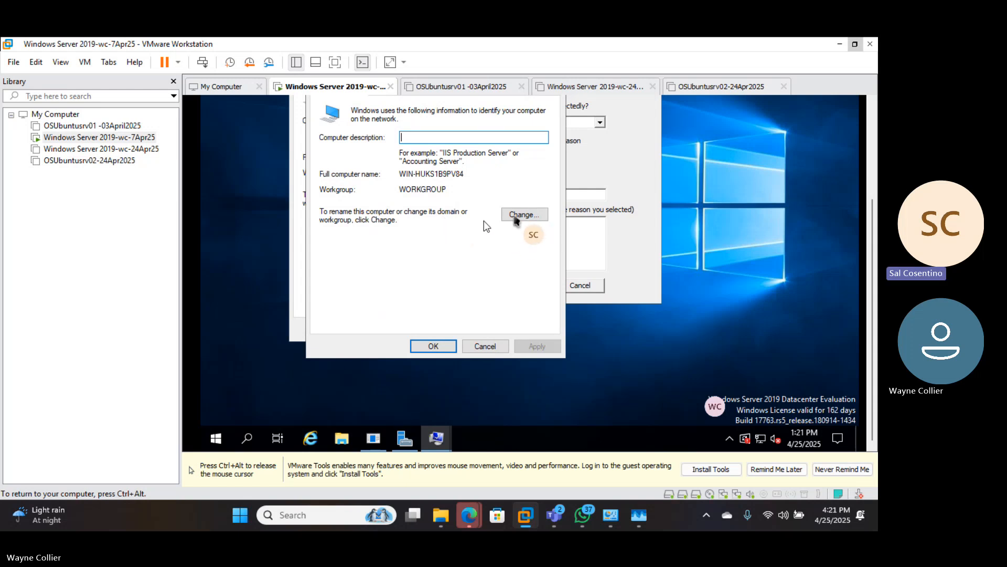
- Open the rename dialog and retype the computer name through WAYNEWIN variants to WAYNEWINDOM
click(519, 216)
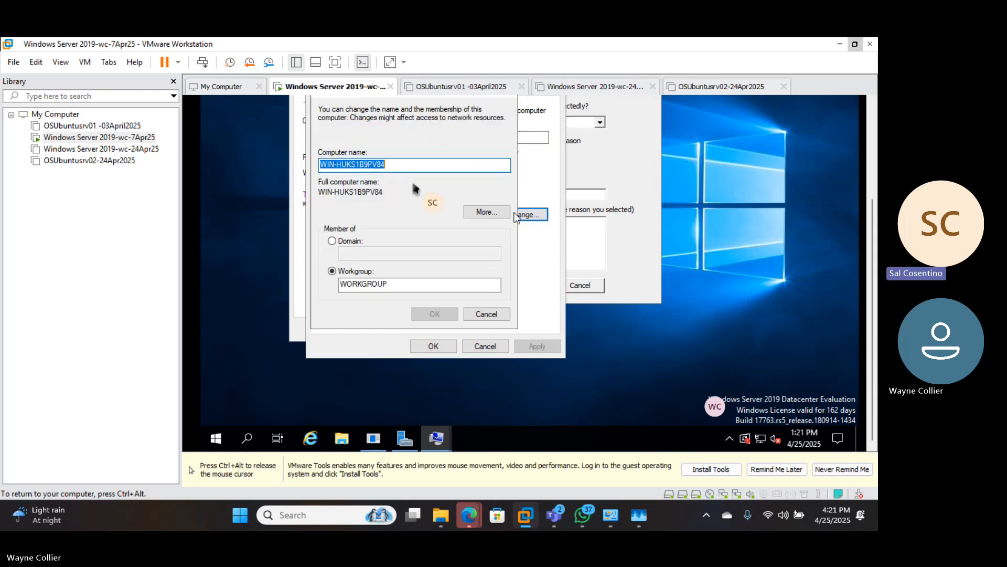
click(407, 166)
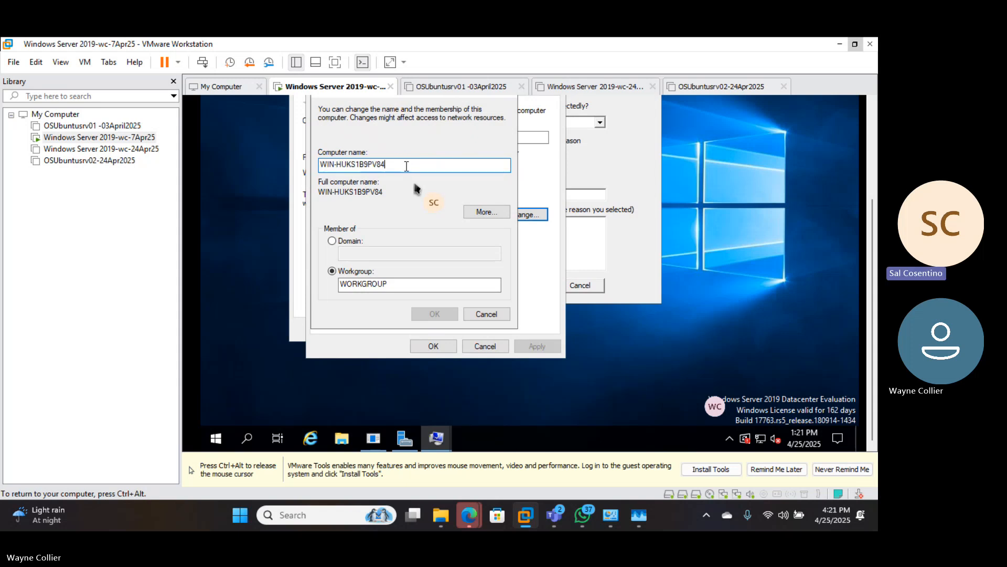
key(BackSpace)
key(BackSpace)
key(BackSpace)
key(BackSpace)
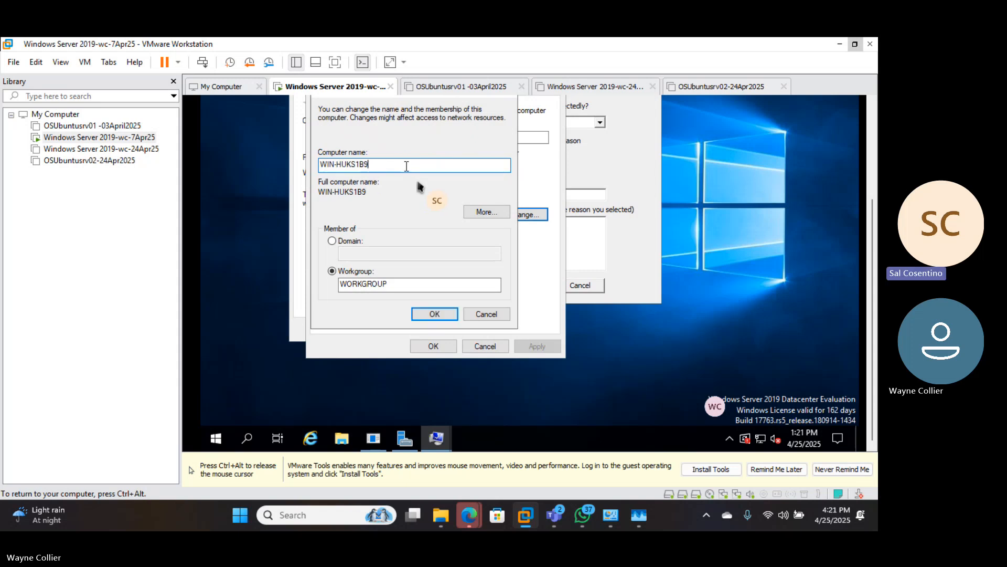
key(BackSpace)
key(BackSpace)
key(BackSpace)
key(BackSpace)
key(BackSpace)
key(BackSpace)
key(BackSpace)
key(BackSpace)
key(BackSpace)
key(BackSpace)
key(BackSpace)
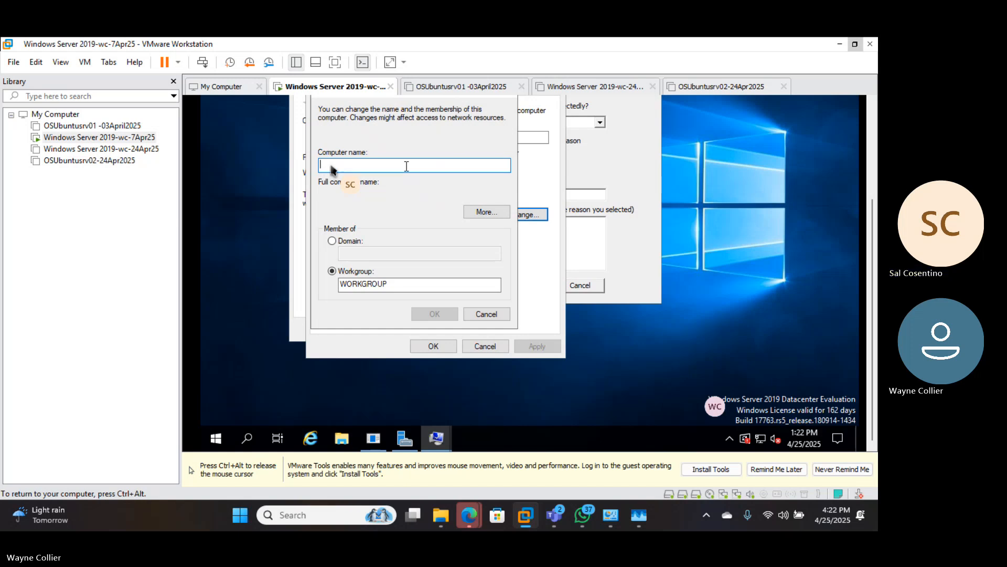
text(Wa)
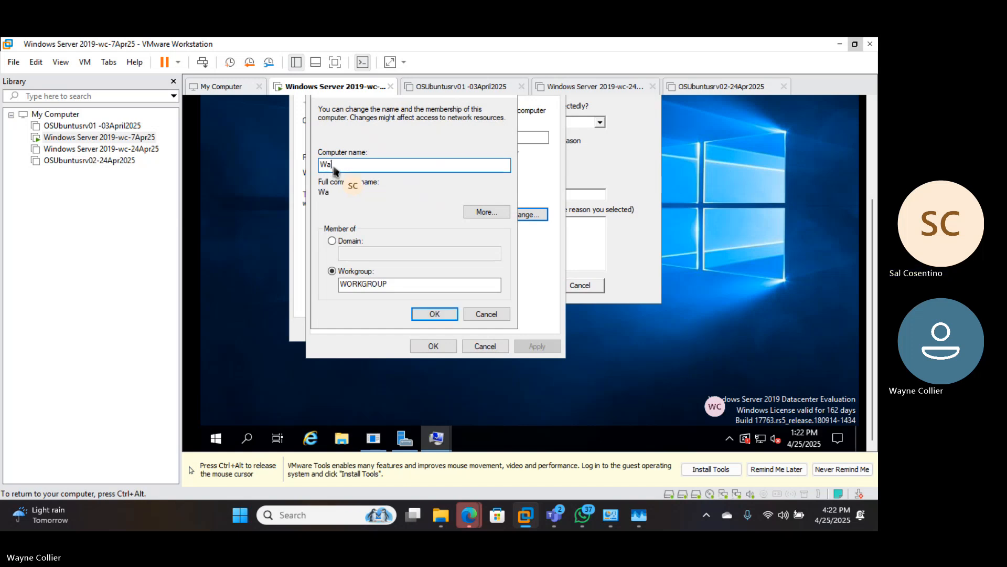
text(yne)
text(Win)
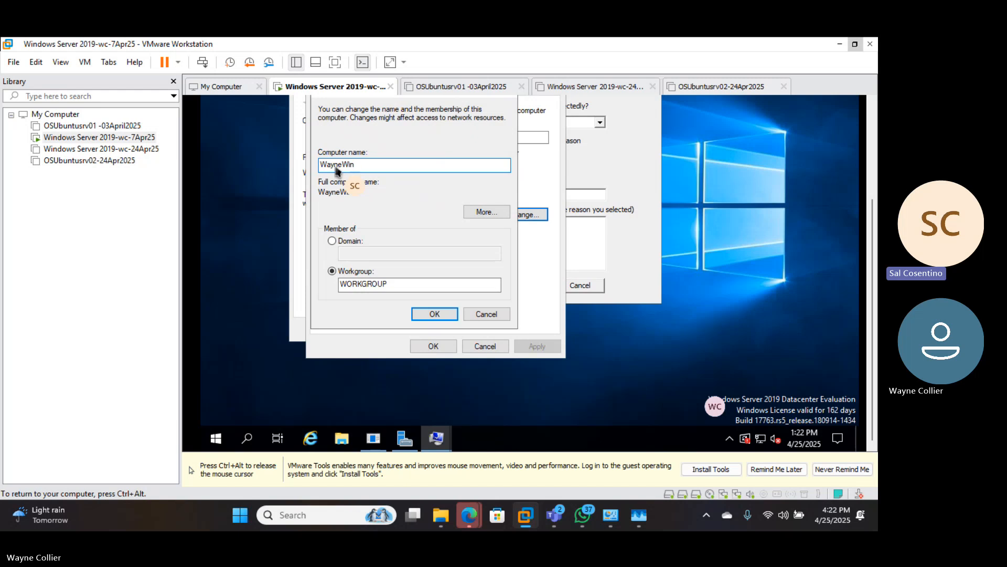
key(BackSpace)
key(BackSpace)
text(IN)
key(BackSpace)
key(BackSpace)
key(BackSpace)
key(BackSpace)
key(BackSpace)
key(BackSpace)
key(BackSpace)
key(BackSpace)
text(WA)
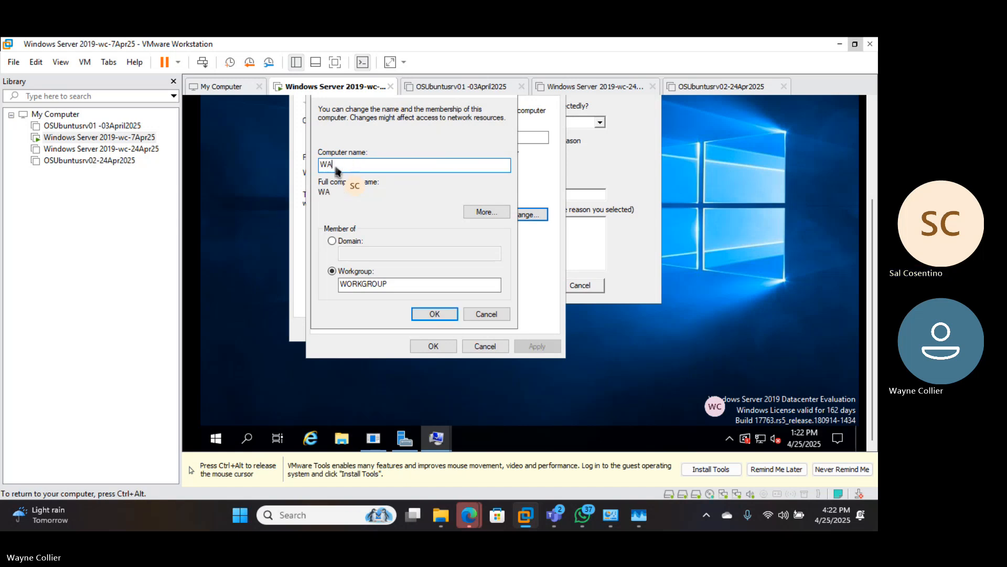
text(YNEWI)
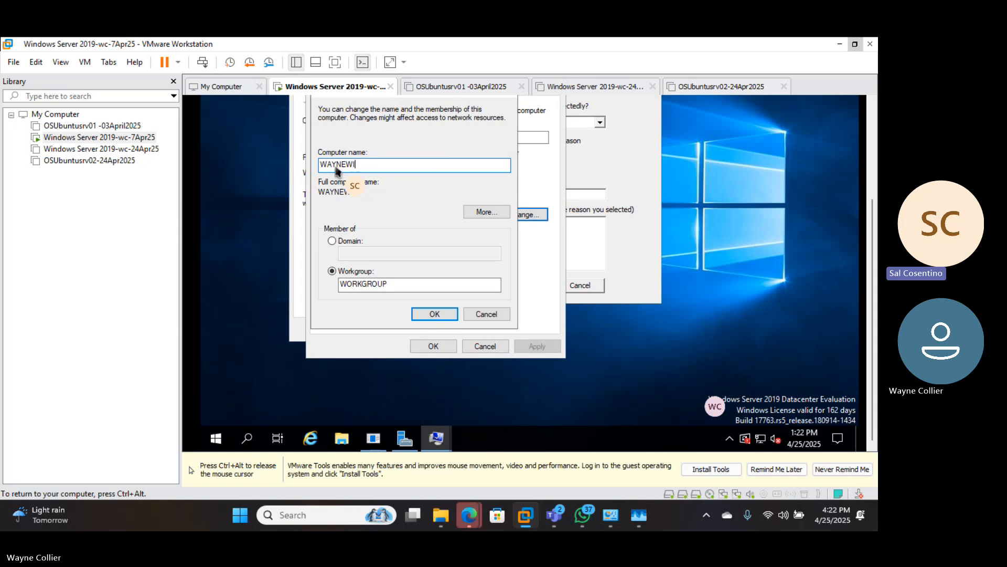
text(NSV)
key(BackSpace)
text(ERVER)
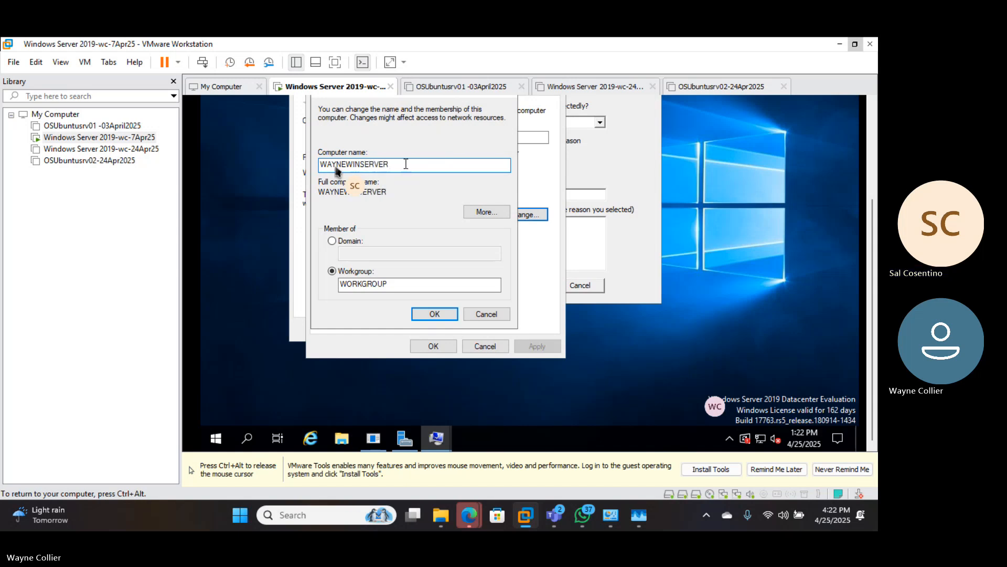
key(BackSpace)
key(BackSpace)
key(BackSpace)
key(BackSpace)
key(BackSpace)
key(BackSpace)
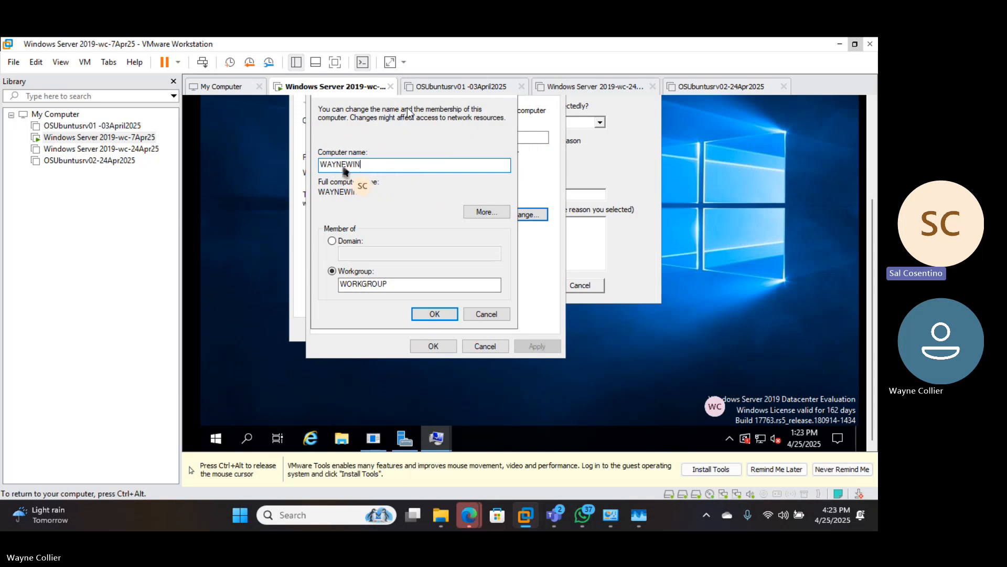
text(DOM)
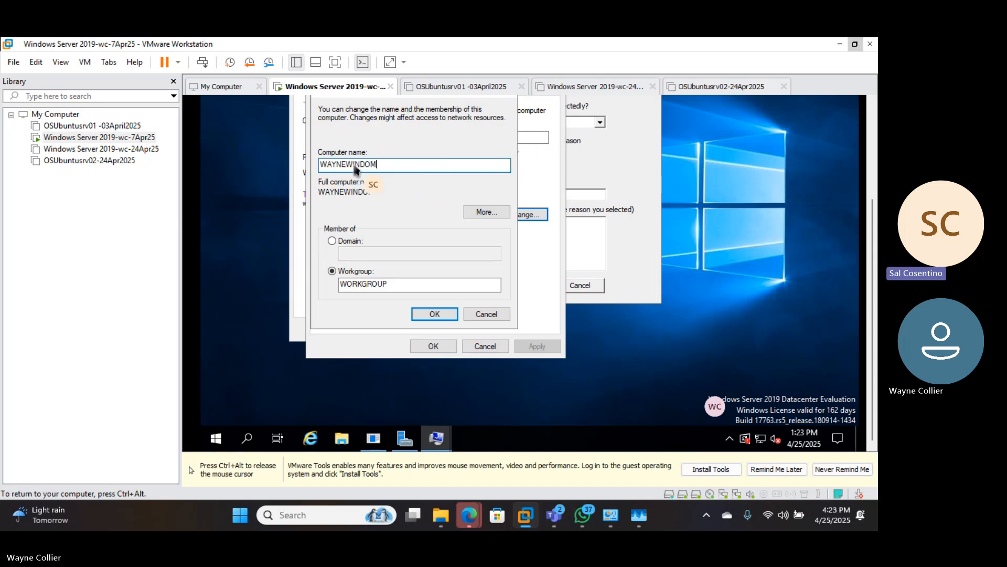
- Edit the computer name from WAYNEWINDOM to WWS_DC
key(ctrl+alt)
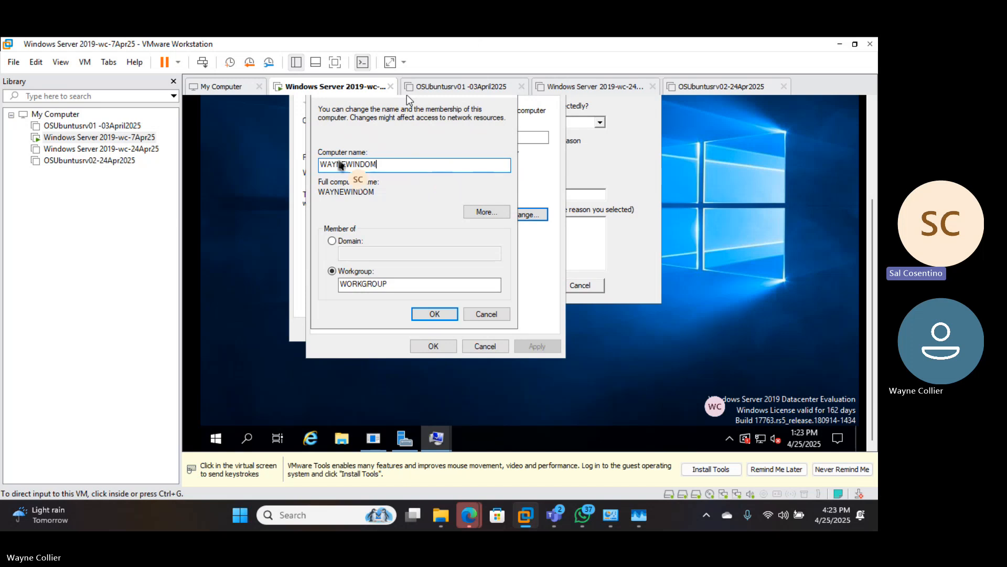
click(379, 153)
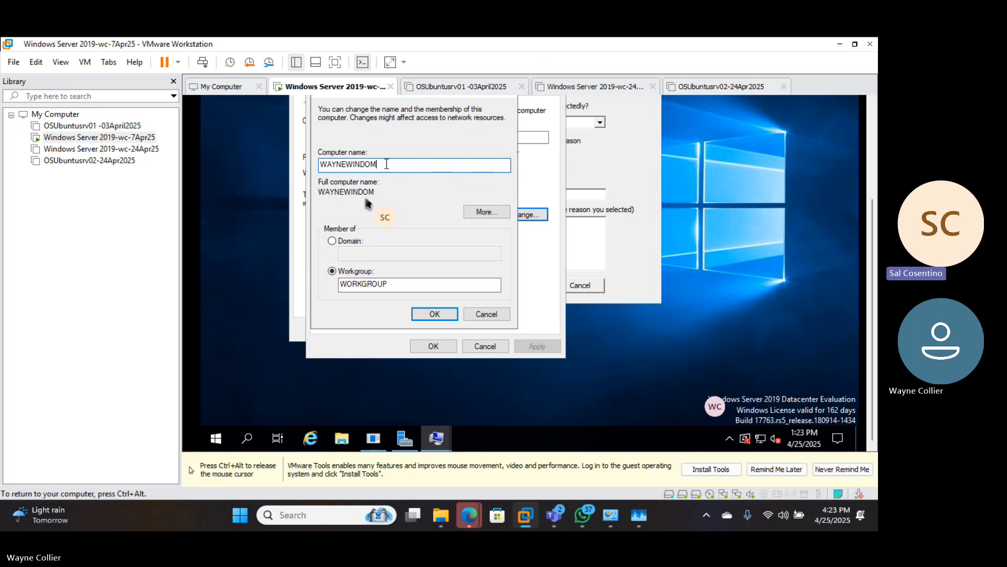
key(BackSpace)
key(BackSpace)
key(BackSpace)
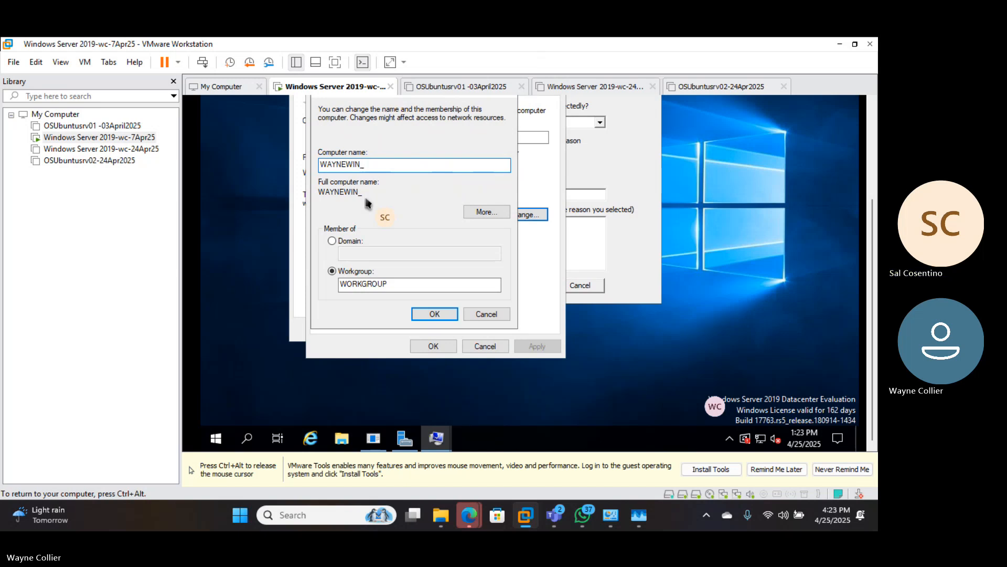
text(DC)
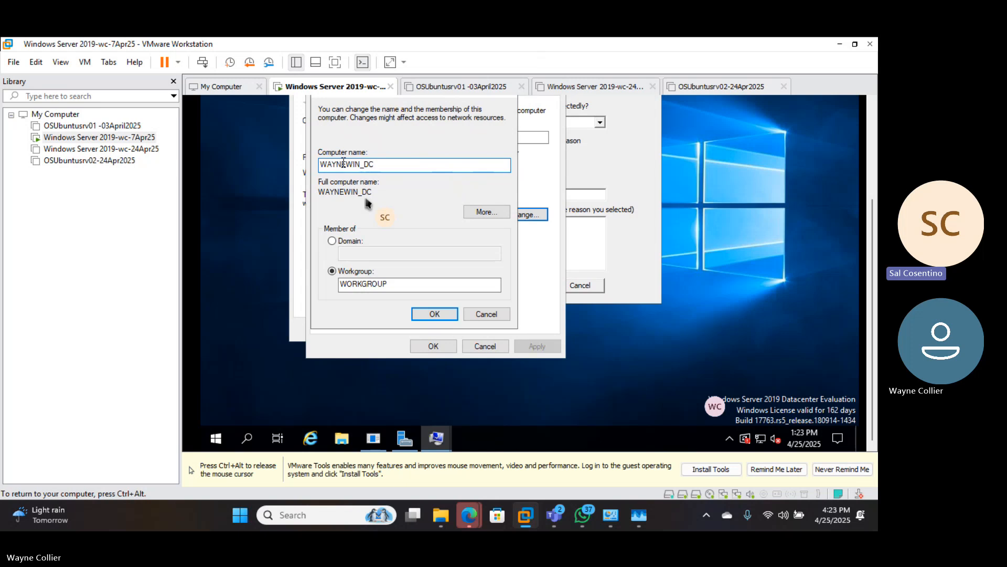
click(361, 164)
key(BackSpace)
key(BackSpace)
key(BackSpace)
key(BackSpace)
key(BackSpace)
key(BackSpace)
key(BackSpace)
key(BackSpace)
text(WWS)
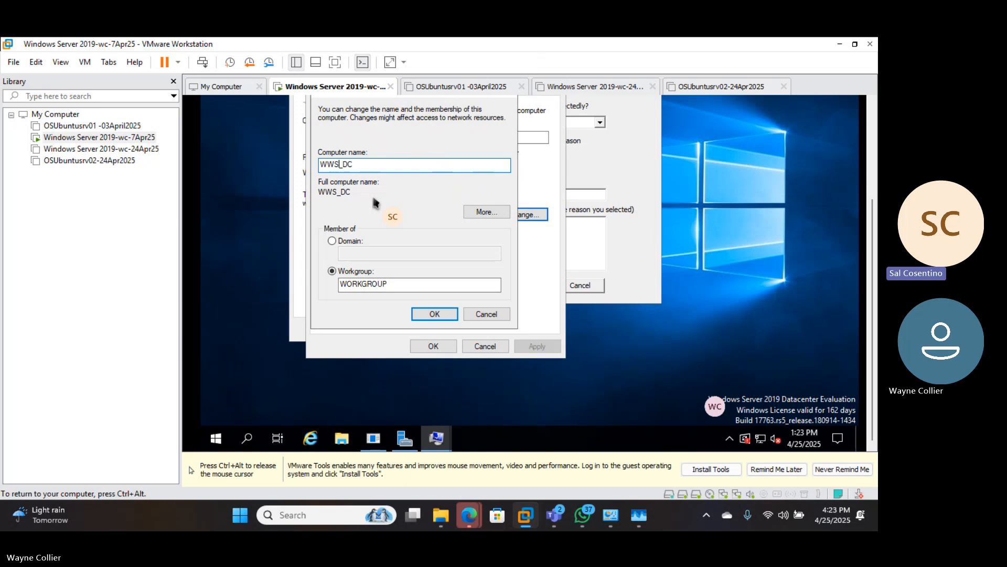
- Drop the underscore and extend the name to WWSDC125APR25
key(Delete)
click(361, 167)
text(1)
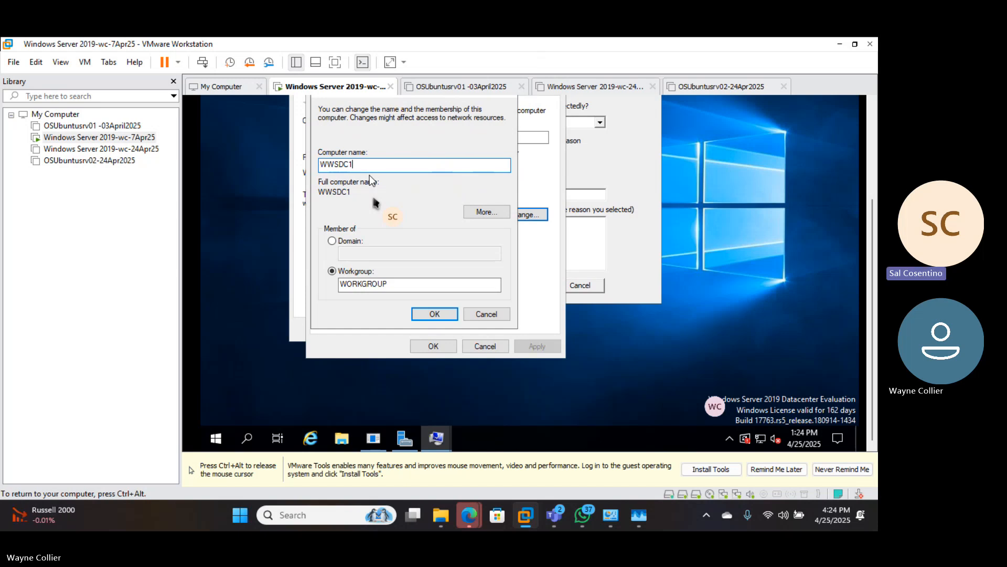
text(25APR)
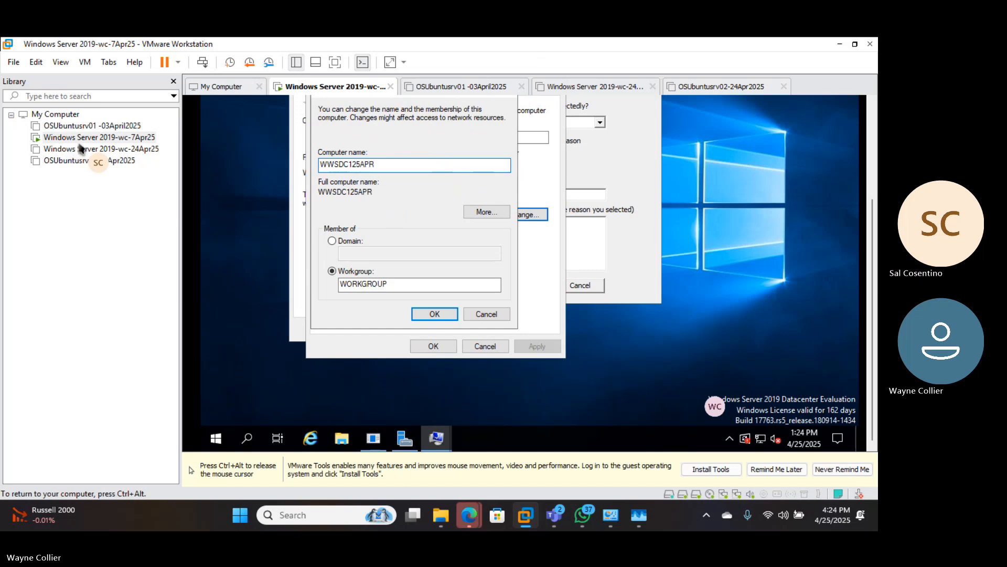
text(25)
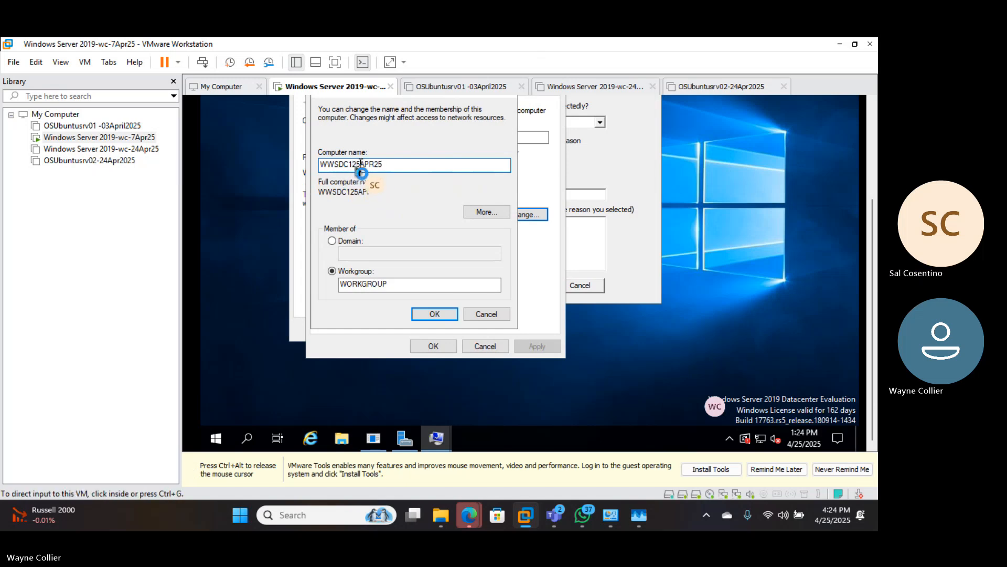
- Insert a hyphen after WWSDC1 and 20 into the year, giving WWSDC1-25APR2025
click(360, 165)
text(-)
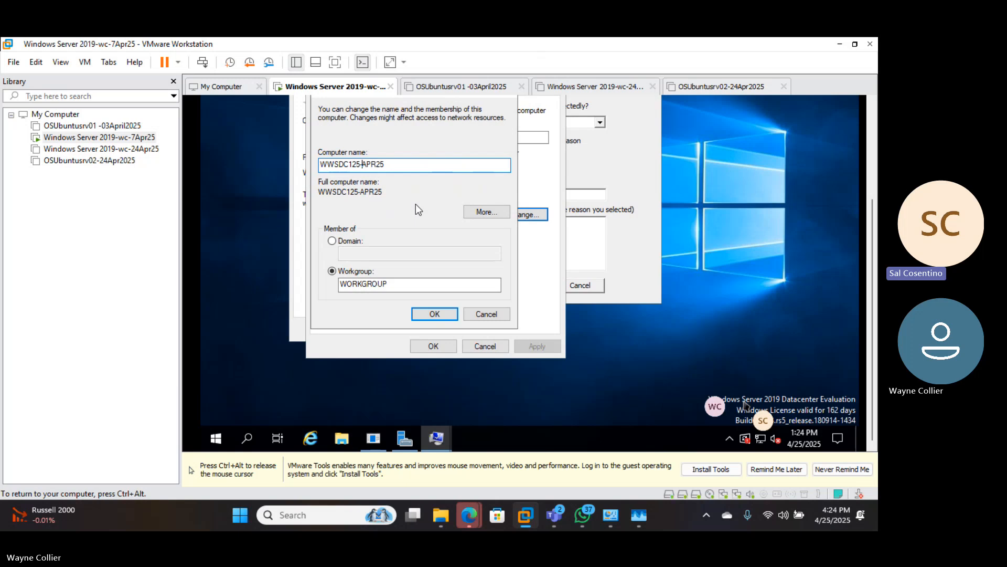
key(BackSpace)
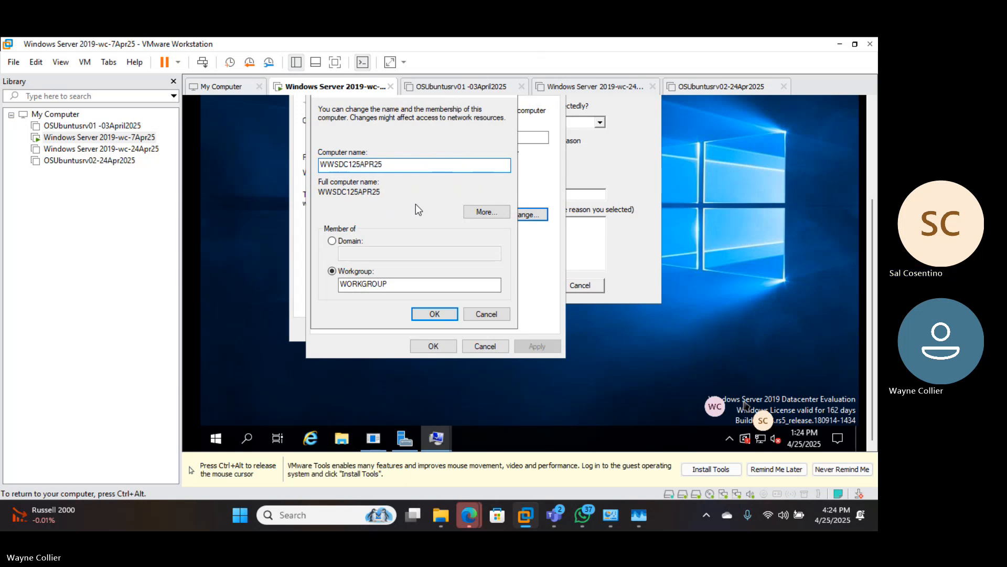
key(Left)
key(Left)
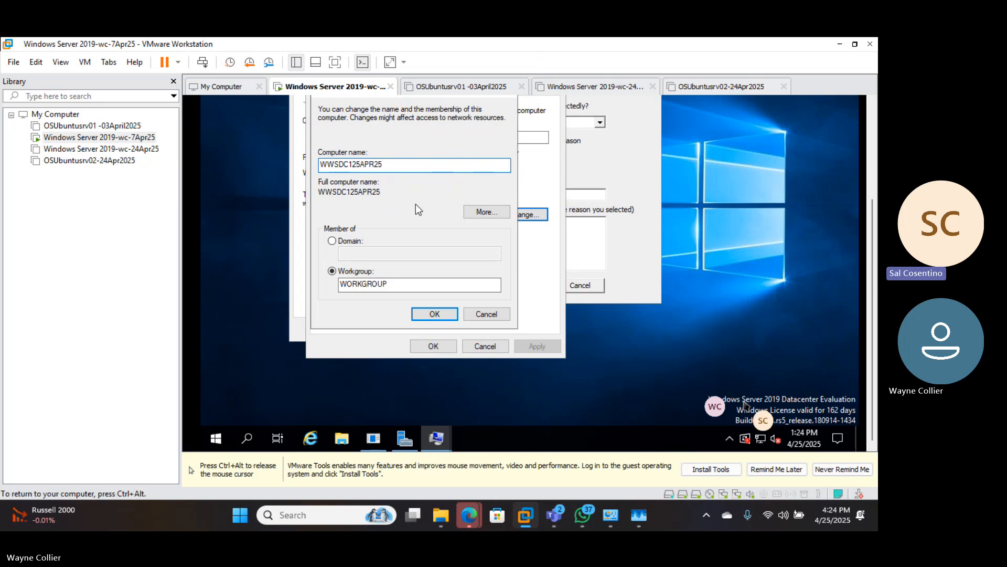
text(=/)
key(BackSpace)
key(BackSpace)
text(-)
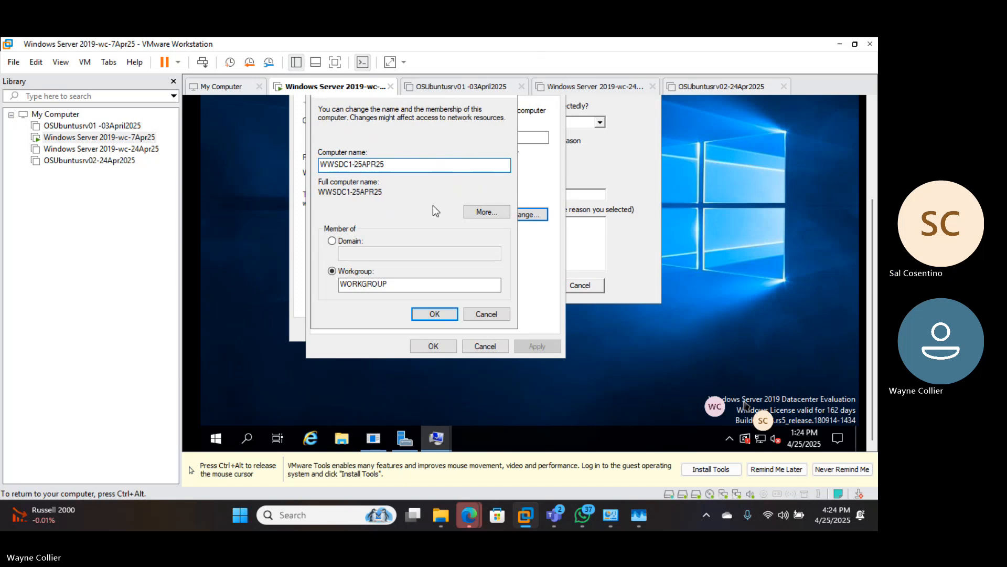
click(378, 164)
text(20)
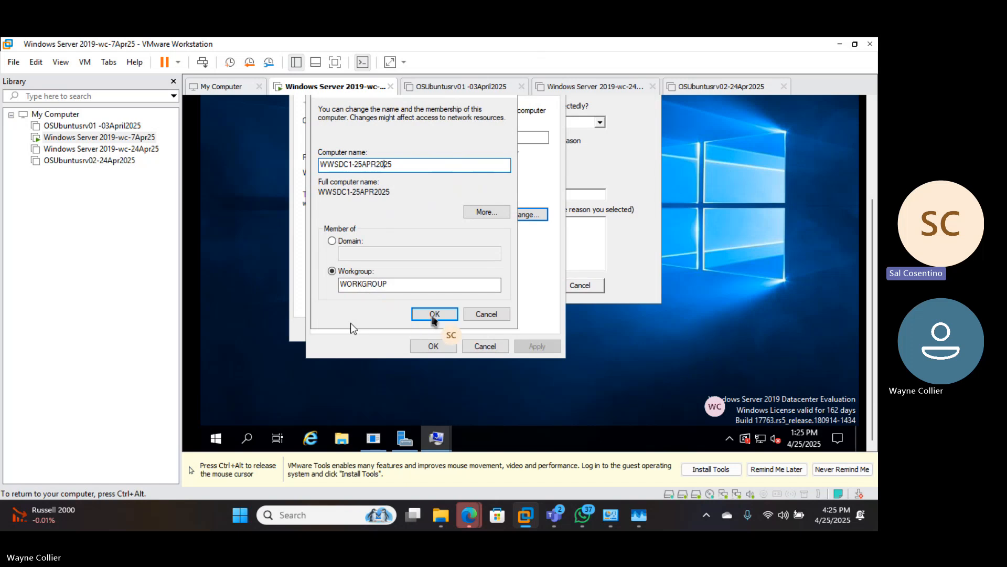
- Submit WWSDC1-25APR2025 as the computer name and accept the NetBIOS name-length warning
click(422, 315)
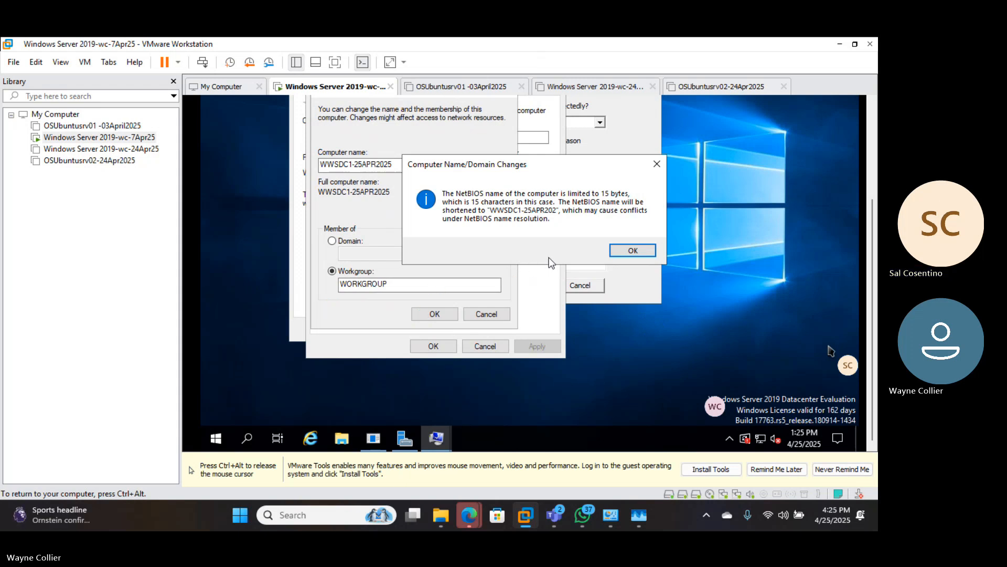
click(633, 250)
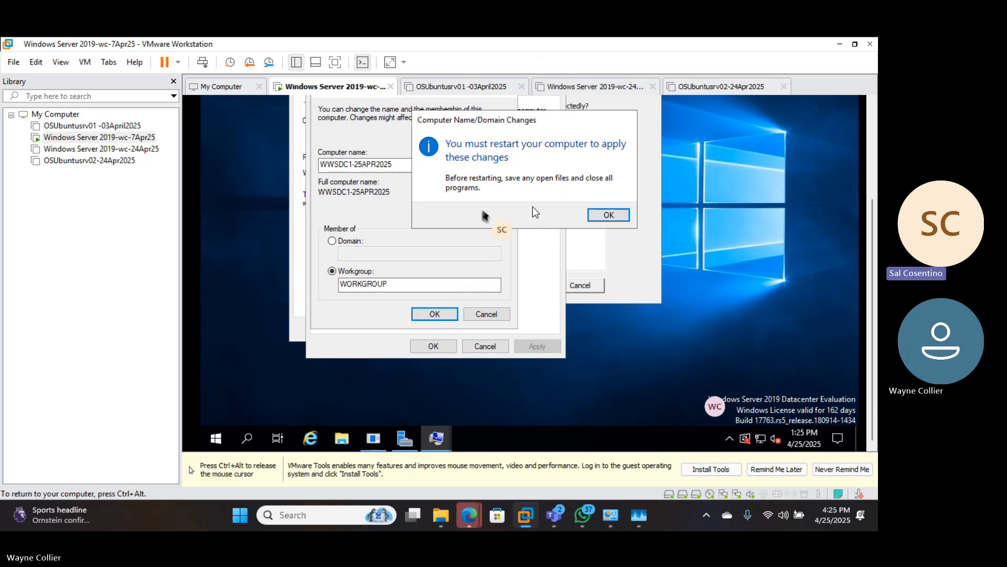
- Dismiss the restart notice, then append OOOOOLOOOO to the name and submit it
click(610, 216)
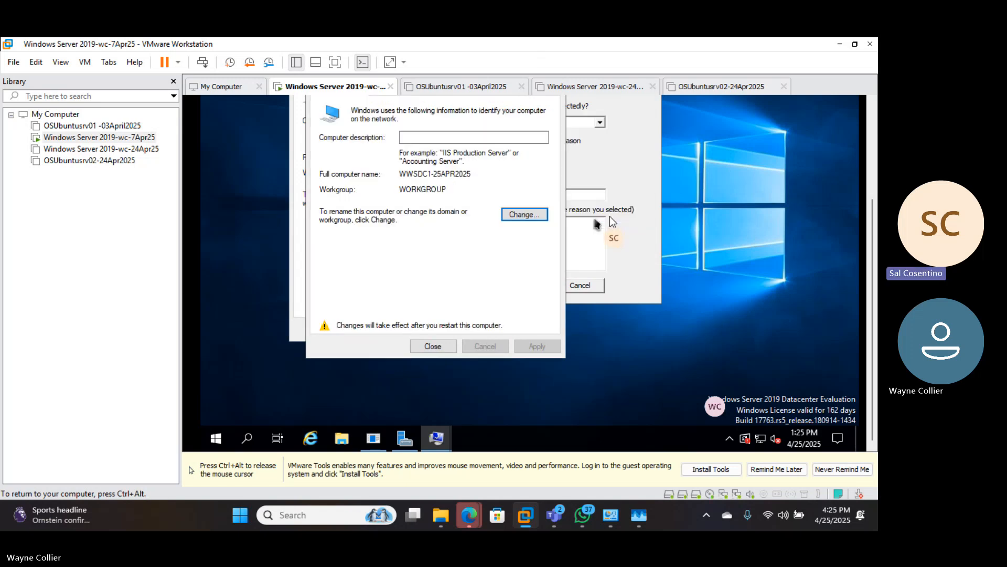
click(522, 216)
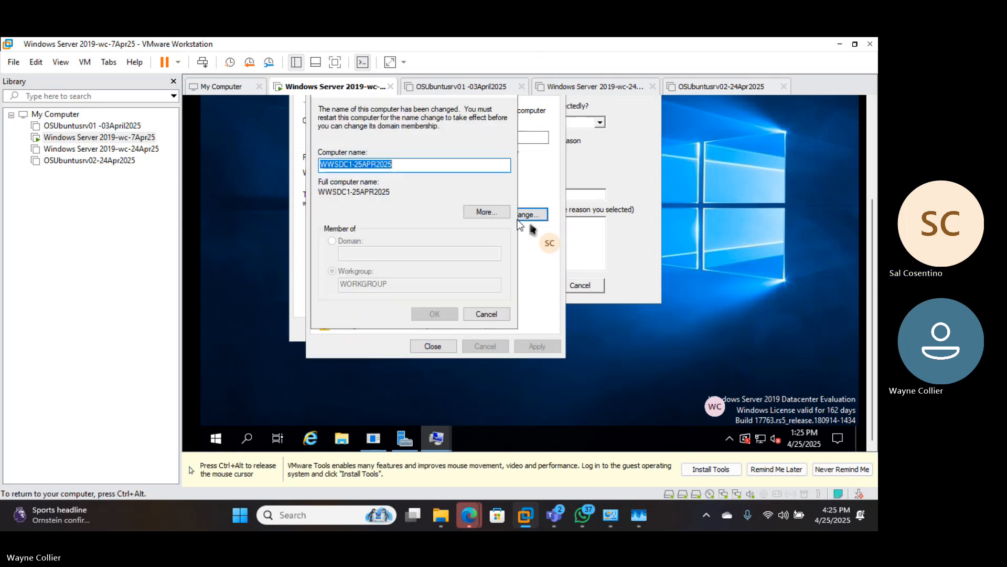
click(400, 168)
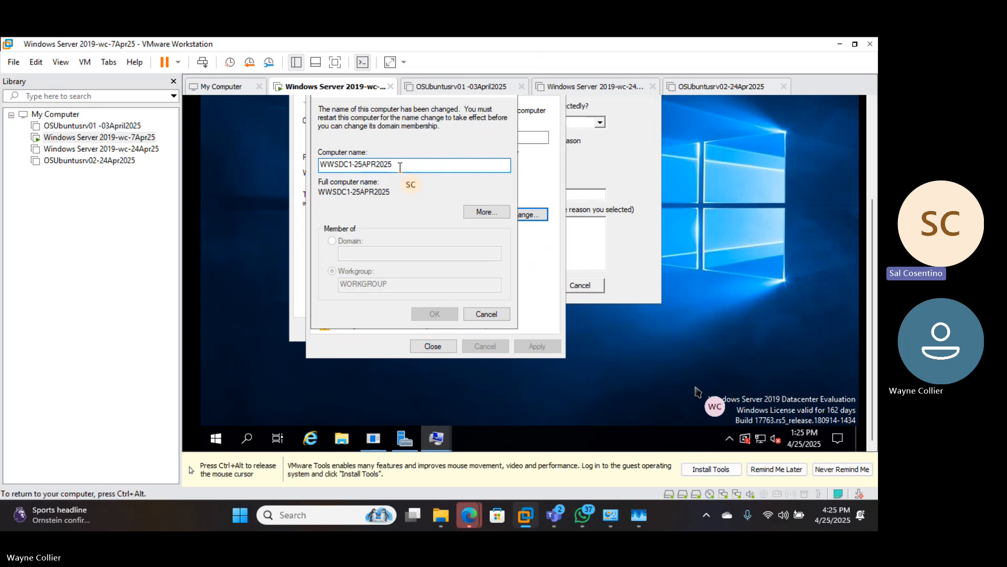
text(O)
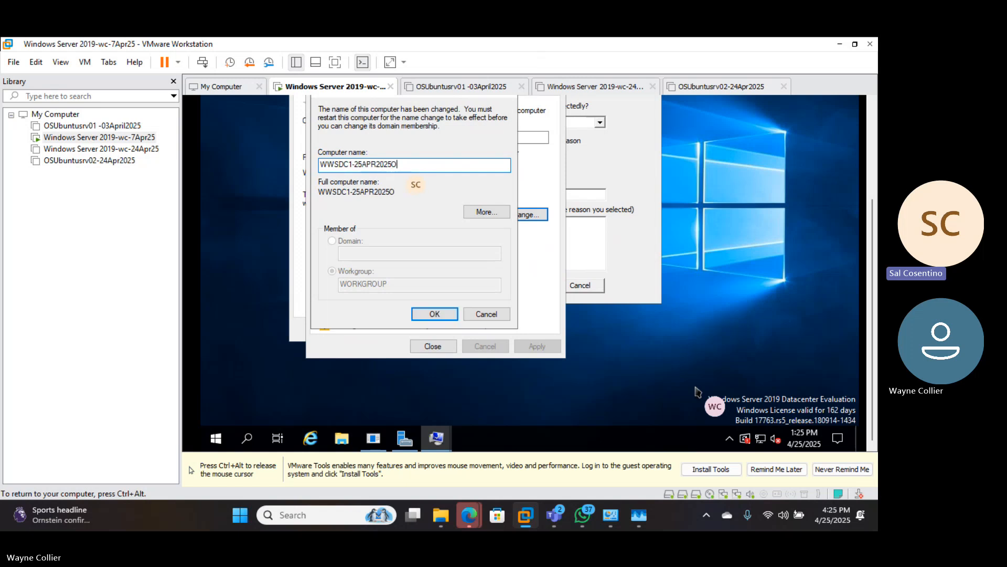
text(OOOOLOOOO)
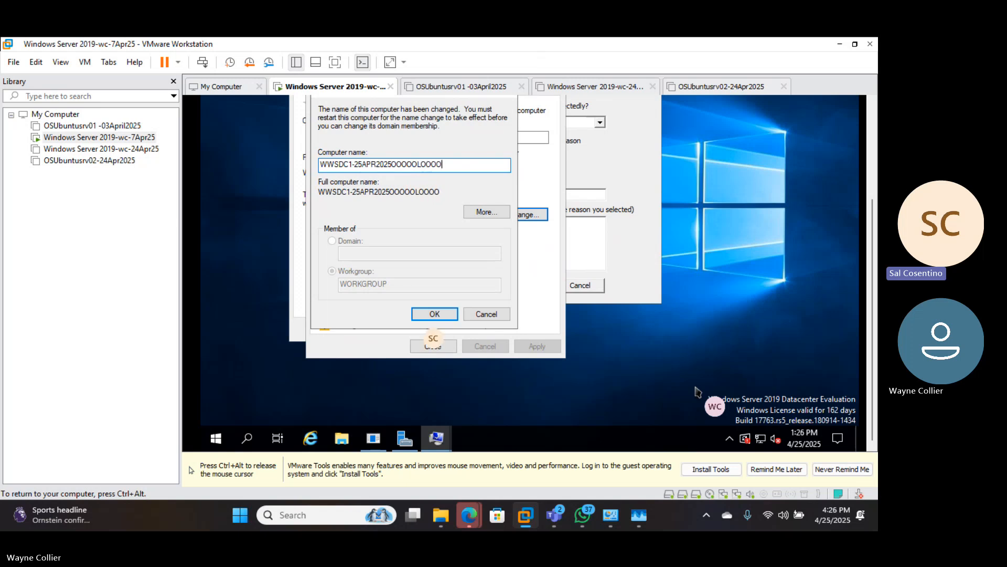
click(433, 315)
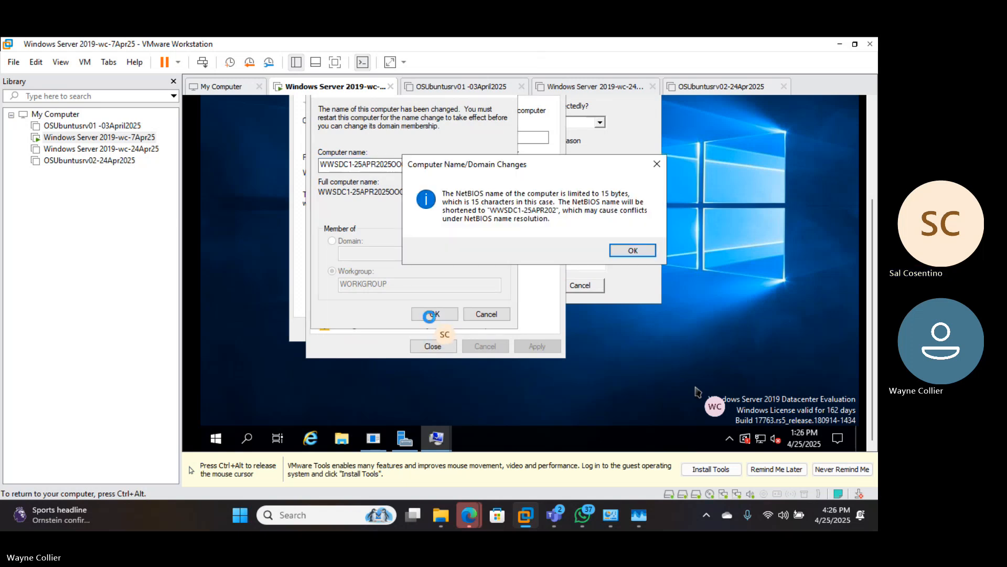
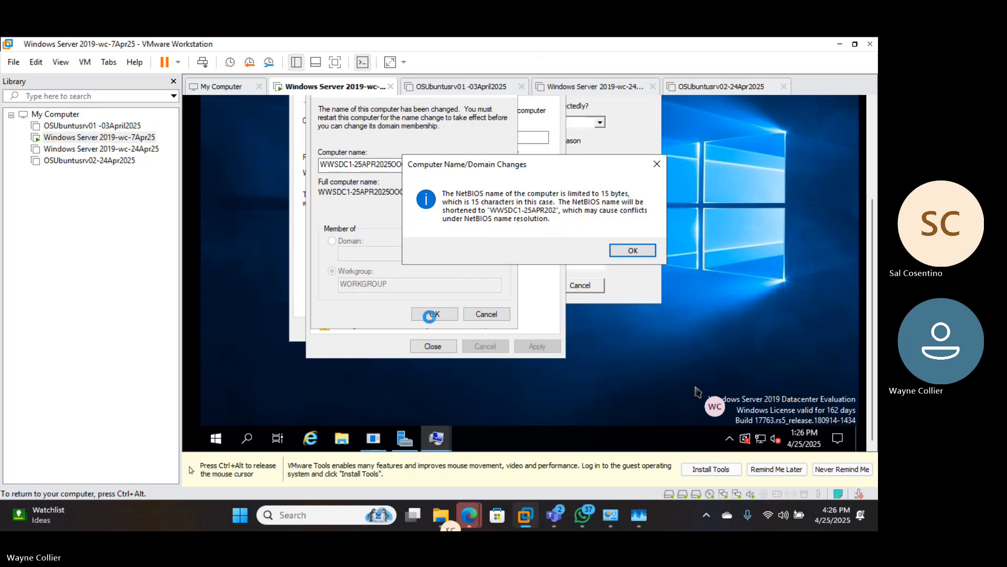
- Accept the NetBIOS and restart warnings so the name WWSDC1-25APR2025OOOOOLOOOO awaits restart
click(629, 252)
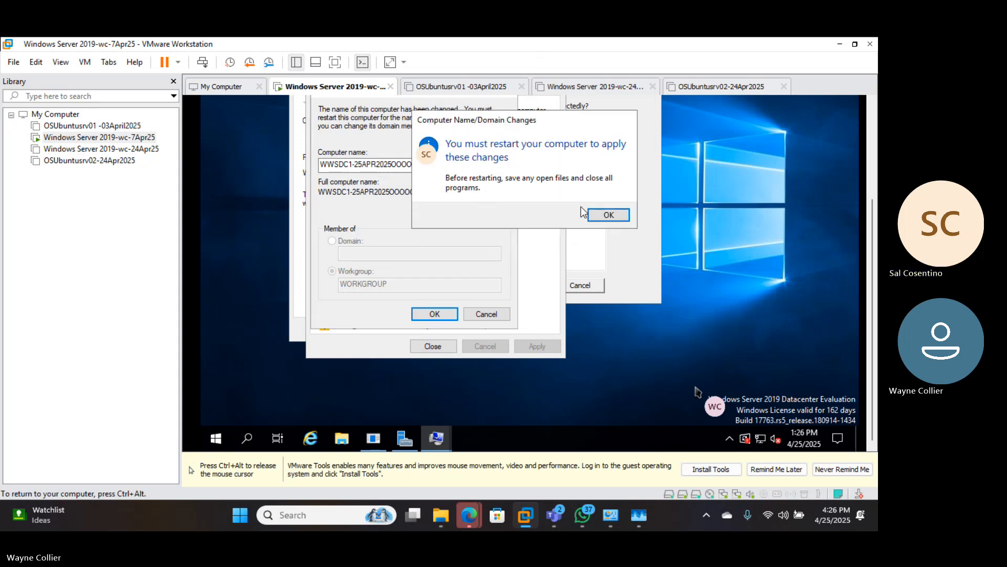
click(606, 217)
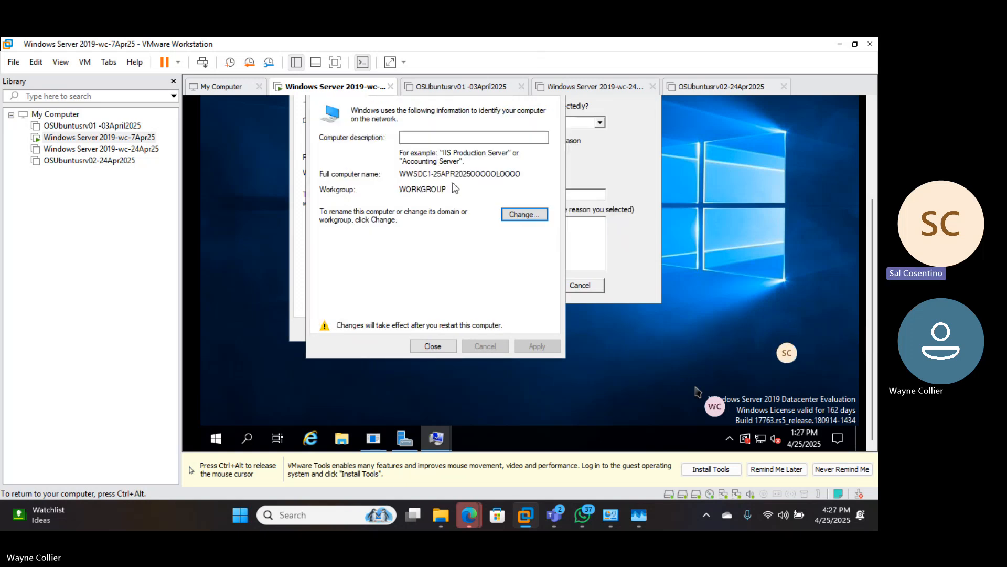
- Edit the computer name down to WWSDC1-25APR25, apply it and acknowledge the restart notice
click(519, 215)
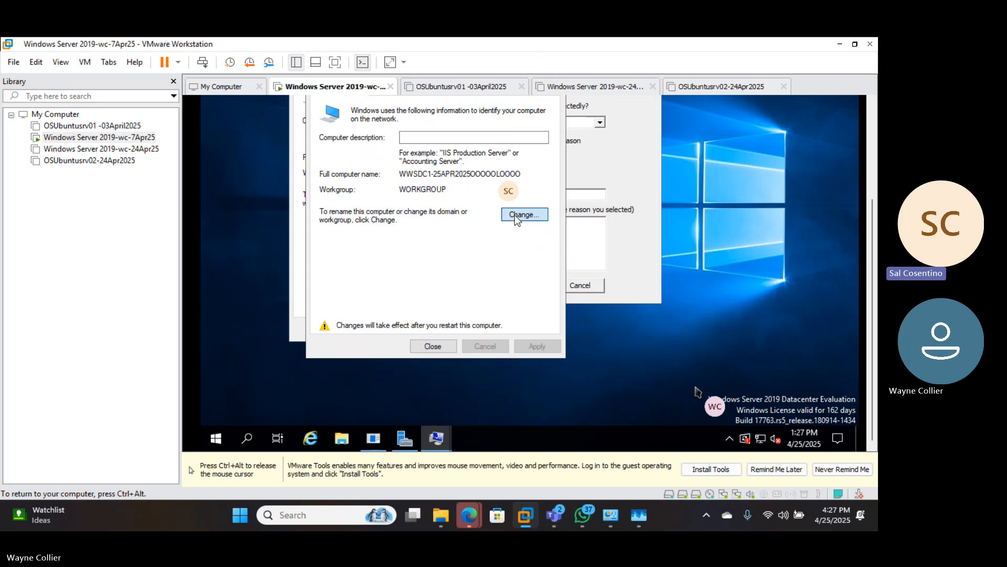
click(448, 164)
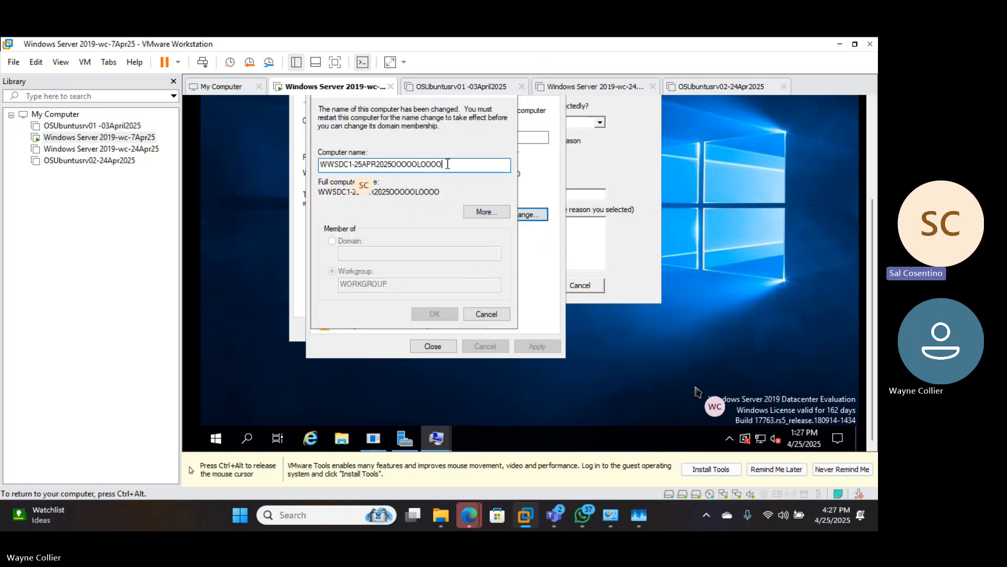
key(BackSpace)
key(BackSpace)
key(BackSpace)
key(BackSpace)
key(BackSpace)
key(BackSpace)
key(BackSpace)
key(BackSpace)
key(BackSpace)
key(BackSpace)
key(BackSpace)
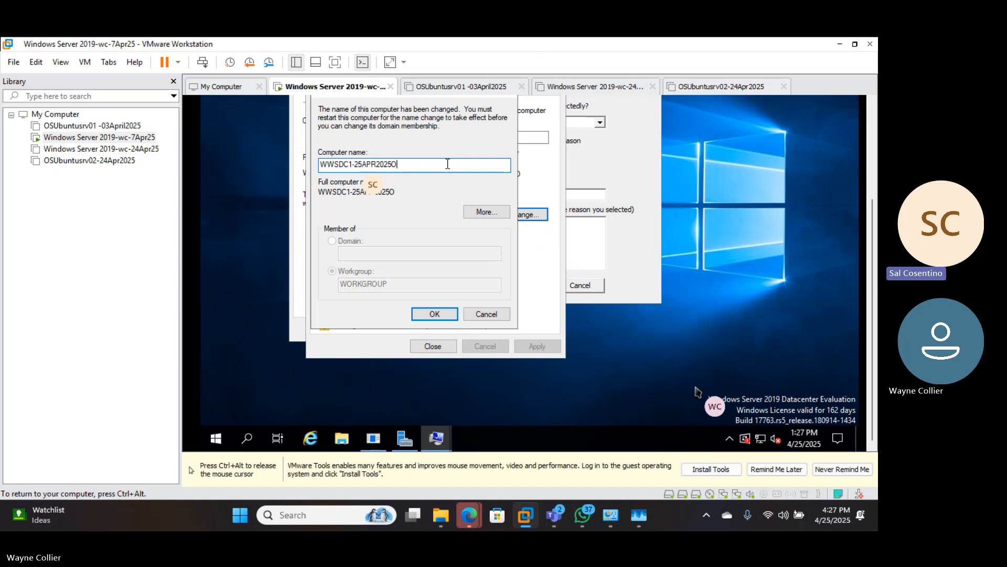
key(BackSpace)
key(BackSpace)
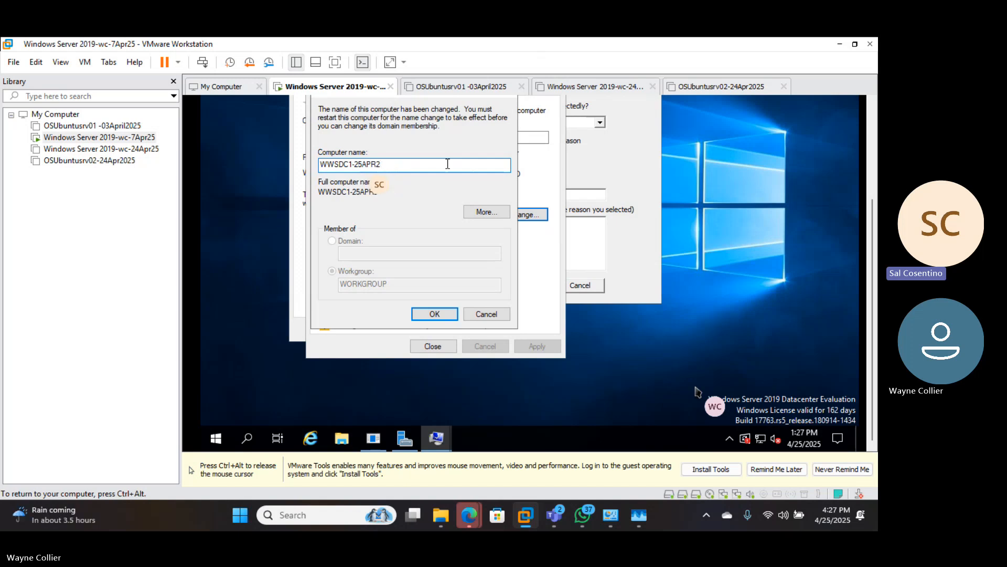
text(5)
click(420, 315)
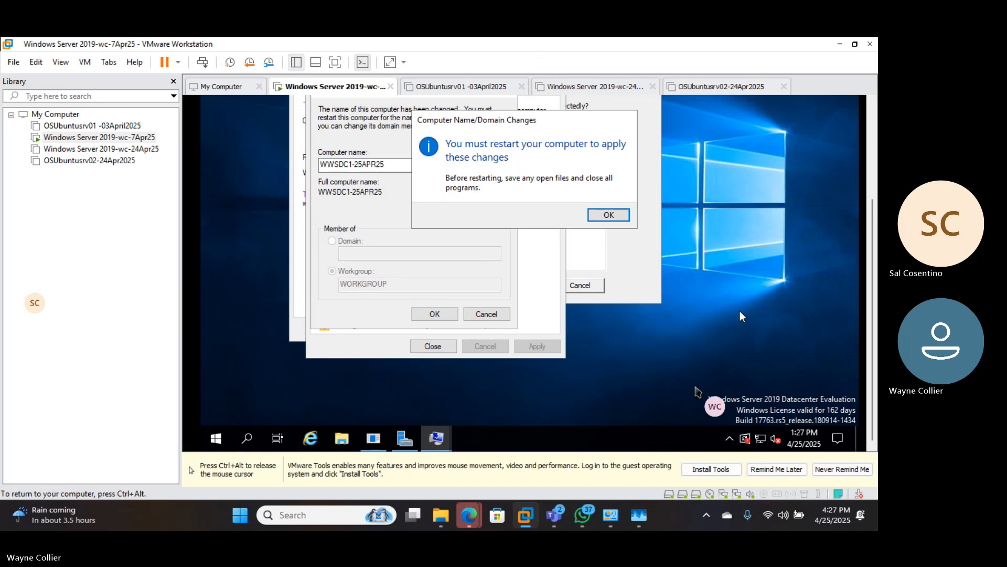
click(607, 215)
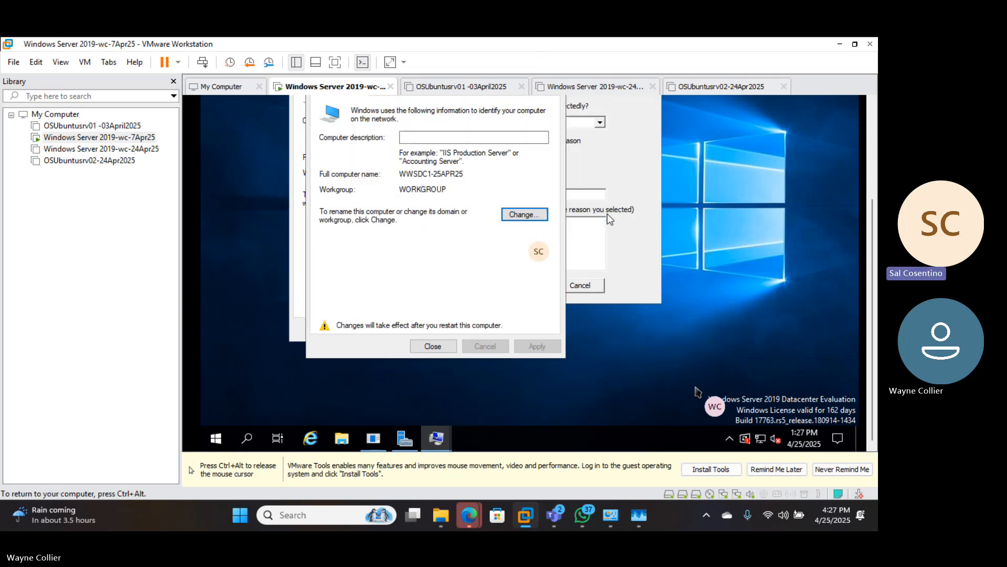
key(ctrl+alt)
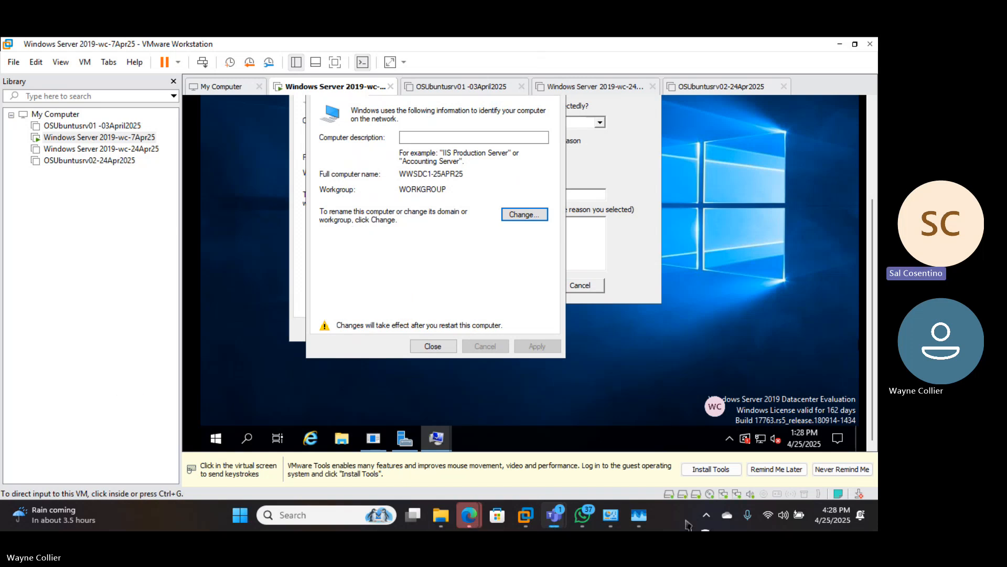
click(339, 513)
text(we)
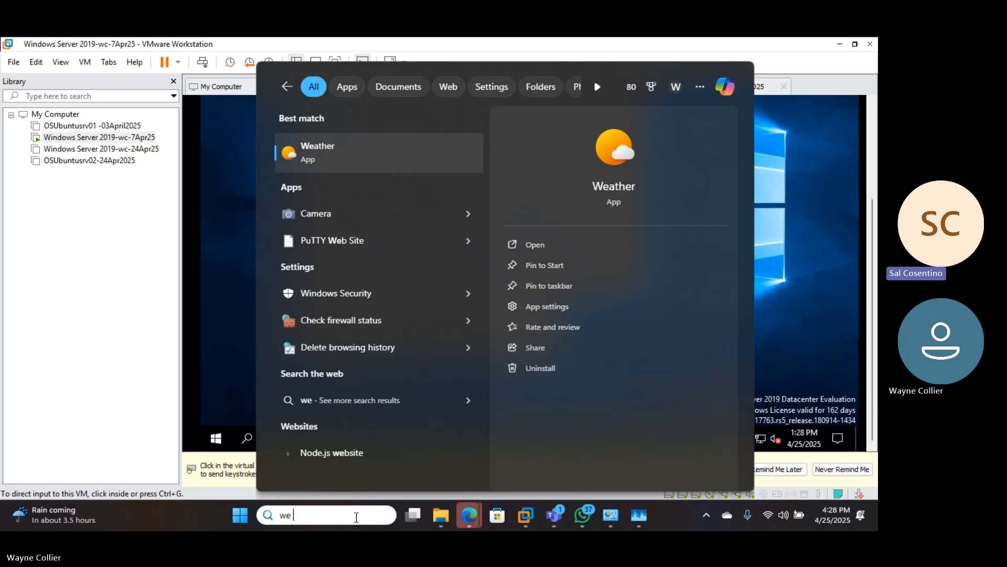
key(BackSpace)
key(BackSpace)
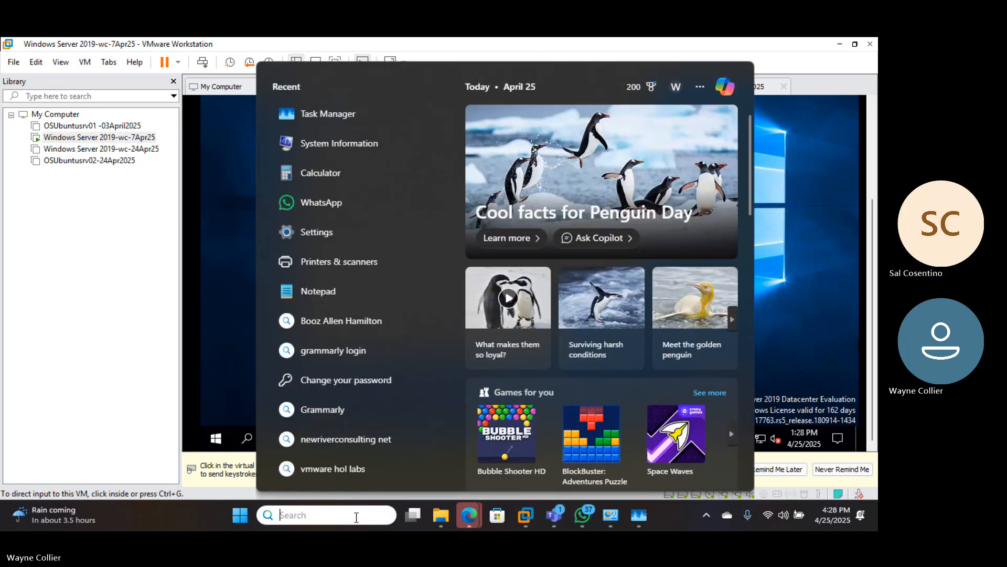
text(note)
key(Escape)
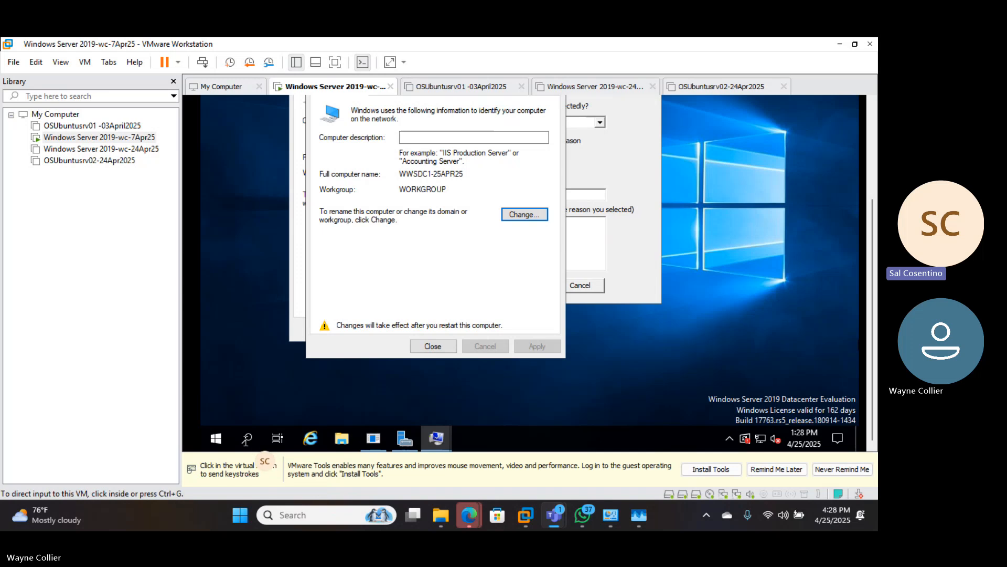
click(308, 516)
text(o)
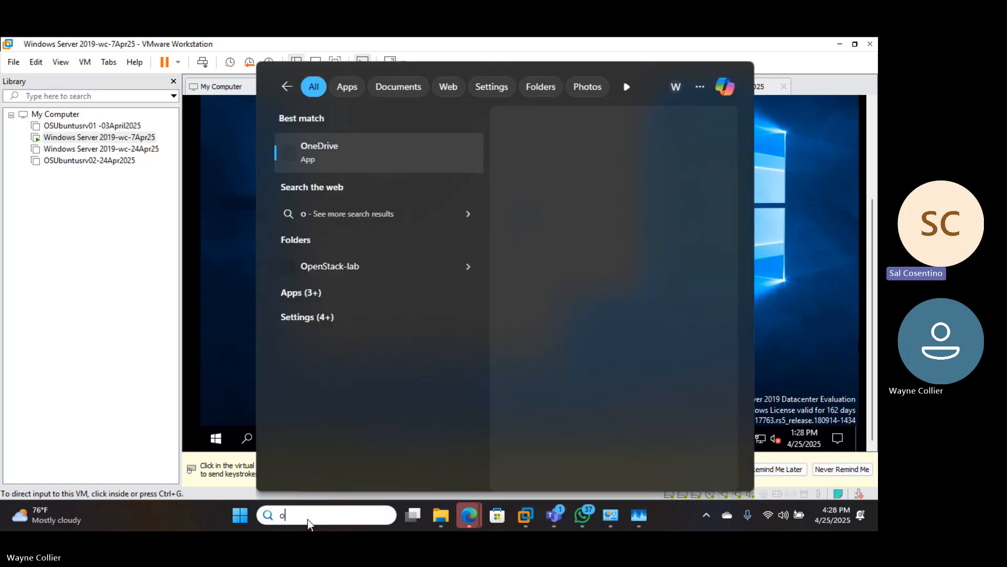
text(d sto)
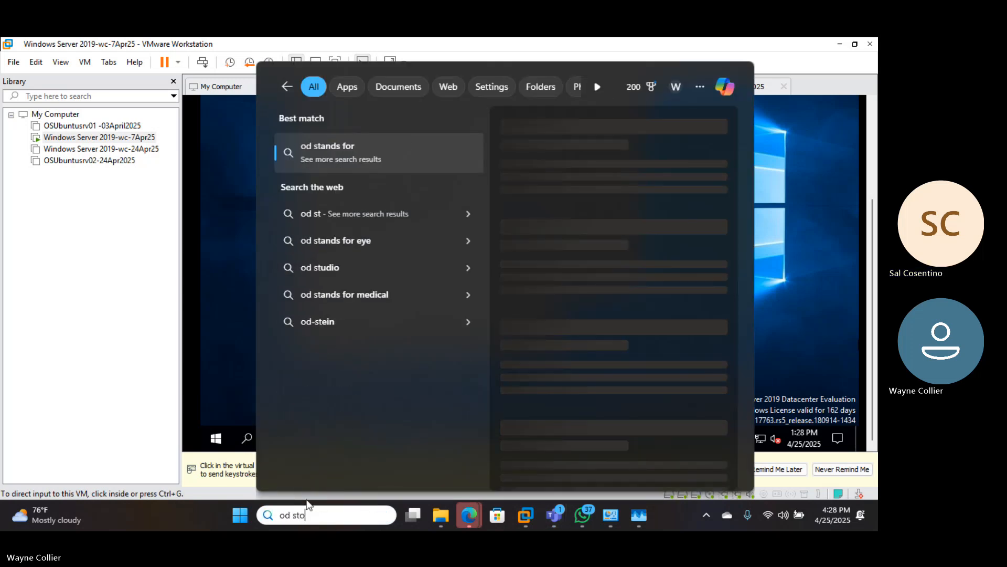
text(pping )
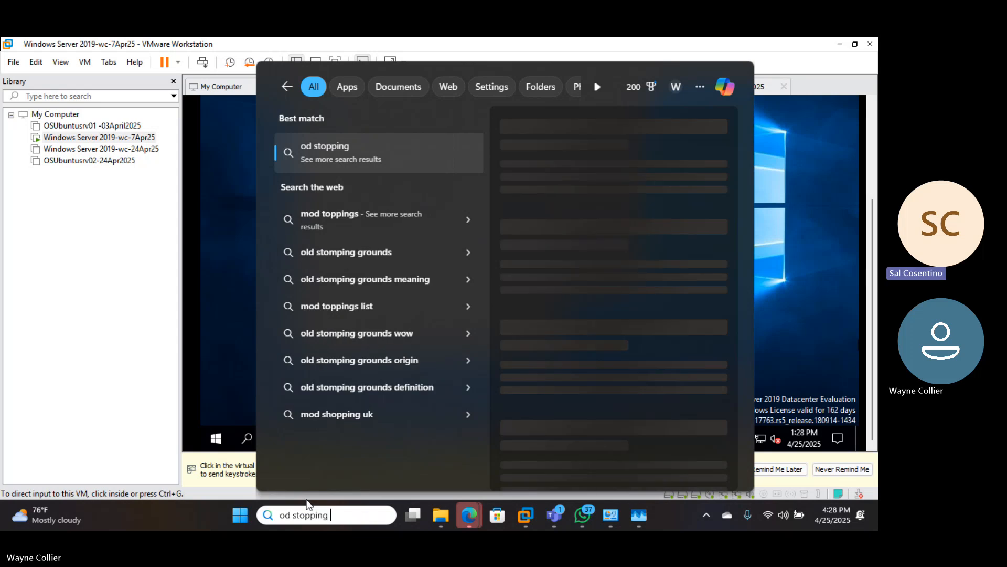
text(point)
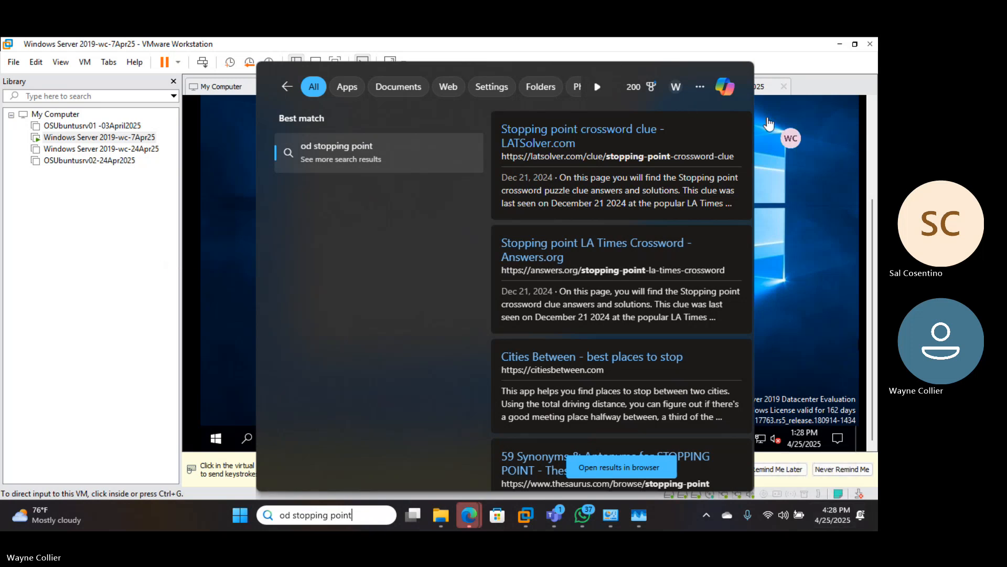
key(Escape)
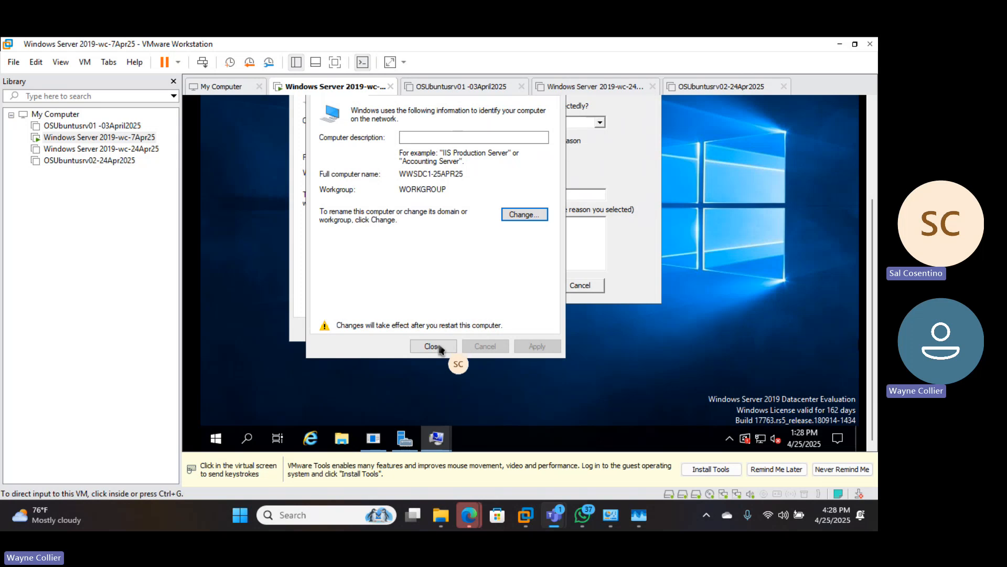
click(301, 514)
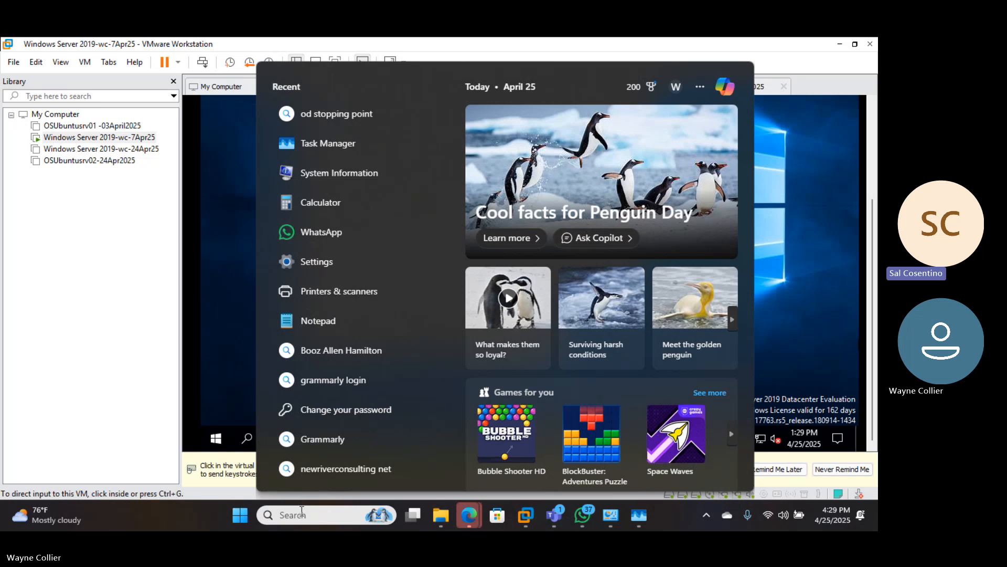
click(303, 514)
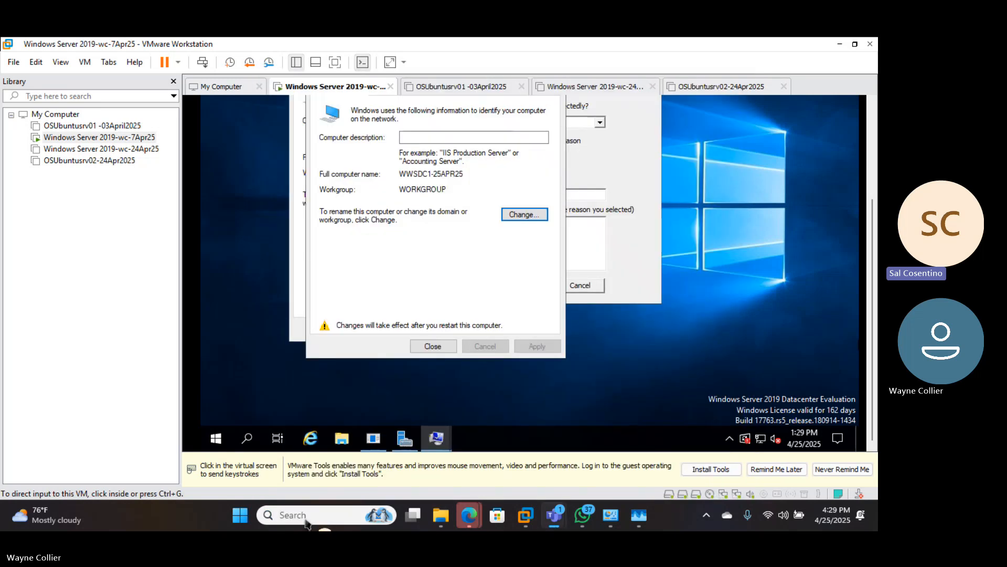
click(304, 516)
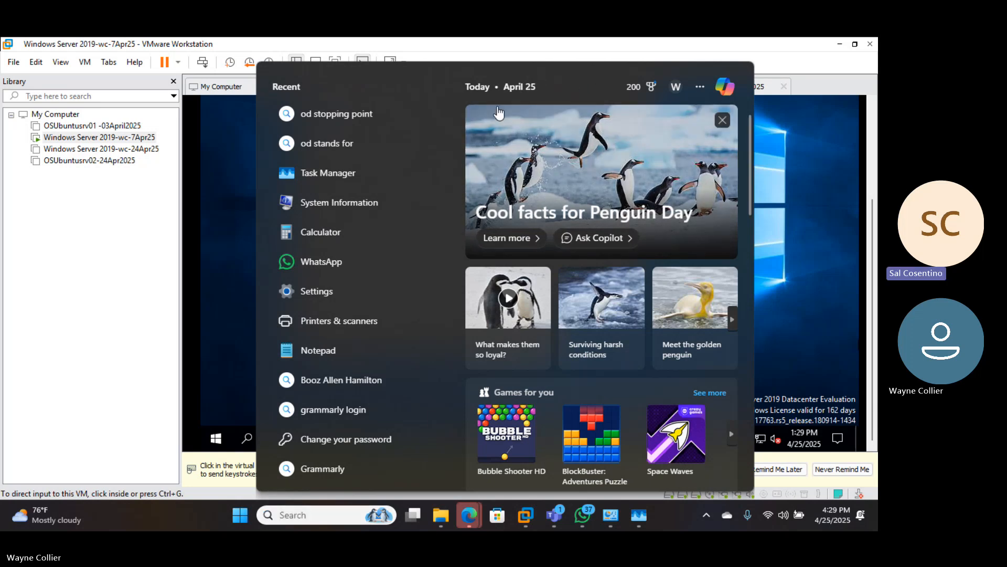
click(115, 397)
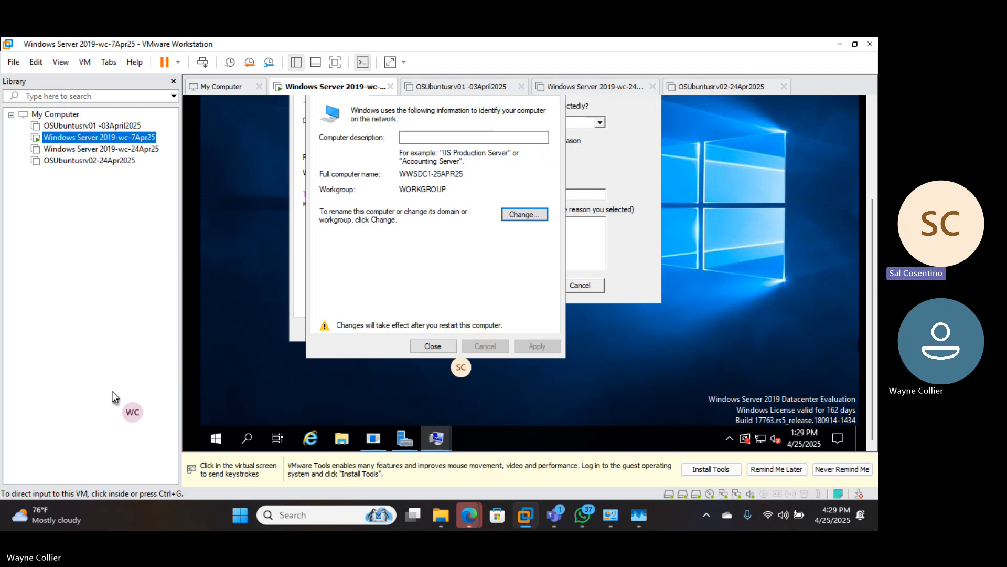
- Close the name settings and System Properties with Restart Later, and cancel the Shutdown Event Tracker
click(190, 366)
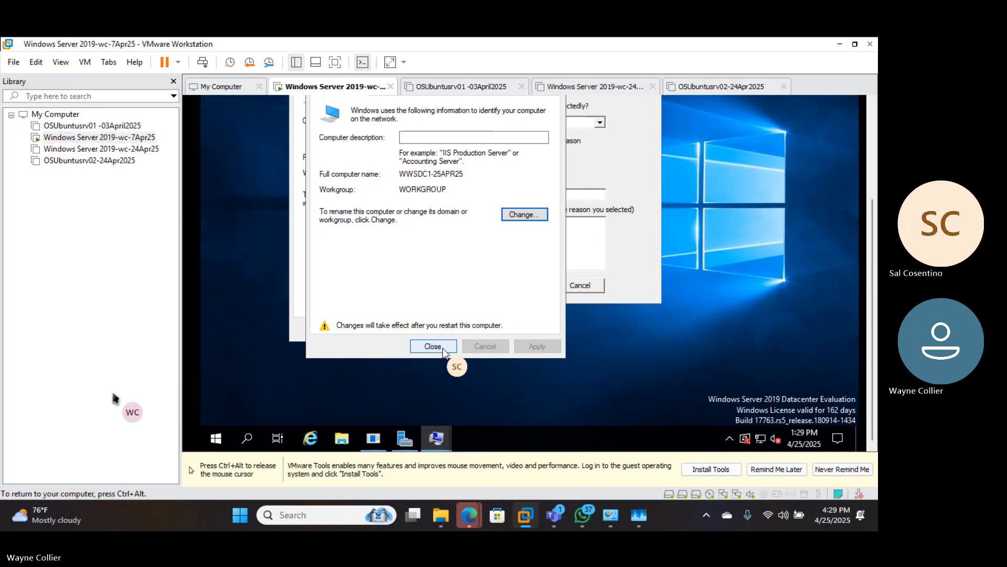
click(442, 348)
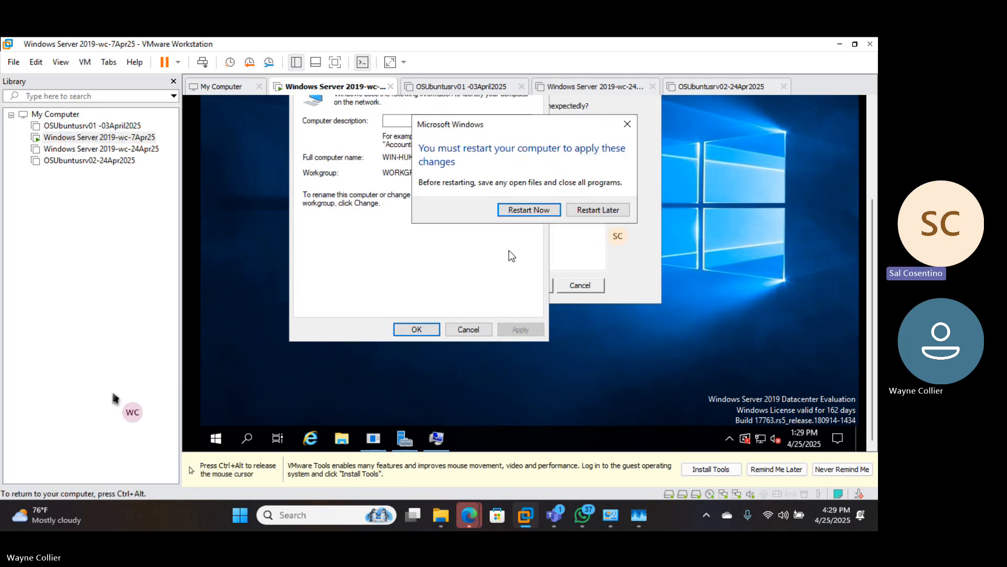
click(593, 211)
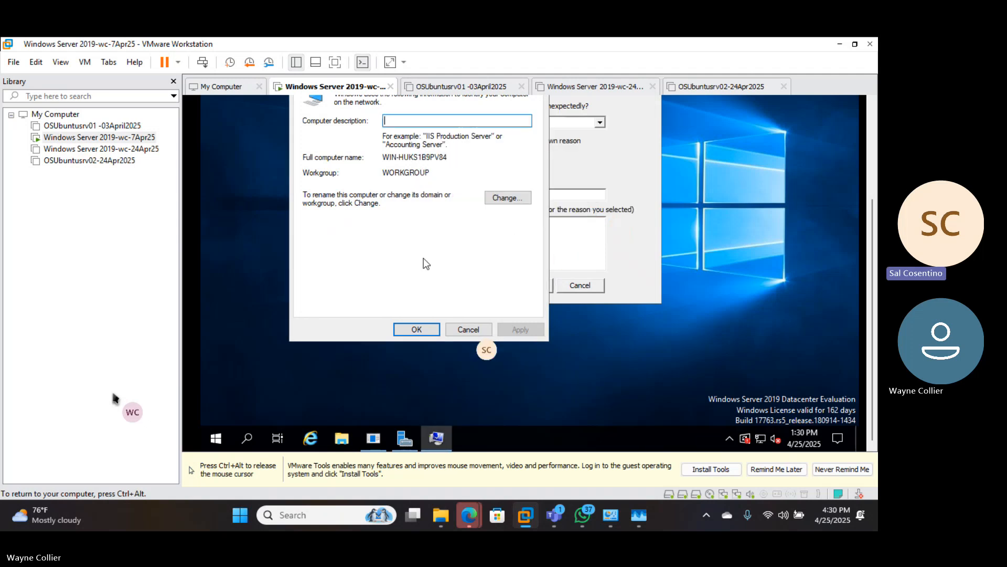
click(463, 330)
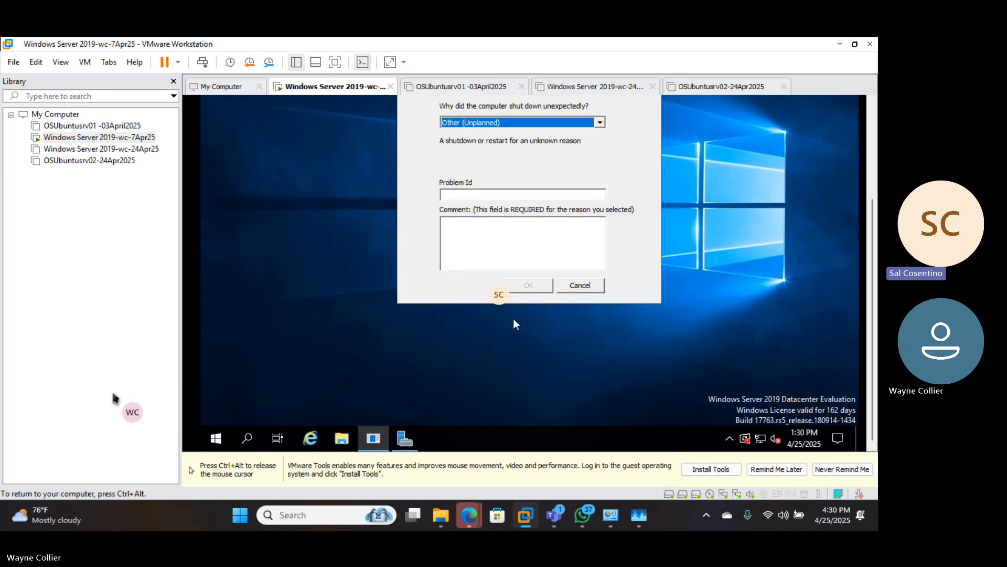
click(579, 285)
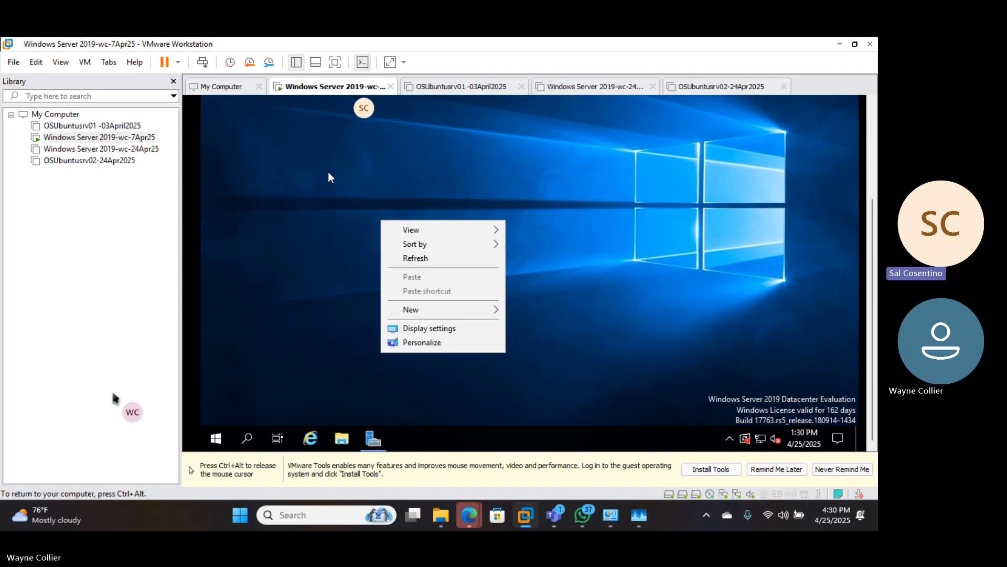
key(ctrl+alt)
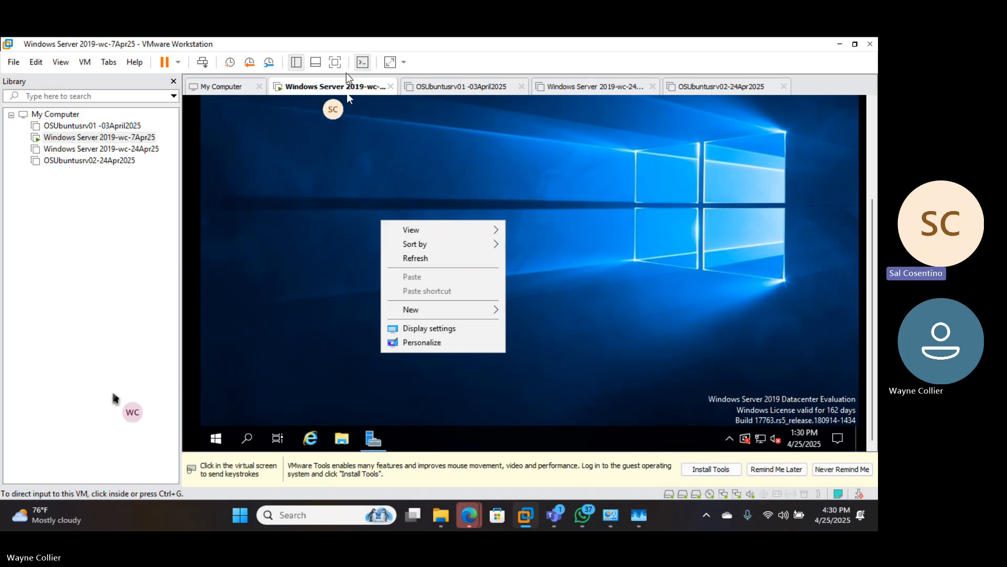
- Choose Install VMware Tools from the Windows Server 2019 VM tab's context menu
right_click(319, 87)
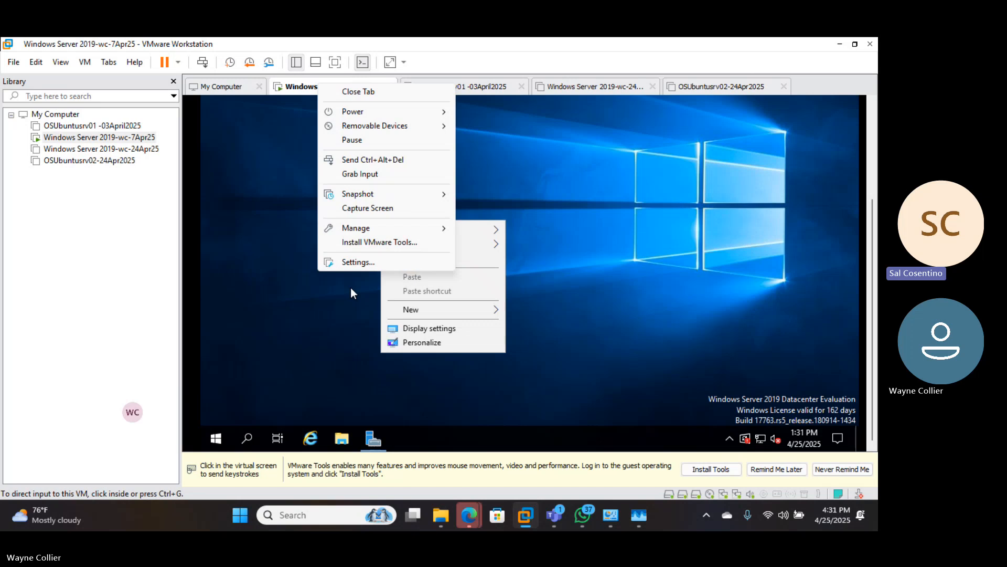
click(372, 244)
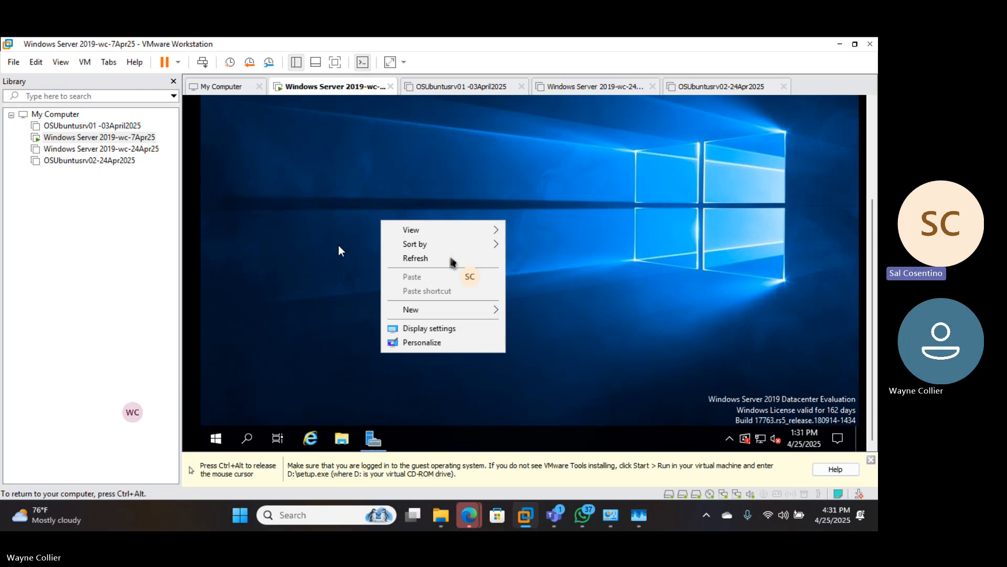
- Dismiss the guest desktop's shortcut menu and open the Action Center from the taskbar
click(451, 259)
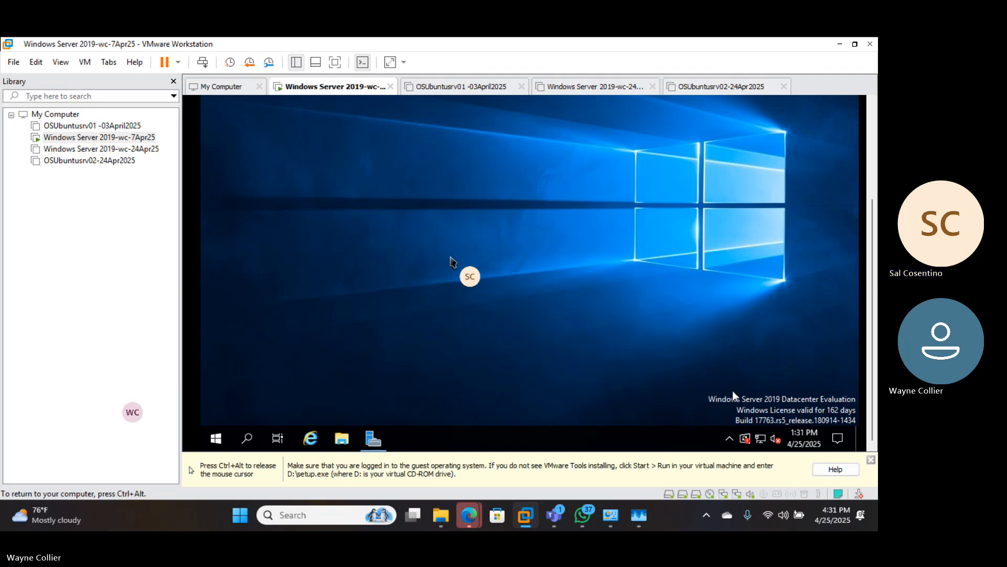
mouse_move(764, 446)
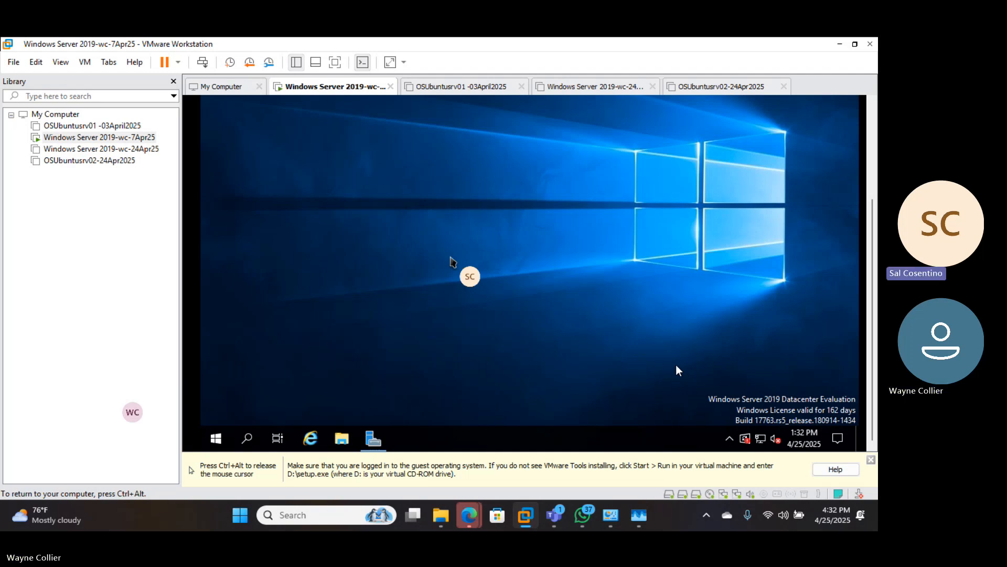
click(842, 438)
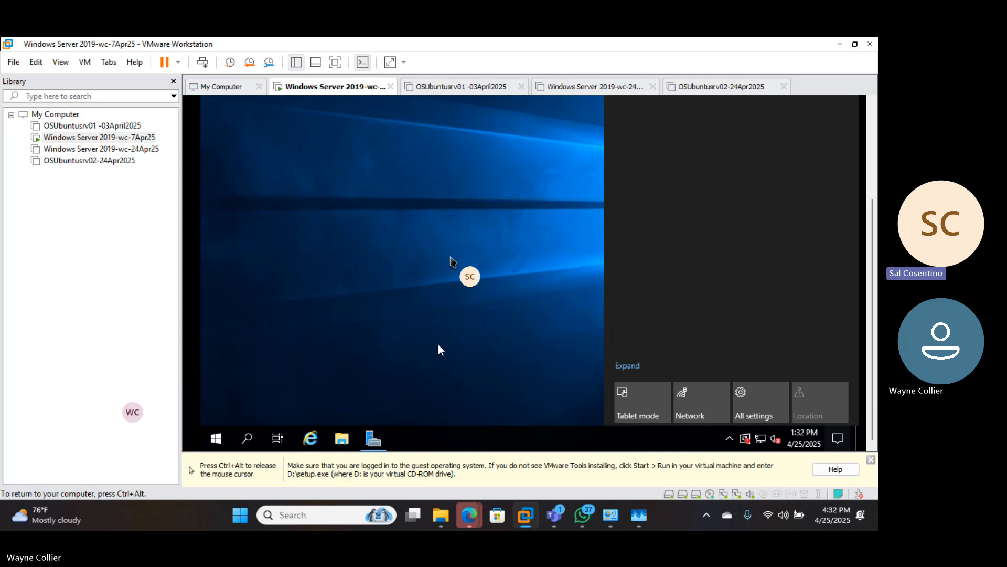
- Open File Explorer in the Windows Server guest from its taskbar
click(342, 438)
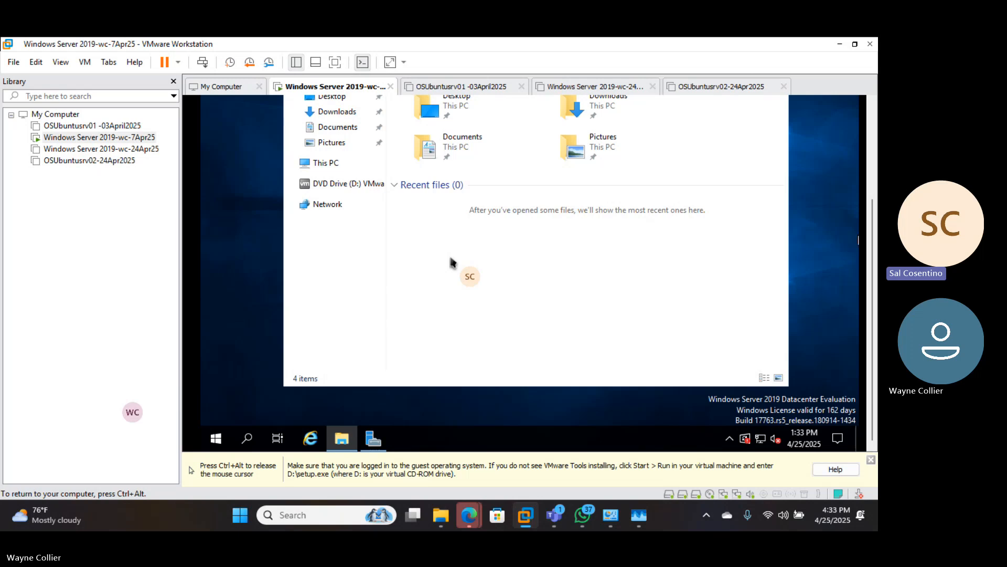
key(ctrl+alt)
click(797, 219)
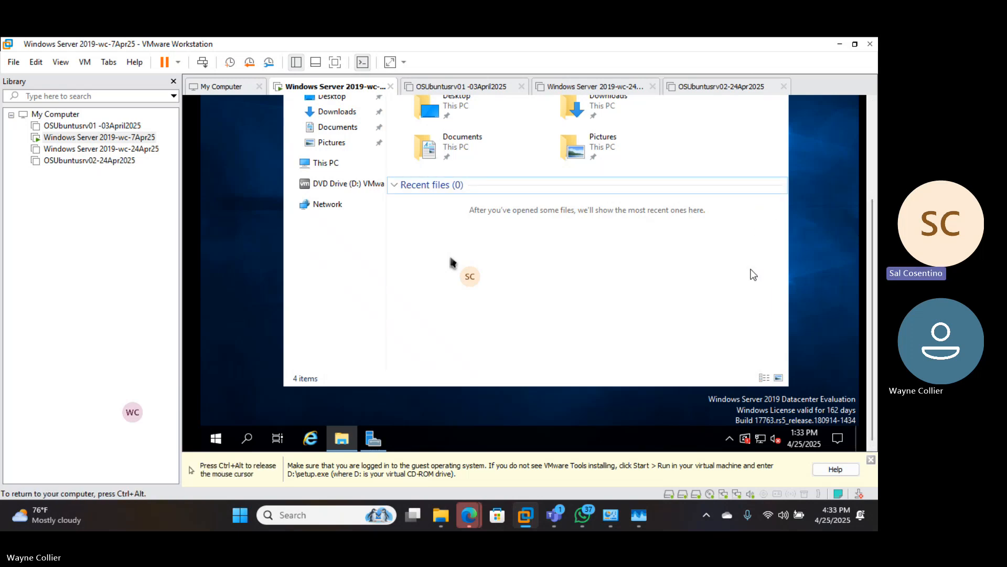
key(ctrl+alt)
drag(873, 215, 873, 161)
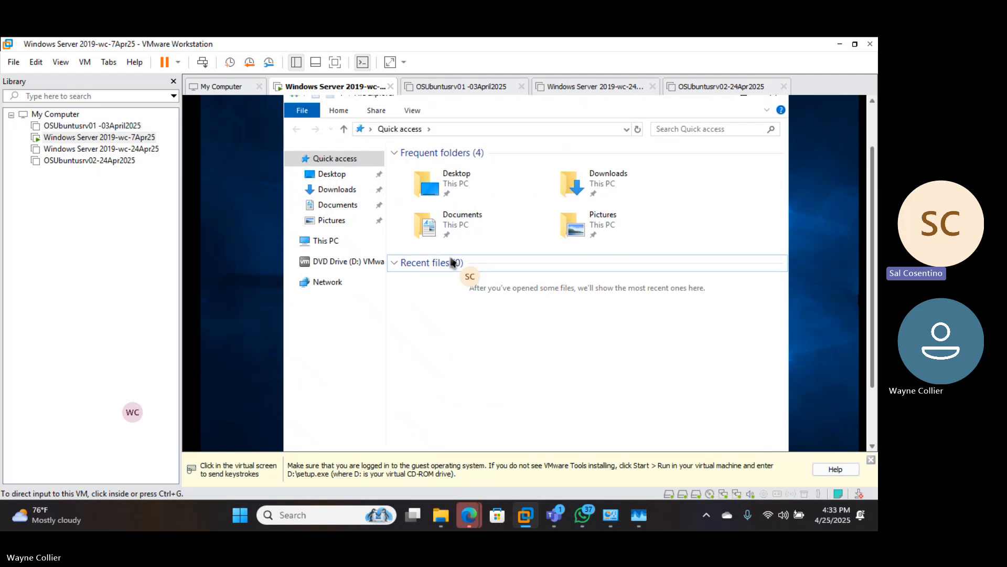
click(697, 176)
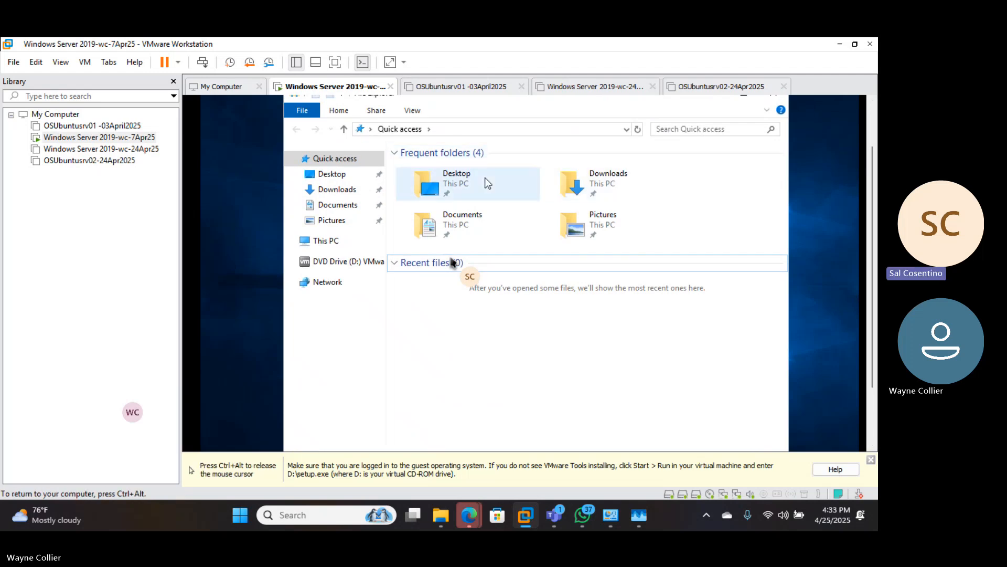
- Browse from Desktop up to This PC and into Local Disk (C:)
double_click(454, 179)
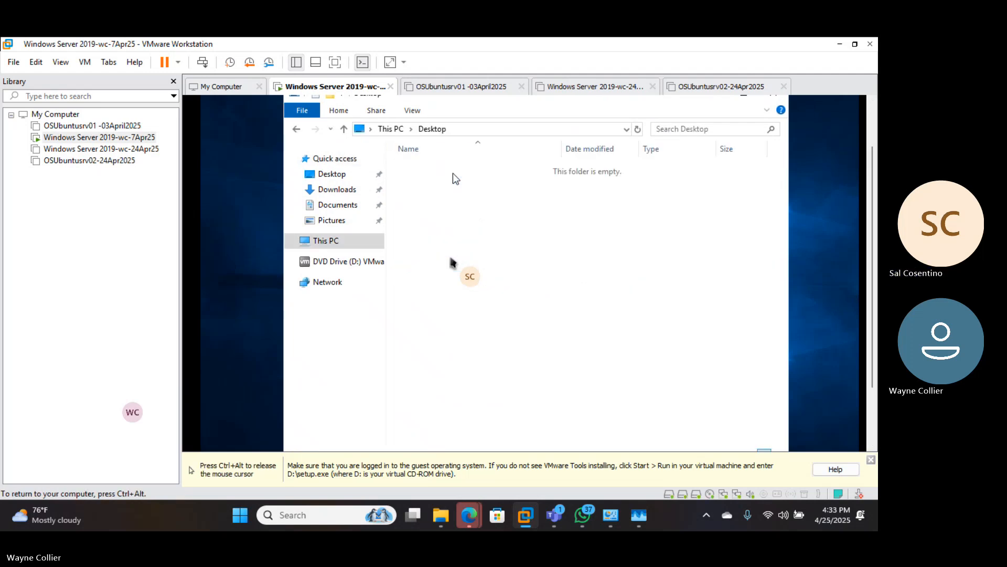
click(390, 128)
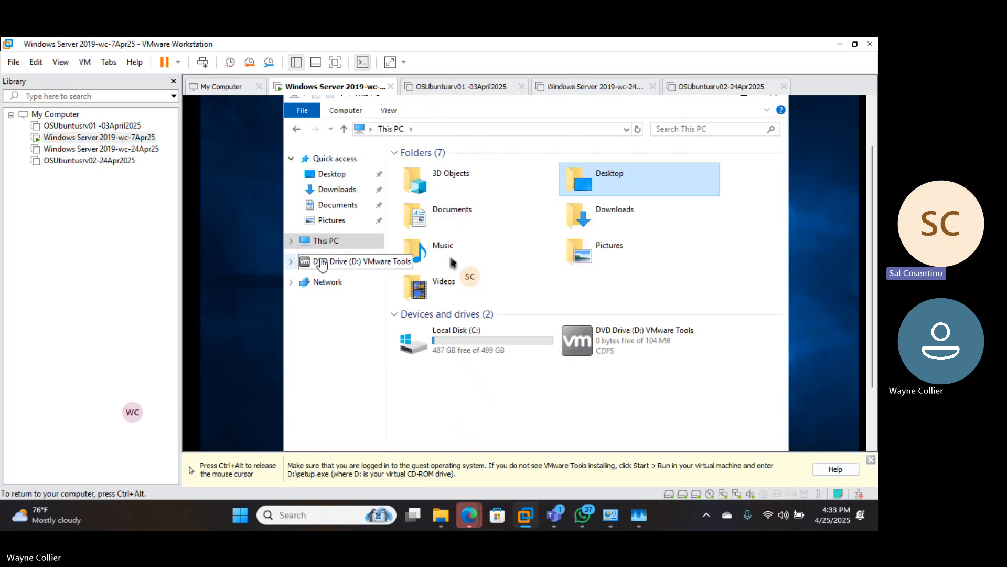
click(310, 239)
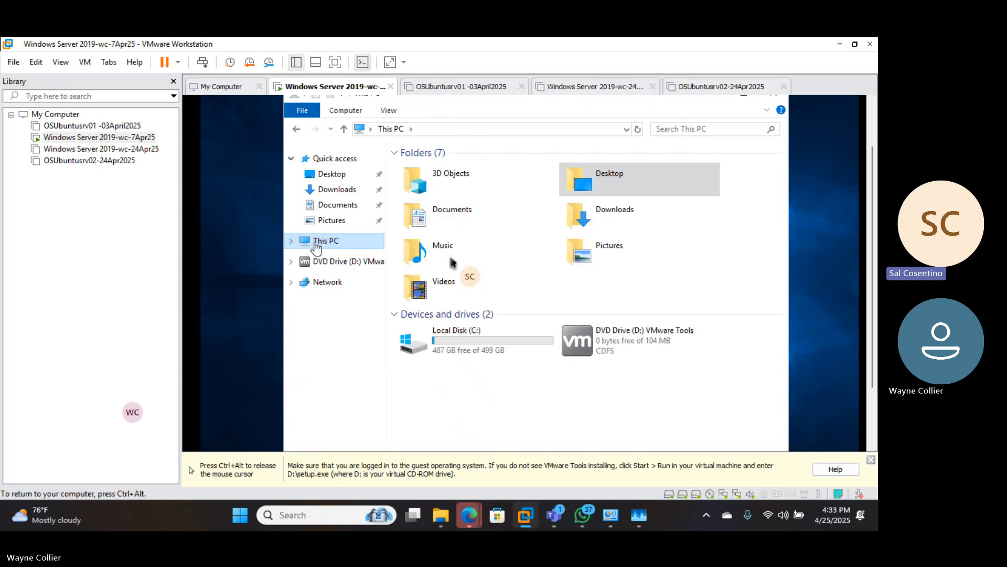
click(294, 241)
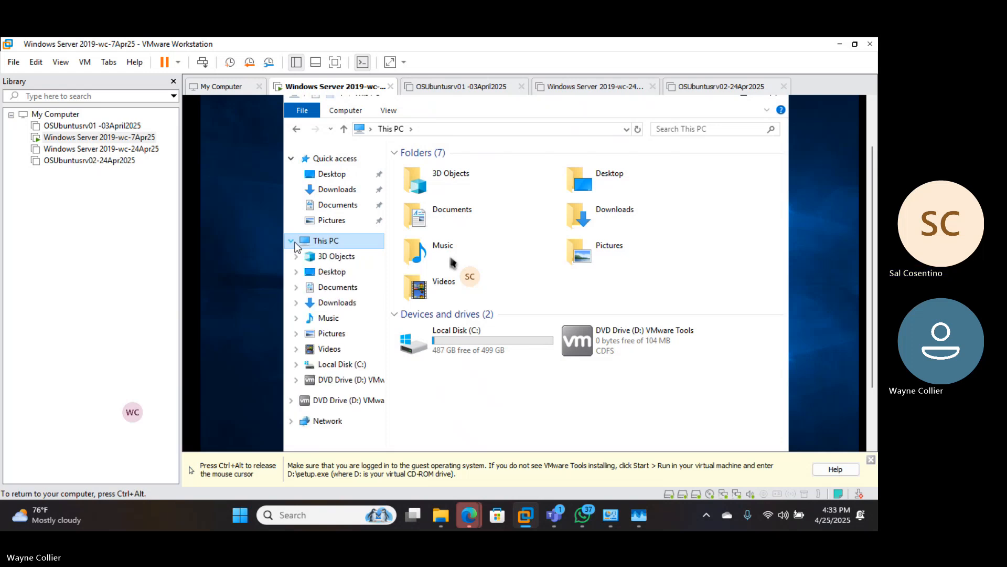
click(294, 241)
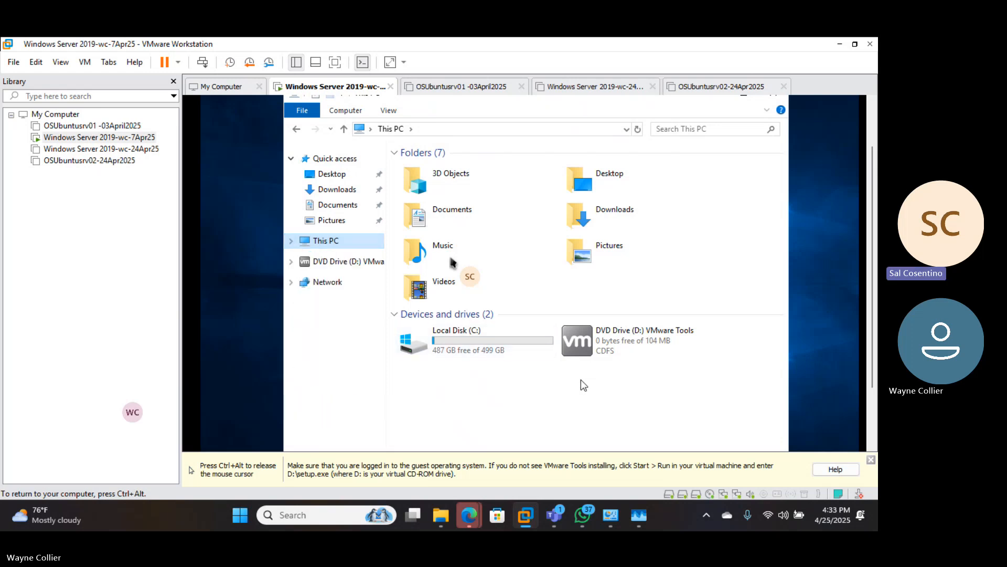
double_click(515, 341)
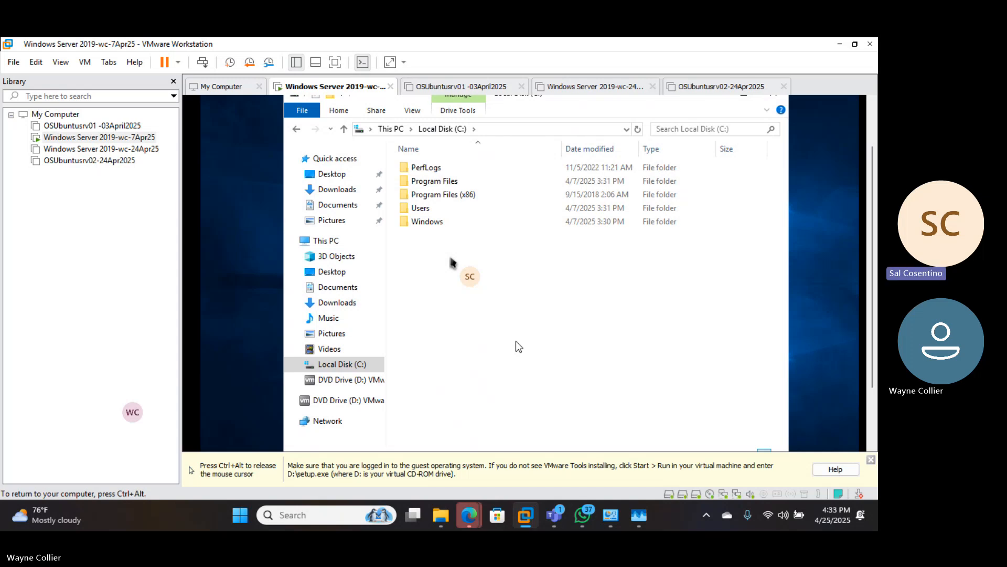
- On the VMware Tools disc in D:, view autorun.inf, then launch setup.exe
click(355, 381)
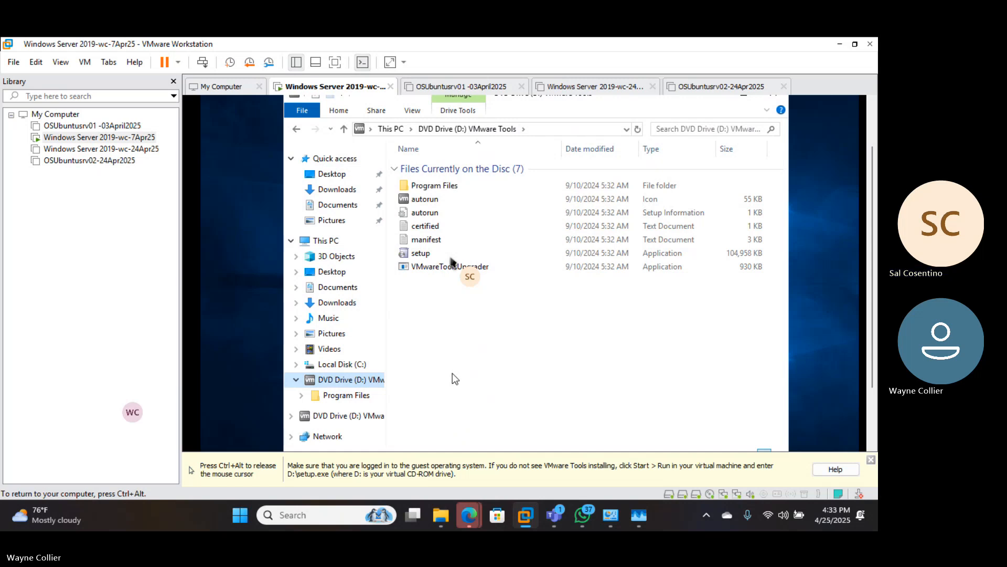
double_click(432, 211)
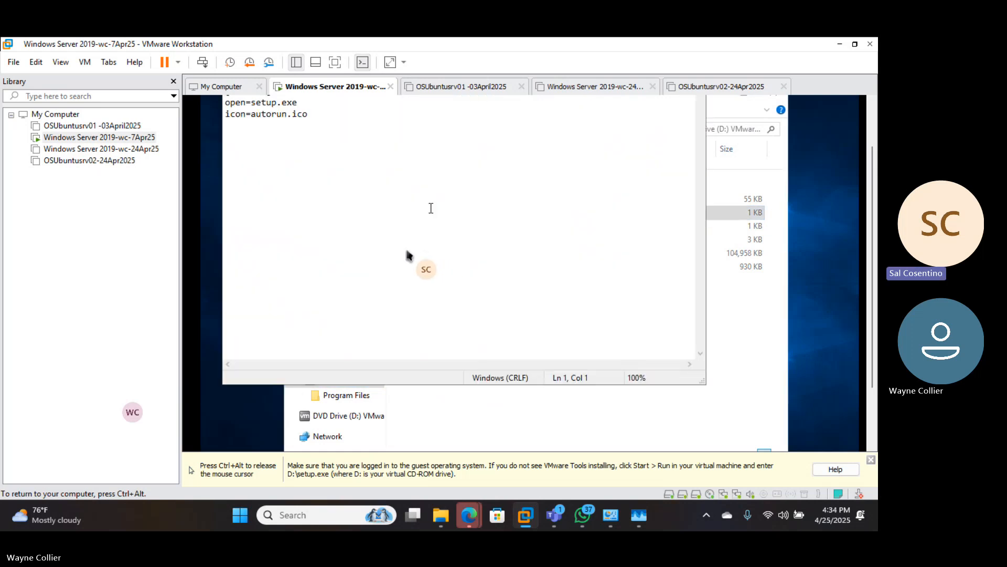
click(737, 310)
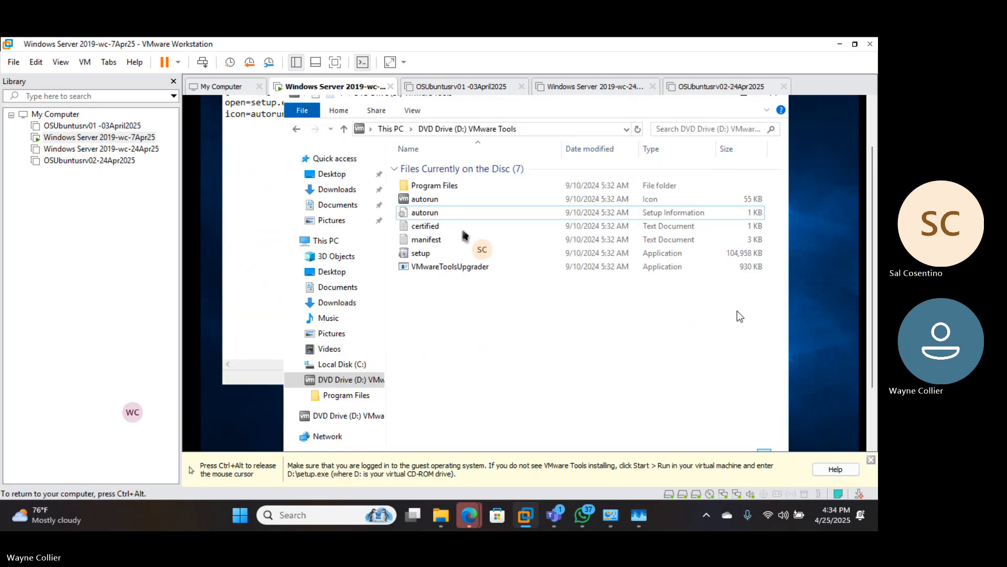
double_click(436, 254)
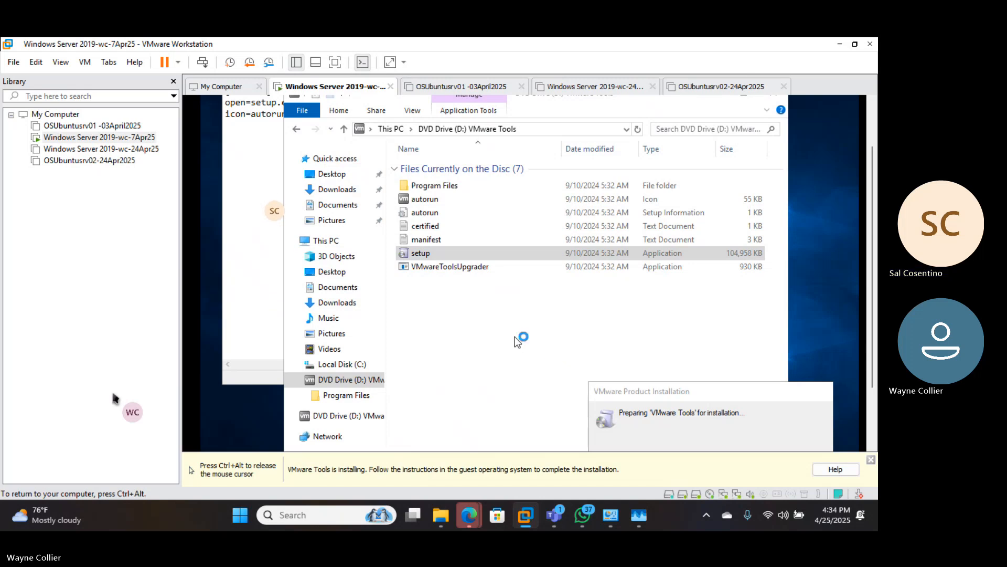
- Close autorun.inf in Notepad and run the VMware Tools setup from the disc again
click(267, 214)
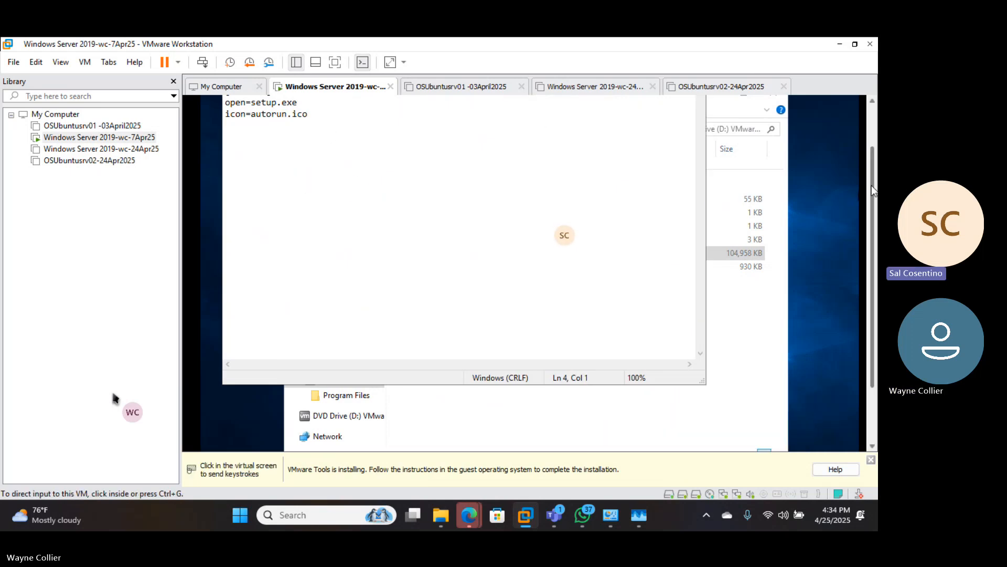
drag(871, 185, 870, 138)
click(688, 115)
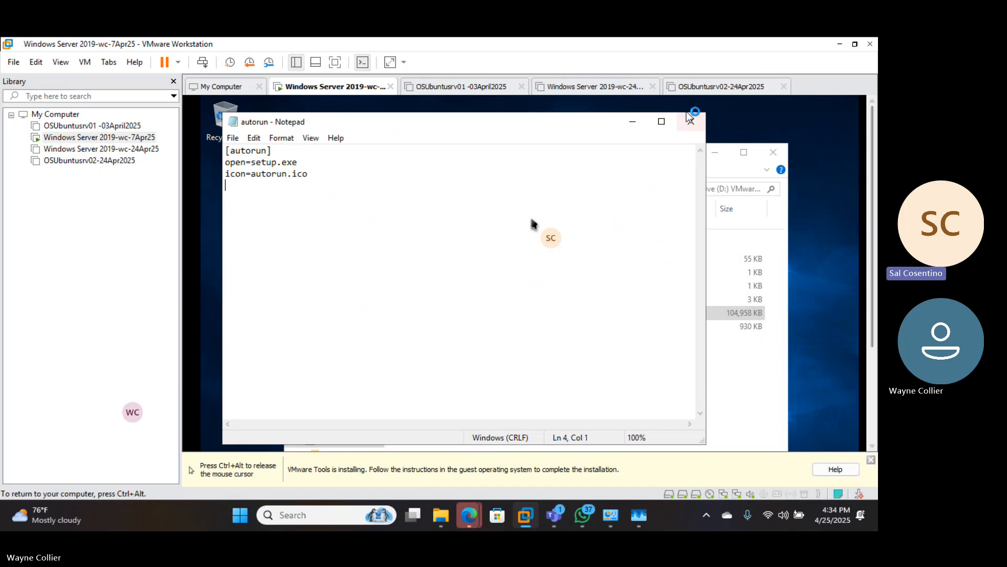
click(687, 119)
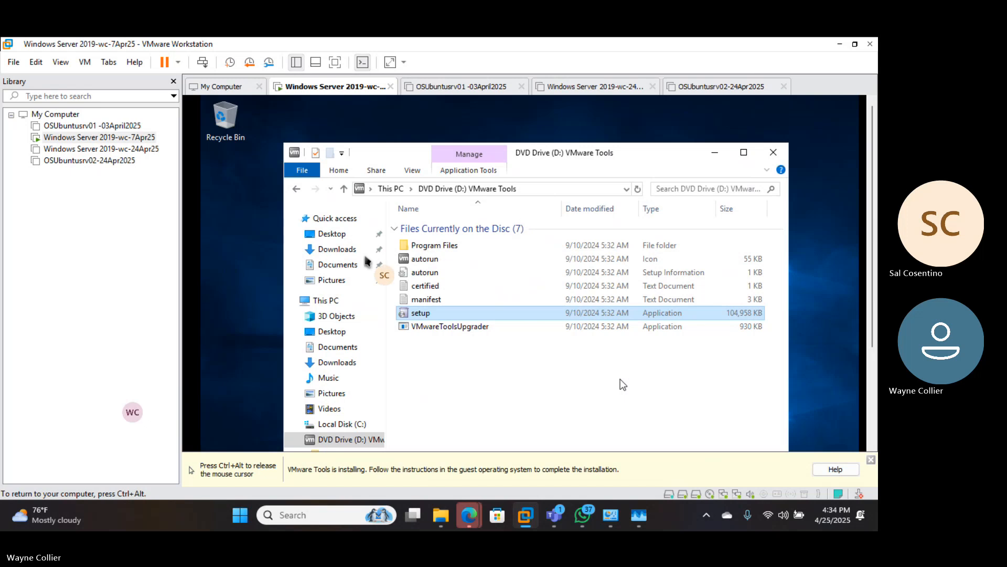
double_click(419, 315)
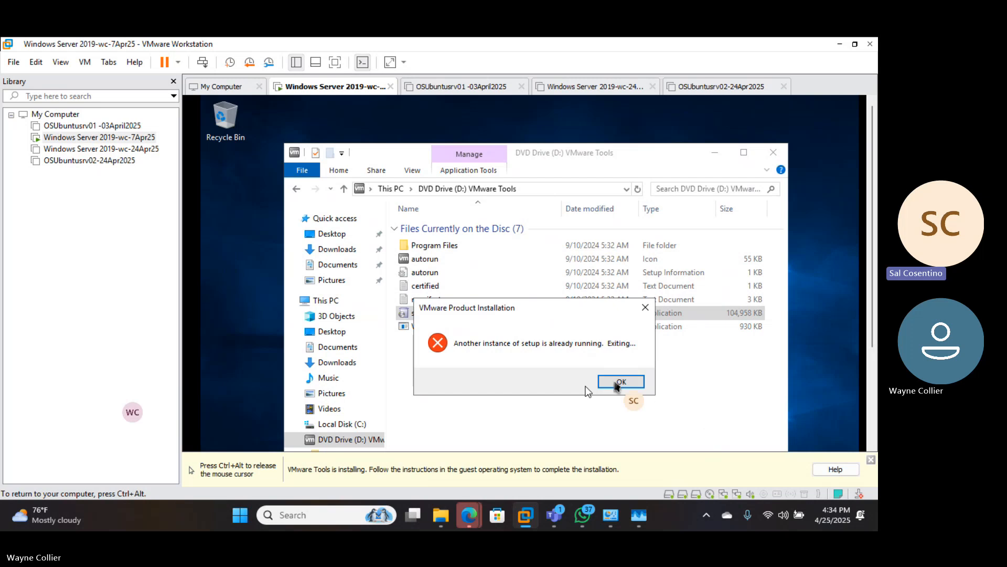
key(ctrl+alt)
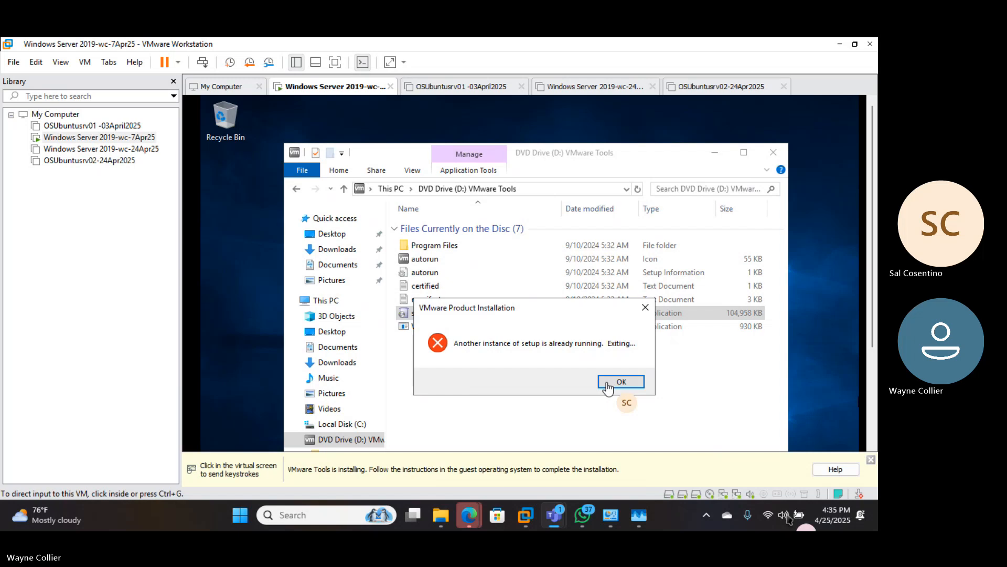
- Dismiss the 'Another instance of setup' error and recapture the VM at the setup welcome page
click(636, 382)
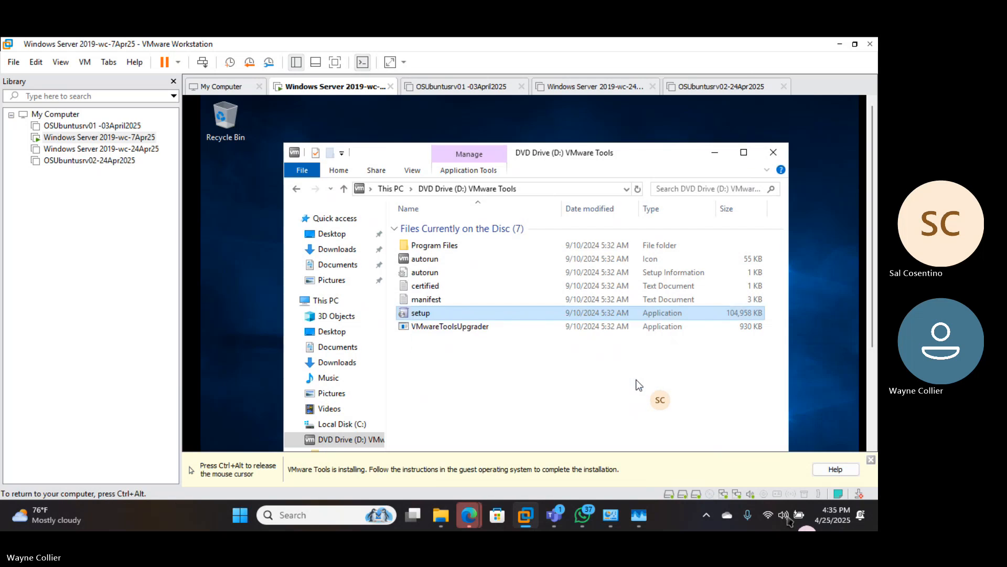
key(ctrl+alt)
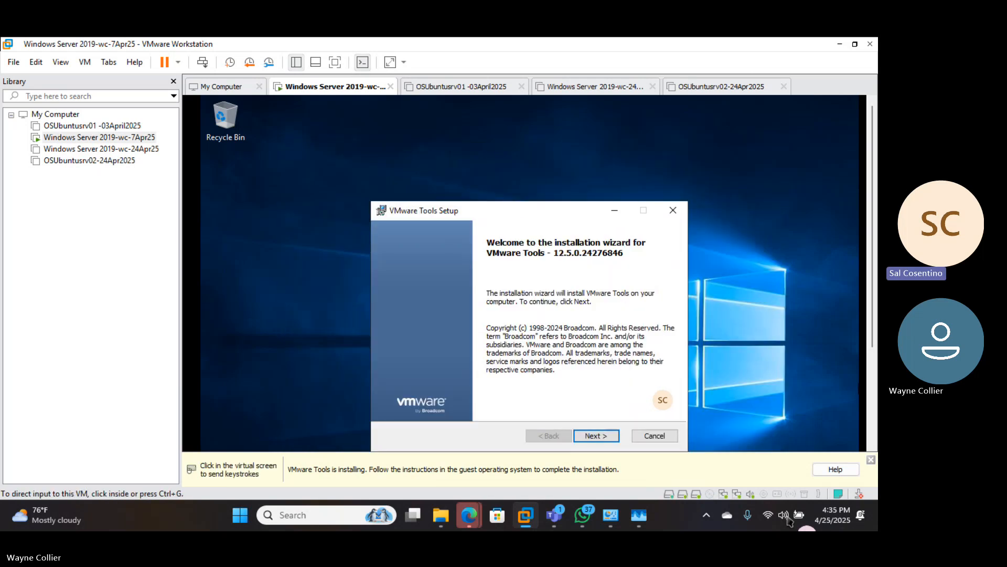
click(856, 412)
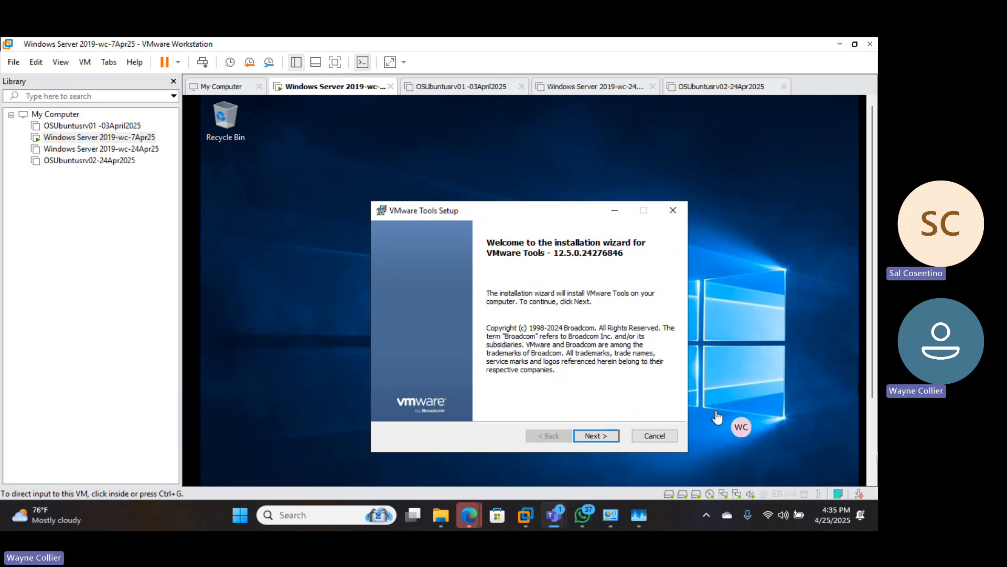
click(587, 438)
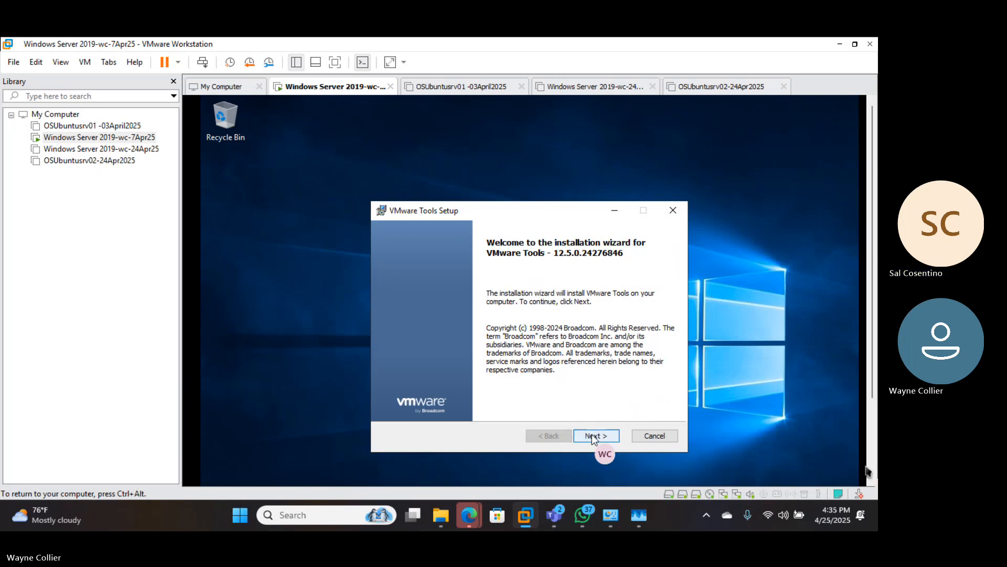
- Run the VMware Tools 12.5.0 wizard with the Typical setup type and start installing
click(593, 437)
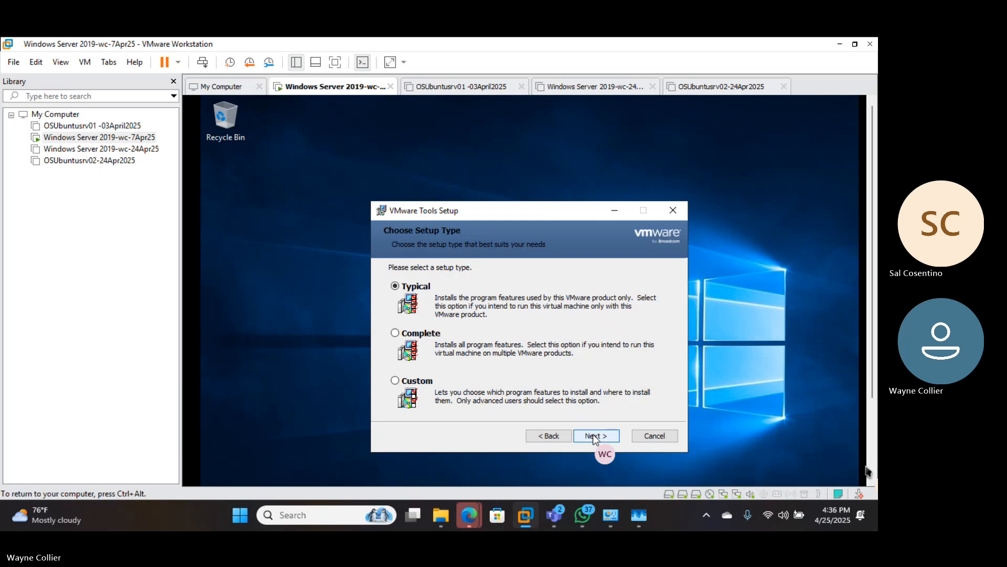
click(593, 437)
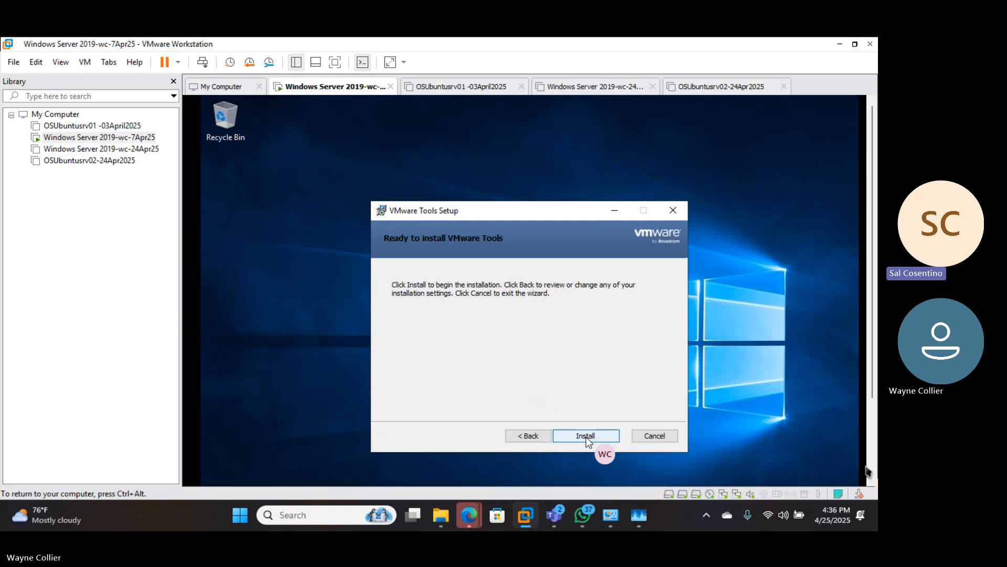
click(587, 436)
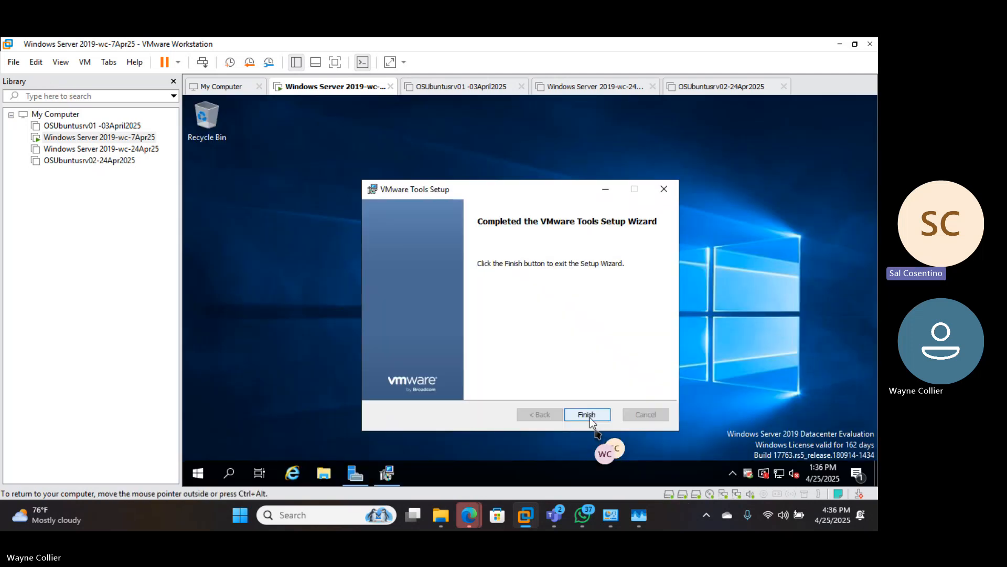
- Finish the VMware Tools setup wizard and accept restarting the guest now
click(590, 417)
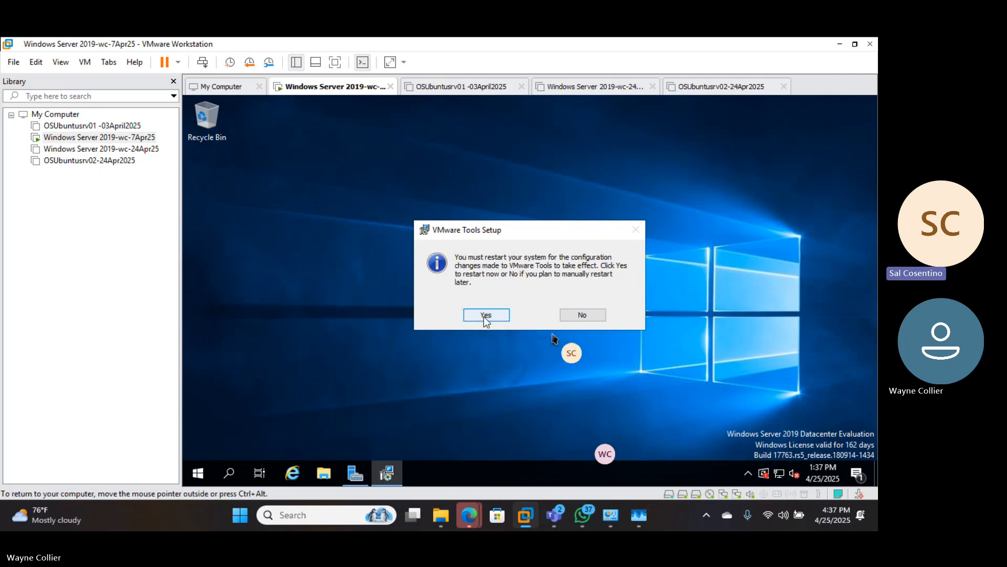
click(484, 317)
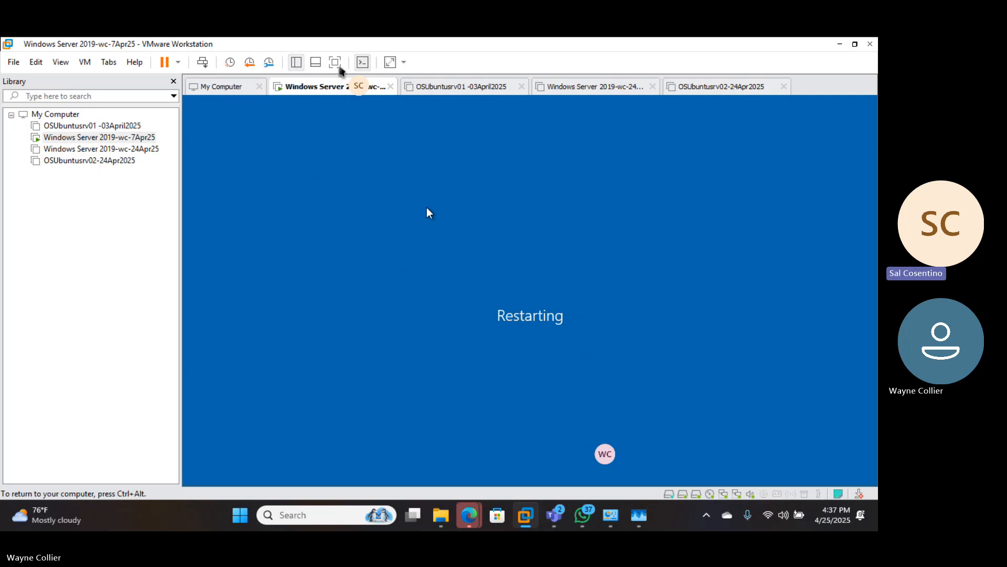
- Release input to the host, then switch the VM to full screen and back to windowed view
key(ctrl+alt)
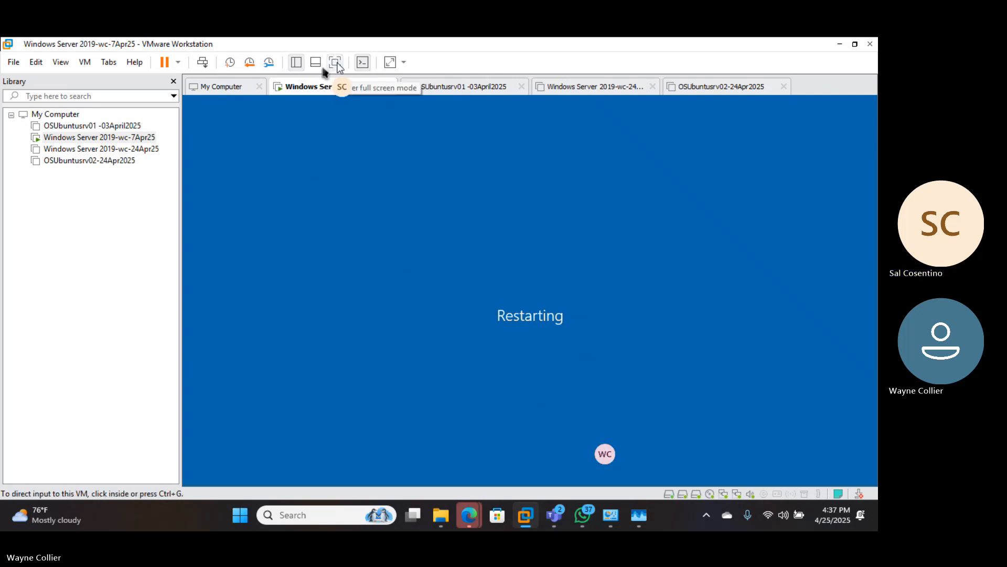
click(336, 62)
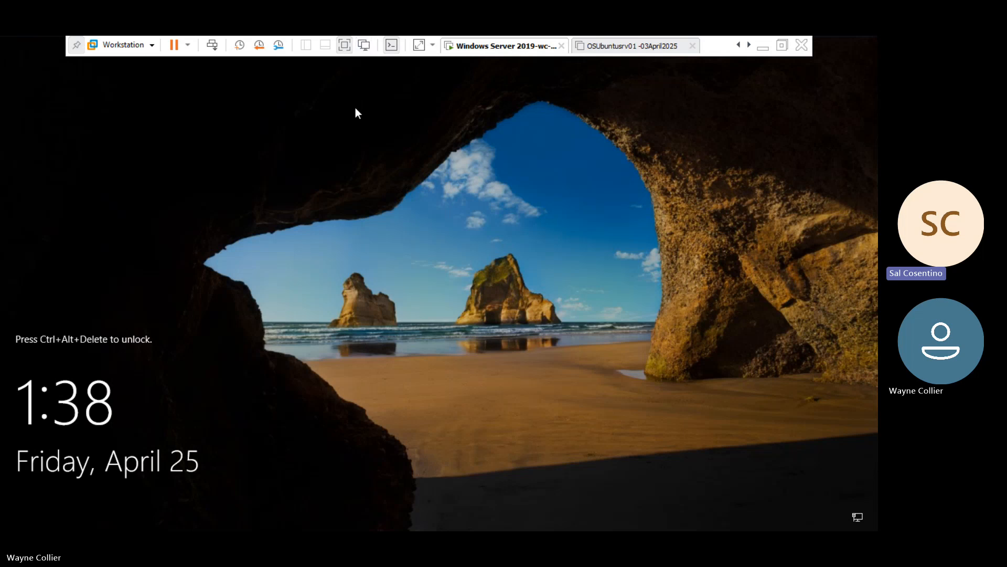
click(345, 45)
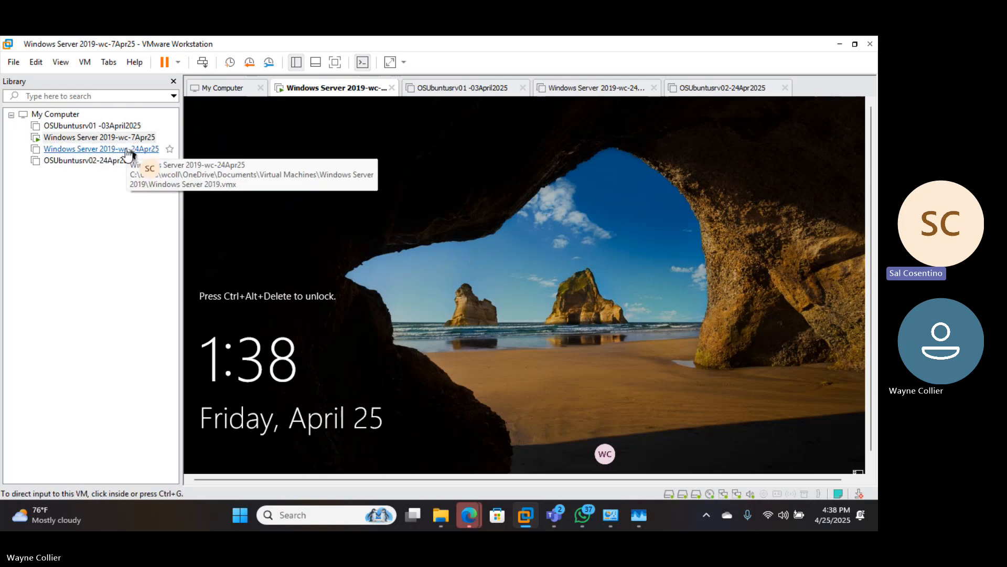
- Send Ctrl+Alt+Del to the guest and sign in as Administrator with the account password
click(202, 64)
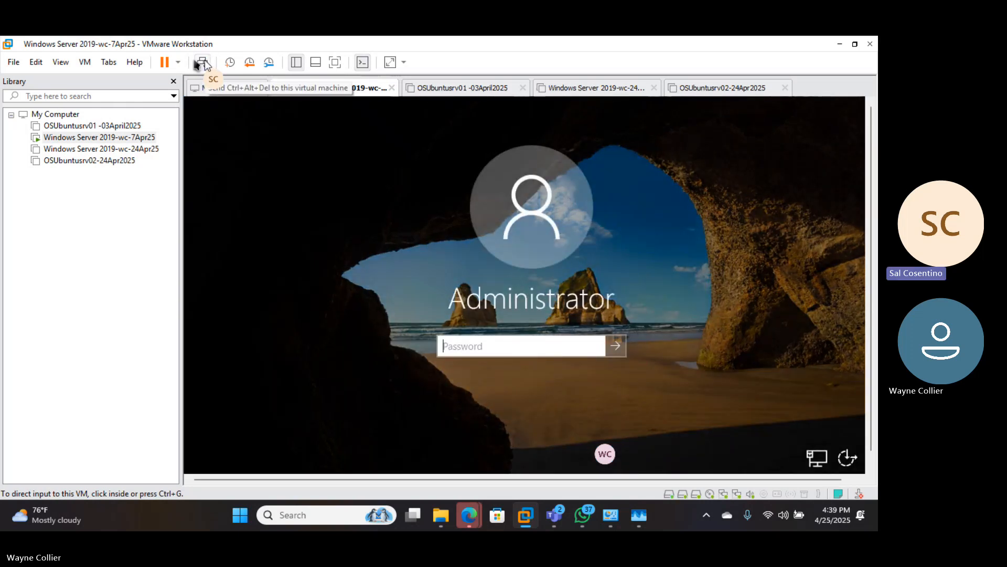
click(228, 152)
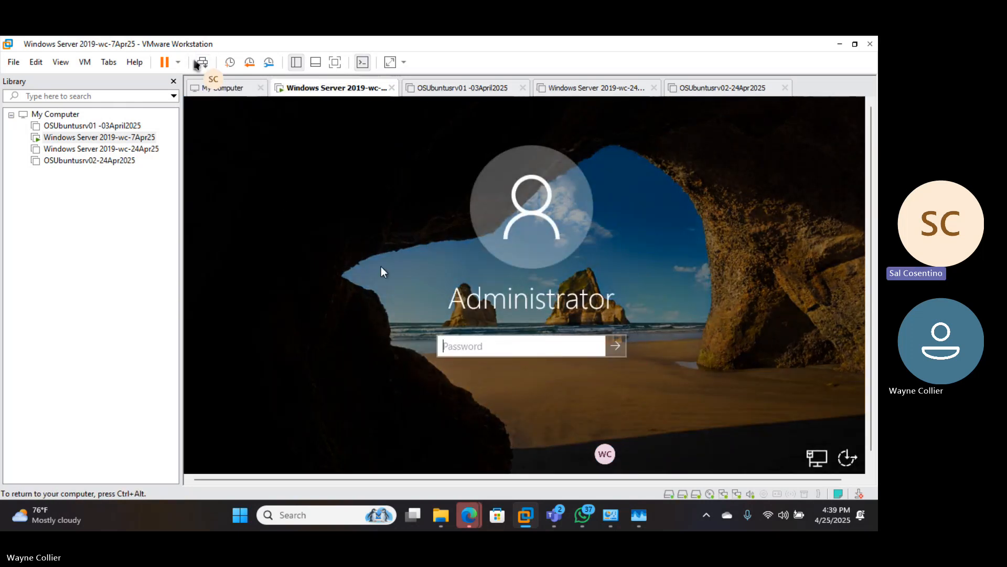
key(ctrl+alt)
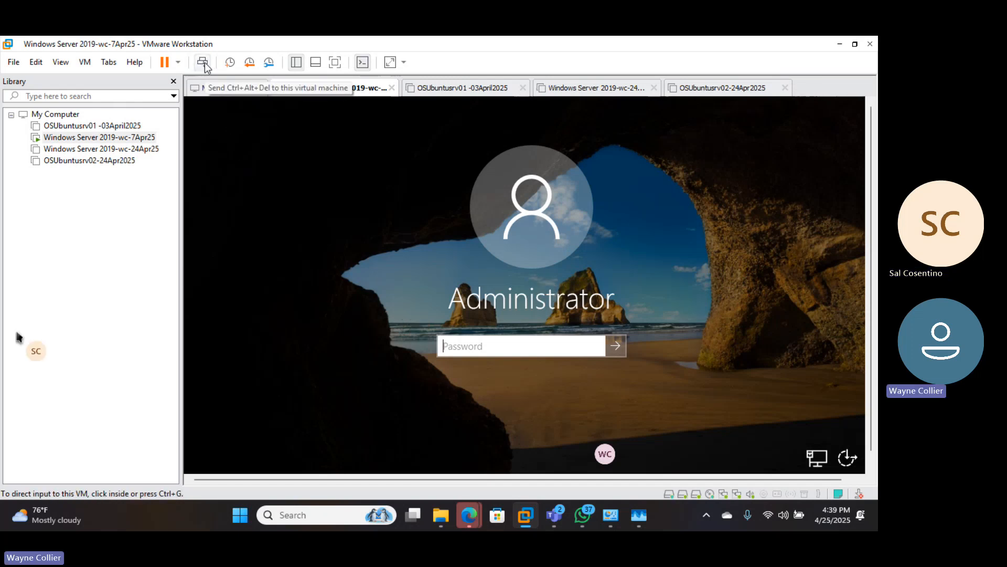
click(430, 288)
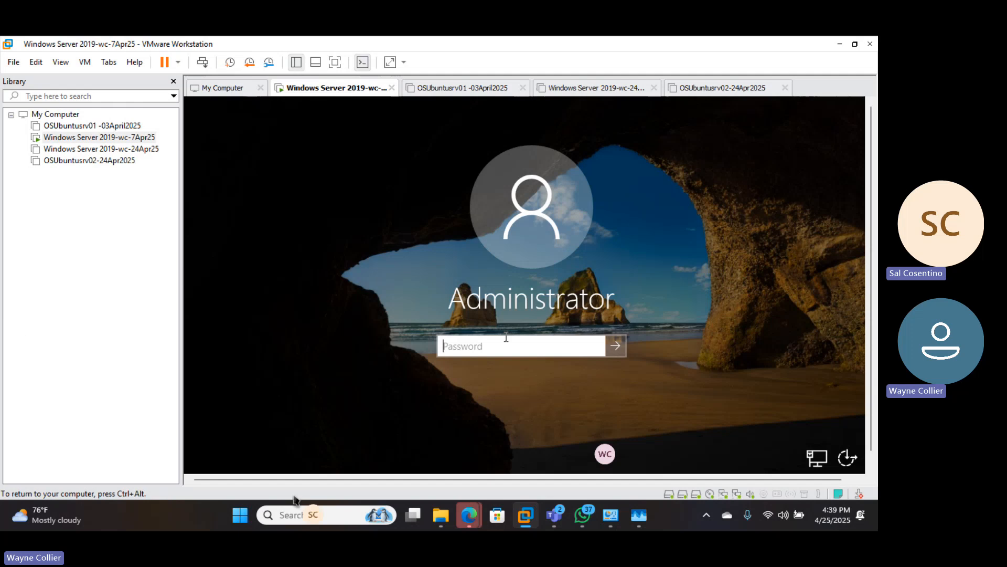
key(ctrl+alt)
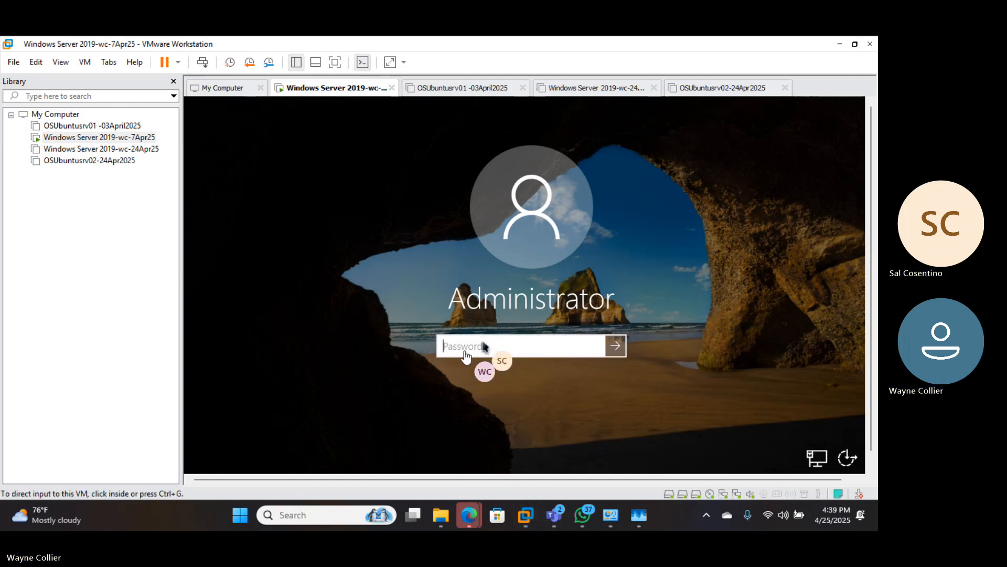
click(484, 347)
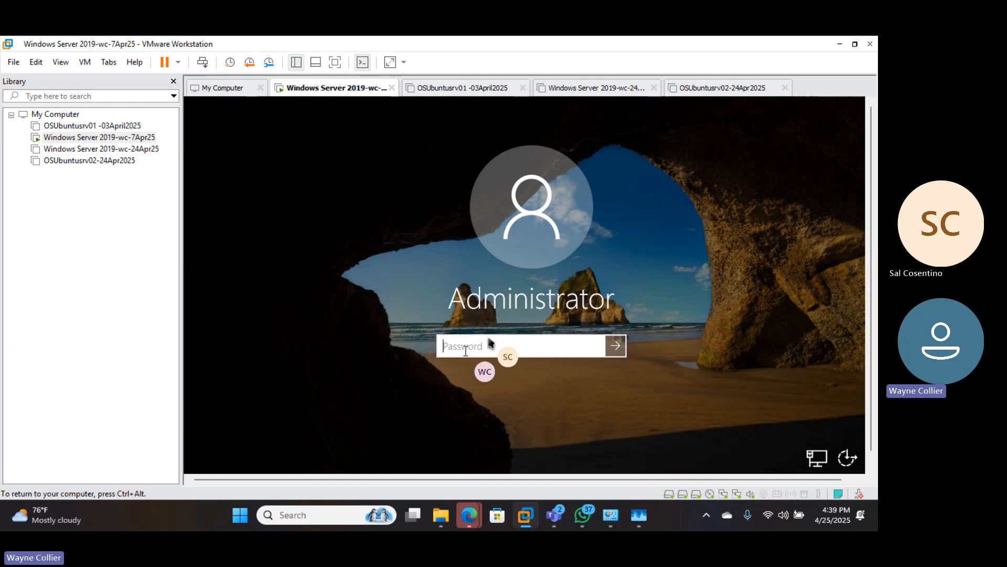
text(•)
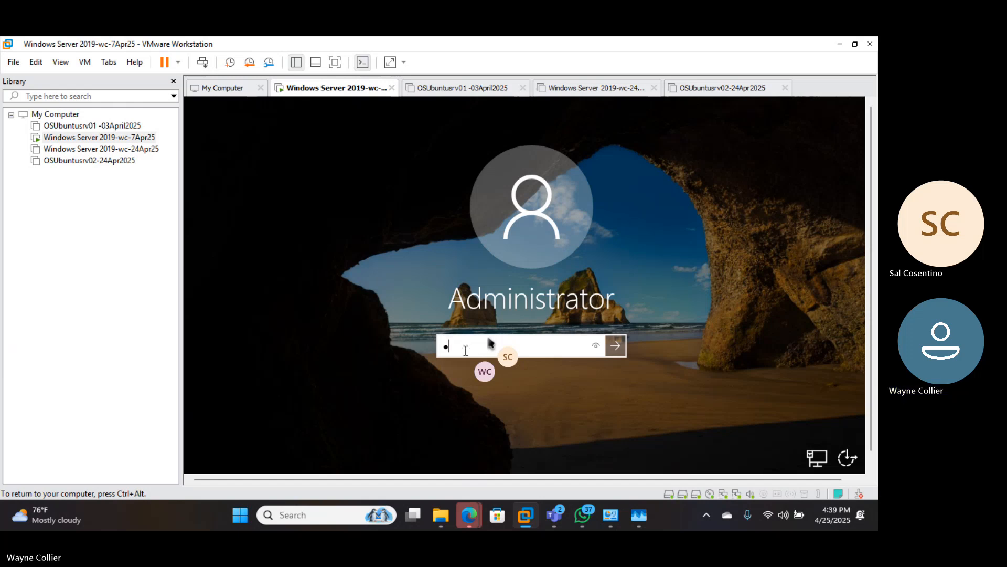
text(•••••••••)
key(Return)
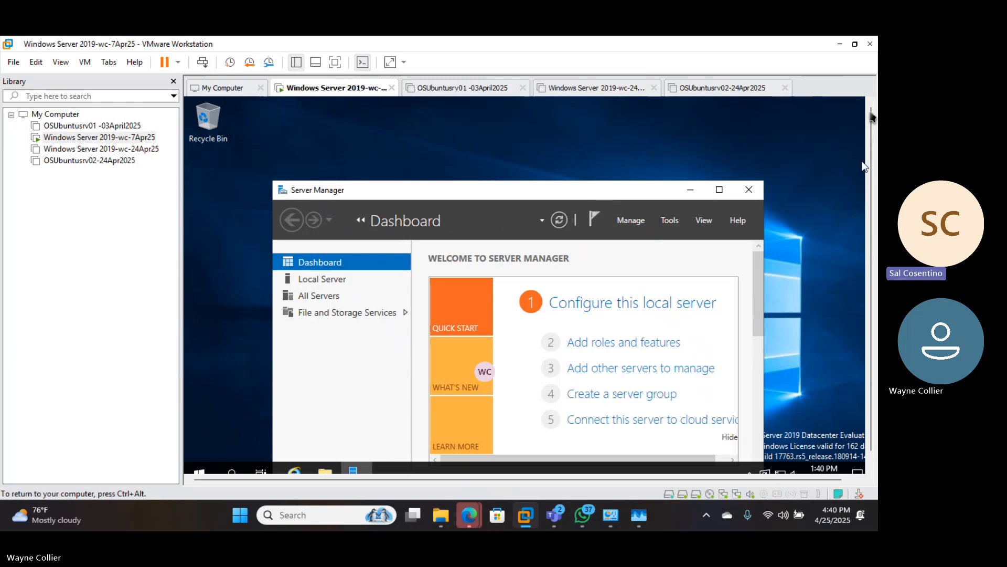
- Drag the Server Manager window up and left inside the guest console
scroll(870, 146, down, 1)
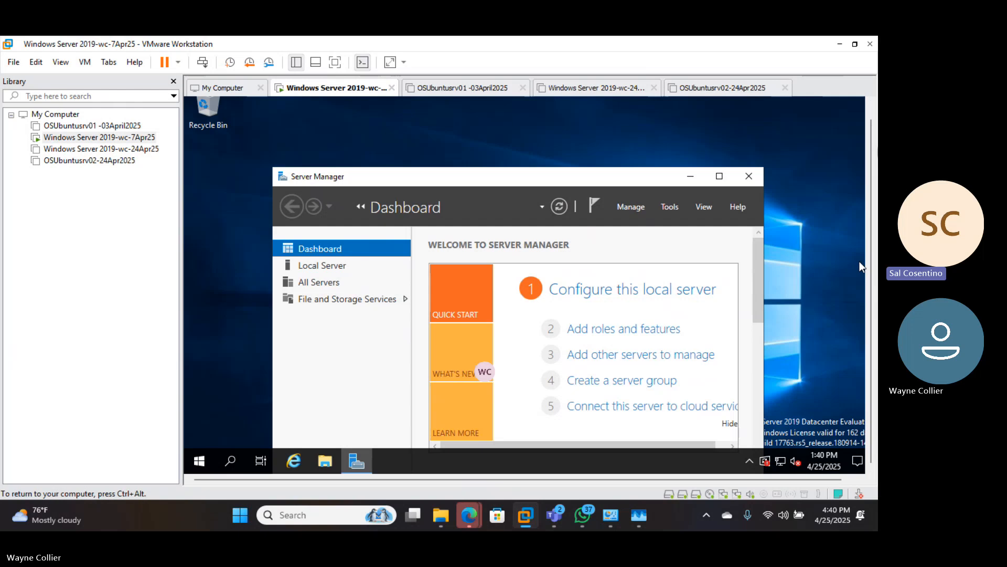
scroll(869, 257, up, 1)
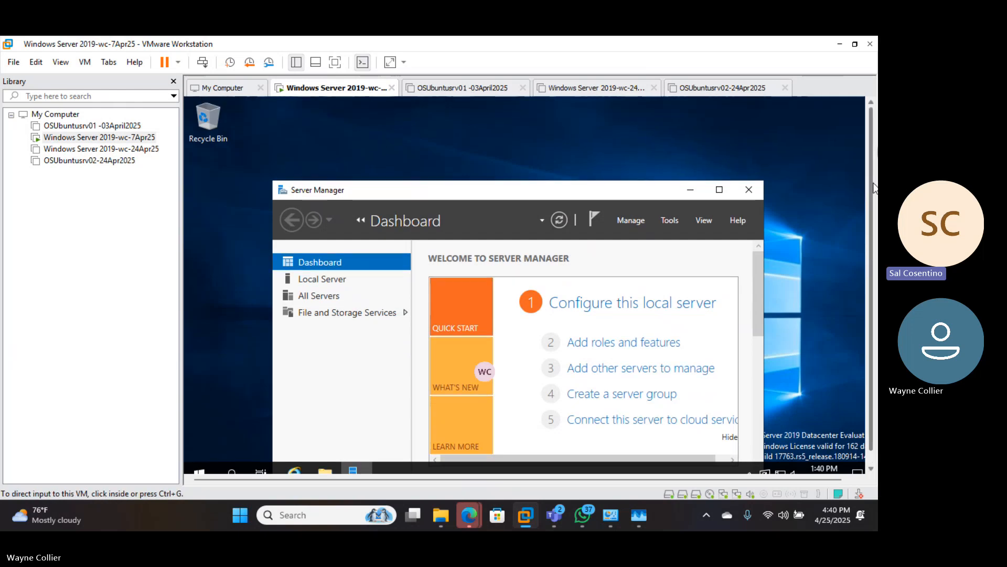
scroll(871, 262, down, 1)
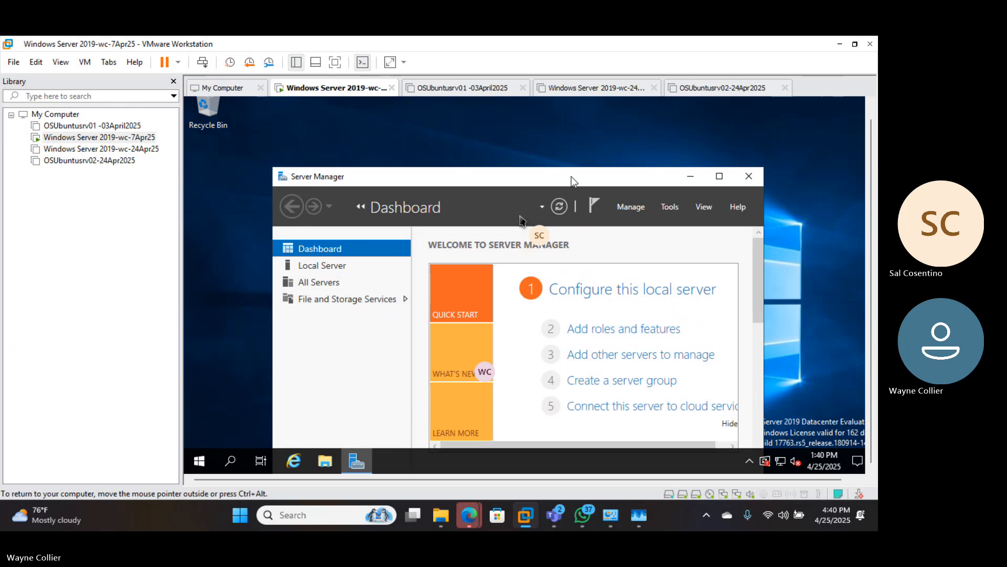
drag(568, 173, 548, 119)
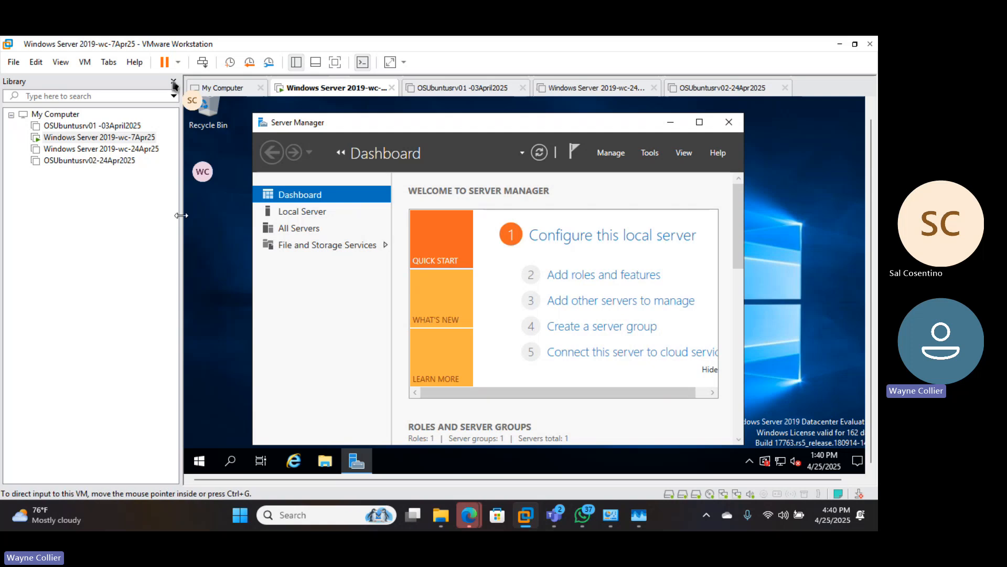
- Hide the VM library pane, open the Local Server page, and maximize Server Manager
drag(181, 215, 128, 217)
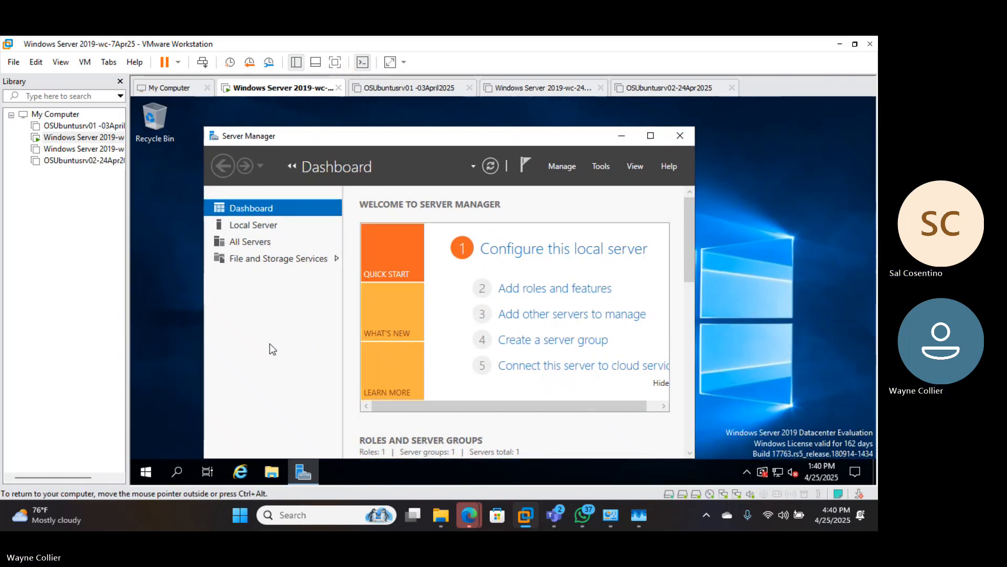
click(120, 81)
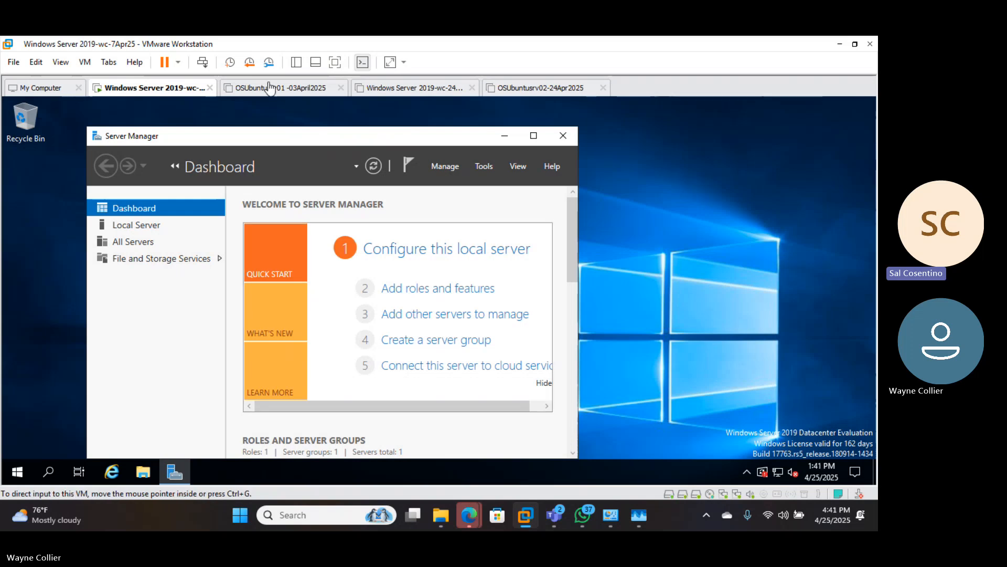
click(296, 63)
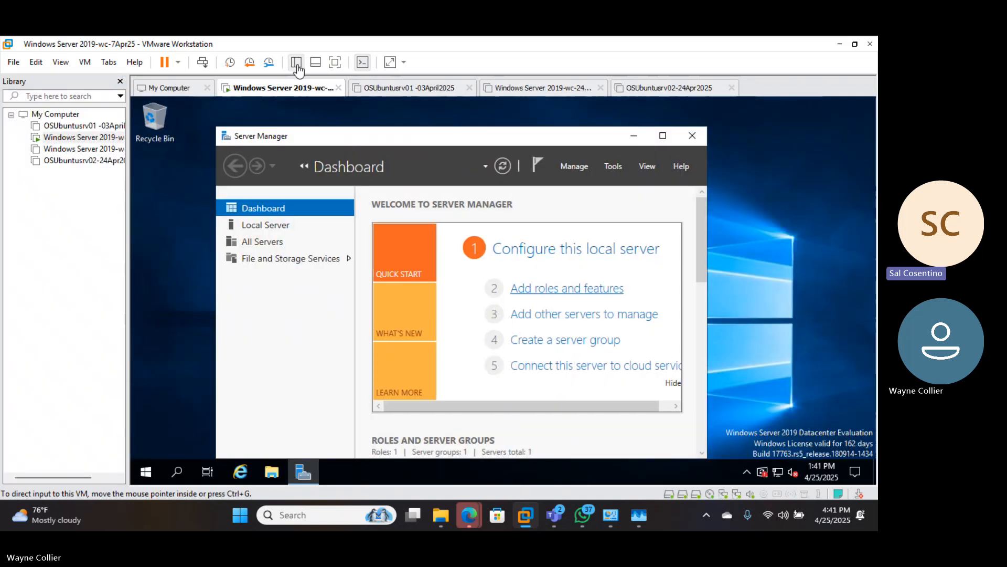
click(296, 63)
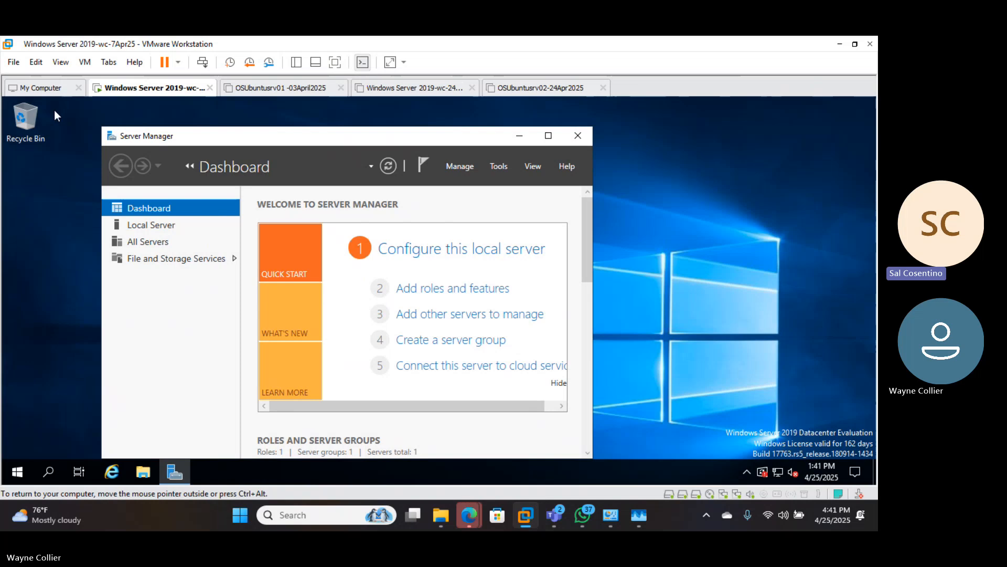
click(150, 227)
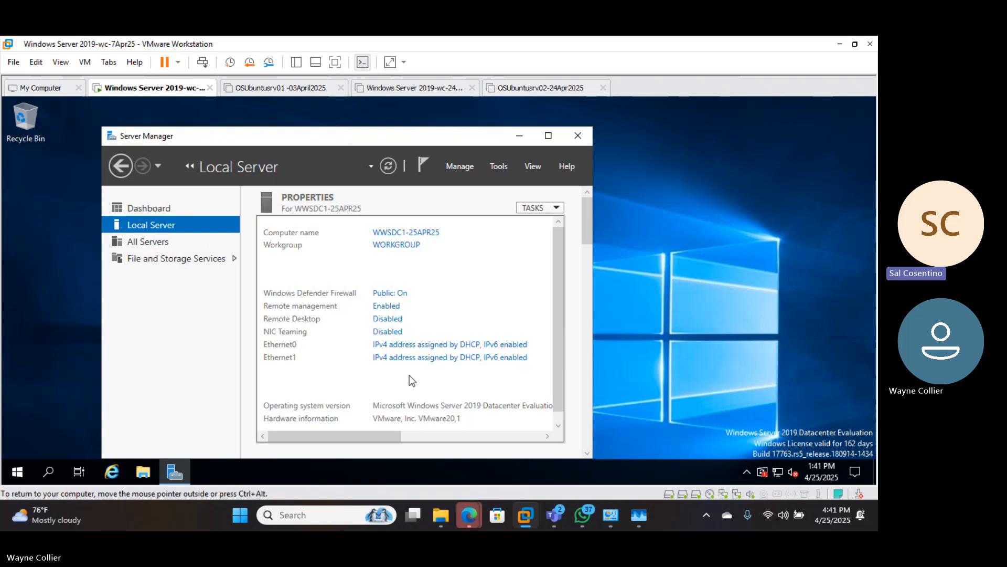
click(549, 137)
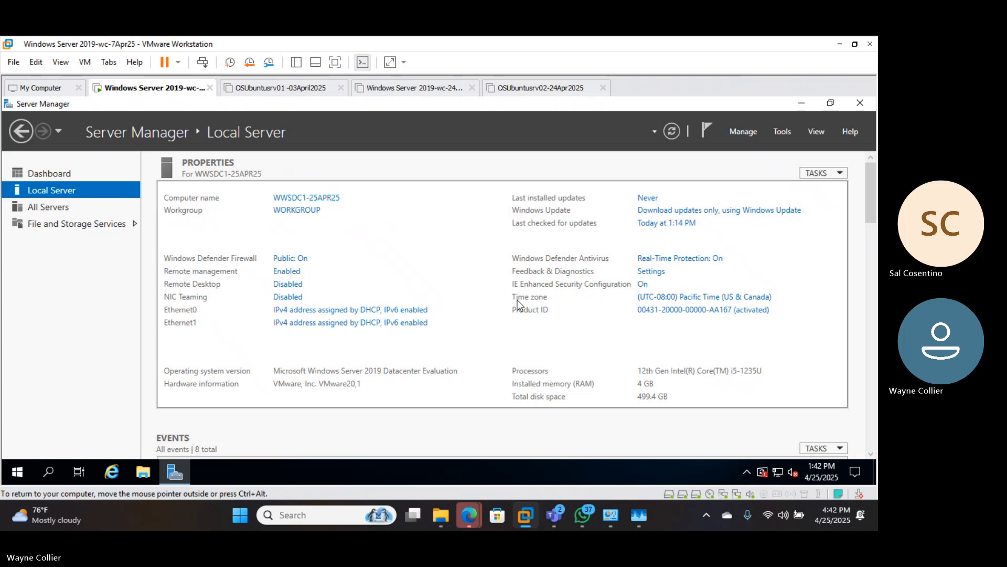
click(665, 224)
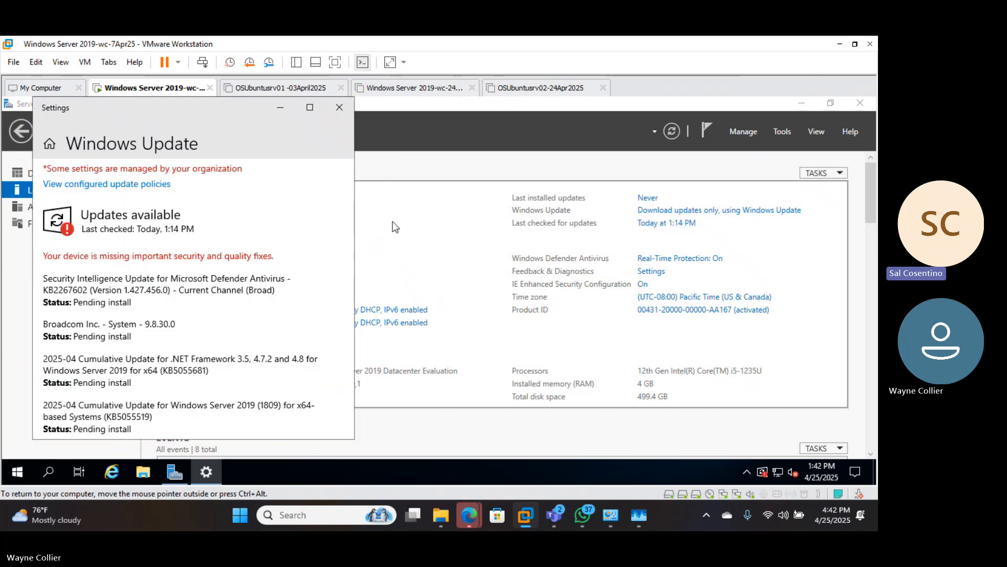
click(339, 108)
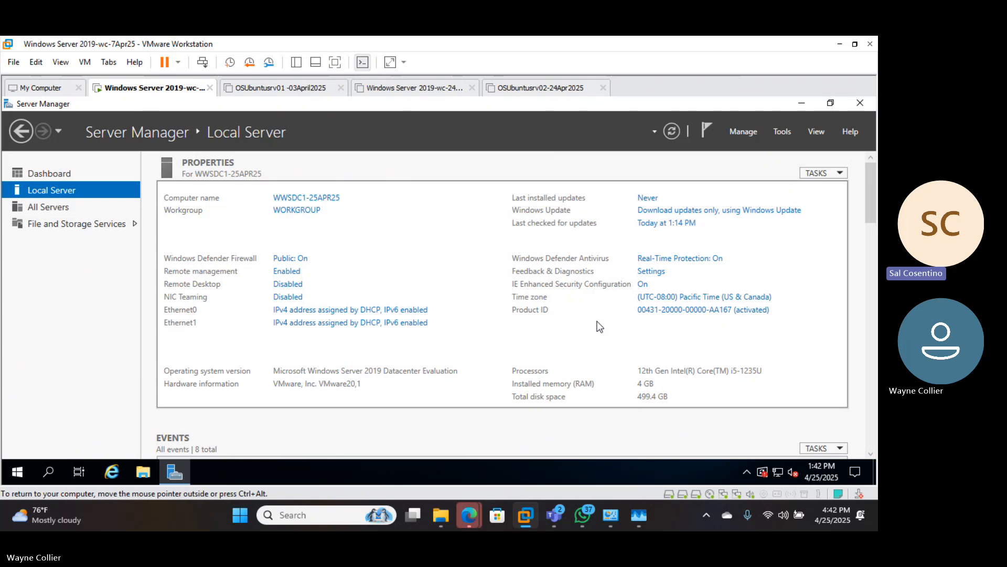
right_click(823, 464)
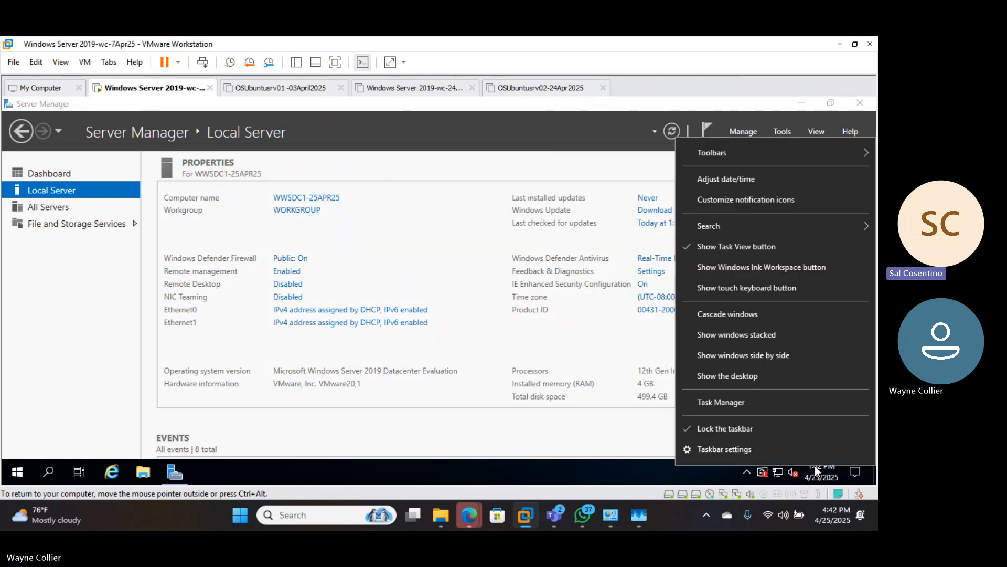
click(720, 181)
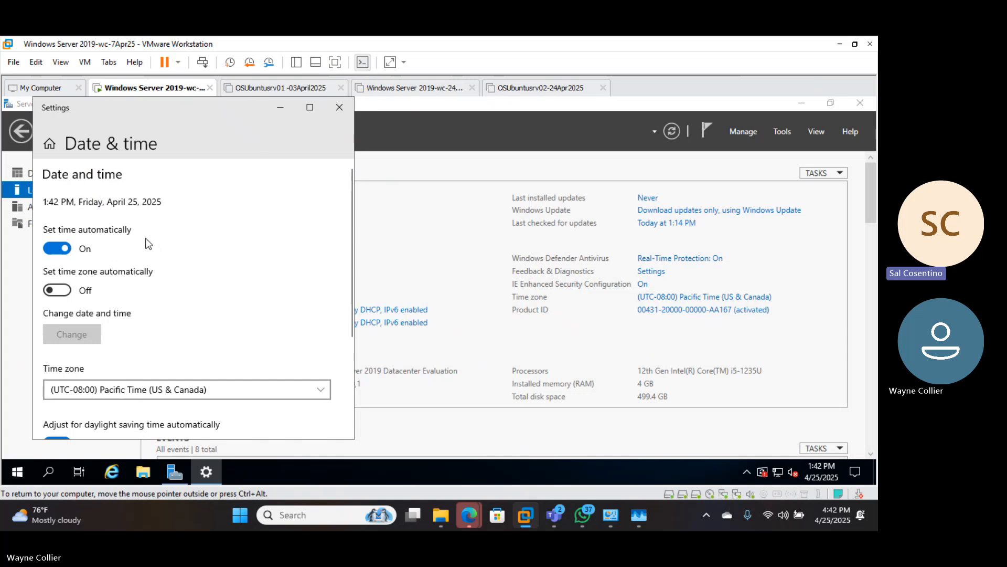
click(321, 393)
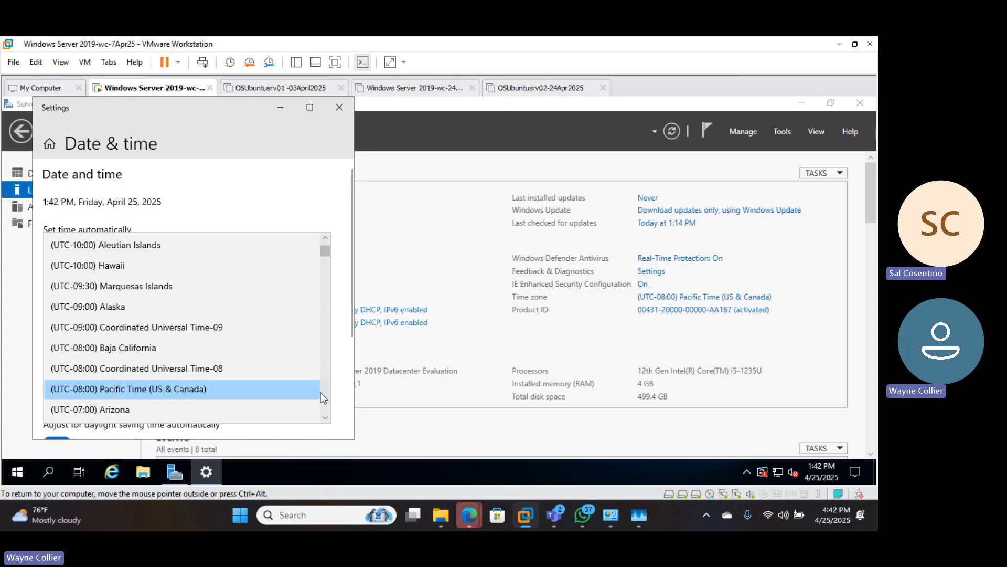
scroll(320, 392, down, 3)
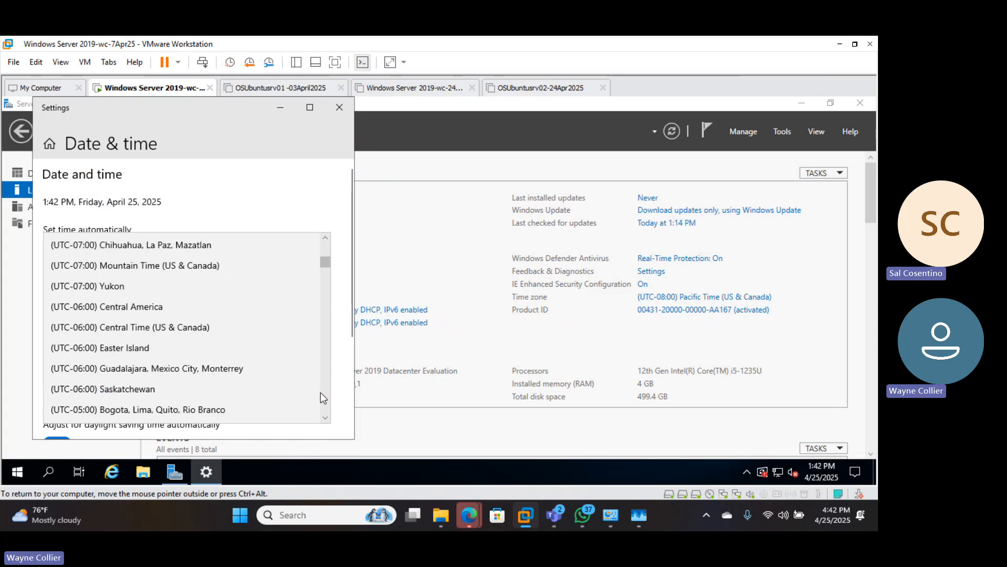
click(339, 107)
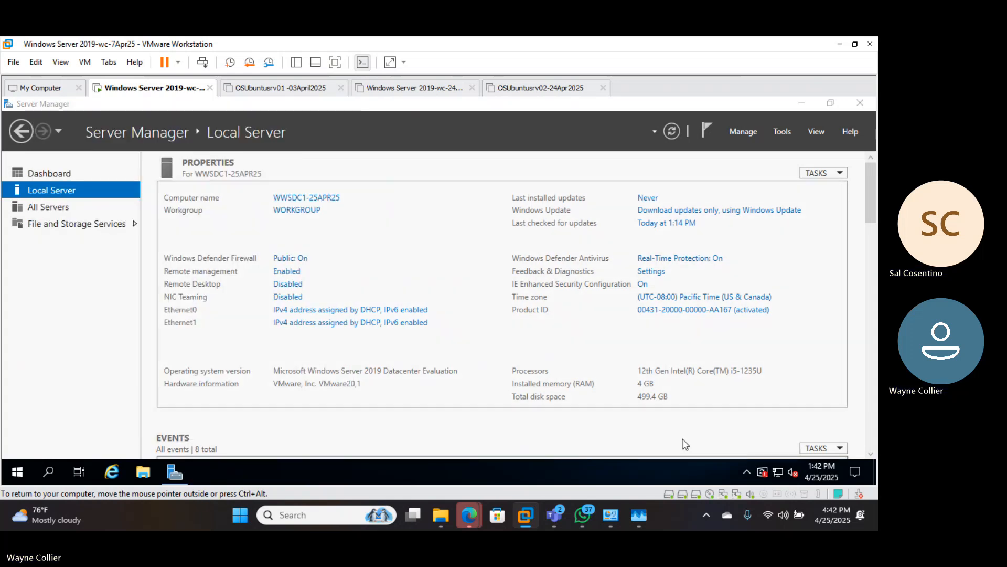
mouse_move(820, 476)
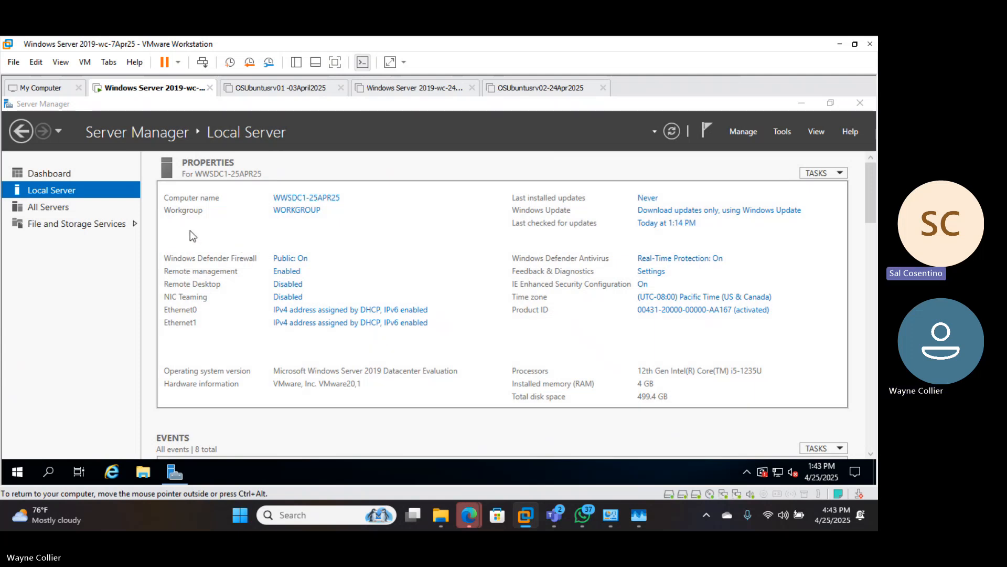
- Change the server's time zone to (UTC-05:00) Eastern Time (US & Canada) and confirm both dialogs
click(655, 300)
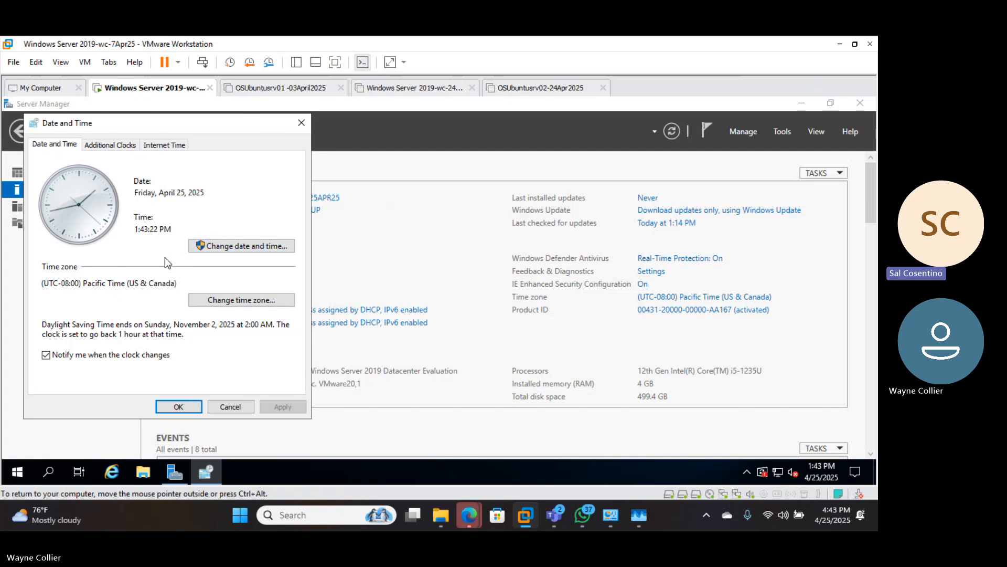
click(212, 301)
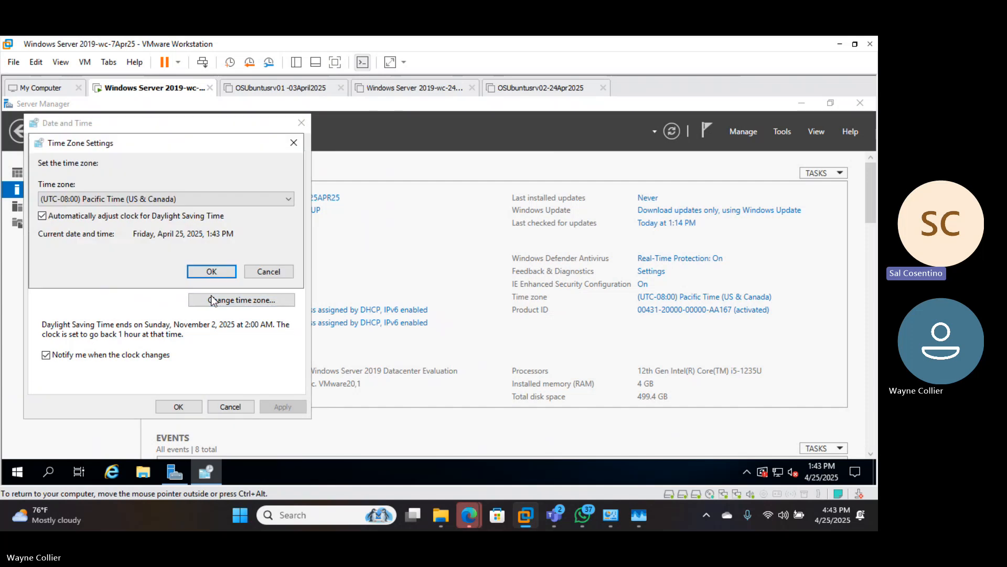
click(289, 197)
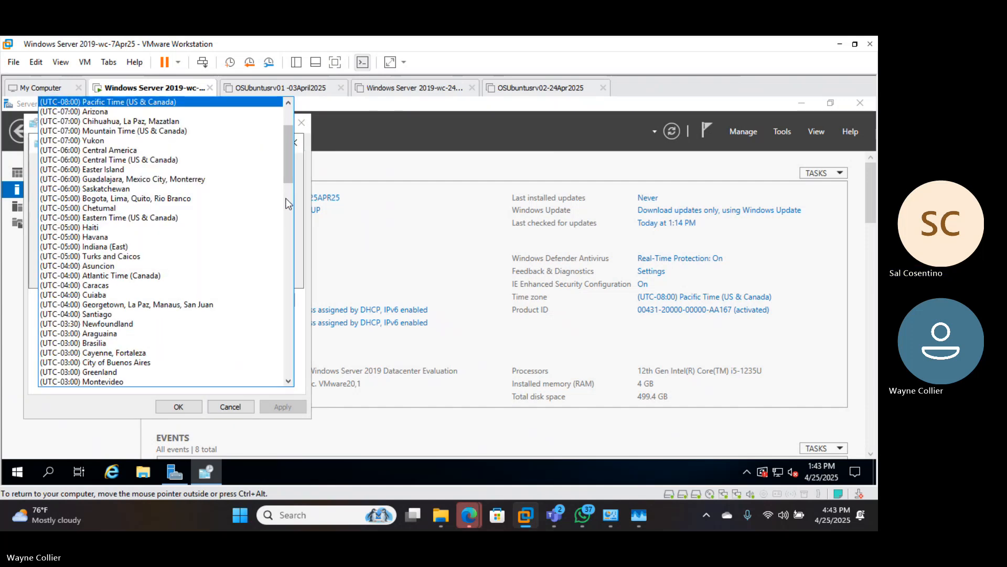
click(194, 219)
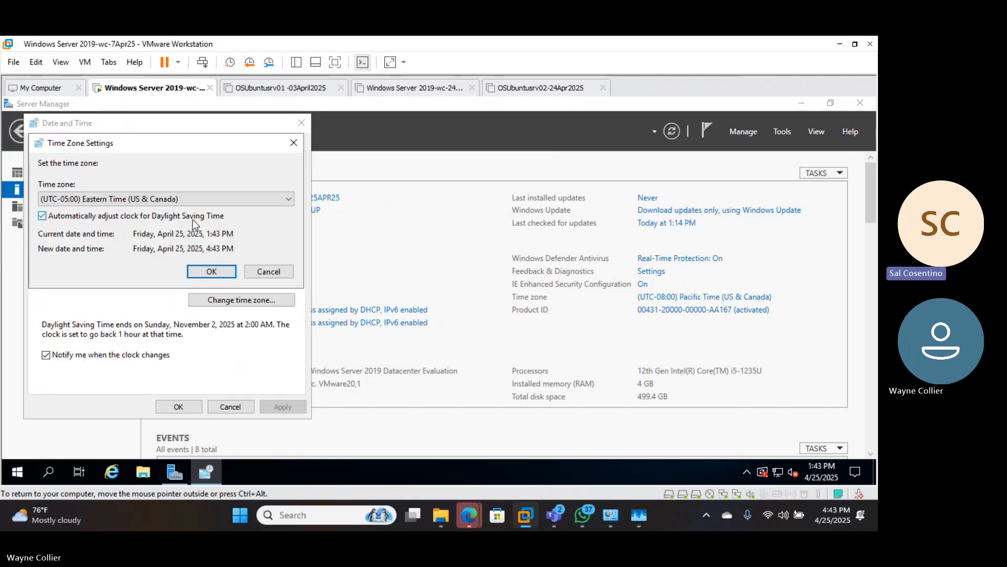
click(211, 272)
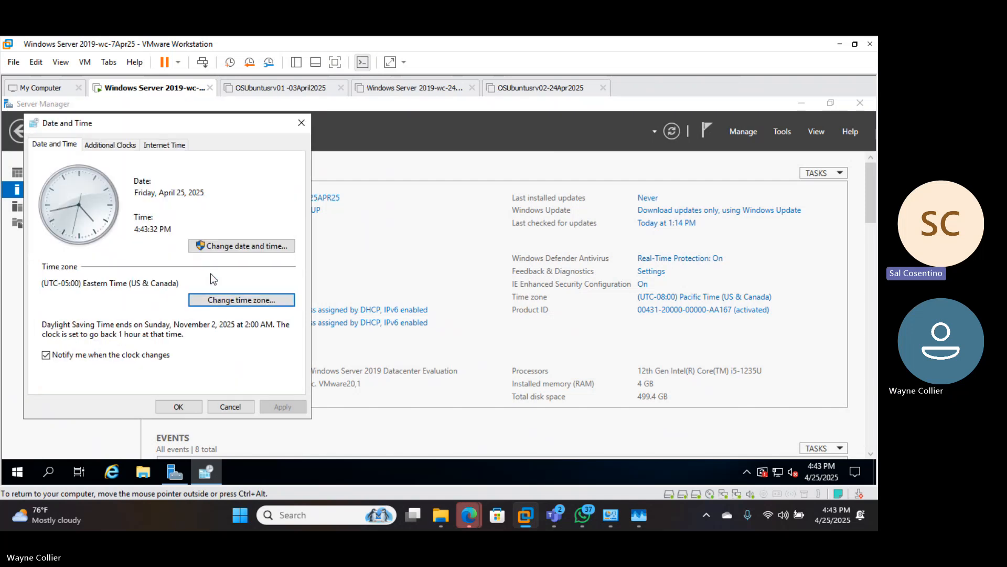
click(177, 407)
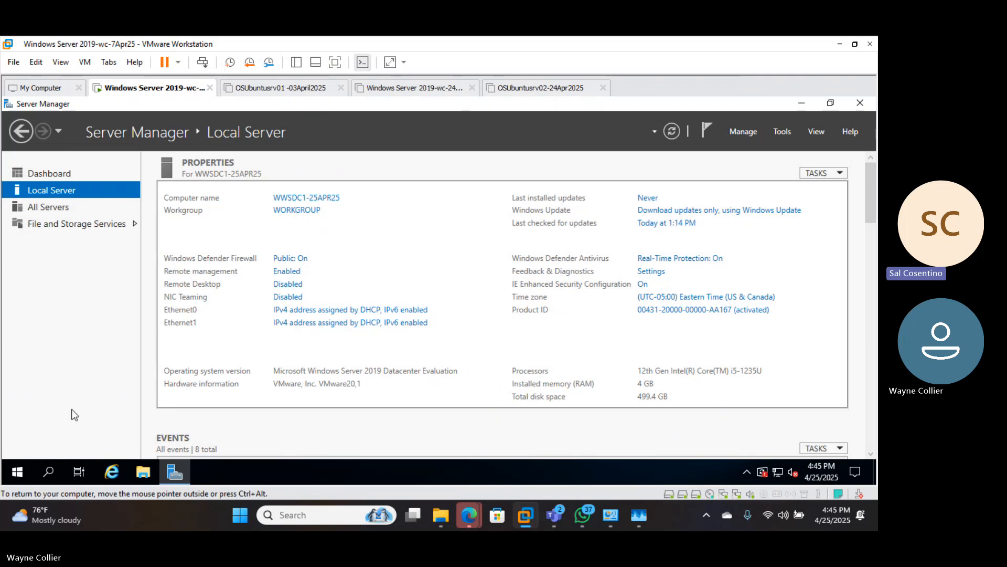
- Launch Notepad from the host search and type '- Next Class' as the first line of a new tab
click(326, 518)
text(note)
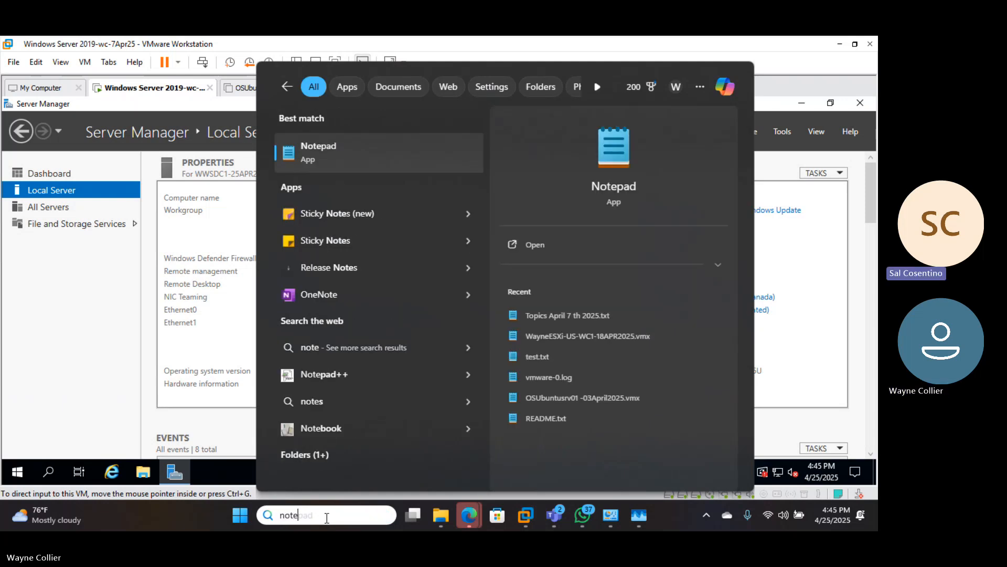
click(622, 184)
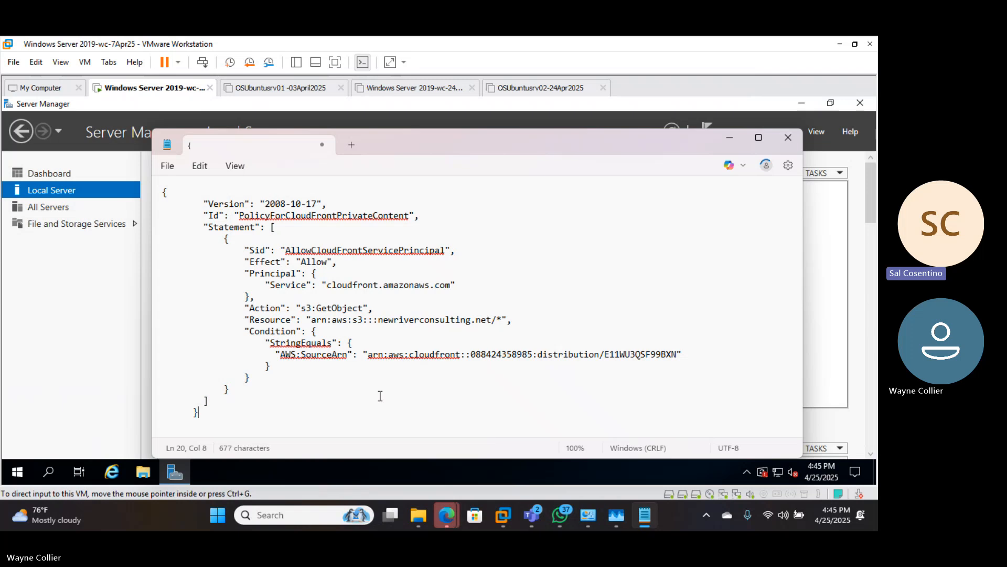
click(358, 141)
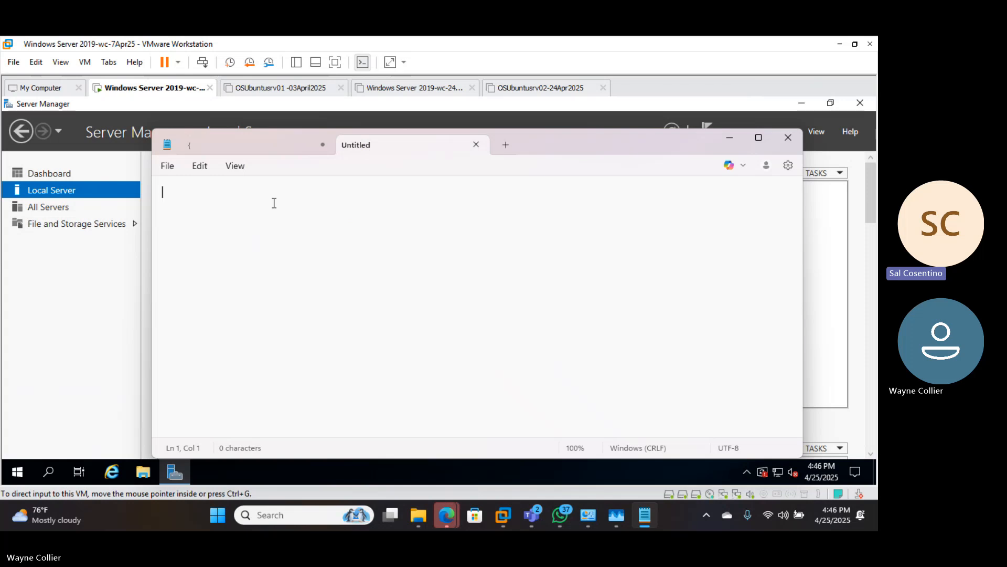
text(- Ne)
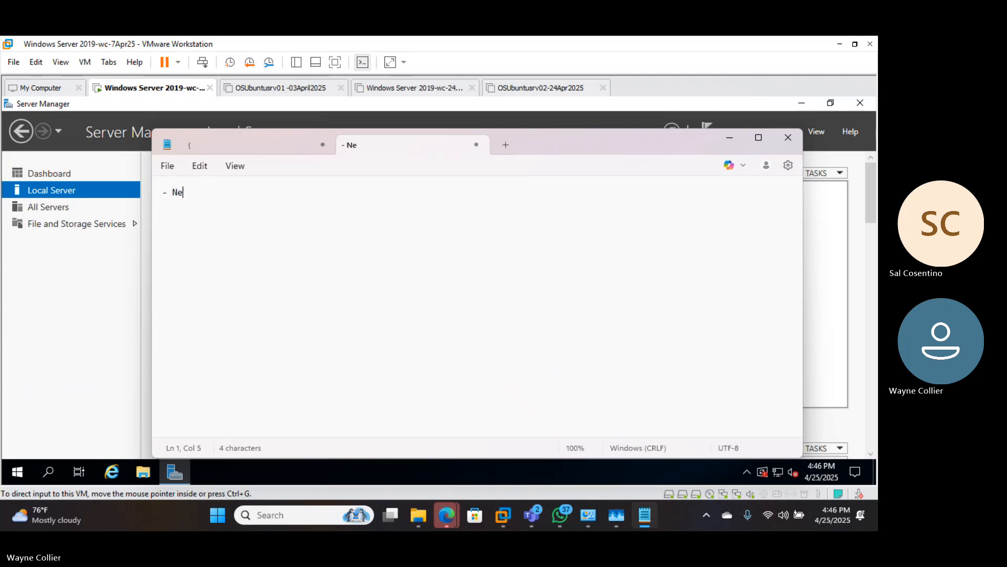
text(xt Class)
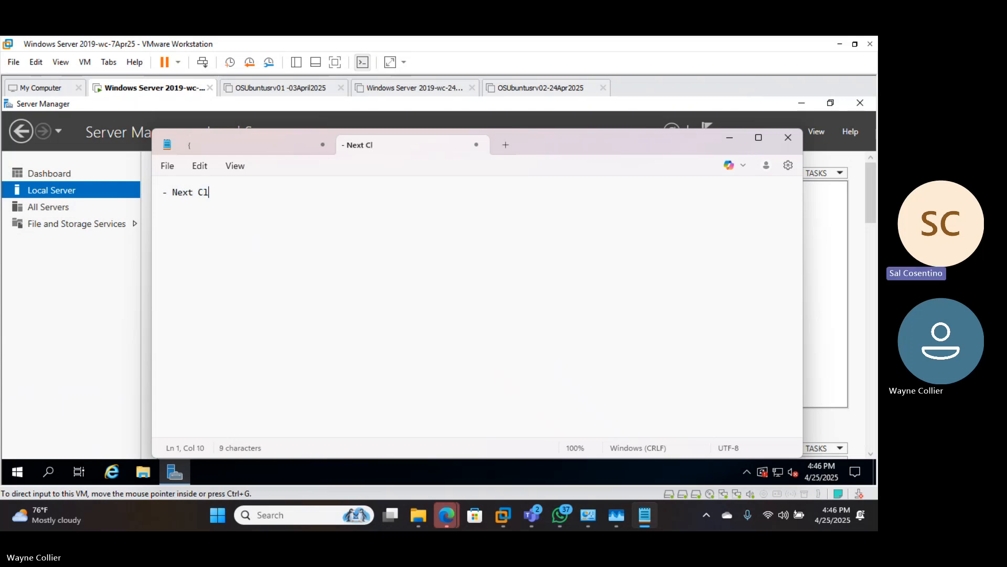
key(Return)
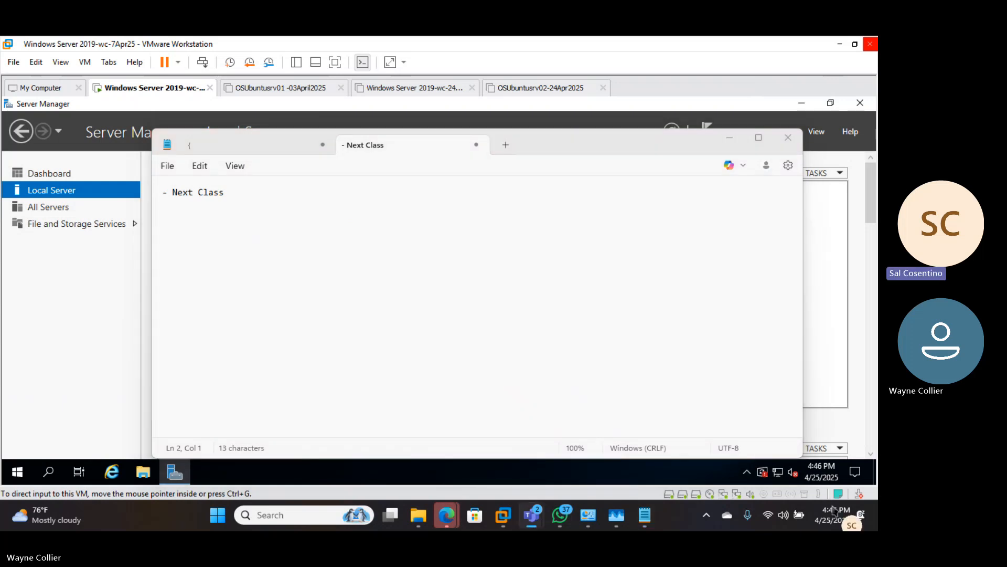
drag(843, 516, 855, 502)
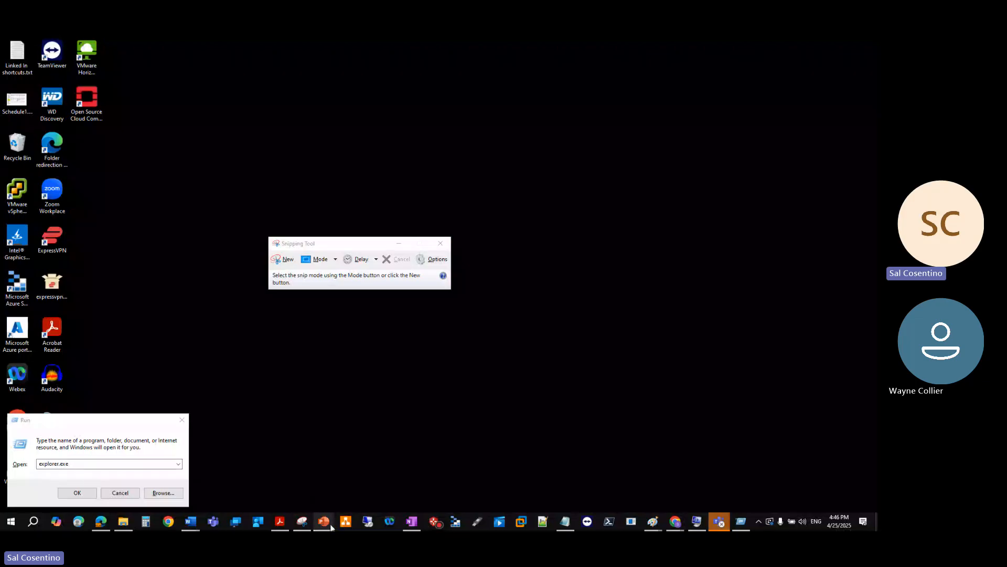
- Switch to the Openstack deck, view slides 129 and 130, then settle on slide 127
mouse_move(330, 524)
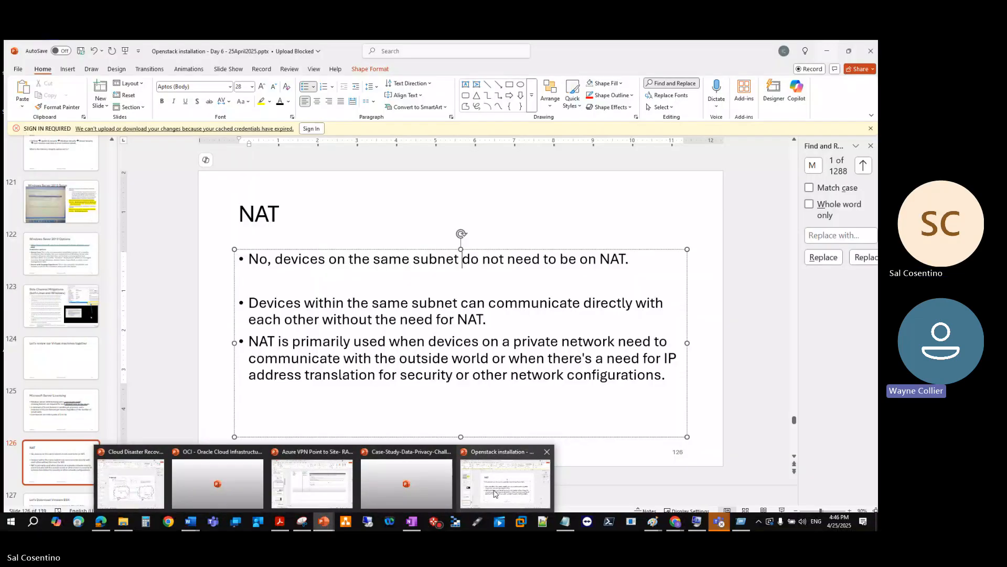
click(495, 493)
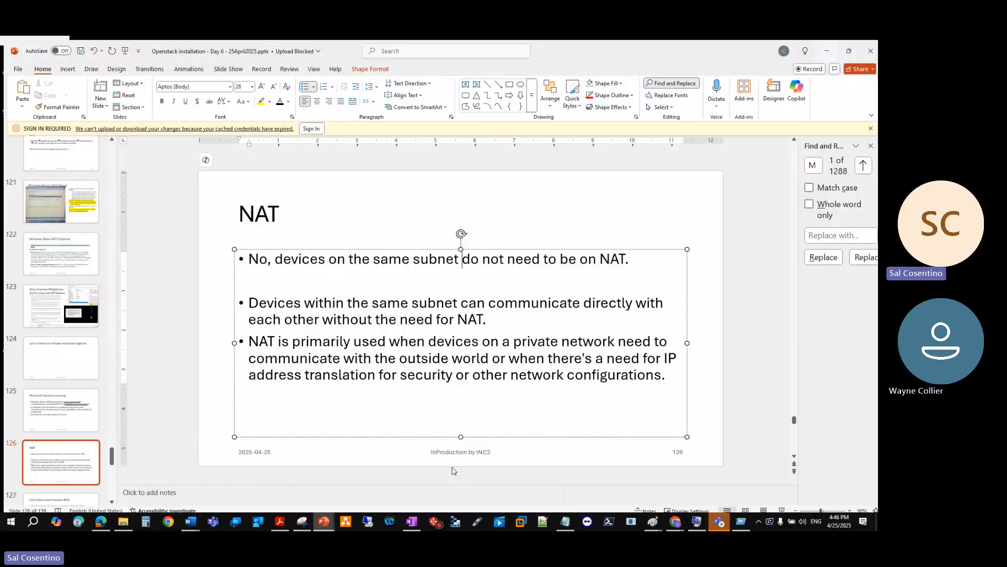
scroll(53, 314, down, 5)
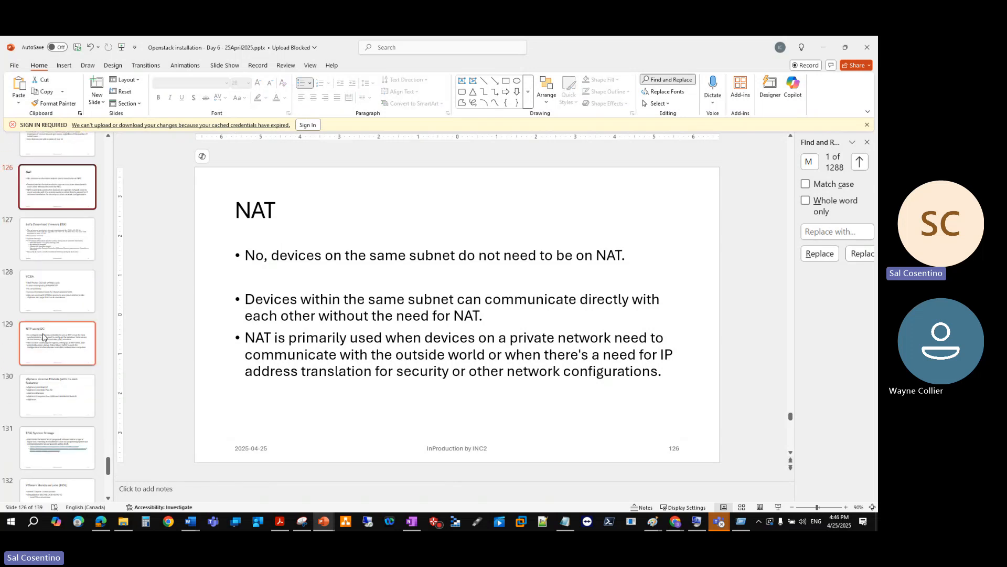
click(53, 357)
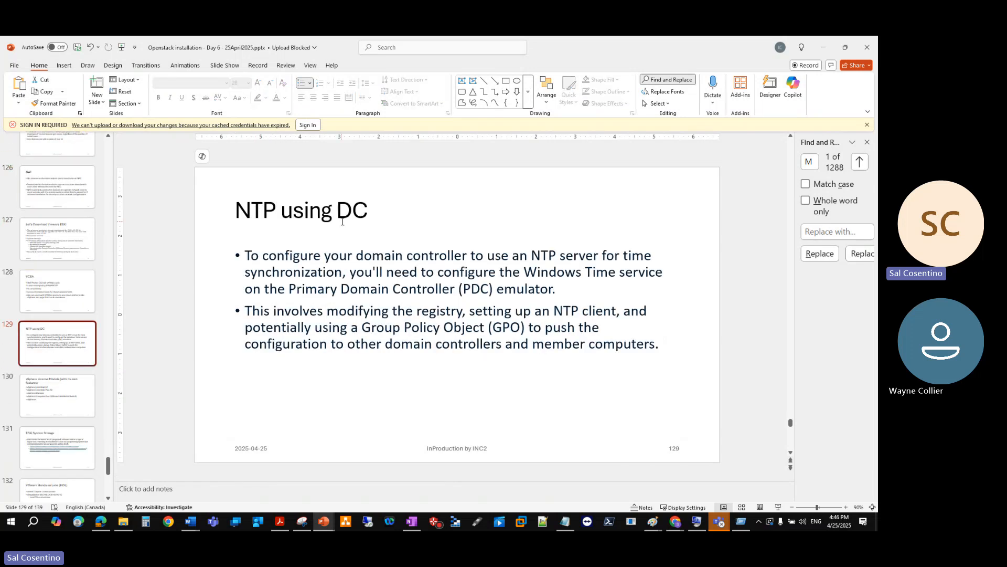
click(53, 406)
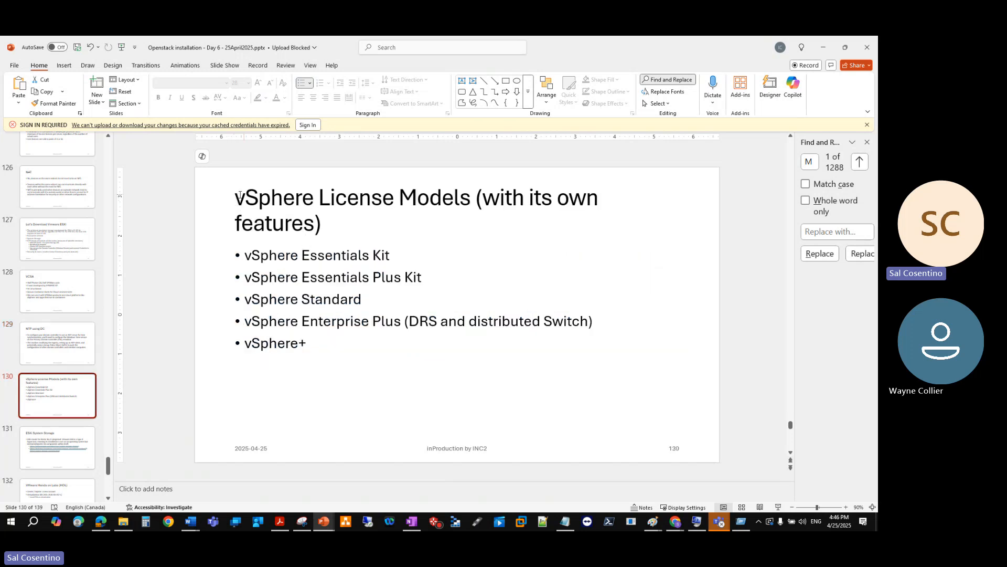
click(53, 244)
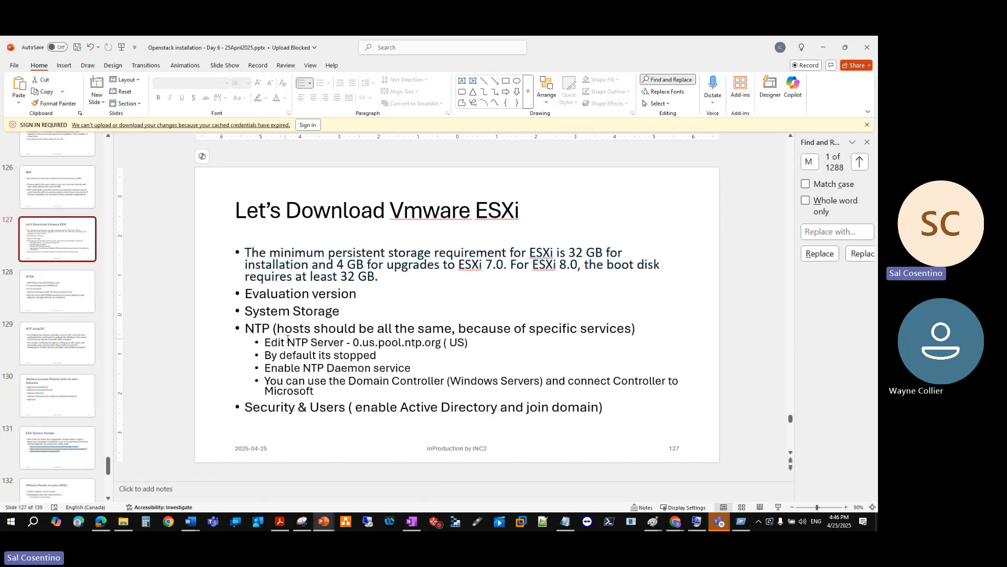